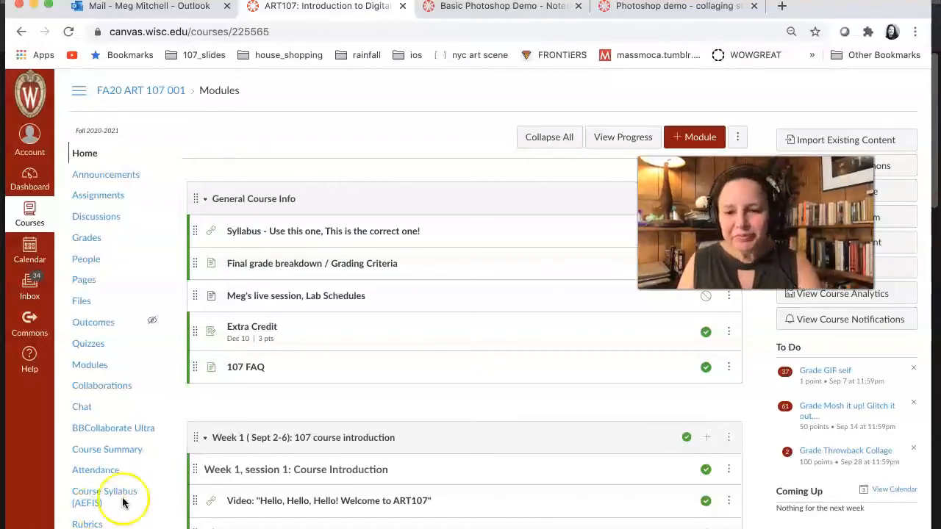
Step: Review the ART 107 course modules from General Course Info down to the Week 4 sessions
{"action": "scroll", "coordinate": [393, 399], "scroll_direction": "down", "scroll_amount": 2}
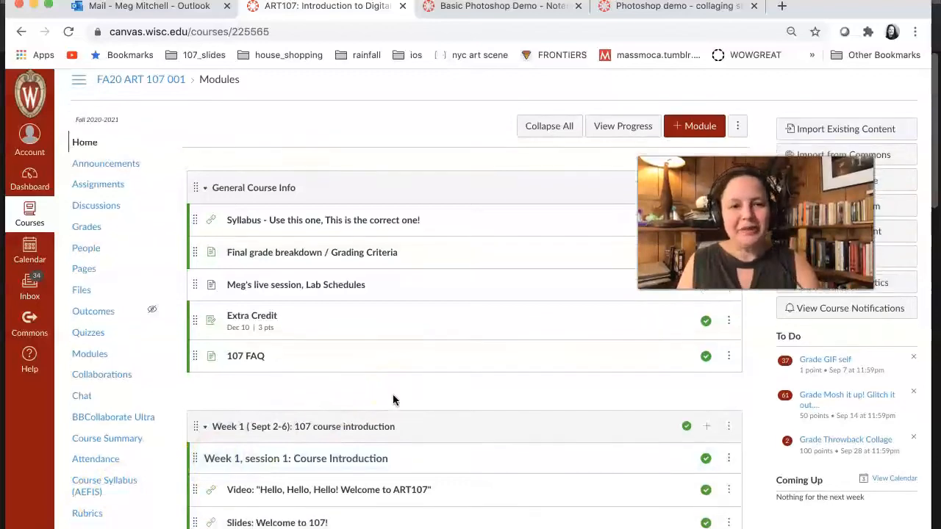
{"action": "scroll", "coordinate": [393, 399], "scroll_direction": "down", "scroll_amount": 2}
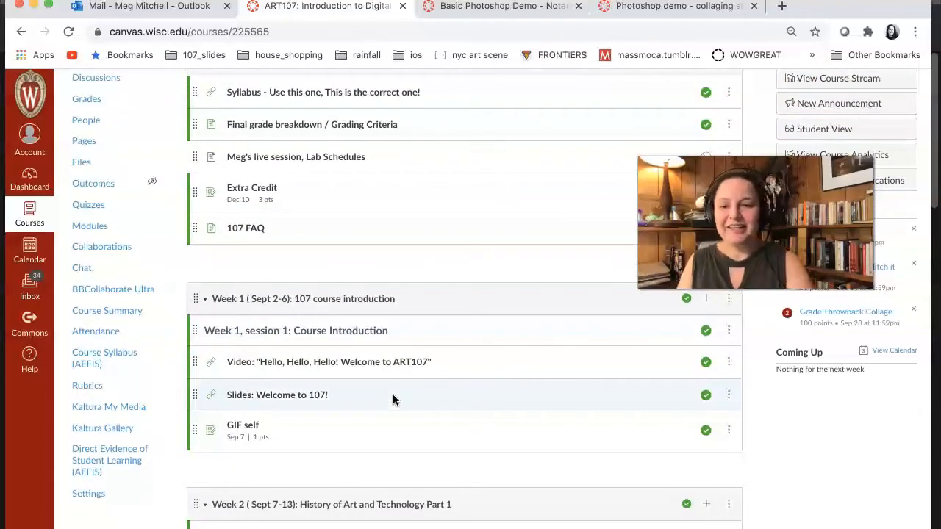
{"action": "scroll", "coordinate": [392, 399], "scroll_direction": "down", "scroll_amount": 5}
{"action": "scroll", "coordinate": [392, 399], "scroll_direction": "down", "scroll_amount": 10}
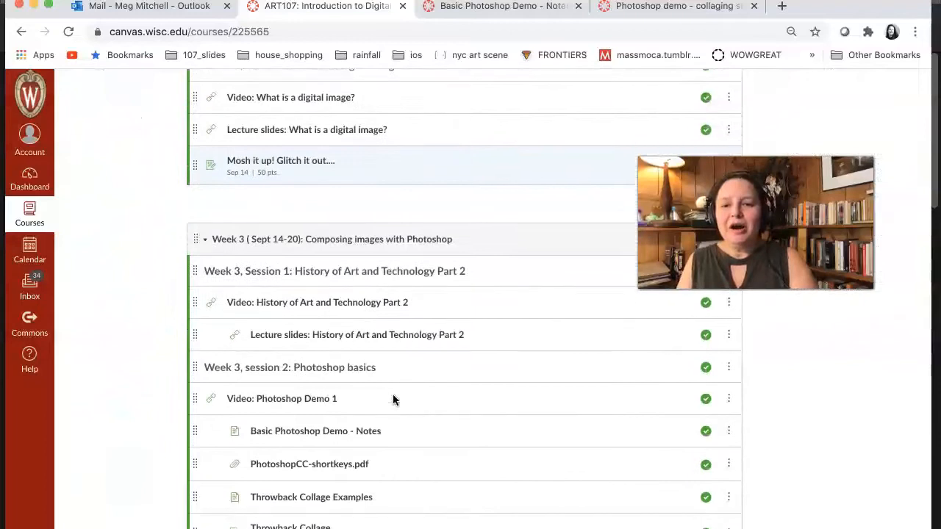
{"action": "scroll", "coordinate": [393, 399], "scroll_direction": "down", "scroll_amount": 3}
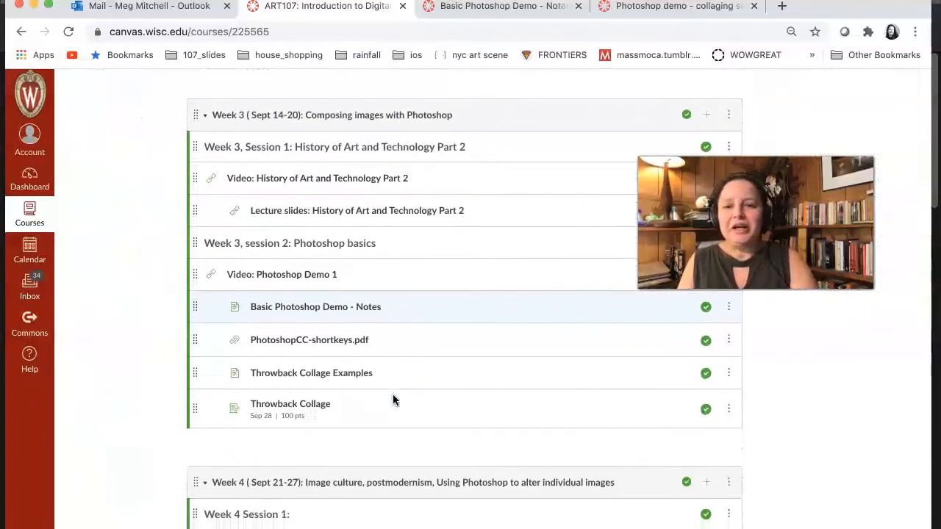
{"action": "scroll", "coordinate": [392, 399], "scroll_direction": "down", "scroll_amount": 7}
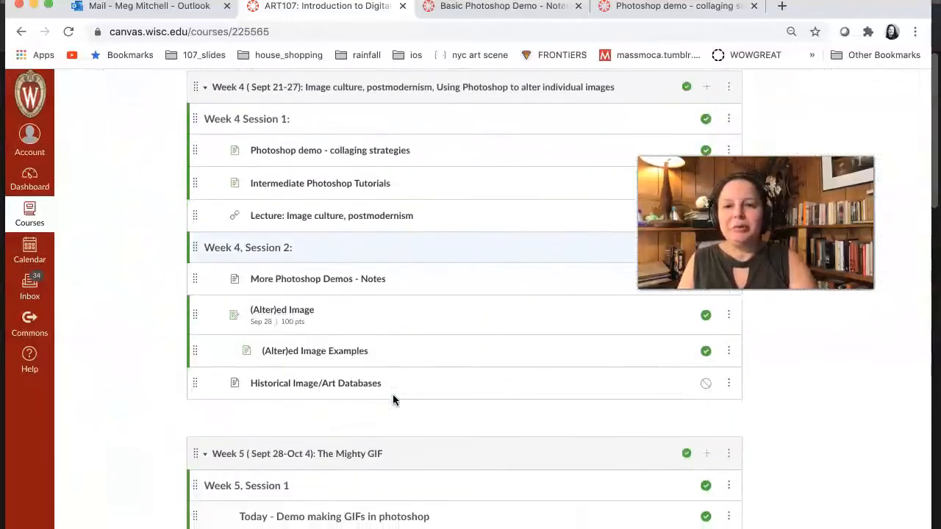
{"action": "scroll", "coordinate": [392, 399], "scroll_direction": "up", "scroll_amount": 1}
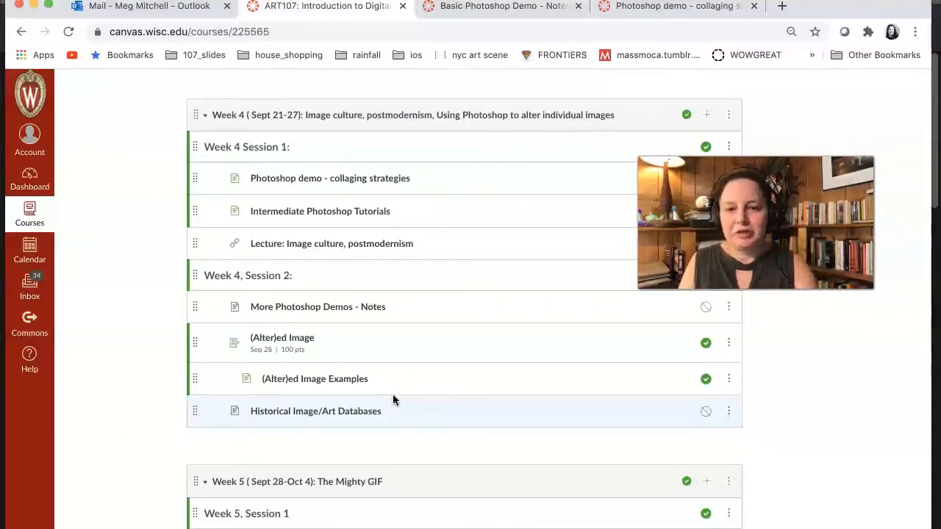
{"action": "scroll", "coordinate": [392, 394], "scroll_direction": "up", "scroll_amount": 1}
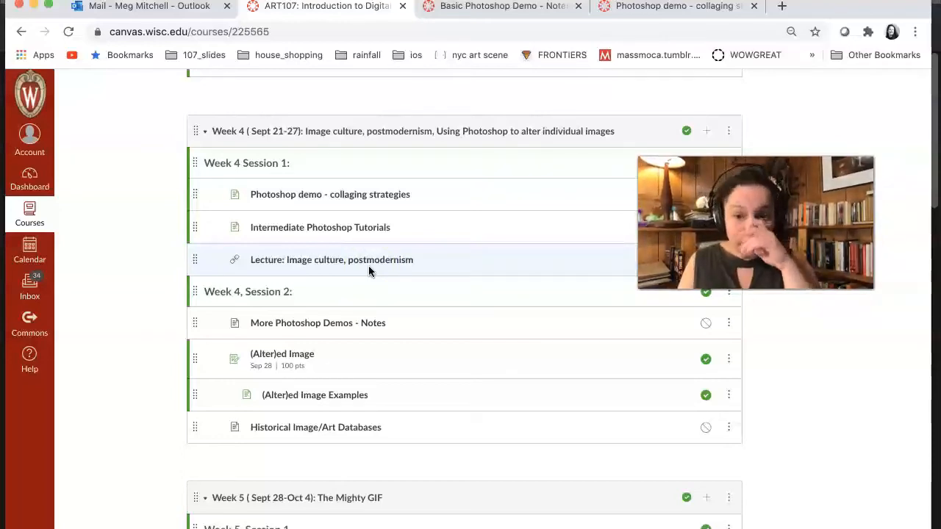
{"action": "scroll", "coordinate": [369, 267], "scroll_direction": "down", "scroll_amount": 2}
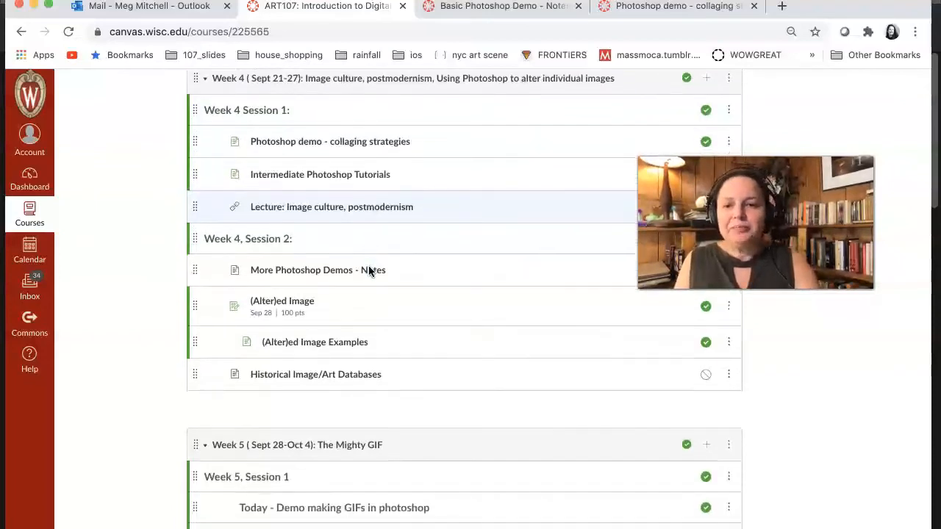
Step: Publish the Week 4 items Historical Image/Art Databases and Lecture: Image culture, postmodernism
{"action": "left_click", "coordinate": [704, 377]}
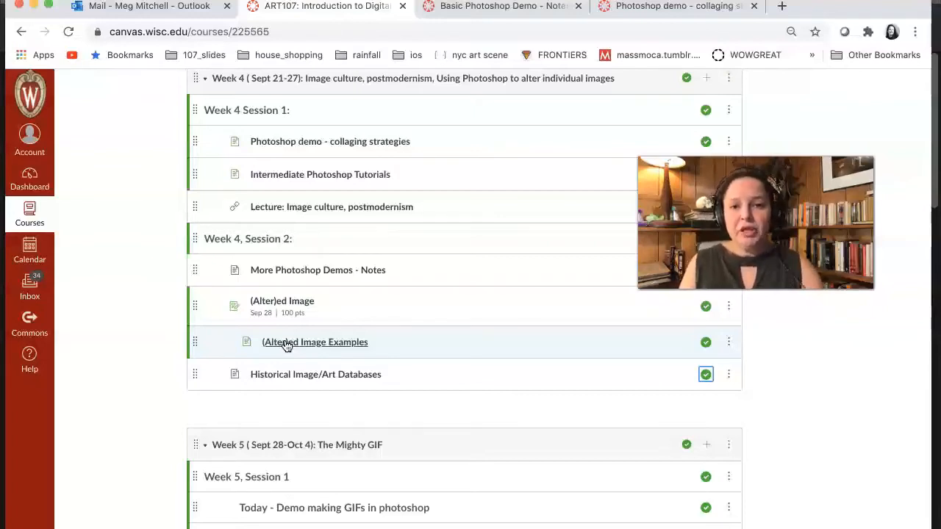
{"action": "scroll", "coordinate": [437, 257], "scroll_direction": "up", "scroll_amount": 3}
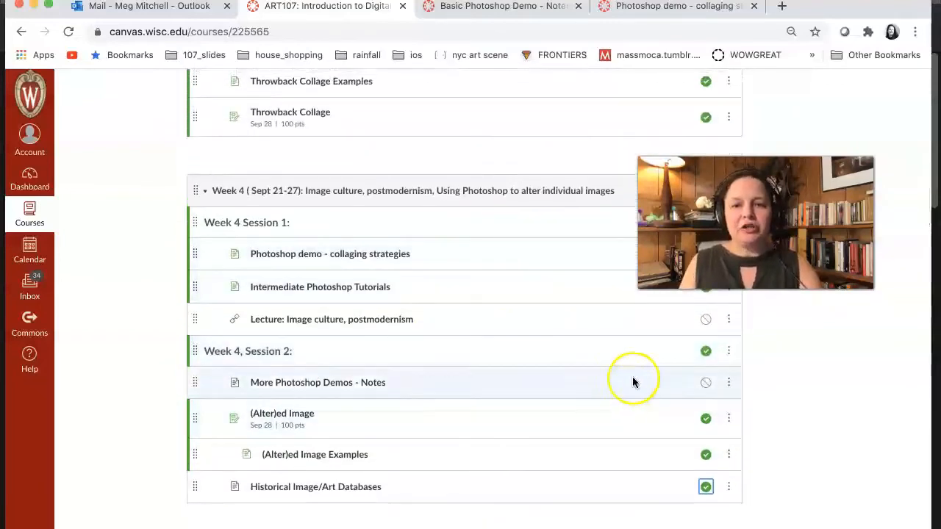
{"action": "left_click", "coordinate": [707, 320]}
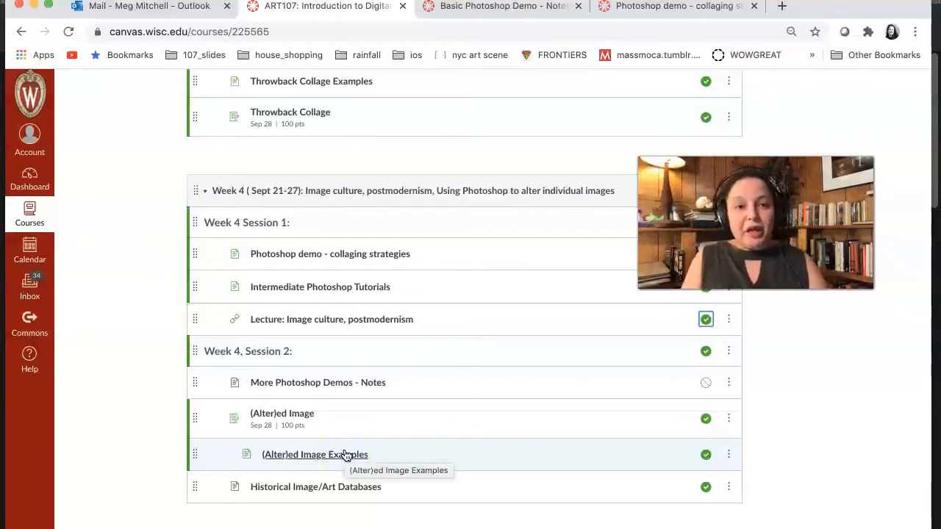
Step: Open The Commons on flickr from the Historical Image/Art Databases page and look over its welcome text, participating institutions and photo sampler
{"action": "left_click", "coordinate": [336, 488]}
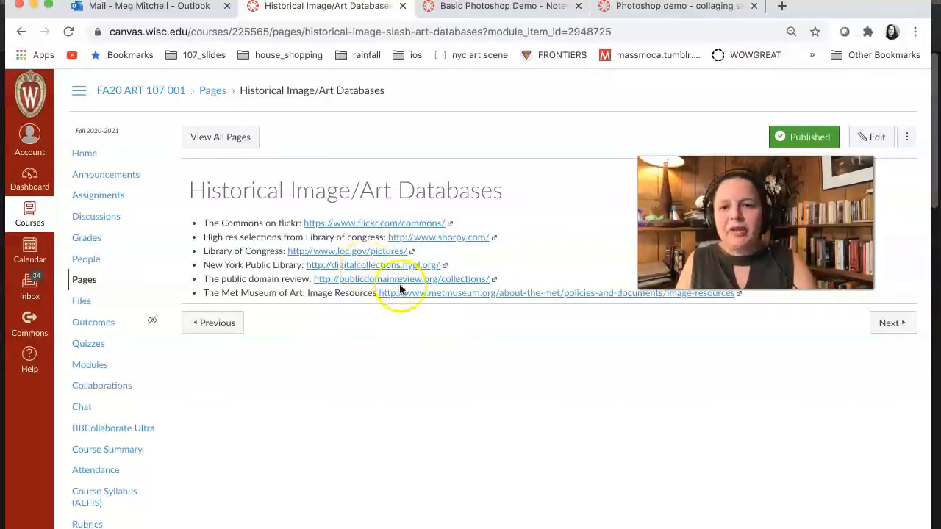
{"action": "left_click", "coordinate": [347, 223]}
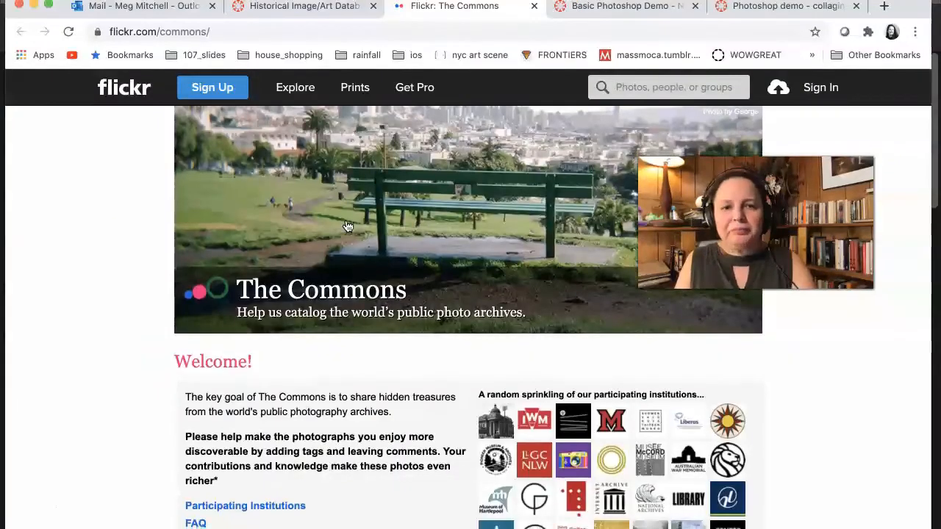
{"action": "scroll", "coordinate": [348, 226], "scroll_direction": "down", "scroll_amount": 2}
{"action": "scroll", "coordinate": [348, 226], "scroll_direction": "down", "scroll_amount": 5}
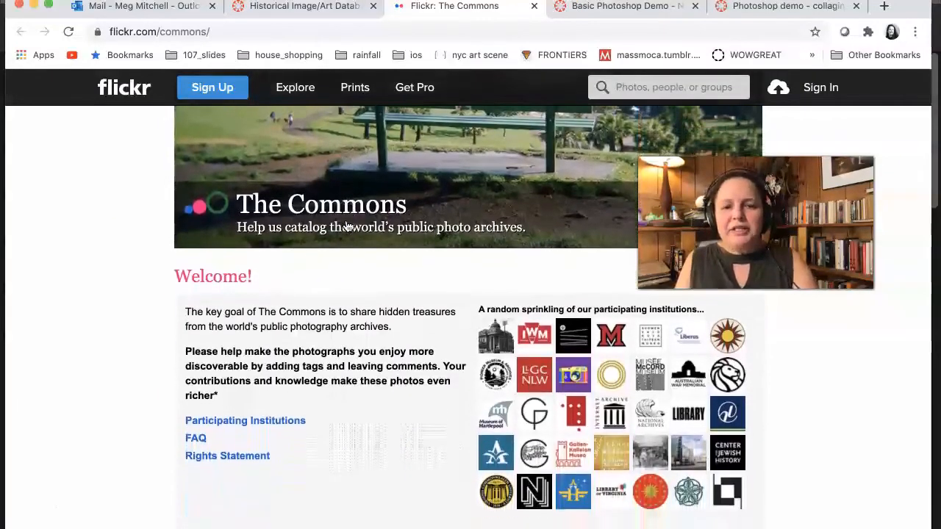
{"action": "scroll", "coordinate": [347, 225], "scroll_direction": "down", "scroll_amount": 1}
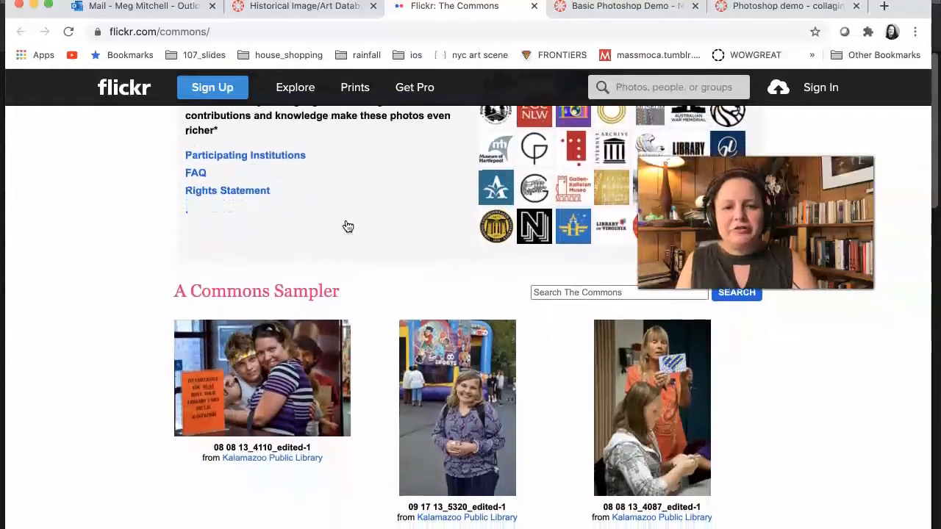
{"action": "scroll", "coordinate": [347, 226], "scroll_direction": "up", "scroll_amount": 2}
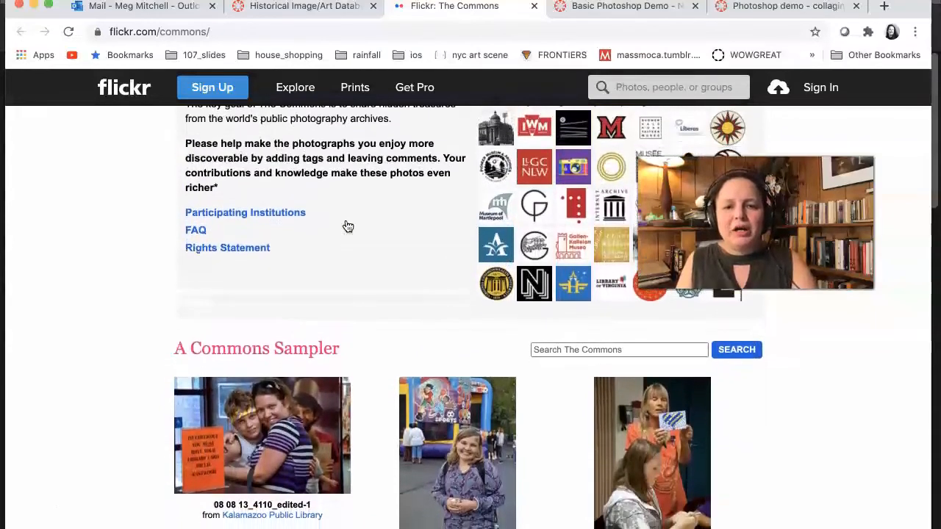
{"action": "scroll", "coordinate": [348, 225], "scroll_direction": "down", "scroll_amount": 3}
{"action": "scroll", "coordinate": [348, 226], "scroll_direction": "up", "scroll_amount": 3}
{"action": "scroll", "coordinate": [347, 225], "scroll_direction": "up", "scroll_amount": 6}
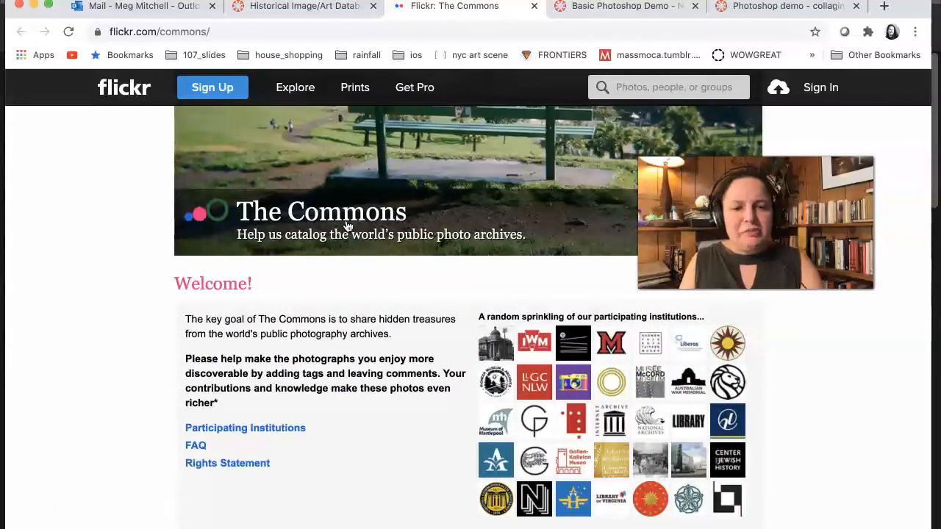
{"action": "scroll", "coordinate": [347, 226], "scroll_direction": "up", "scroll_amount": 3}
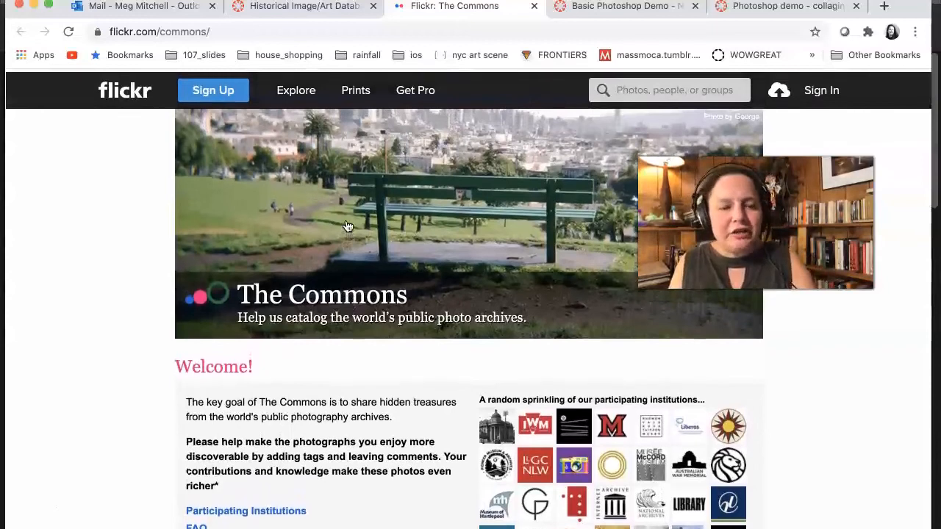
{"action": "left_click", "coordinate": [357, 214]}
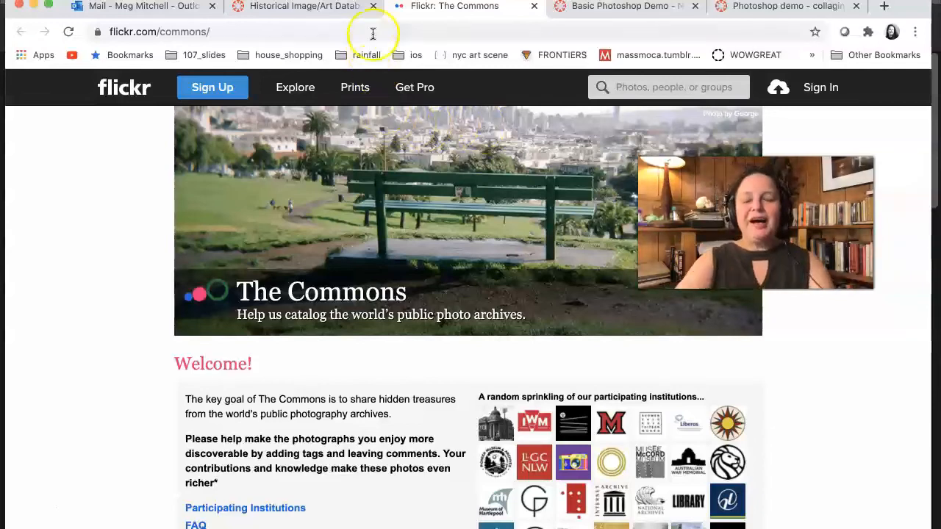
Step: Search Flickr for "Ruth Ginsberg"
{"action": "left_click", "coordinate": [657, 87]}
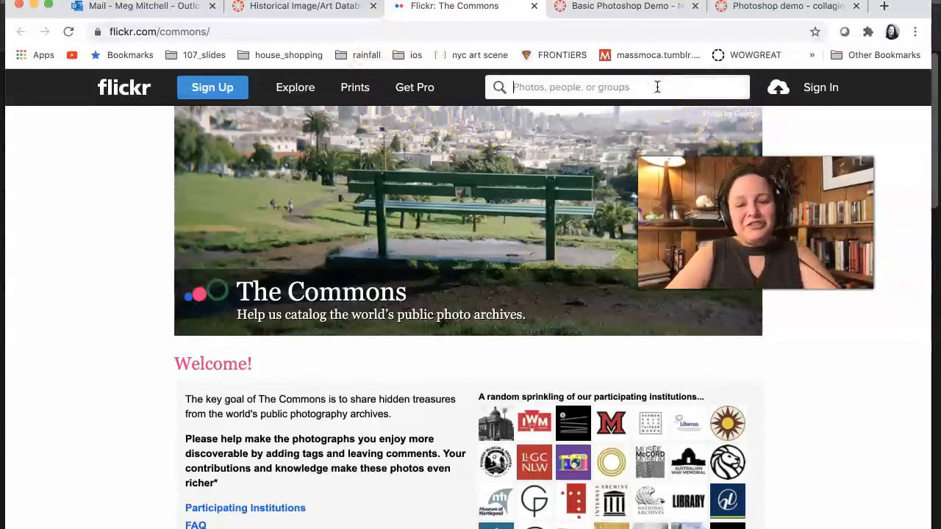
{"action": "type", "text": "Ruth"}
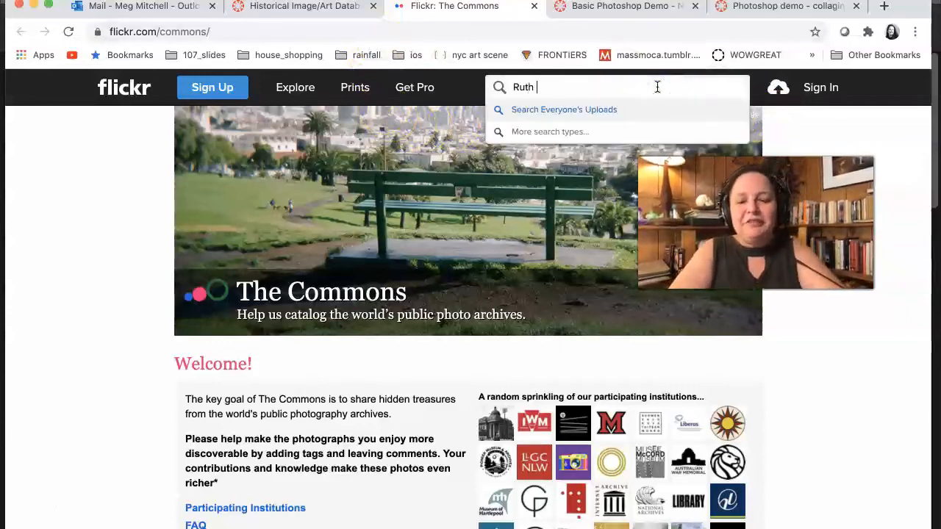
{"action": "type", "text": " Ginberg"}
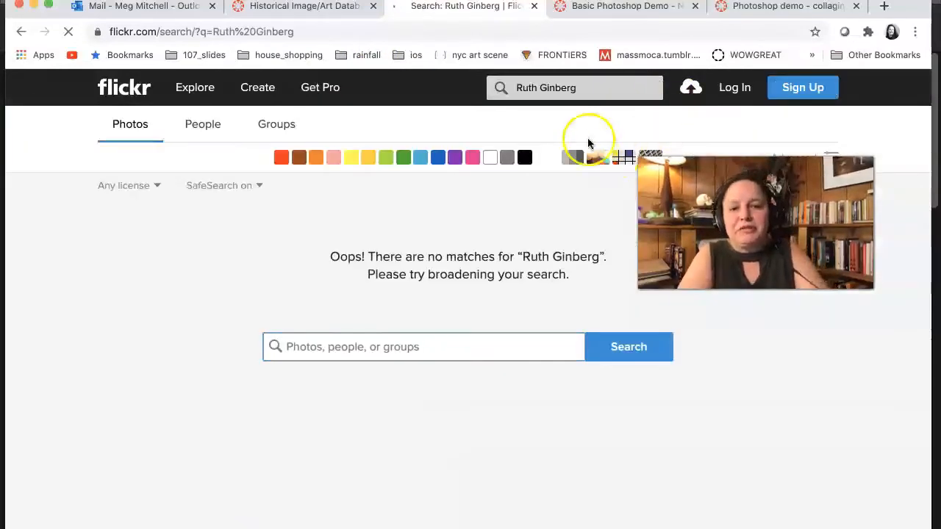
{"action": "left_click", "coordinate": [555, 87]}
{"action": "type", "text": "s"}
{"action": "key", "text": "Return"}
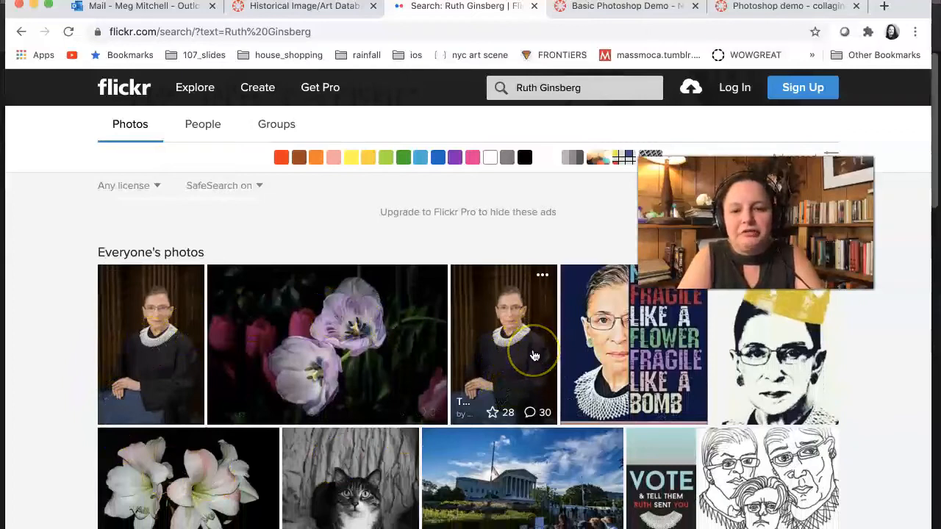
Step: Browse the Ruth Ginsberg photo results for portraits, tributes and protest images usable as source material
{"action": "scroll", "coordinate": [534, 355], "scroll_direction": "down", "scroll_amount": 1}
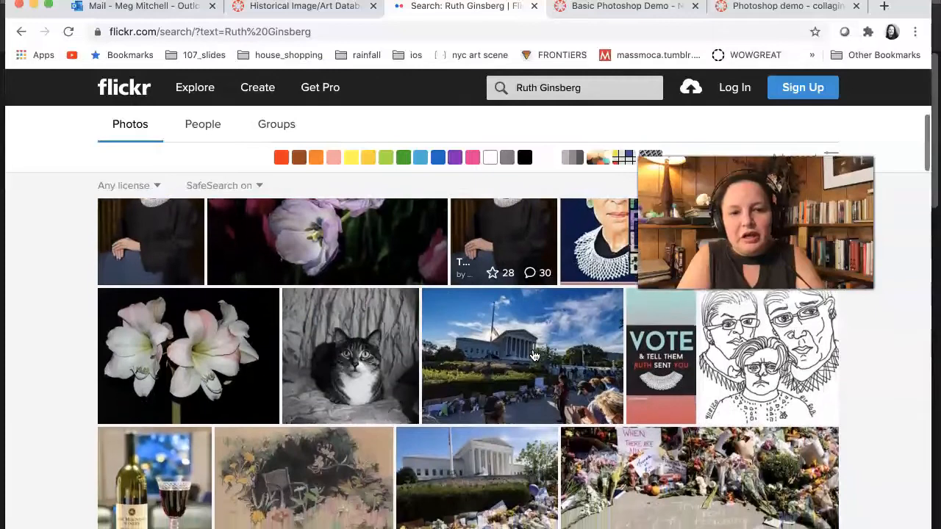
{"action": "scroll", "coordinate": [534, 355], "scroll_direction": "down", "scroll_amount": 5}
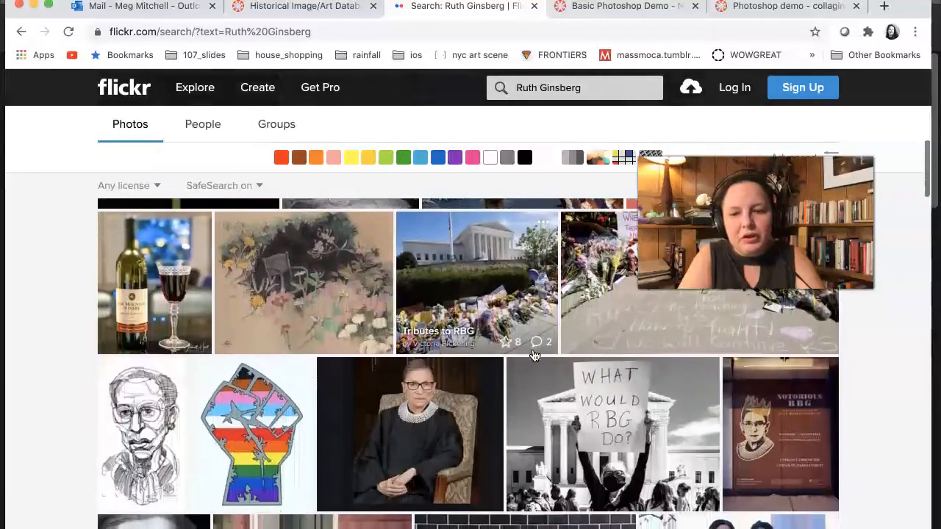
{"action": "scroll", "coordinate": [534, 355], "scroll_direction": "down", "scroll_amount": 3}
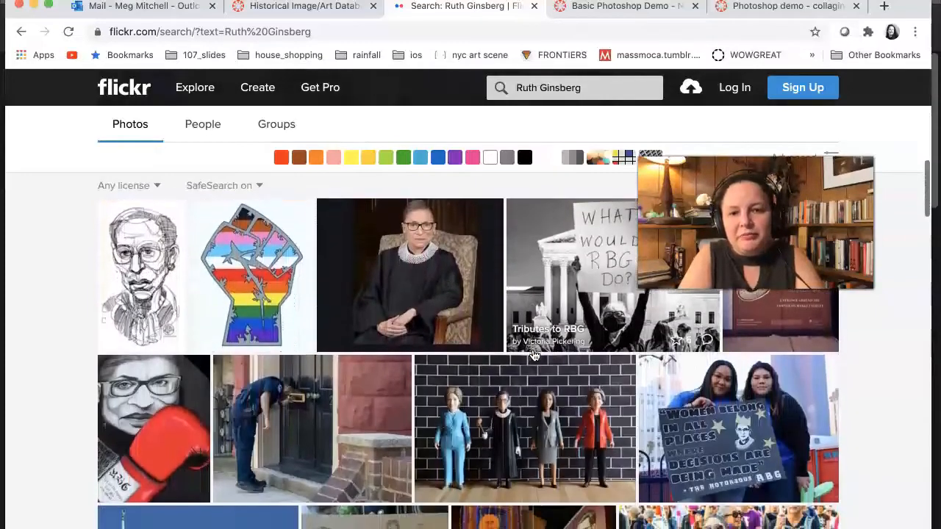
{"action": "scroll", "coordinate": [534, 356], "scroll_direction": "down", "scroll_amount": 9}
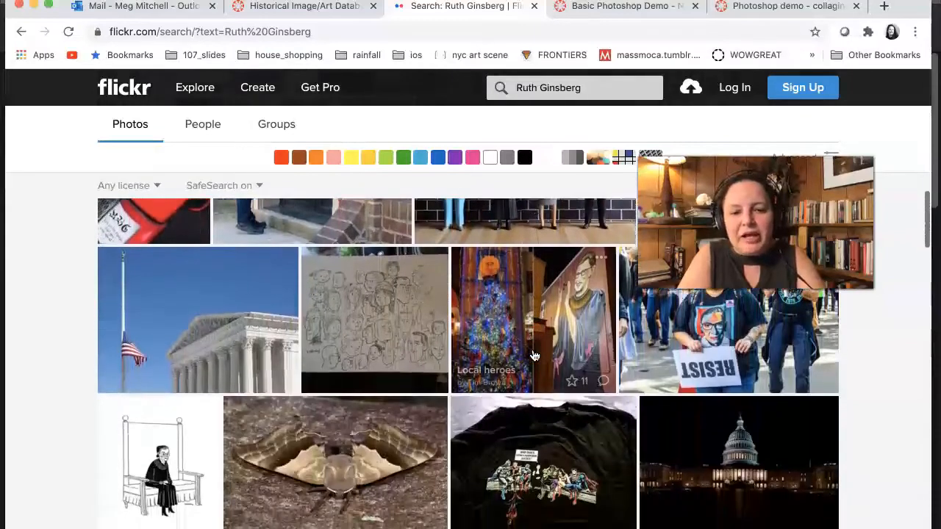
{"action": "scroll", "coordinate": [534, 355], "scroll_direction": "down", "scroll_amount": 1}
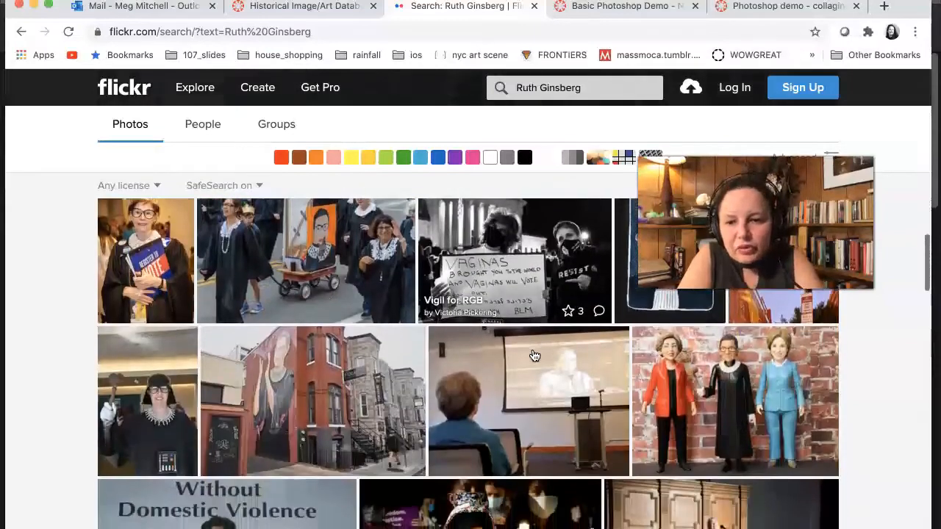
{"action": "scroll", "coordinate": [534, 356], "scroll_direction": "down", "scroll_amount": 2}
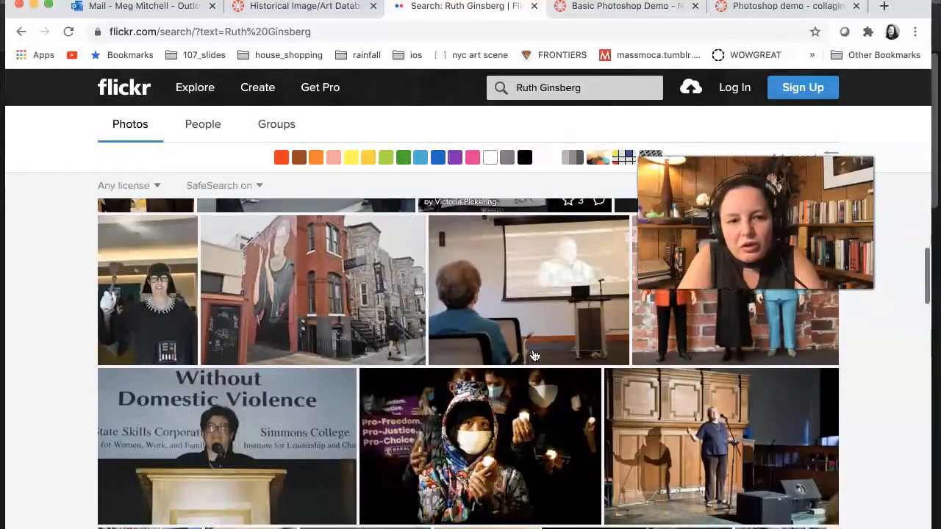
{"action": "scroll", "coordinate": [534, 356], "scroll_direction": "down", "scroll_amount": 4}
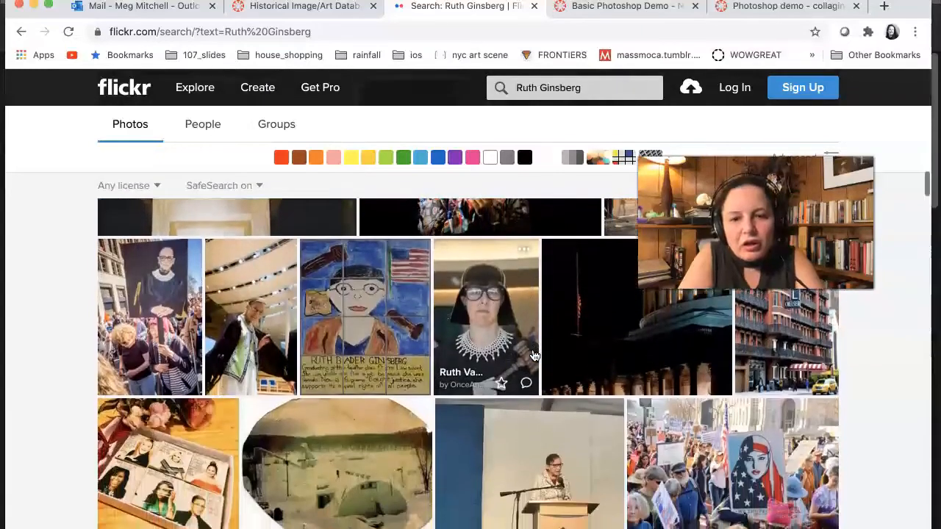
{"action": "scroll", "coordinate": [534, 356], "scroll_direction": "down", "scroll_amount": 4}
{"action": "scroll", "coordinate": [534, 356], "scroll_direction": "down", "scroll_amount": 2}
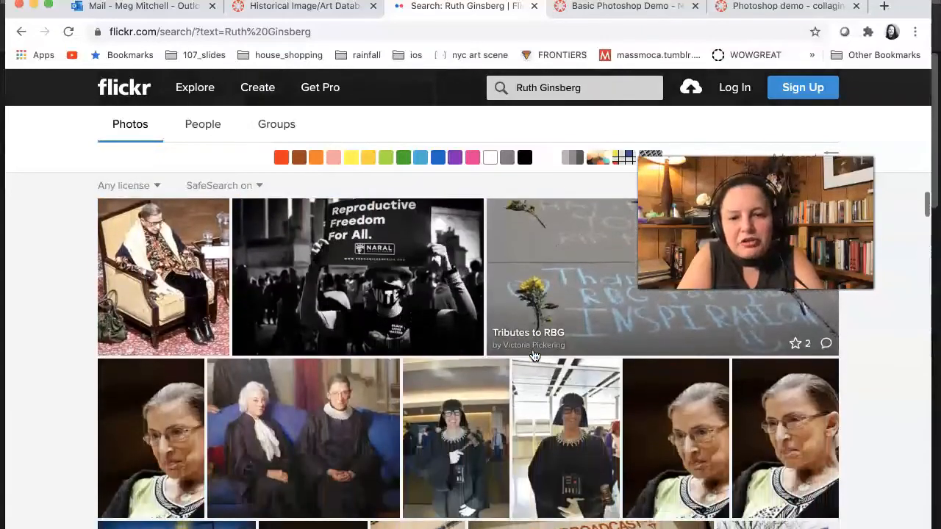
{"action": "scroll", "coordinate": [534, 356], "scroll_direction": "down", "scroll_amount": 3}
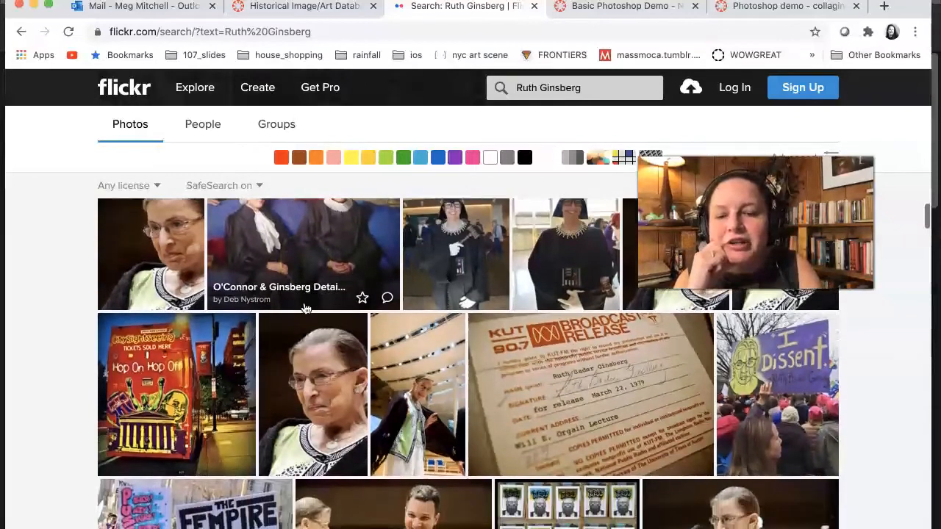
{"action": "scroll", "coordinate": [305, 308], "scroll_direction": "down", "scroll_amount": 3}
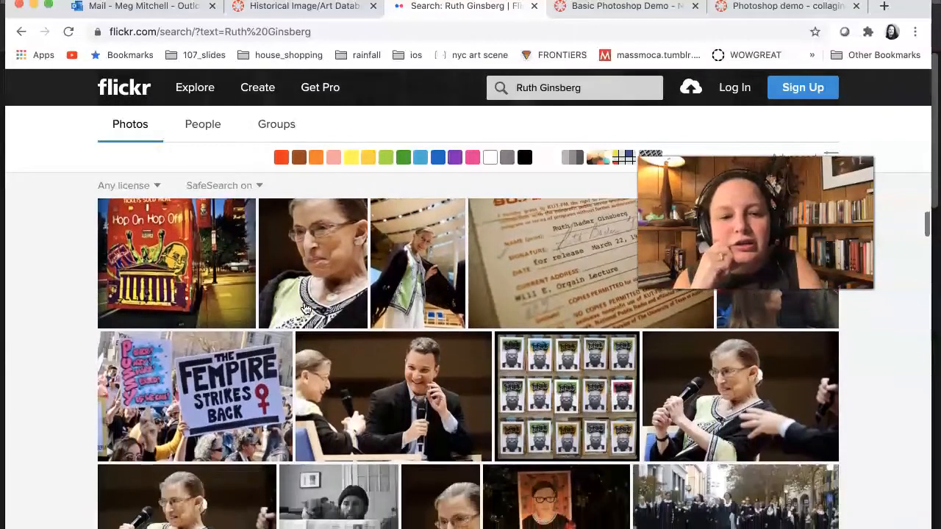
{"action": "scroll", "coordinate": [306, 308], "scroll_direction": "down", "scroll_amount": 6}
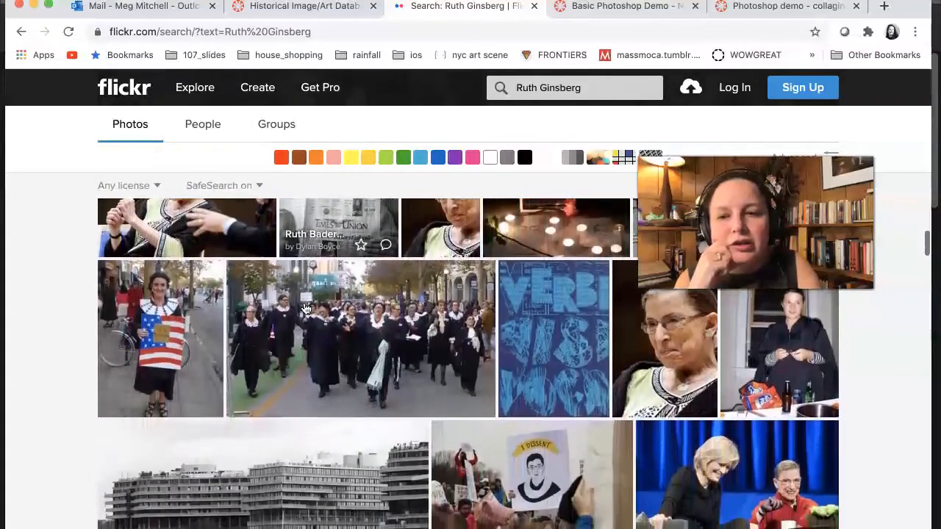
{"action": "scroll", "coordinate": [306, 308], "scroll_direction": "down", "scroll_amount": 2}
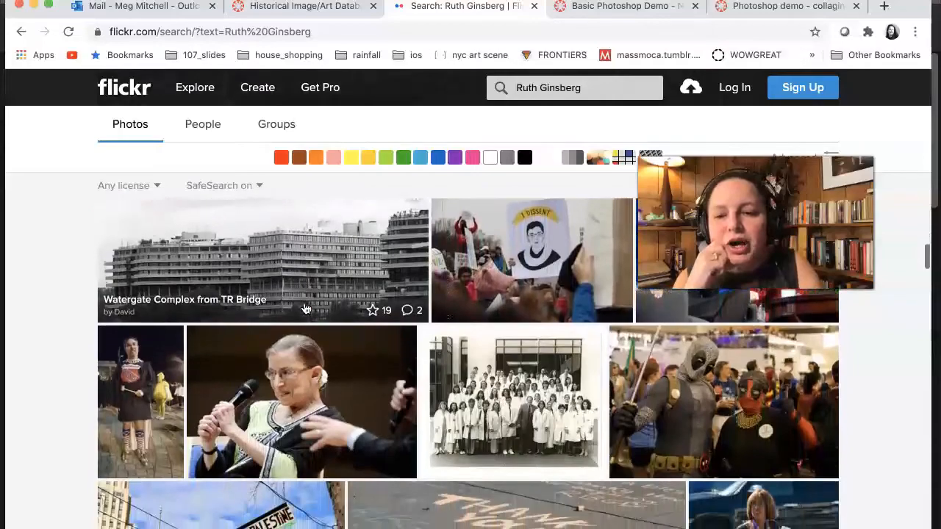
Step: Compare more of the Ruth Ginsberg search results and open the seated portrait titled HEROINE
{"action": "scroll", "coordinate": [306, 308], "scroll_direction": "down", "scroll_amount": 20}
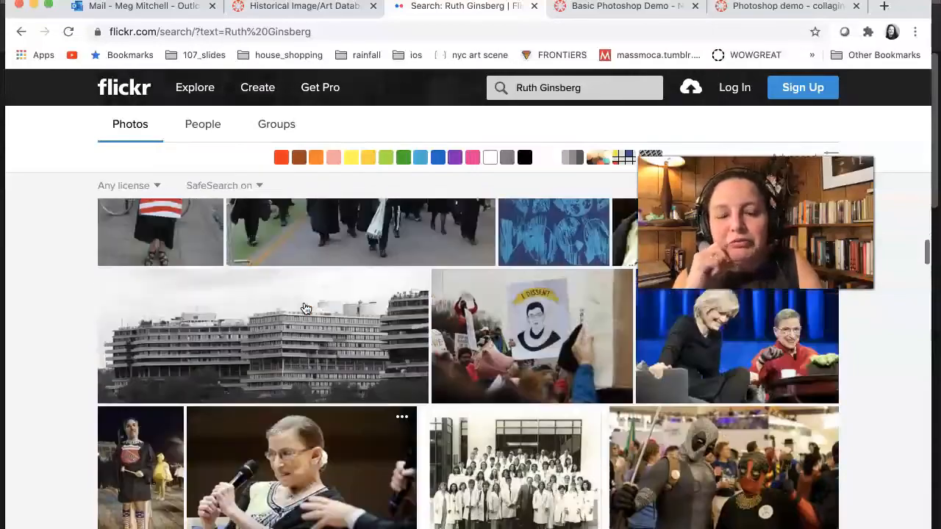
{"action": "scroll", "coordinate": [306, 308], "scroll_direction": "up", "scroll_amount": 15}
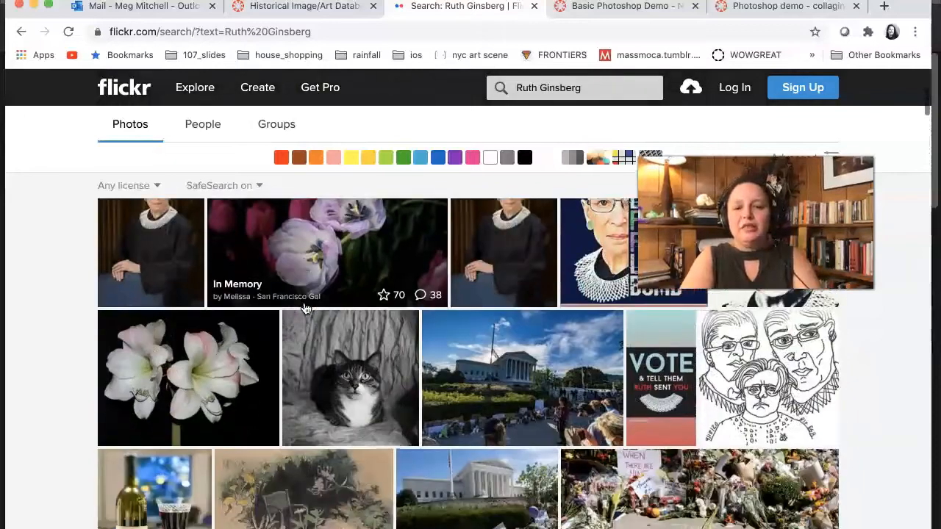
{"action": "scroll", "coordinate": [306, 308], "scroll_direction": "down", "scroll_amount": 5}
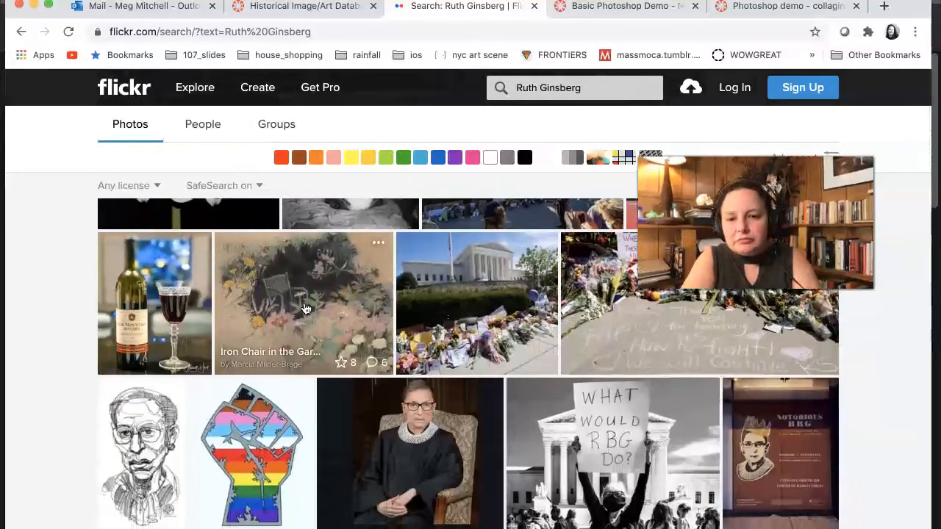
{"action": "scroll", "coordinate": [305, 308], "scroll_direction": "up", "scroll_amount": 4}
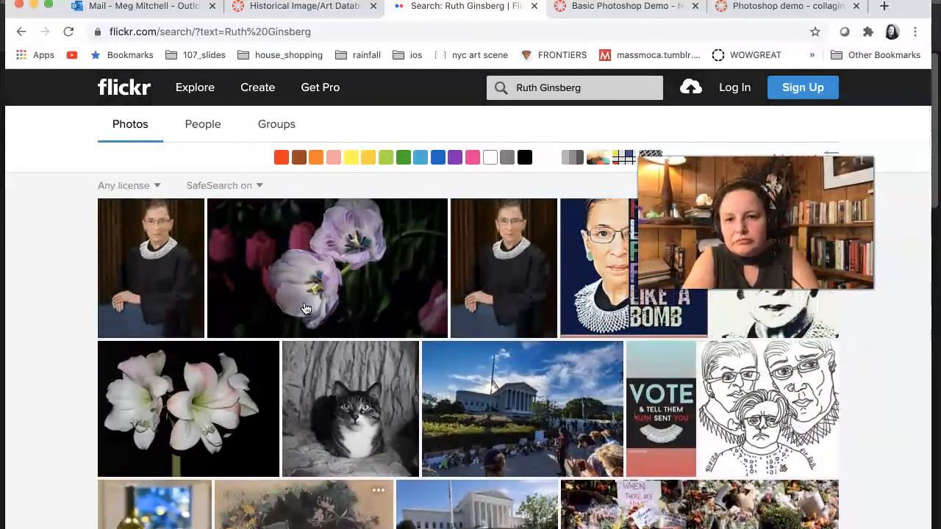
{"action": "scroll", "coordinate": [306, 307], "scroll_direction": "down", "scroll_amount": 5}
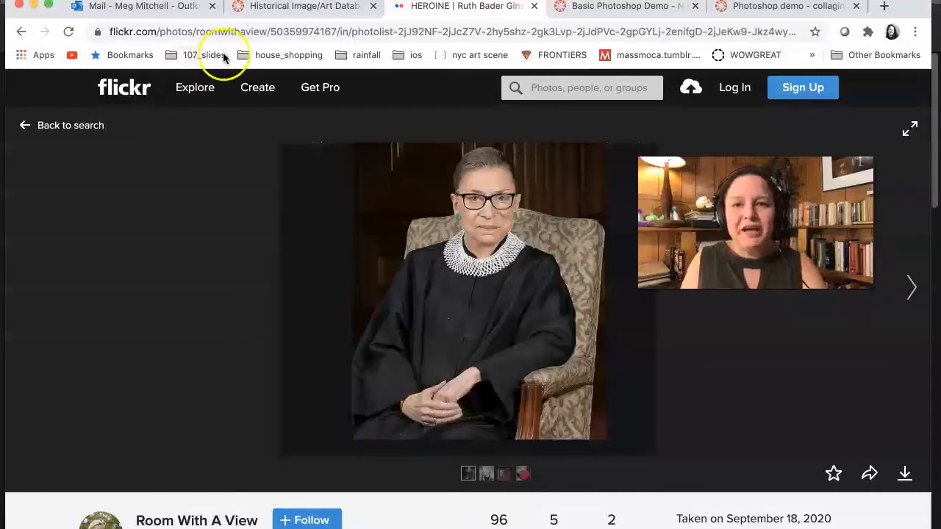
Step: Open the (Alter)ed Image assignment from Week 4, Session 2 in Canvas and highlight its 2250 x 3300 pixel size requirement
{"action": "left_click", "coordinate": [270, 15]}
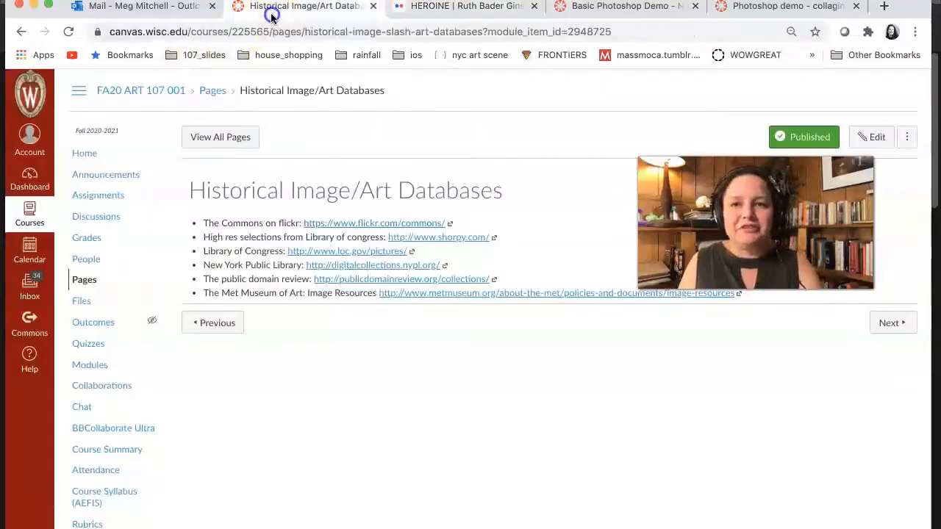
{"action": "left_click", "coordinate": [213, 90]}
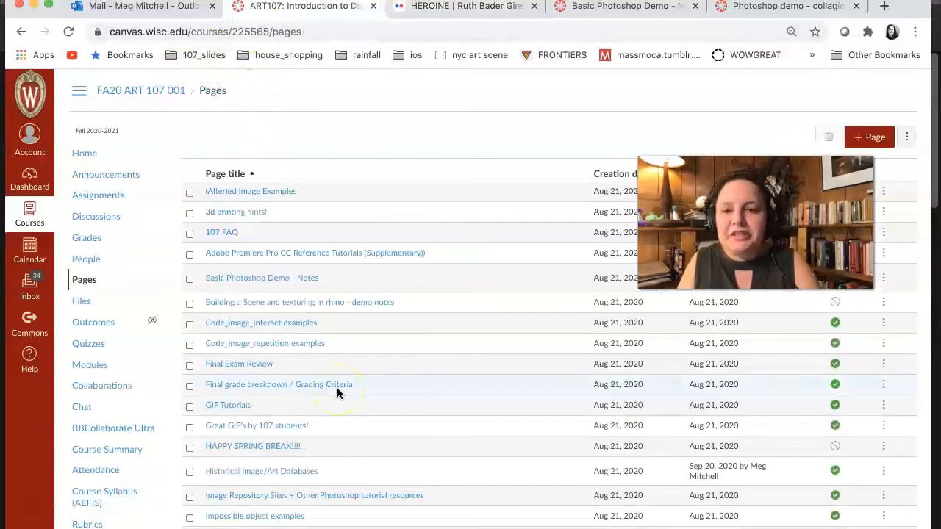
{"action": "left_click", "coordinate": [84, 153]}
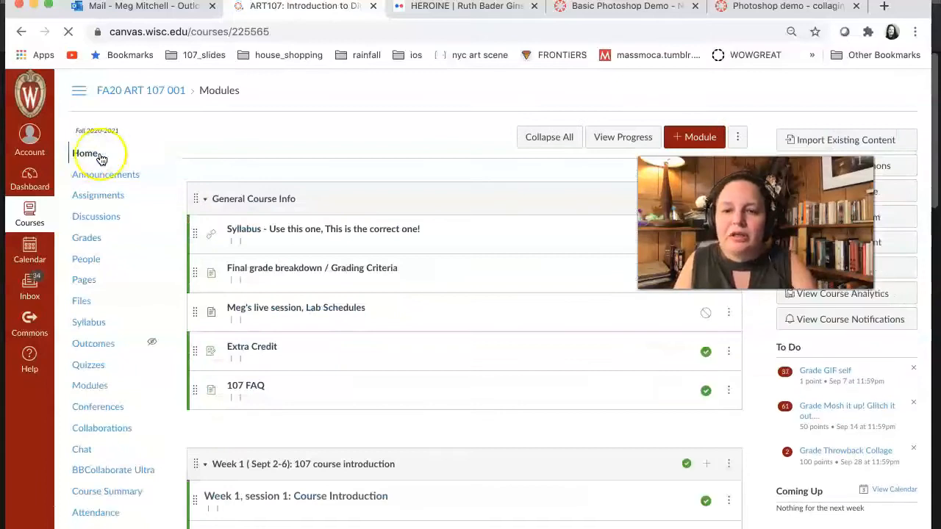
{"action": "scroll", "coordinate": [290, 378], "scroll_direction": "down", "scroll_amount": 3}
{"action": "scroll", "coordinate": [292, 380], "scroll_direction": "down", "scroll_amount": 10}
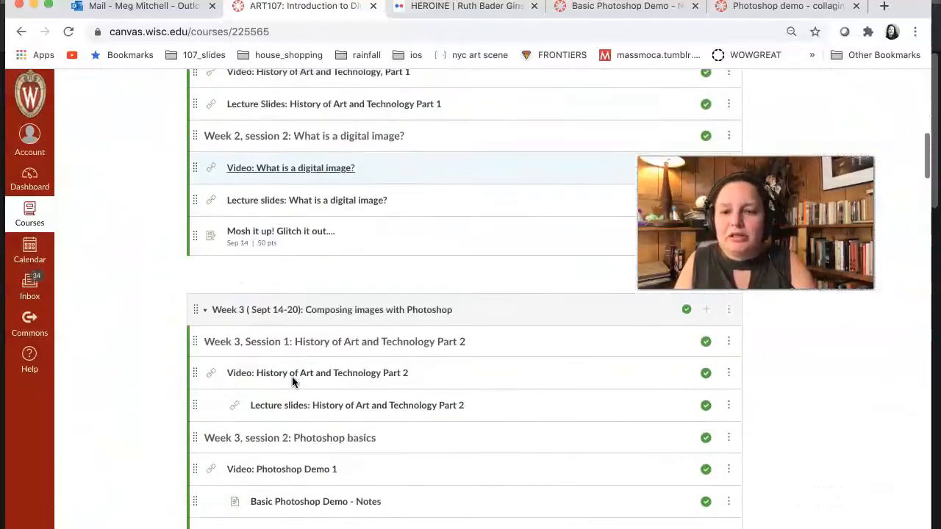
{"action": "scroll", "coordinate": [291, 381], "scroll_direction": "down", "scroll_amount": 5}
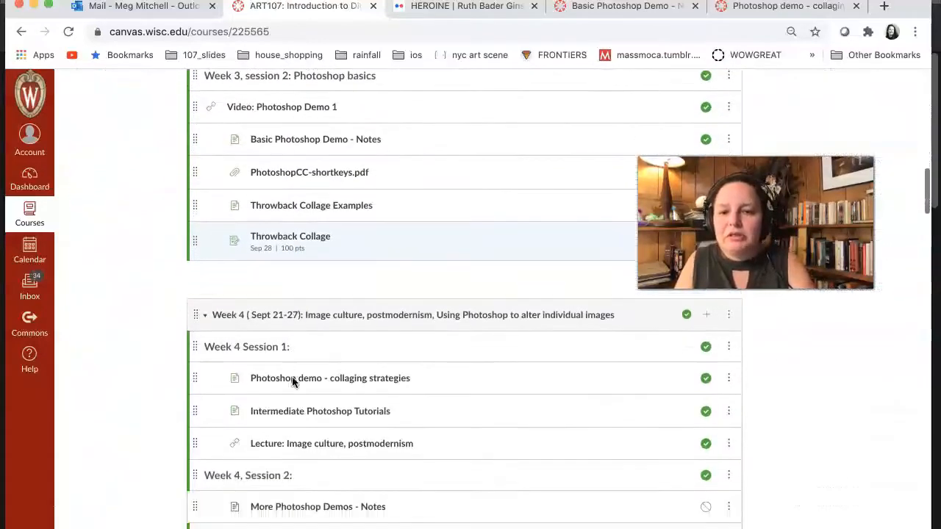
{"action": "scroll", "coordinate": [292, 380], "scroll_direction": "down", "scroll_amount": 1}
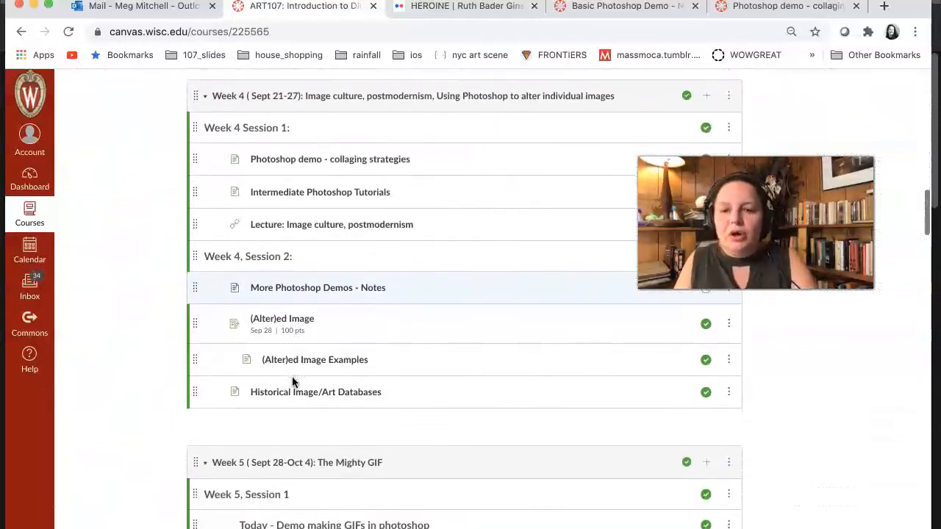
{"action": "left_click", "coordinate": [277, 324]}
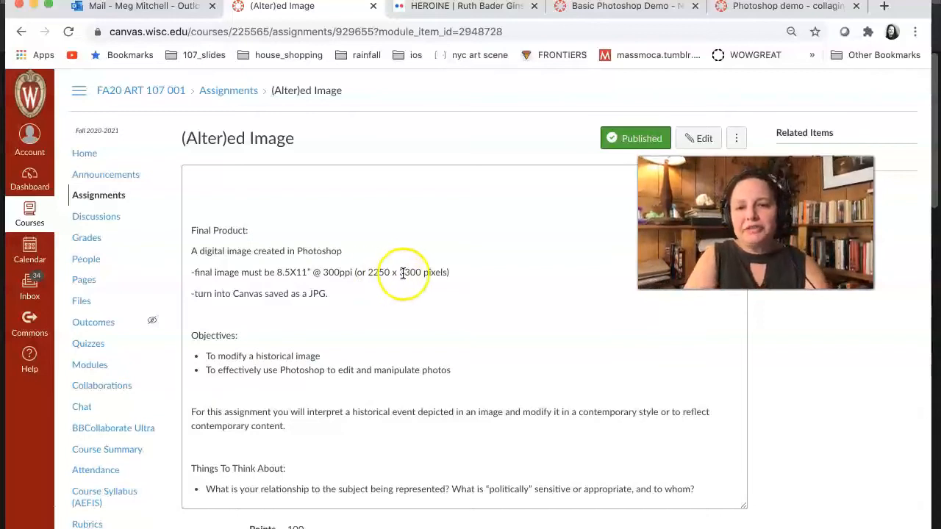
{"action": "left_click_drag", "start_coordinate": [420, 273], "coordinate": [368, 265]}
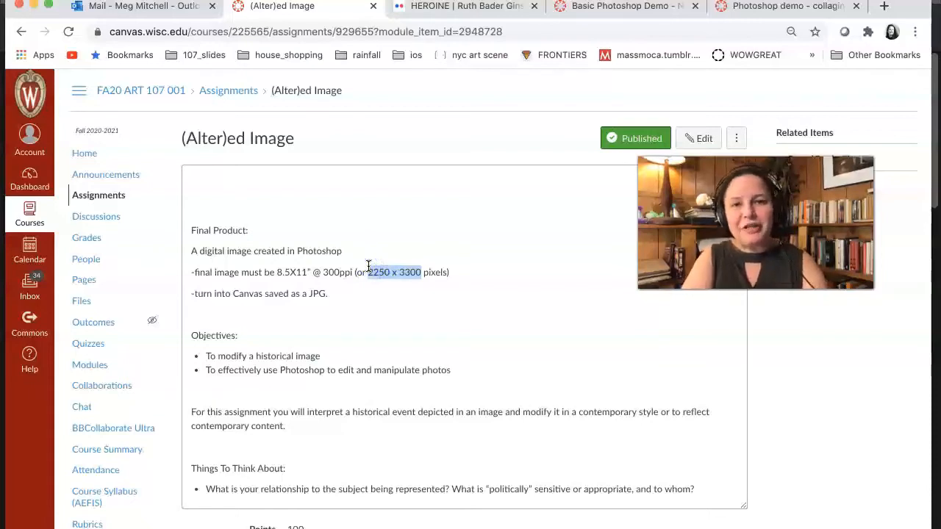
Step: Inspect the seated Ginsberg portrait on Flickr up close and view all of its available sizes
{"action": "left_click", "coordinate": [462, 11]}
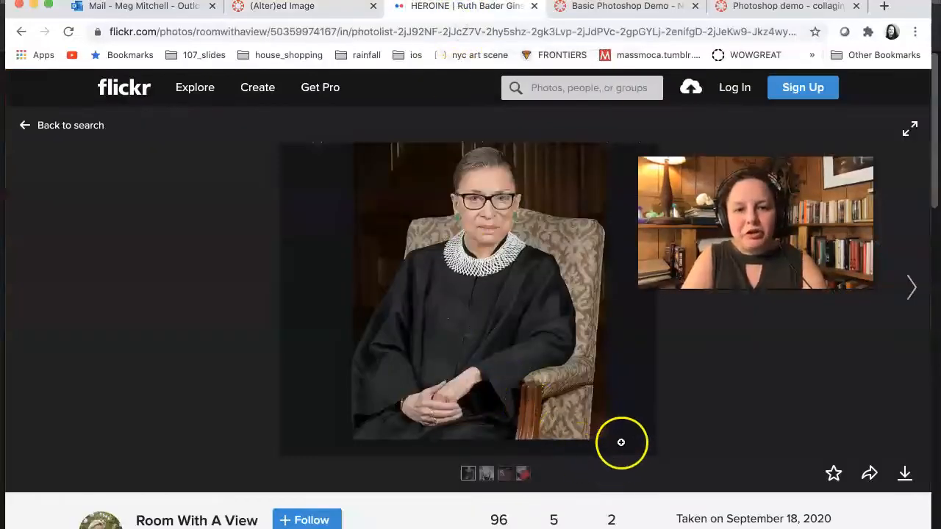
{"action": "left_click", "coordinate": [523, 325]}
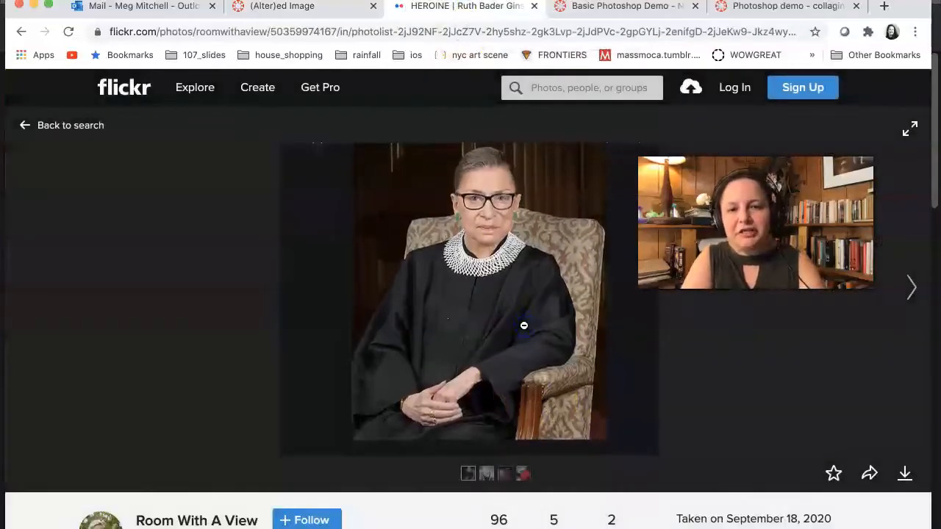
{"action": "left_click", "coordinate": [523, 324]}
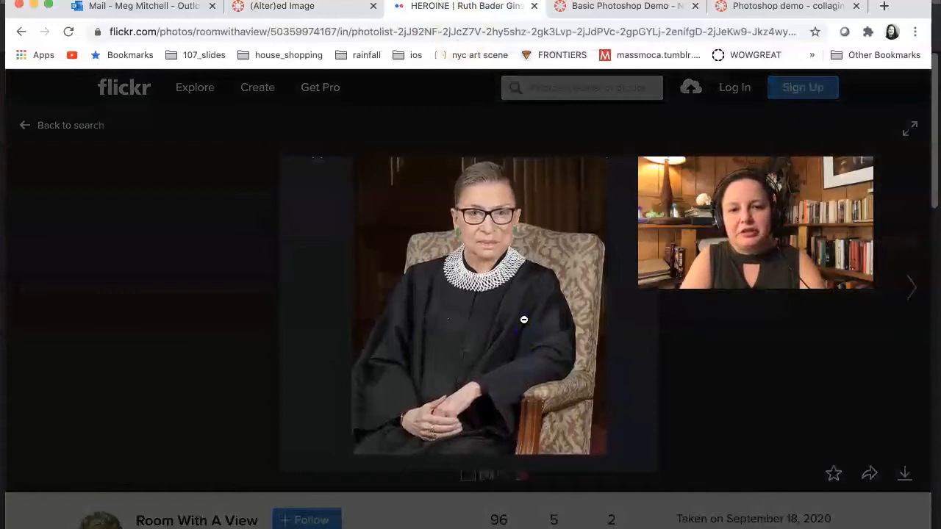
{"action": "mouse_move", "coordinate": [518, 347]}
{"action": "left_mouse_down"}
{"action": "mouse_move", "coordinate": [520, 393]}
{"action": "mouse_move", "coordinate": [523, 344]}
{"action": "left_mouse_up"}
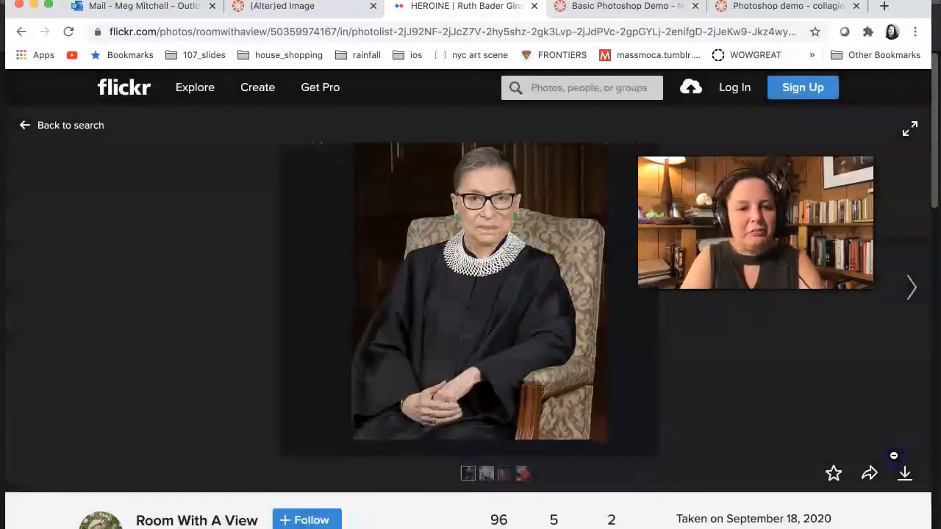
{"action": "left_click", "coordinate": [906, 474]}
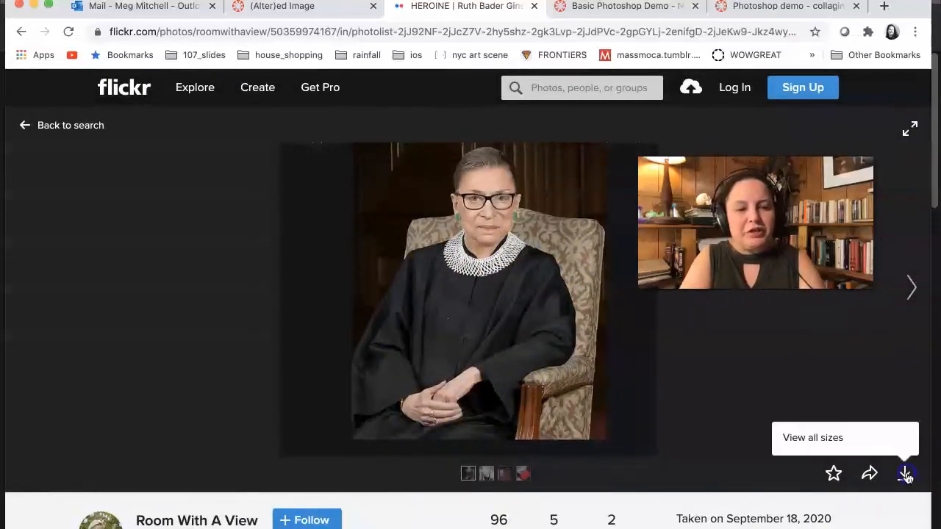
{"action": "left_click", "coordinate": [877, 438]}
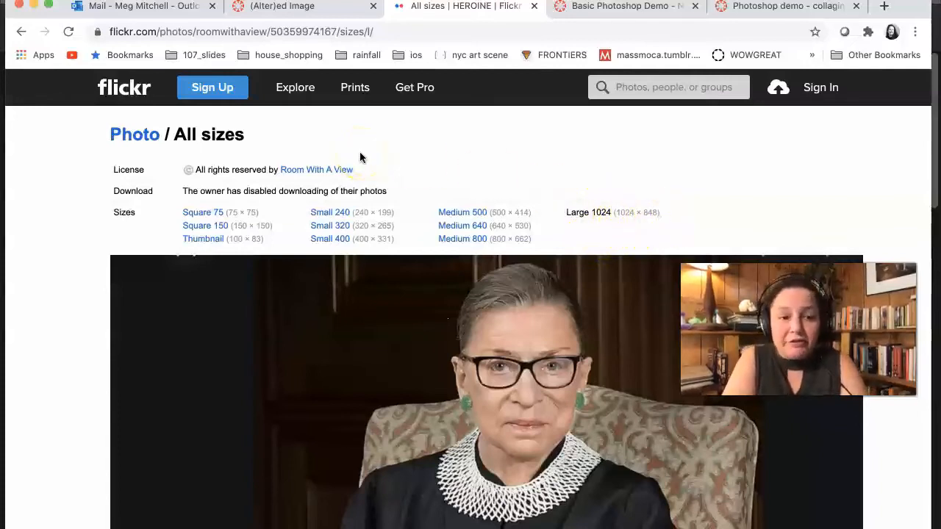
Step: Open the standing portrait with the blue chair from the Ginsberg search results and download its original 2400 × 3600 version
{"action": "left_click", "coordinate": [21, 31]}
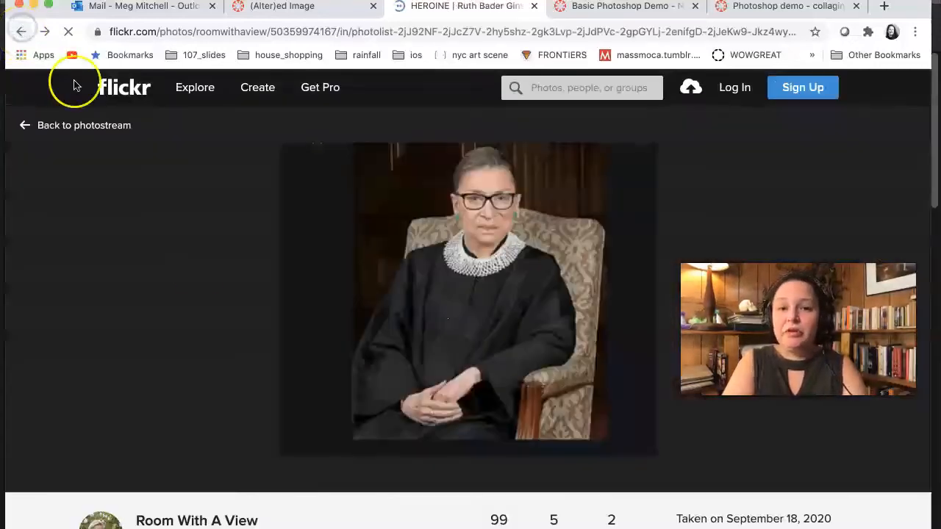
{"action": "left_click", "coordinate": [16, 31]}
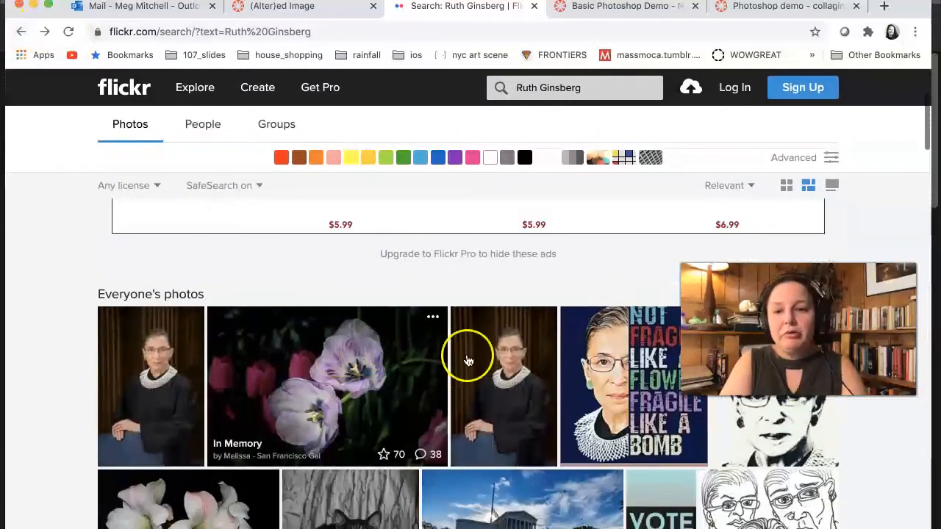
{"action": "left_click", "coordinate": [515, 385]}
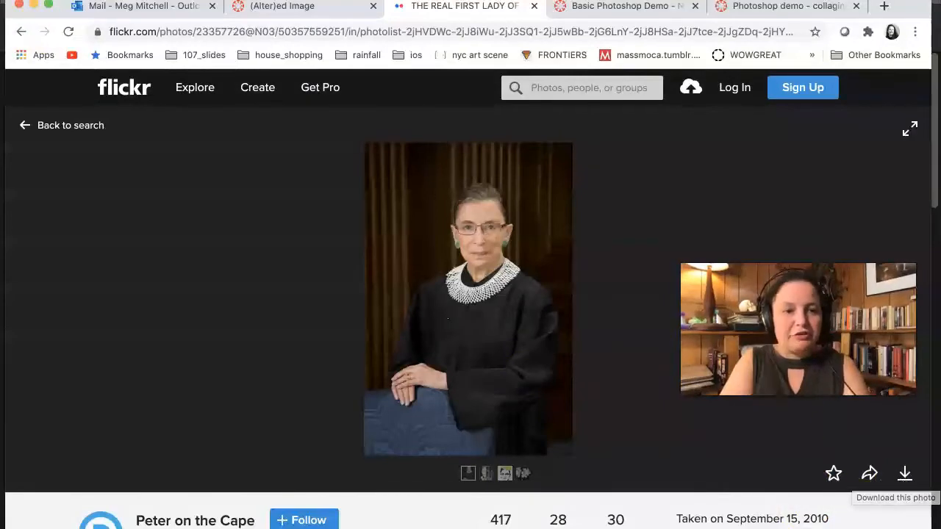
{"action": "left_click_drag", "start_coordinate": [820, 270], "coordinate": [758, 142]}
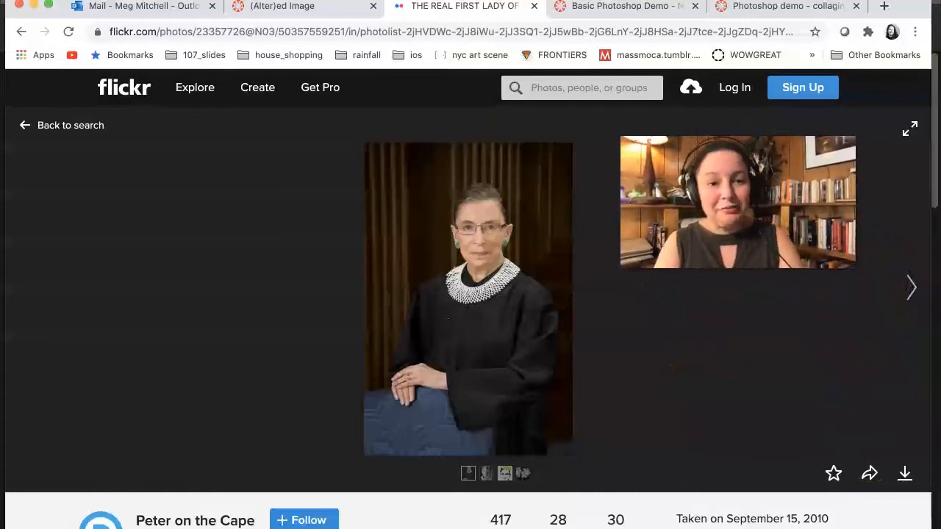
{"action": "left_click", "coordinate": [904, 477]}
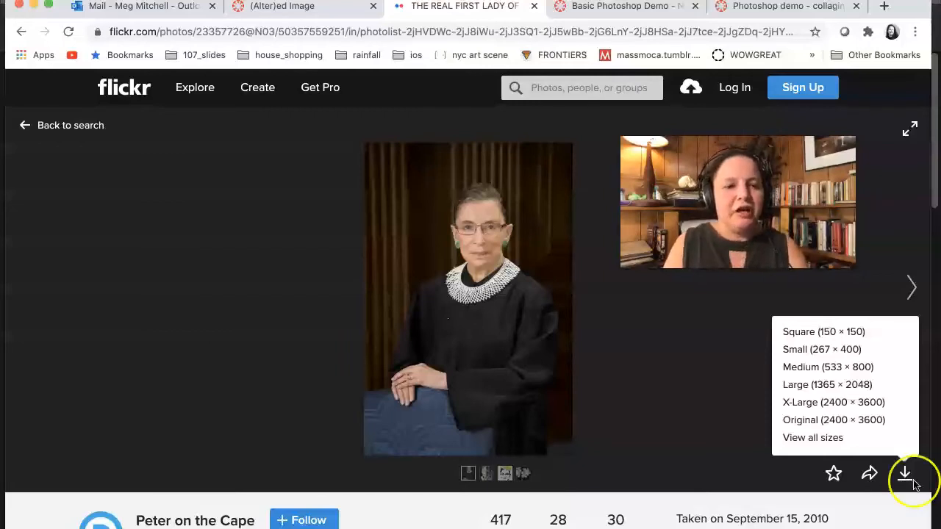
{"action": "left_click", "coordinate": [855, 421]}
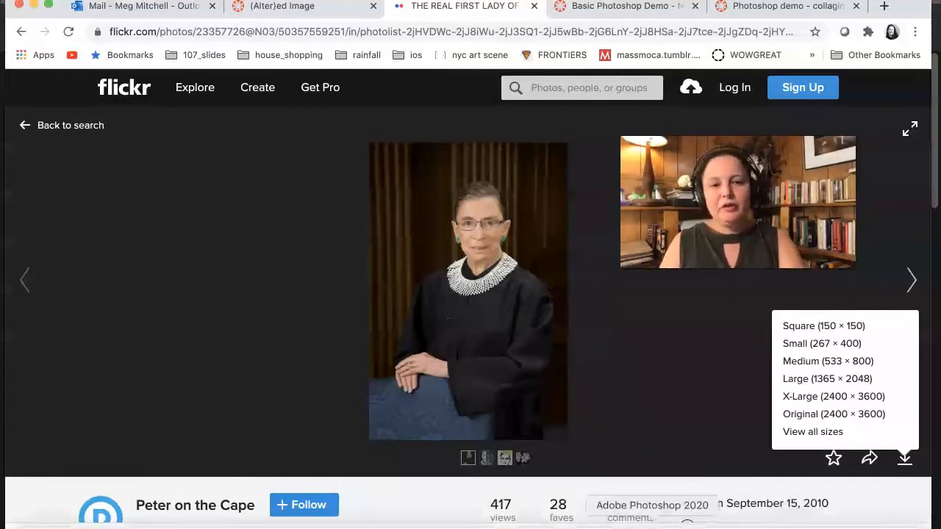
Step: Switch to Photoshop and create a new 11 x 8.5 in RGB document at 300 ppi with transparent background contents
{"action": "left_click", "coordinate": [652, 524]}
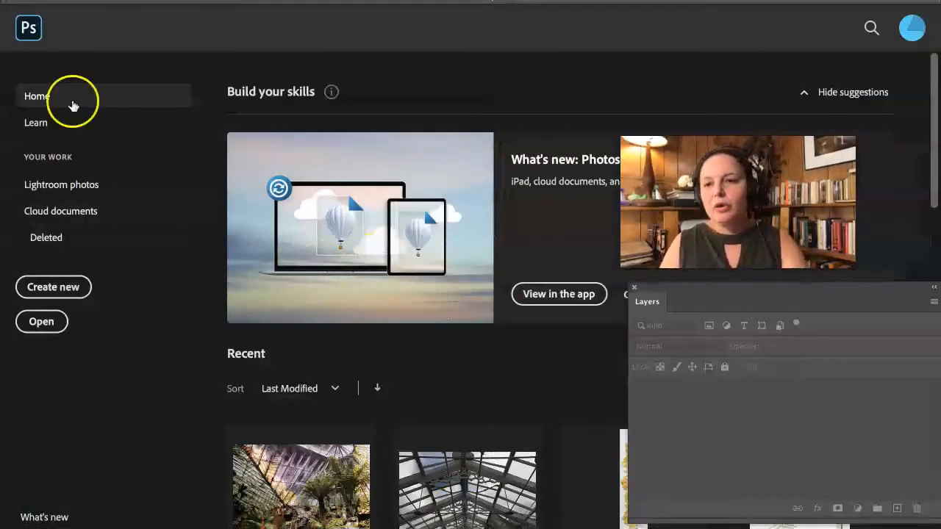
{"action": "left_click", "coordinate": [43, 288]}
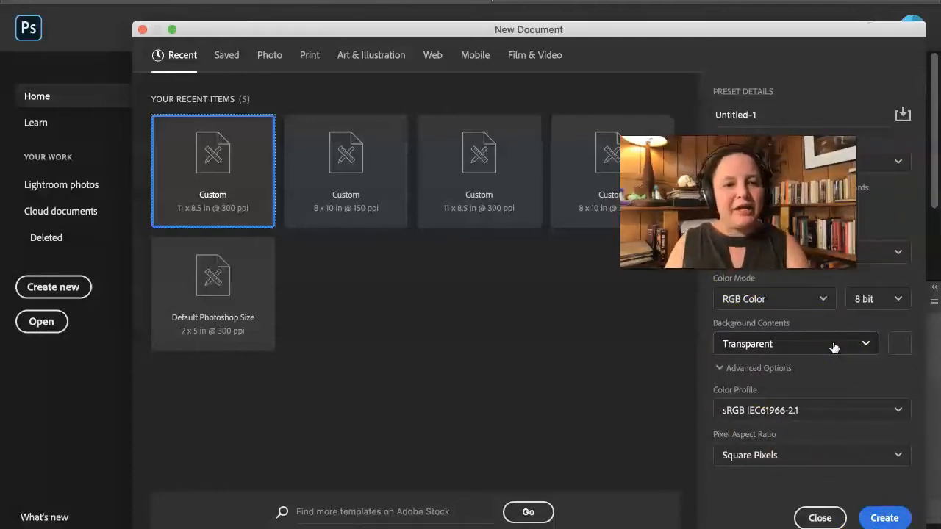
{"action": "left_click", "coordinate": [878, 518]}
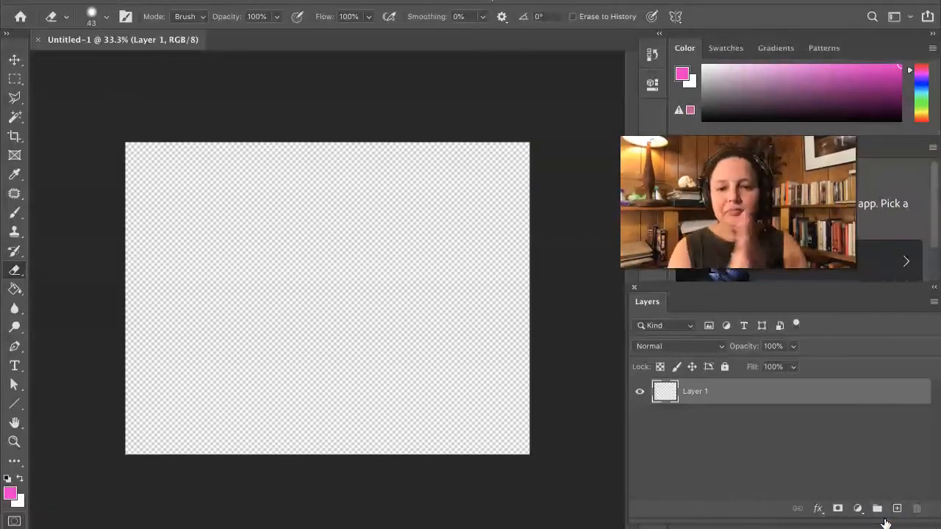
{"action": "mouse_move", "coordinate": [450, 441]}
{"action": "left_mouse_down"}
{"action": "mouse_move", "coordinate": [313, 273]}
{"action": "mouse_move", "coordinate": [339, 378]}
{"action": "mouse_move", "coordinate": [376, 451]}
{"action": "mouse_move", "coordinate": [409, 453]}
{"action": "mouse_move", "coordinate": [413, 503]}
{"action": "left_mouse_up"}
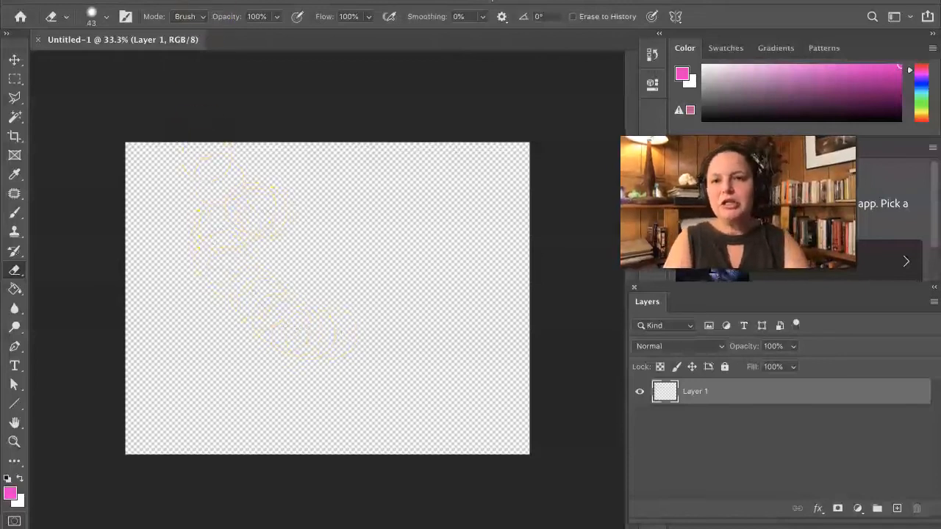
Step: Change the canvas size to 8.5 inches wide and 11 inches high, keeping the centre anchor and accepting the clipping
{"action": "left_click", "coordinate": [197, 1]}
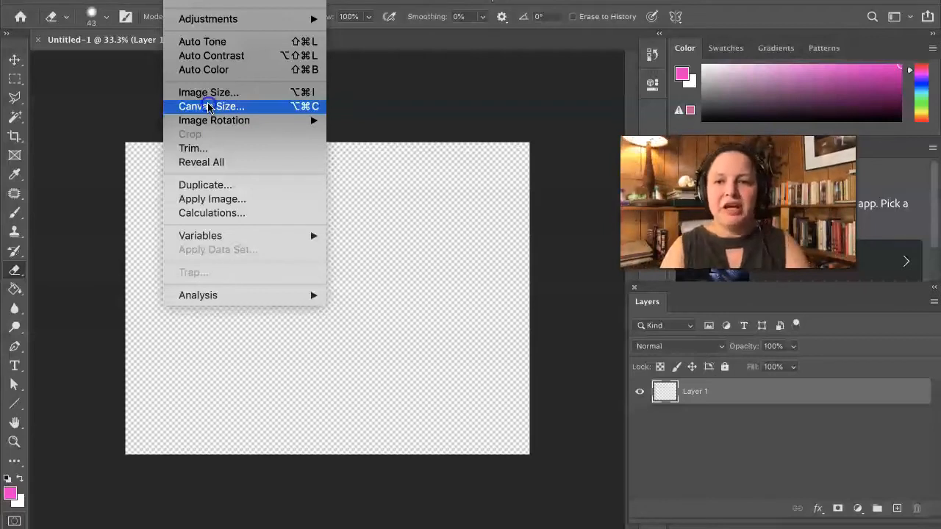
{"action": "left_click", "coordinate": [208, 108]}
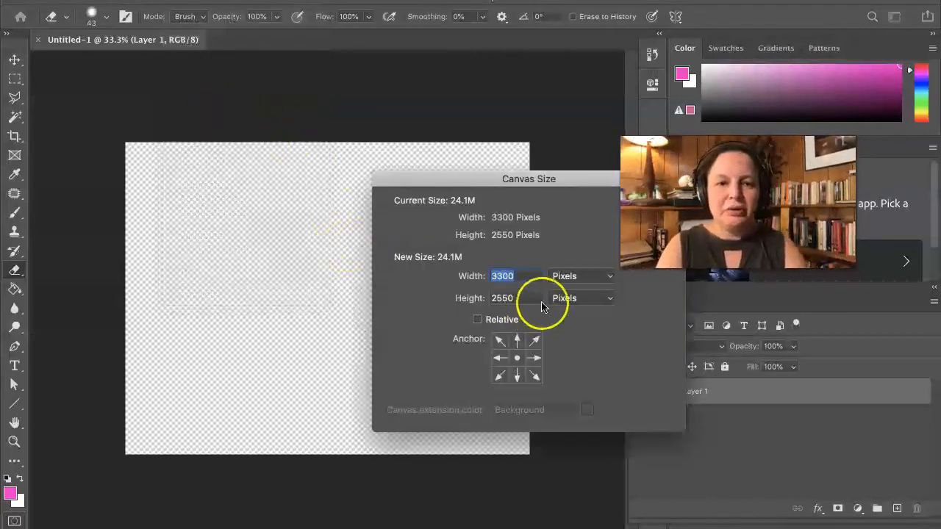
{"action": "left_click", "coordinate": [573, 276]}
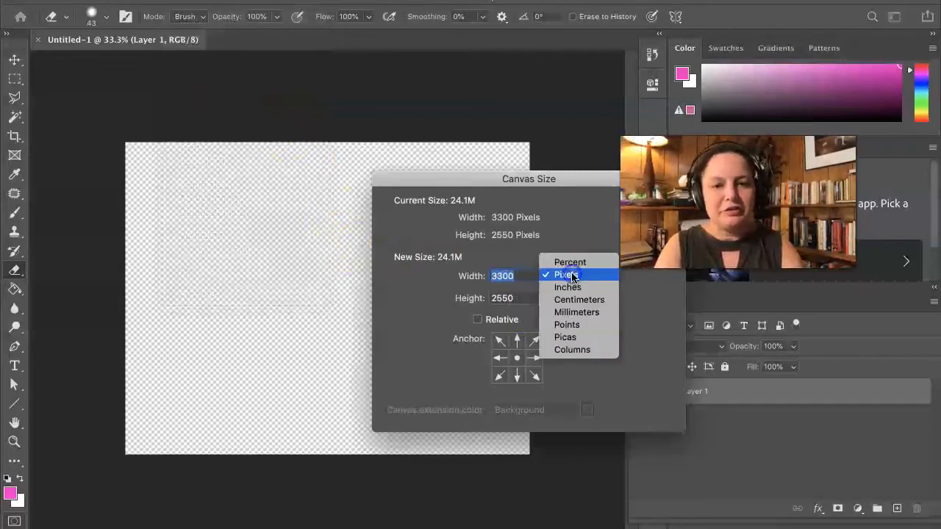
{"action": "left_click", "coordinate": [572, 288]}
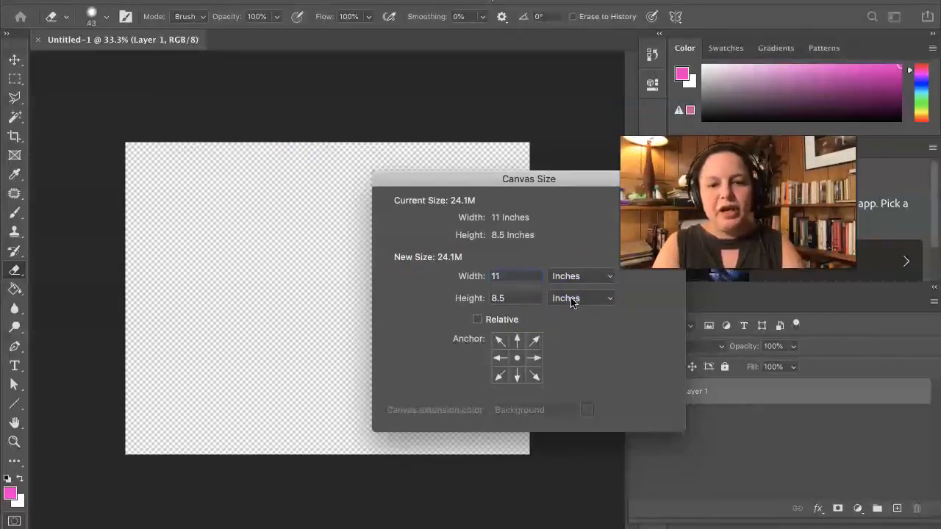
{"action": "left_click", "coordinate": [520, 295]}
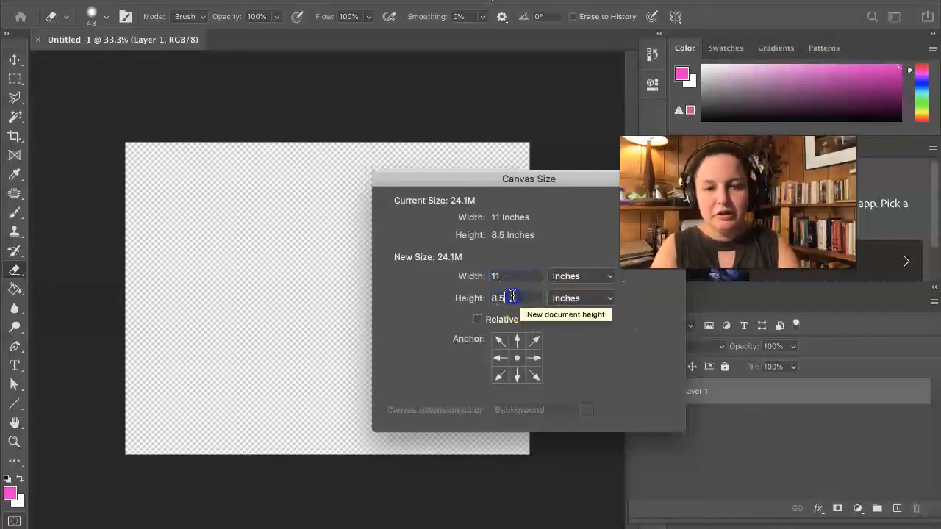
{"action": "left_click_drag", "start_coordinate": [512, 296], "coordinate": [459, 294]}
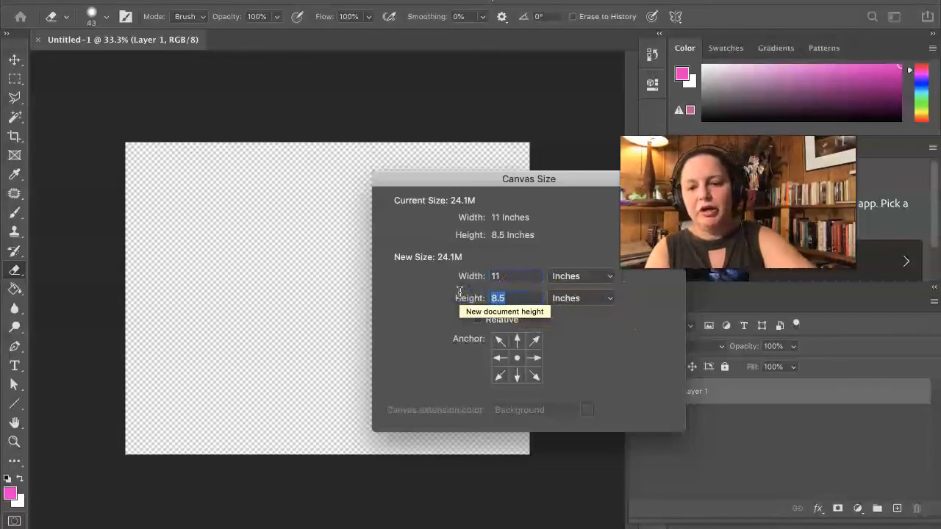
{"action": "type", "text": "11"}
{"action": "left_click", "coordinate": [501, 277]}
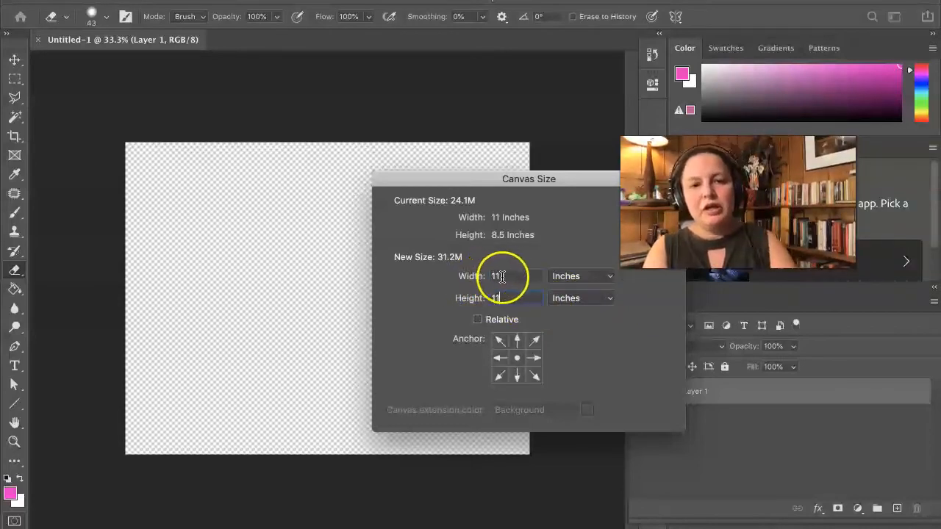
{"action": "left_click_drag", "start_coordinate": [507, 276], "coordinate": [474, 275]}
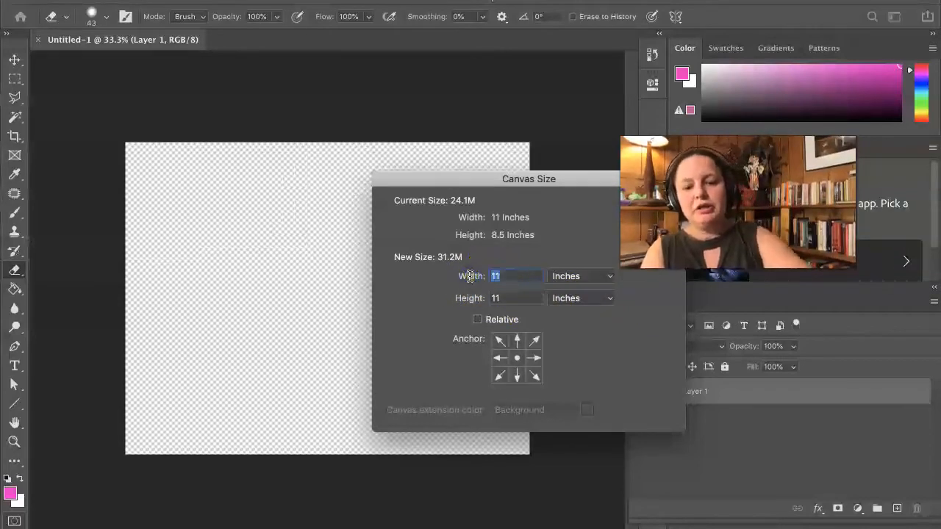
{"action": "type", "text": "8.5"}
{"action": "left_click", "coordinate": [495, 275]}
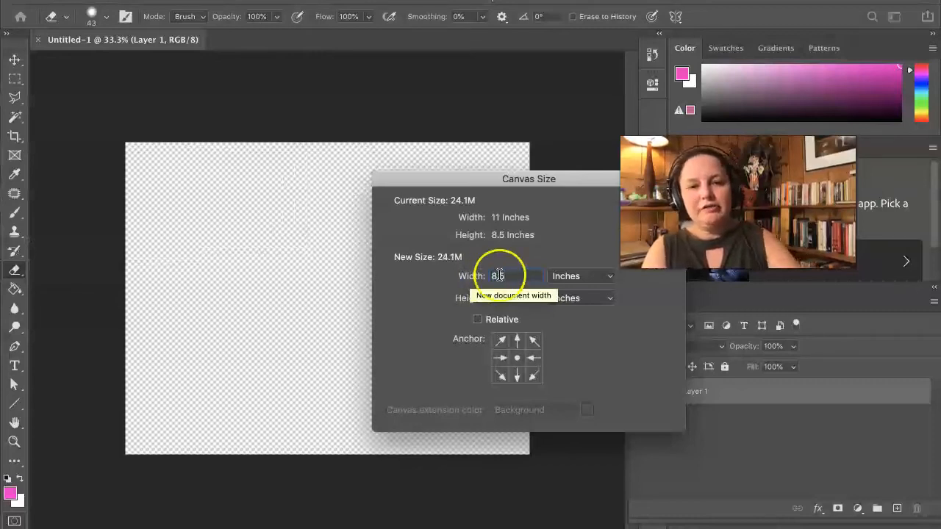
{"action": "key", "text": "Return"}
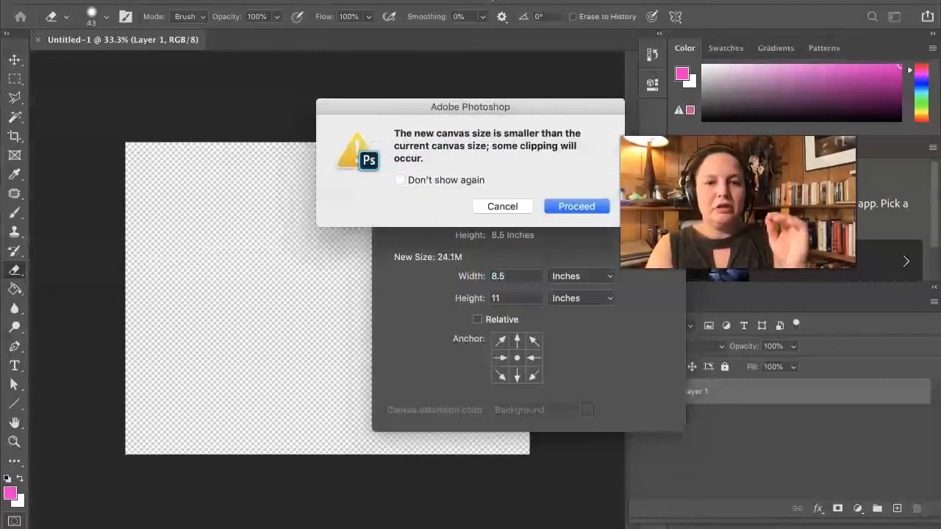
{"action": "left_click", "coordinate": [585, 207]}
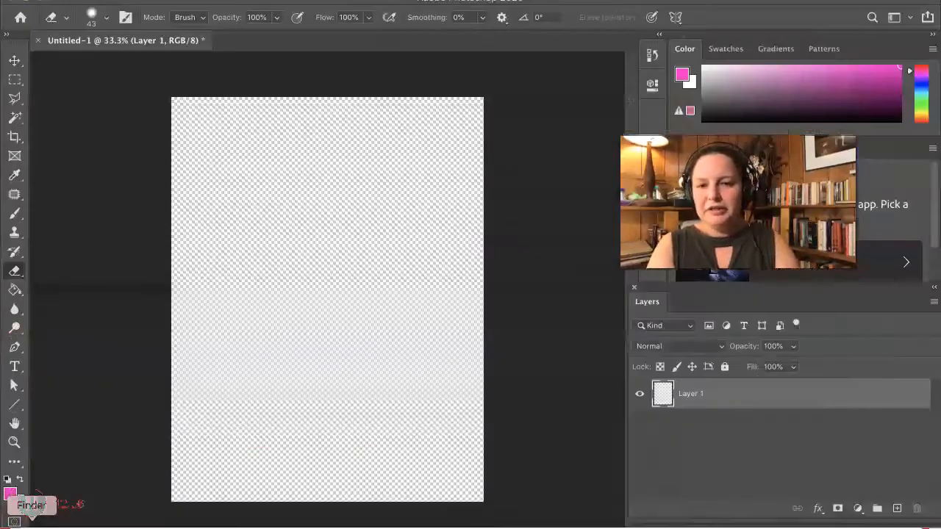
{"action": "left_click", "coordinate": [32, 519]}
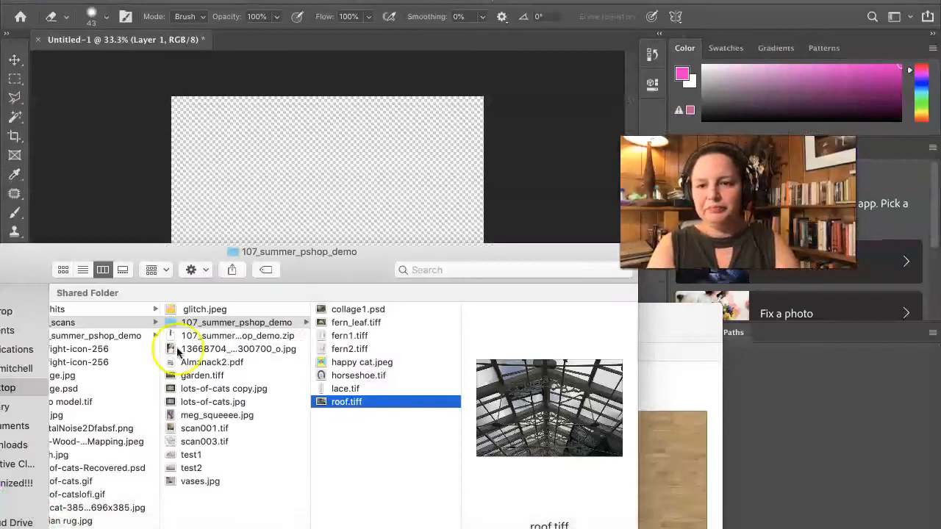
{"action": "left_click_drag", "start_coordinate": [116, 250], "coordinate": [266, 280]}
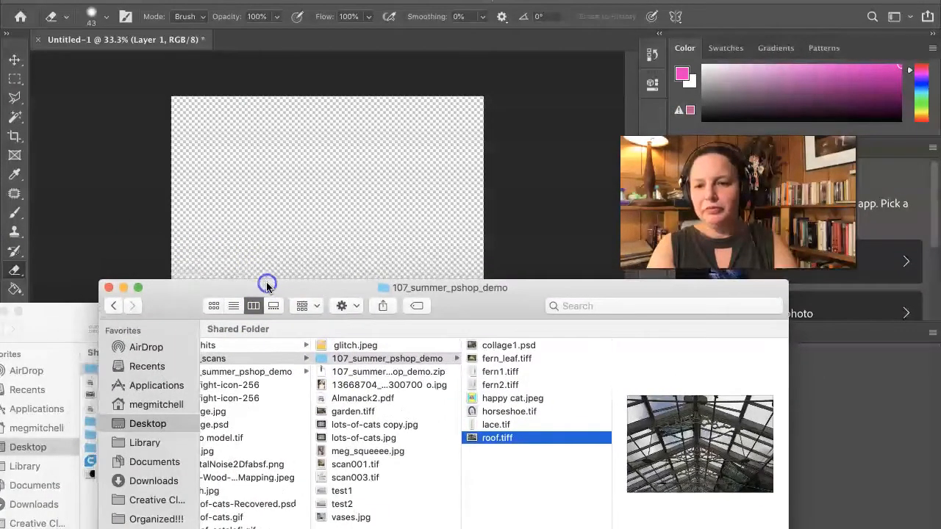
{"action": "left_click", "coordinate": [150, 484]}
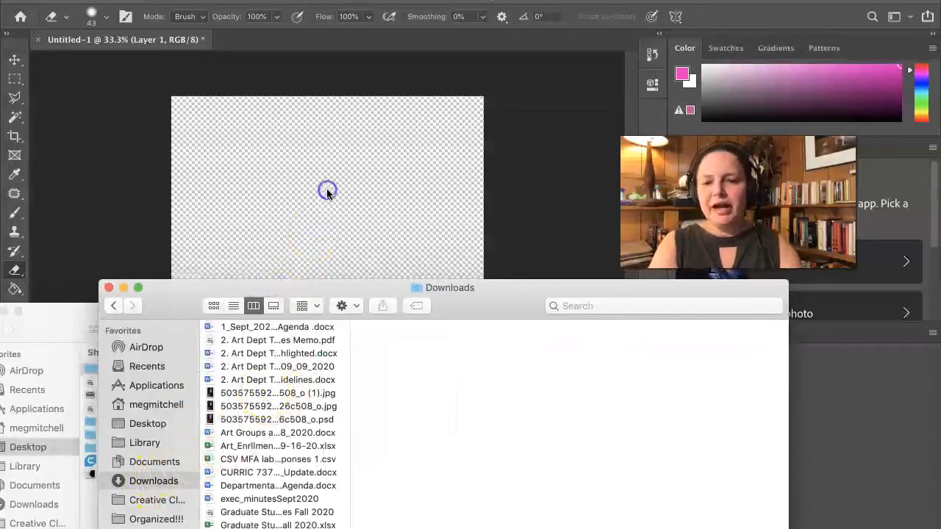
{"action": "left_click", "coordinate": [229, 409]}
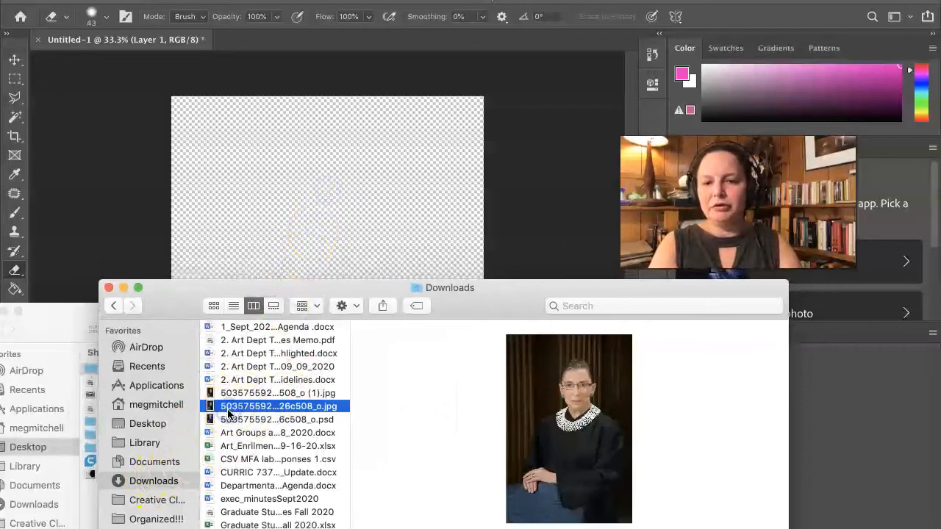
{"action": "left_click_drag", "start_coordinate": [228, 413], "coordinate": [278, 203]}
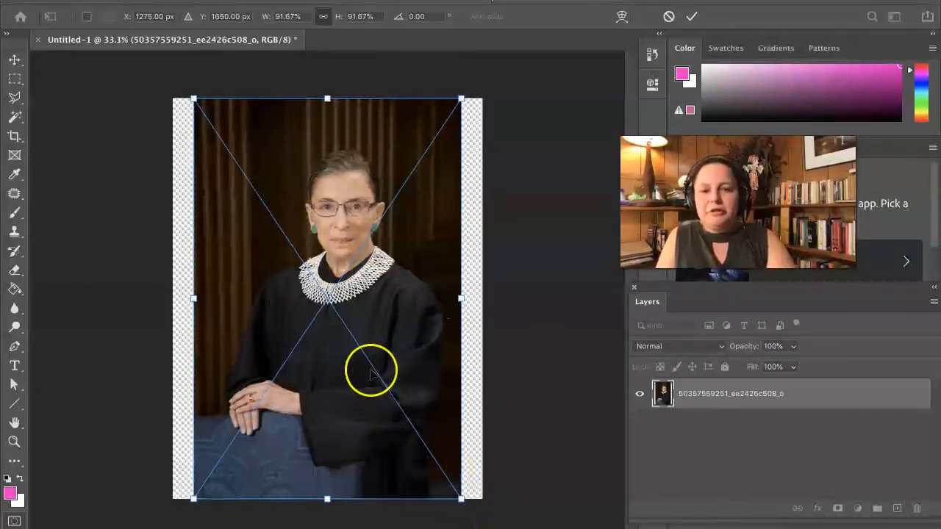
Step: Scale the placed portrait up proportionally to about 107.6% from opposite corners so it covers the full canvas width
{"action": "scroll", "coordinate": [373, 373], "scroll_direction": "down", "scroll_amount": 1}
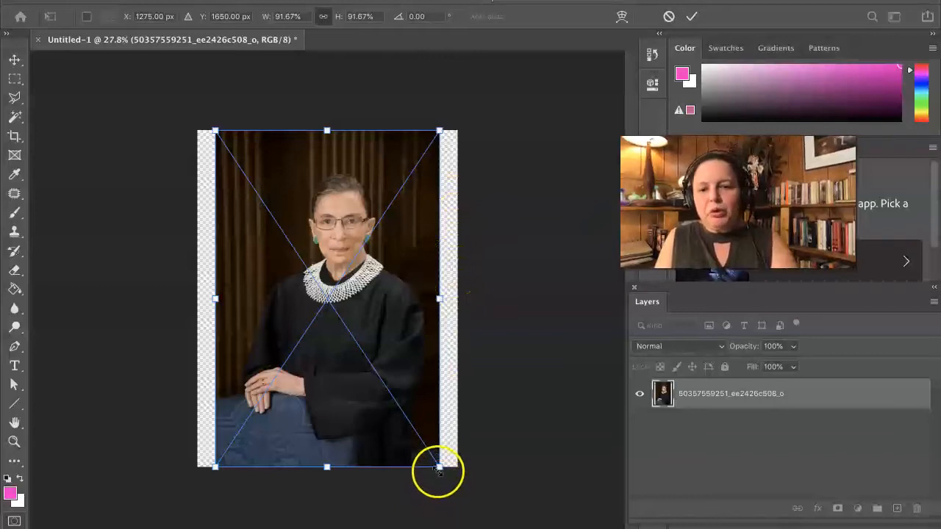
{"action": "left_click_drag", "start_coordinate": [439, 466], "coordinate": [460, 493]}
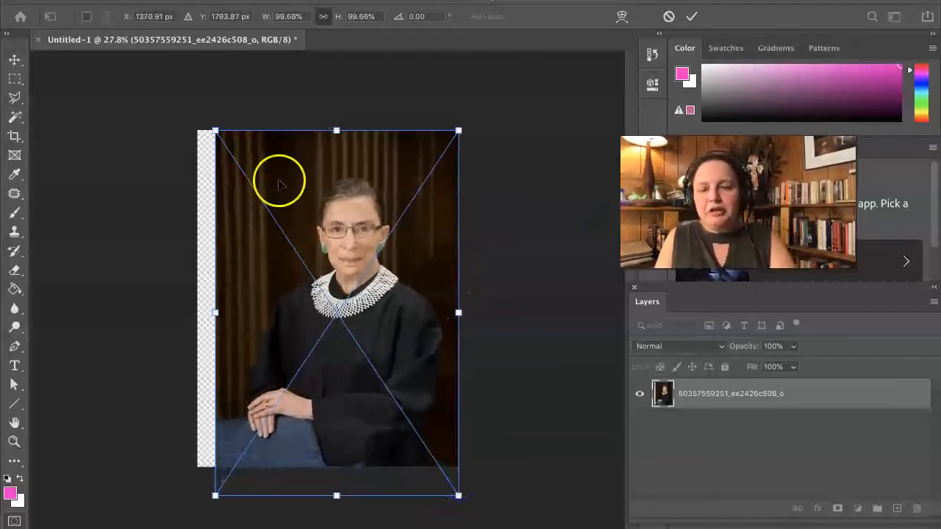
{"action": "left_click_drag", "start_coordinate": [213, 130], "coordinate": [184, 107]}
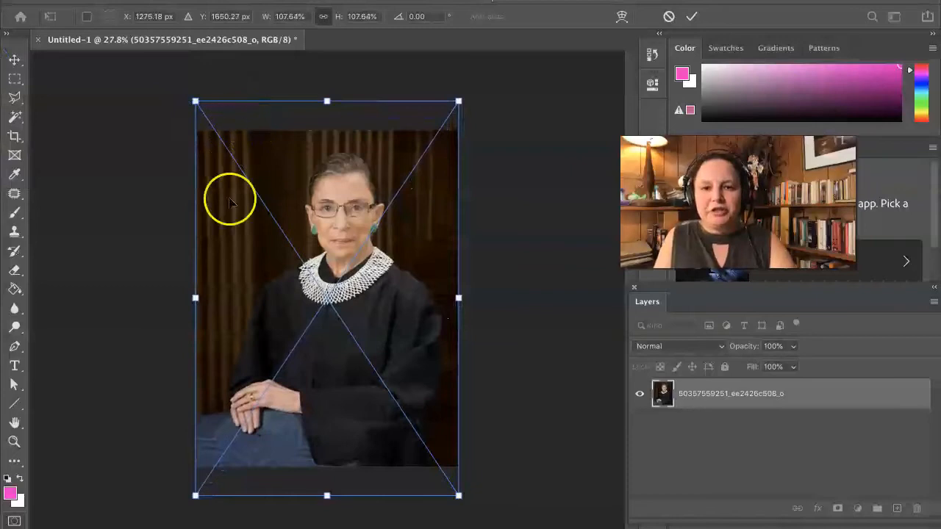
Step: Nudge the portrait straight down until its upper edge meets the canvas edge, at about Y 1931 px, and commit the placement
{"action": "key", "text": "Down"}
{"action": "key", "text": "Down"}
{"action": "key", "text": "Down"}
{"action": "key", "text": "Down"}
{"action": "key", "text": "Down"}
{"action": "key", "text": "Down"}
{"action": "key", "text": "Down"}
{"action": "key", "text": "Down"}
{"action": "key", "text": "Down"}
{"action": "key", "text": "Down"}
{"action": "key", "text": "Down"}
{"action": "key", "text": "Down"}
{"action": "key", "text": "Down"}
{"action": "key", "text": "Down"}
{"action": "key", "text": "Down"}
{"action": "key", "text": "Down"}
{"action": "key", "text": "Down"}
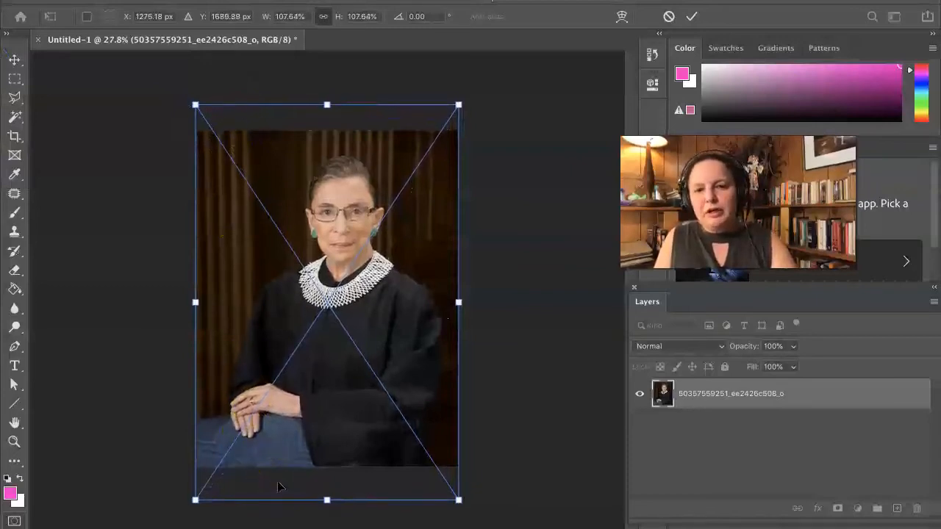
{"action": "key", "text": "Down"}
{"action": "key", "text": "Down"}
{"action": "key", "text": "Down"}
{"action": "key", "text": "Down"}
{"action": "key", "text": "Down"}
{"action": "key", "text": "Down"}
{"action": "key", "text": "Down"}
{"action": "key", "text": "Down"}
{"action": "key", "text": "Down"}
{"action": "key", "text": "Down"}
{"action": "key", "text": "Down"}
{"action": "key", "text": "Down"}
{"action": "key", "text": "Down"}
{"action": "key", "text": "Down"}
{"action": "key", "text": "Down"}
{"action": "key", "text": "Down"}
{"action": "key", "text": "Down"}
{"action": "key", "text": "Down"}
{"action": "key", "text": "Down"}
{"action": "key", "text": "Down"}
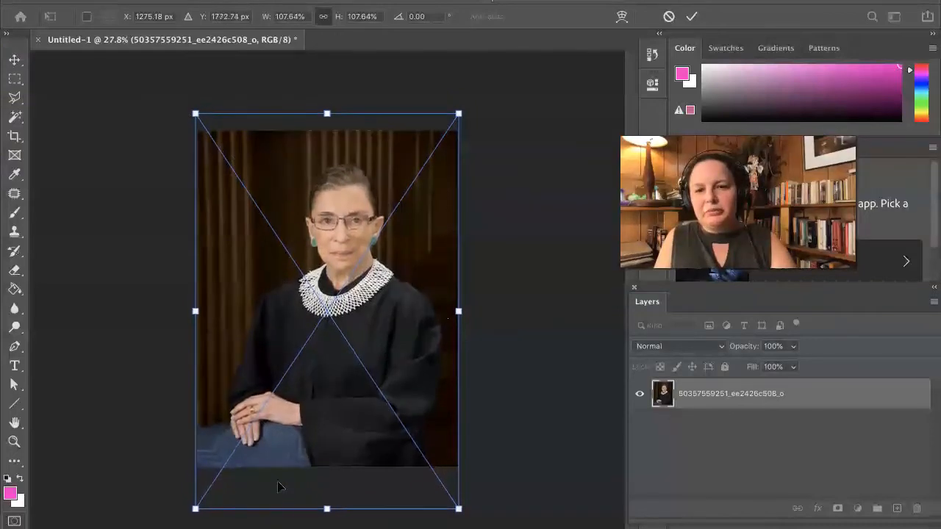
{"action": "key", "text": "Down"}
{"action": "key", "text": "Down"}
{"action": "key", "text": "Down"}
{"action": "key", "text": "Down"}
{"action": "key", "text": "Down"}
{"action": "key", "text": "Down"}
{"action": "key", "text": "Down"}
{"action": "key", "text": "Down"}
{"action": "key", "text": "Down"}
{"action": "key", "text": "Down"}
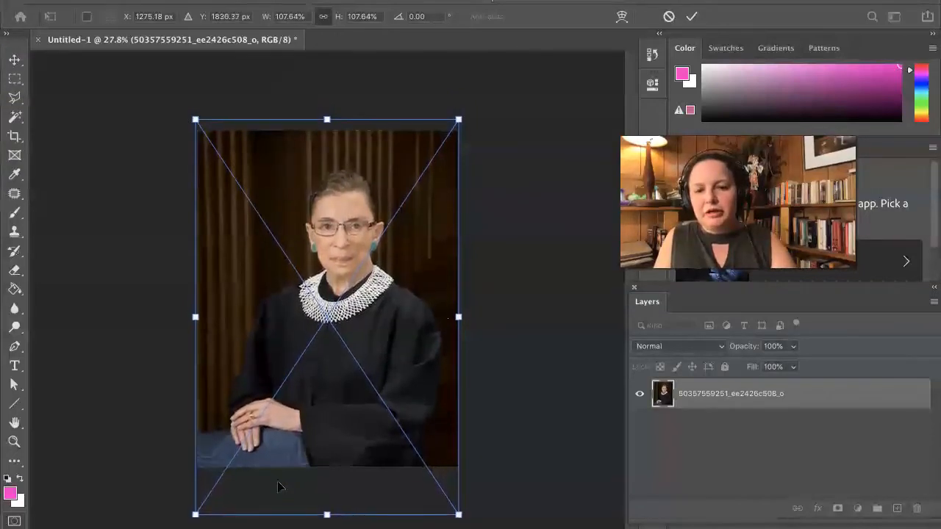
{"action": "key", "text": "Down"}
{"action": "key", "text": "Down"}
{"action": "key", "text": "Down"}
{"action": "key", "text": "Down"}
{"action": "key", "text": "Down"}
{"action": "key", "text": "Down"}
{"action": "key", "text": "Down"}
{"action": "key", "text": "Down"}
{"action": "key", "text": "Down"}
{"action": "key", "text": "Down"}
{"action": "key", "text": "Down"}
{"action": "key", "text": "Down"}
{"action": "key", "text": "Down"}
{"action": "key", "text": "Down"}
{"action": "key", "text": "Down"}
{"action": "key", "text": "Down"}
{"action": "key", "text": "Down"}
{"action": "key", "text": "Down"}
{"action": "key", "text": "Down"}
{"action": "key", "text": "Down"}
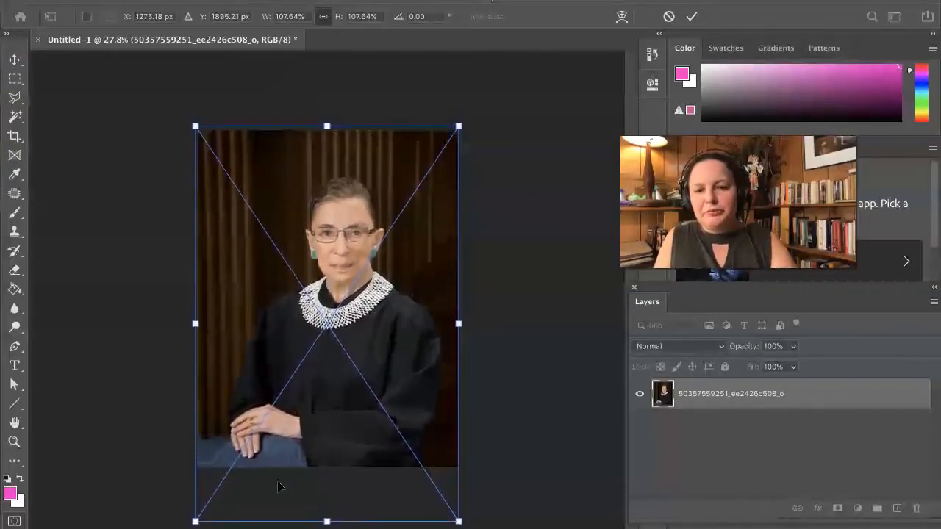
{"action": "key", "text": "Down"}
{"action": "key", "text": "Down"}
{"action": "key", "text": "Down"}
{"action": "key", "text": "Down"}
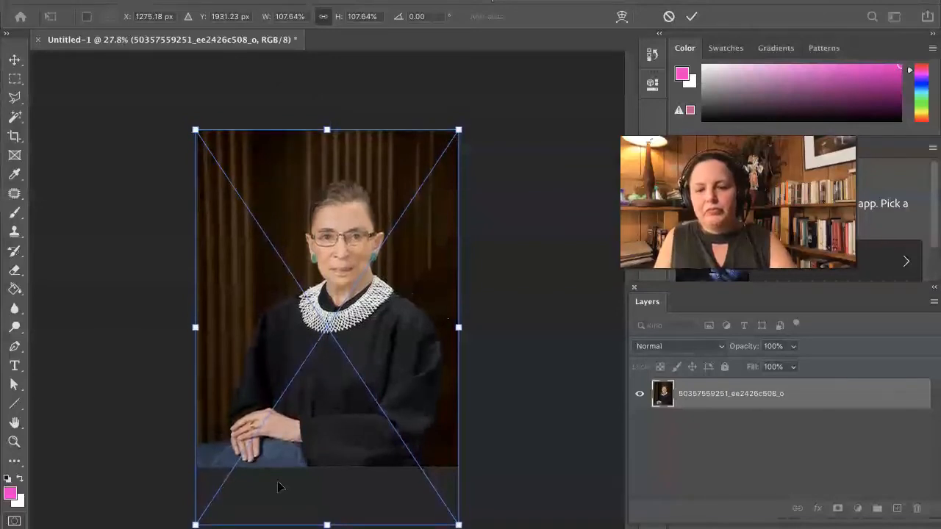
{"action": "left_click", "coordinate": [689, 21]}
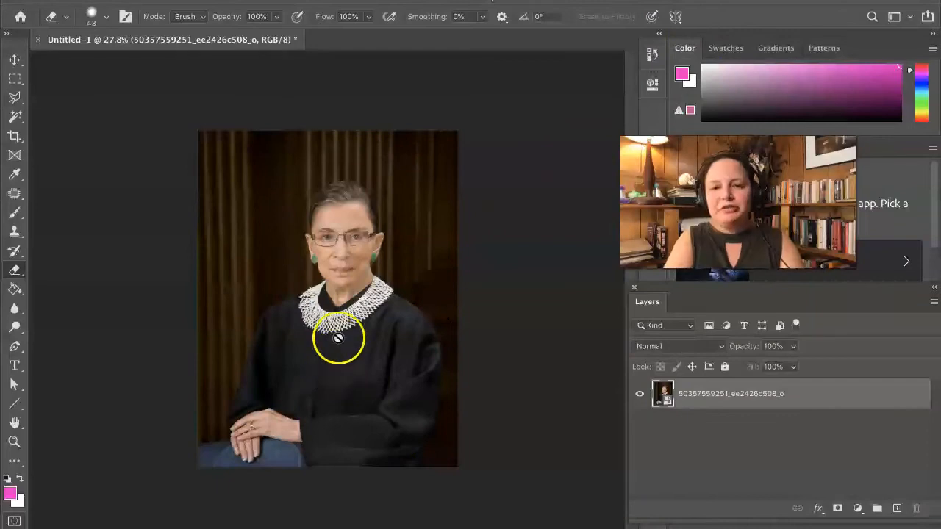
Step: Examine the placed portrait's detail and sharpness up close at the beaded collar and neckline, and around the face
{"action": "scroll", "coordinate": [337, 336], "scroll_direction": "up", "scroll_amount": 3}
{"action": "scroll", "coordinate": [336, 336], "scroll_direction": "up", "scroll_amount": 5}
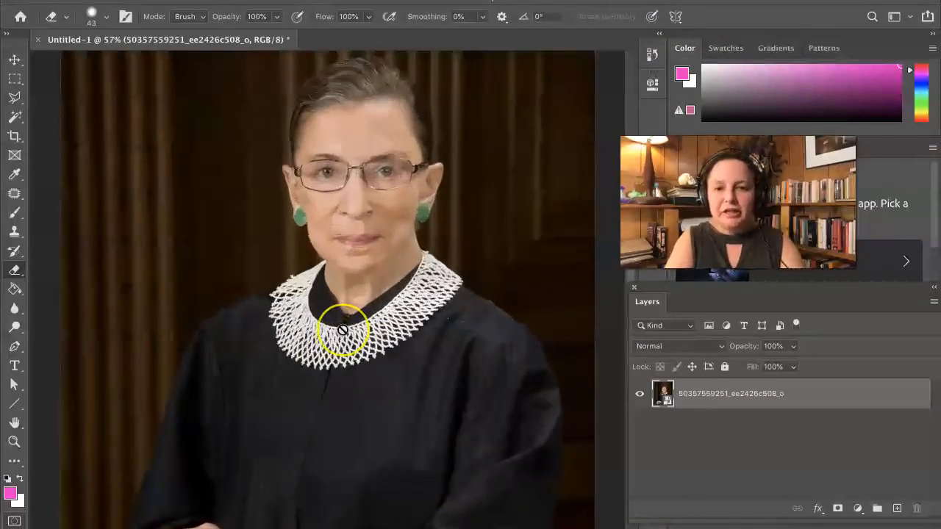
{"action": "scroll", "coordinate": [343, 328], "scroll_direction": "up", "scroll_amount": 2}
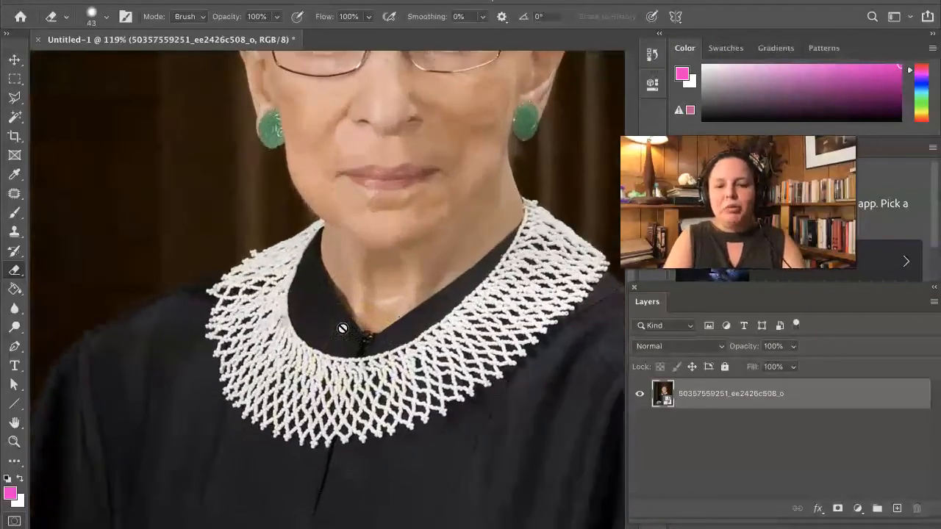
{"action": "scroll", "coordinate": [343, 324], "scroll_direction": "up", "scroll_amount": 2}
{"action": "scroll", "coordinate": [343, 324], "scroll_direction": "up", "scroll_amount": 1}
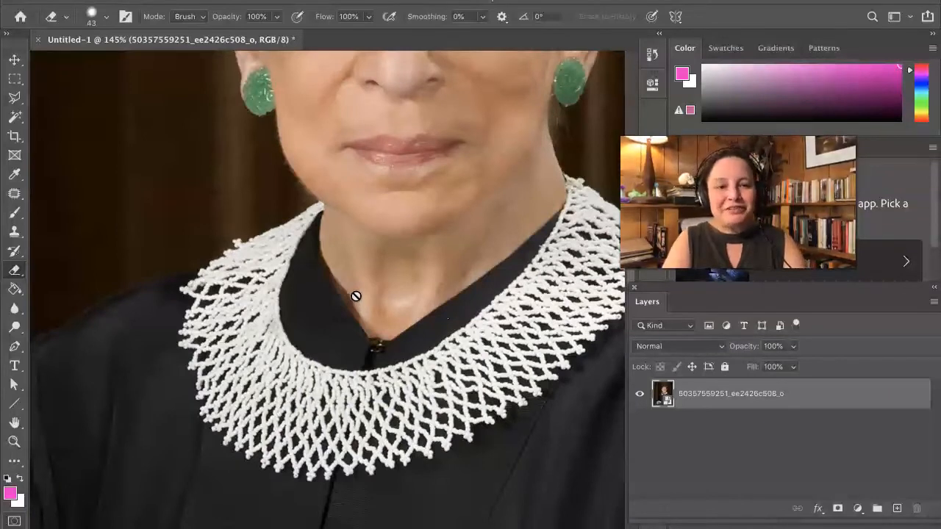
{"action": "scroll", "coordinate": [355, 297], "scroll_direction": "up", "scroll_amount": 2}
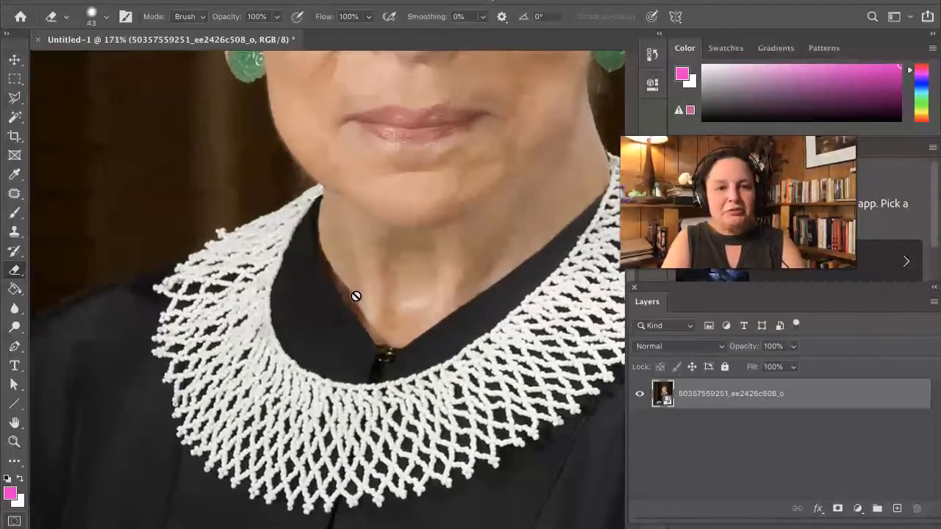
{"action": "scroll", "coordinate": [356, 296], "scroll_direction": "up", "scroll_amount": 3}
{"action": "left_click", "coordinate": [359, 285]}
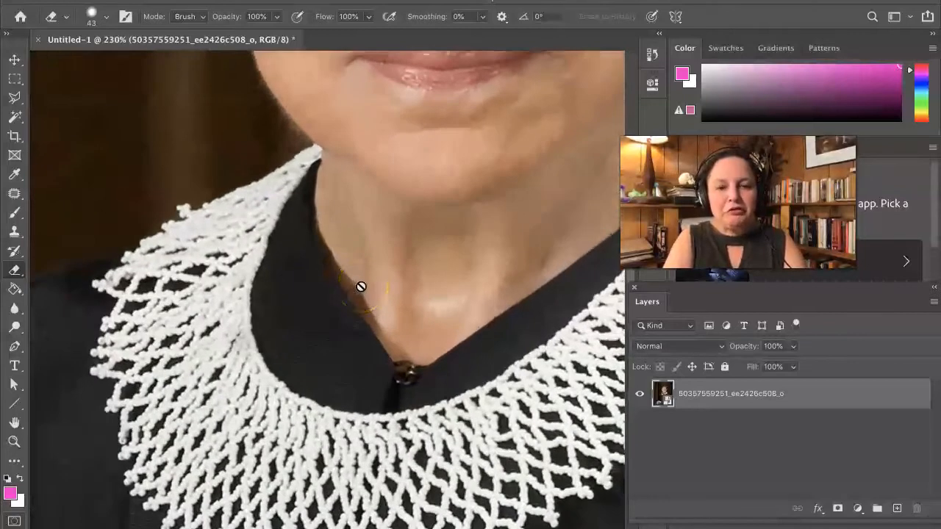
{"action": "scroll", "coordinate": [360, 287], "scroll_direction": "down", "scroll_amount": 3}
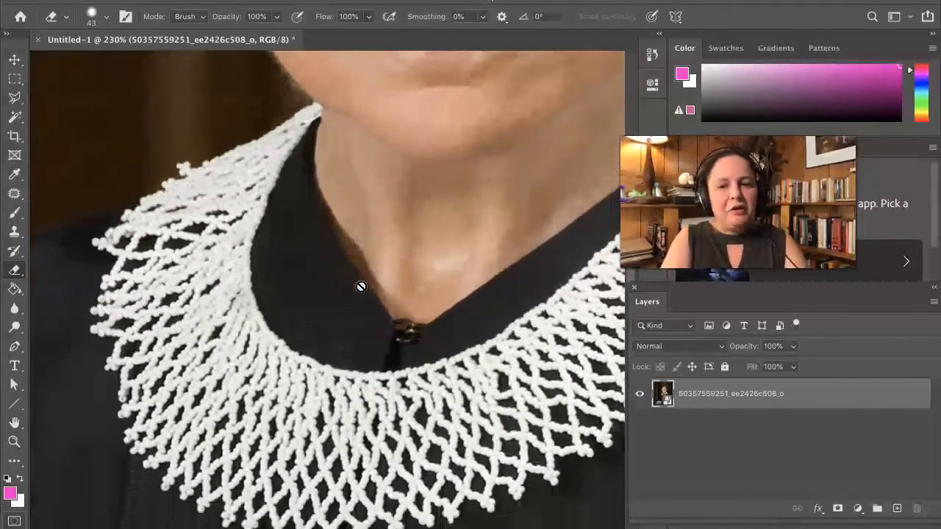
{"action": "scroll", "coordinate": [361, 286], "scroll_direction": "down", "scroll_amount": 1}
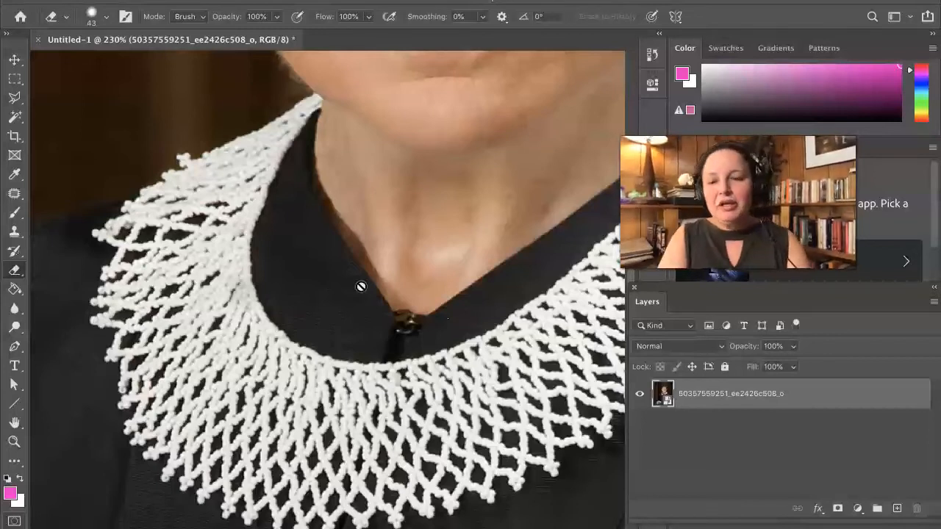
{"action": "scroll", "coordinate": [361, 286], "scroll_direction": "down", "scroll_amount": 5}
{"action": "scroll", "coordinate": [415, 247], "scroll_direction": "down", "scroll_amount": 3}
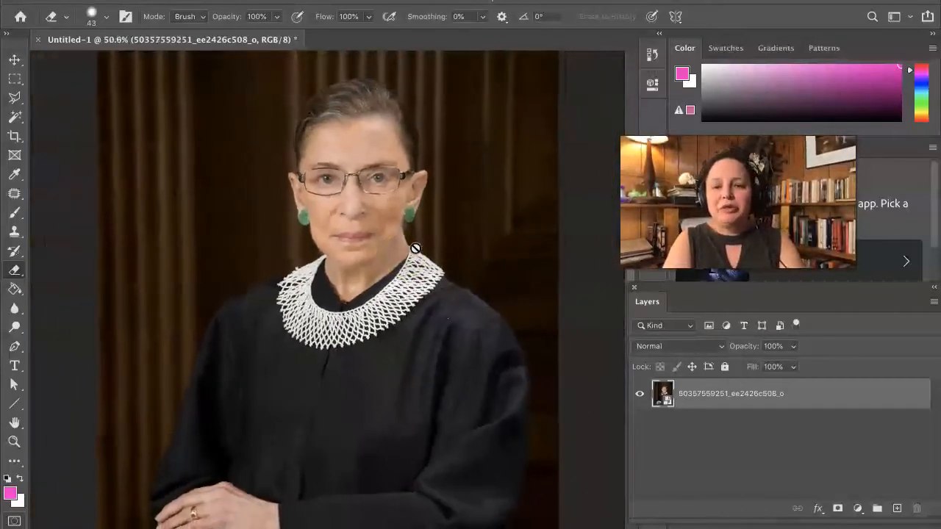
{"action": "scroll", "coordinate": [414, 248], "scroll_direction": "down", "scroll_amount": 1}
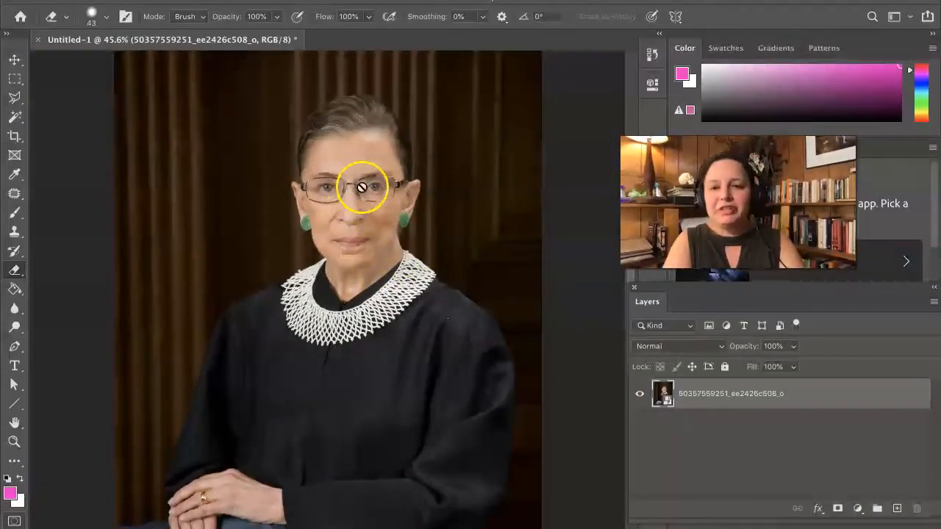
{"action": "scroll", "coordinate": [359, 183], "scroll_direction": "up", "scroll_amount": 3}
{"action": "scroll", "coordinate": [362, 184], "scroll_direction": "up", "scroll_amount": 1}
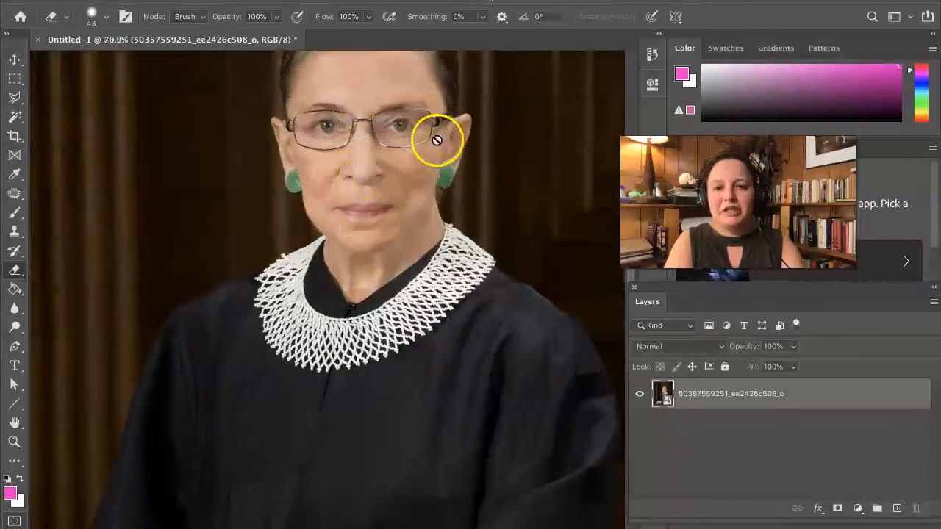
Step: Inspect the portrait's mouth, earrings and beaded collar at high magnification, and check the whole page
{"action": "scroll", "coordinate": [435, 136], "scroll_direction": "up", "scroll_amount": 2}
{"action": "scroll", "coordinate": [437, 133], "scroll_direction": "up", "scroll_amount": 4}
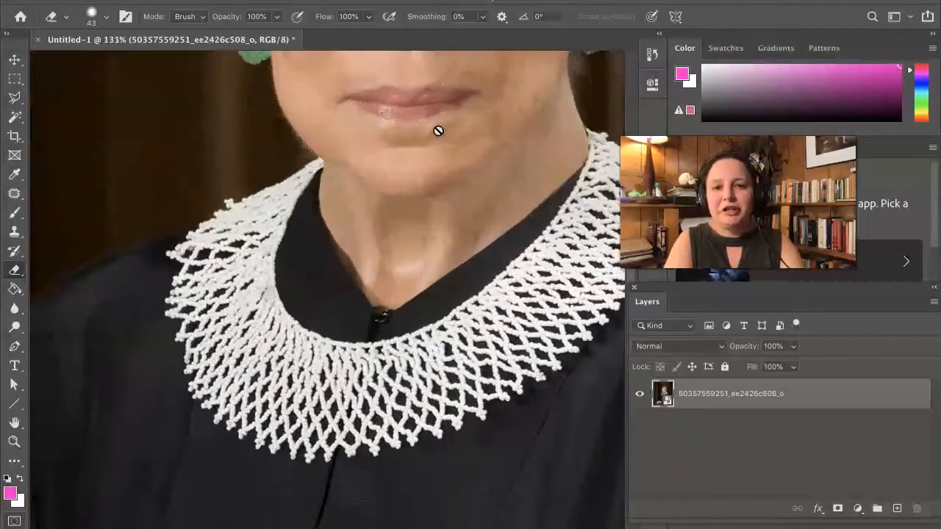
{"action": "scroll", "coordinate": [438, 131], "scroll_direction": "up", "scroll_amount": 5}
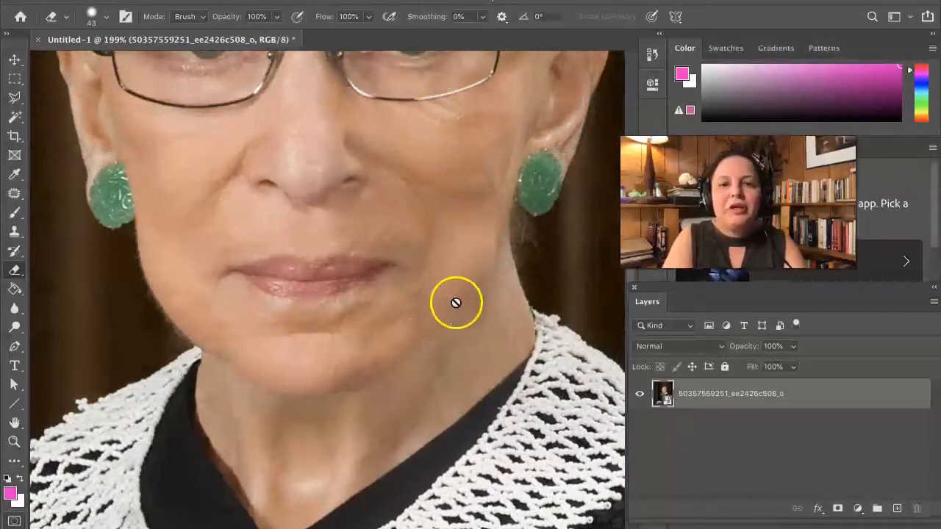
{"action": "scroll", "coordinate": [451, 314], "scroll_direction": "down", "scroll_amount": 2}
{"action": "scroll", "coordinate": [451, 314], "scroll_direction": "down", "scroll_amount": 2}
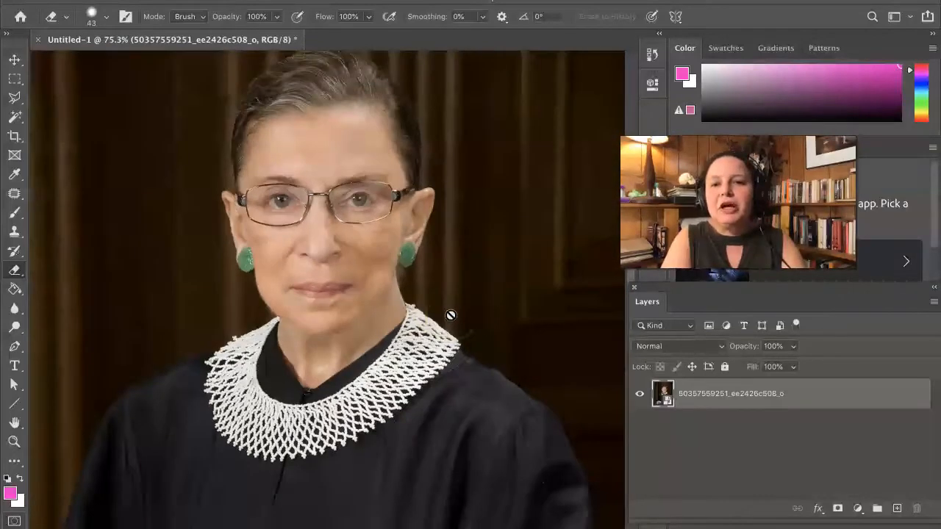
{"action": "scroll", "coordinate": [450, 316], "scroll_direction": "down", "scroll_amount": 3}
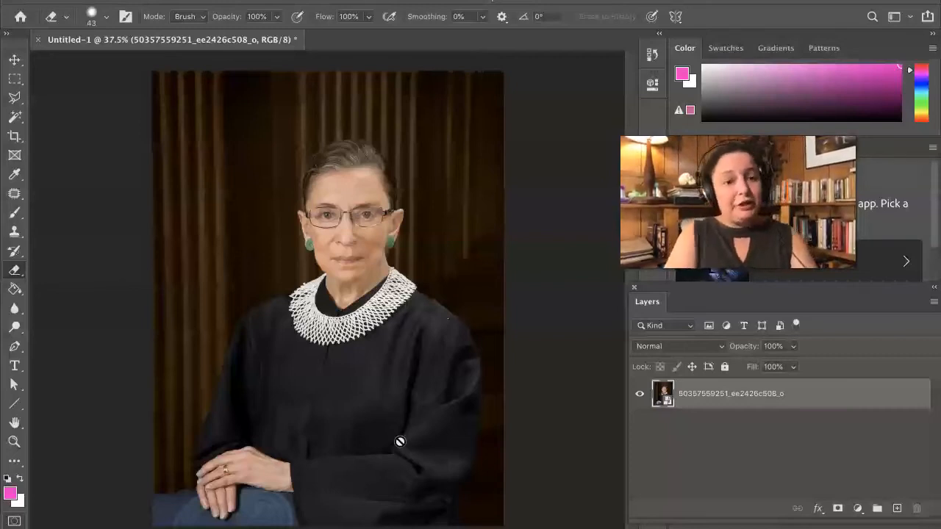
{"action": "left_click", "coordinate": [280, 333]}
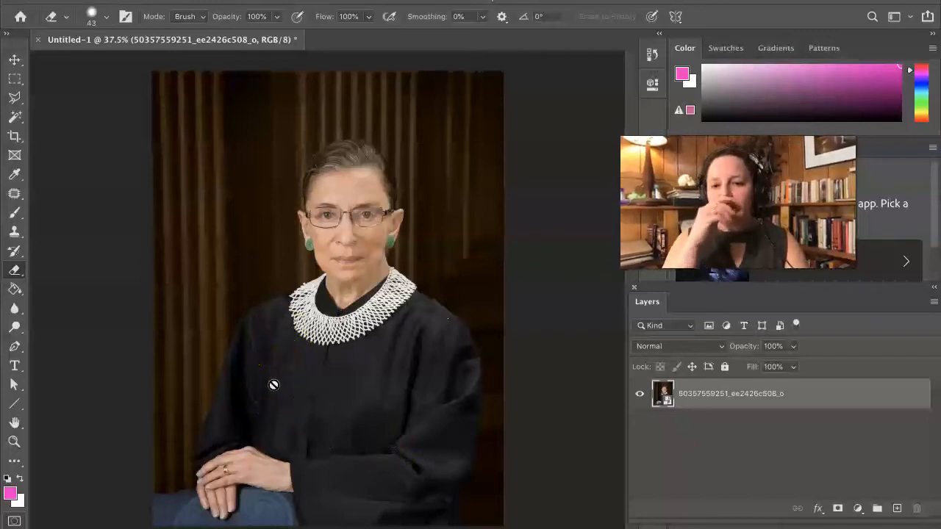
{"action": "mouse_move", "coordinate": [307, 354]}
{"action": "left_mouse_down"}
{"action": "mouse_move", "coordinate": [329, 334]}
{"action": "mouse_move", "coordinate": [303, 312]}
{"action": "mouse_move", "coordinate": [334, 336]}
{"action": "mouse_move", "coordinate": [404, 332]}
{"action": "mouse_move", "coordinate": [411, 313]}
{"action": "mouse_move", "coordinate": [402, 310]}
{"action": "mouse_move", "coordinate": [381, 342]}
{"action": "mouse_move", "coordinate": [329, 354]}
{"action": "left_mouse_up"}
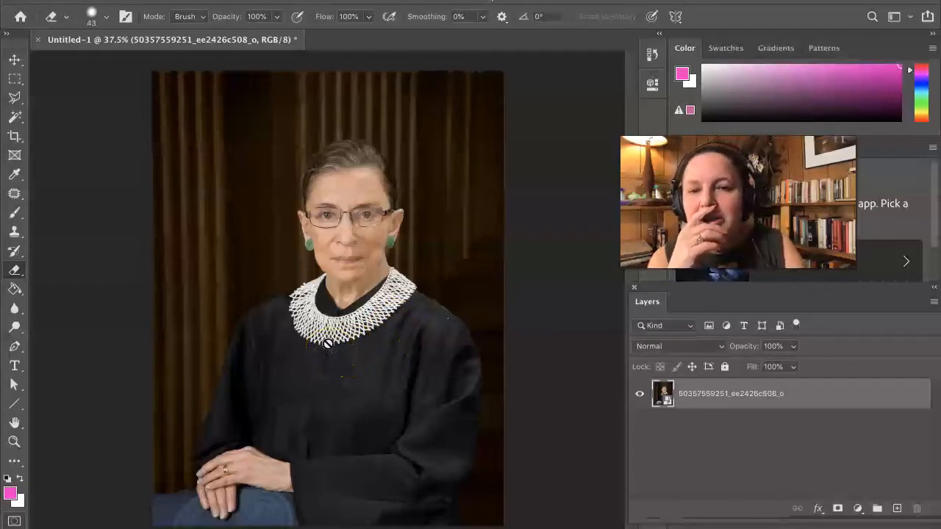
{"action": "mouse_move", "coordinate": [279, 313]}
{"action": "left_mouse_down"}
{"action": "mouse_move", "coordinate": [312, 152]}
{"action": "mouse_move", "coordinate": [428, 204]}
{"action": "left_mouse_up"}
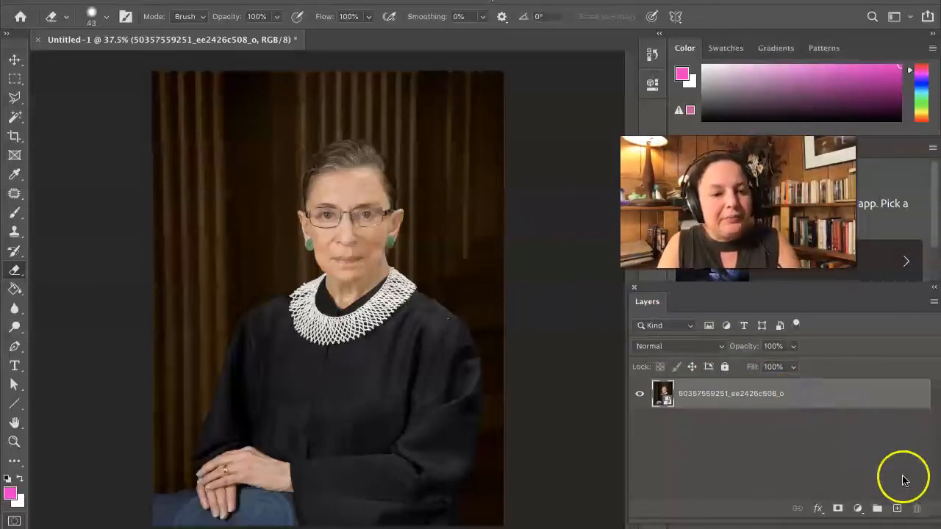
{"action": "left_click", "coordinate": [701, 403]}
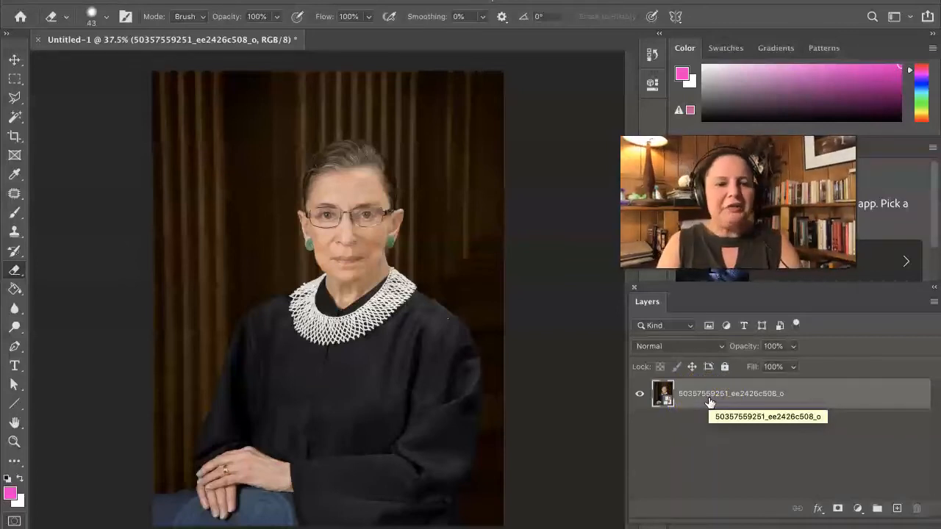
{"action": "left_click", "coordinate": [765, 408]}
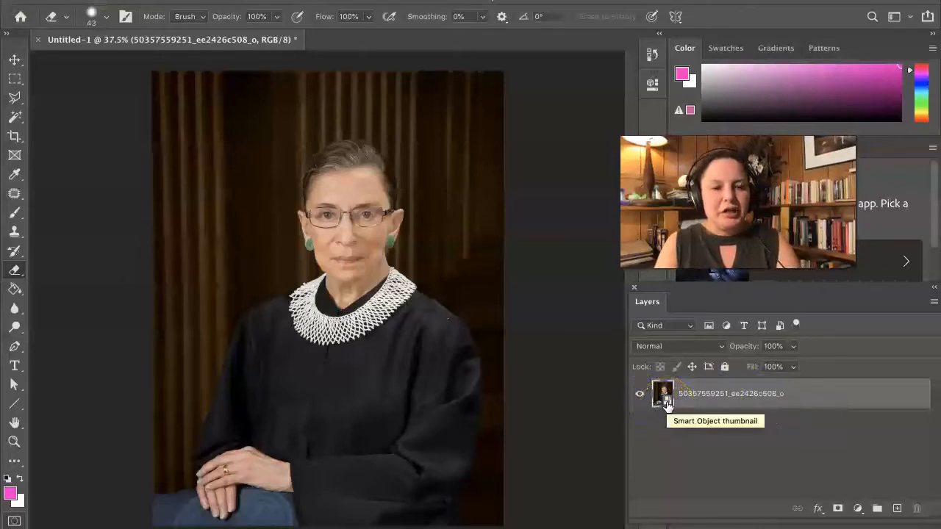
{"action": "left_click", "coordinate": [929, 360]}
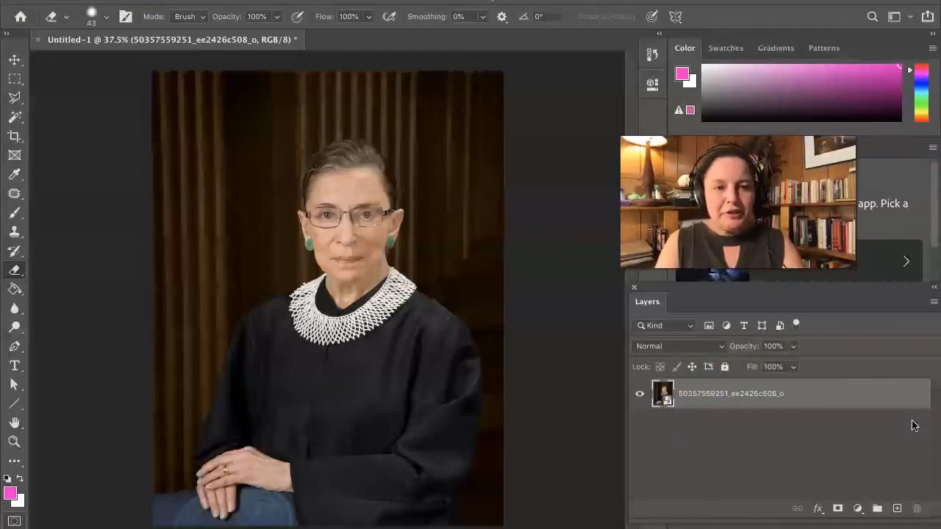
Step: Rasterize the portrait's Smart Object layer so its pixels can be edited directly
{"action": "left_click", "coordinate": [934, 302]}
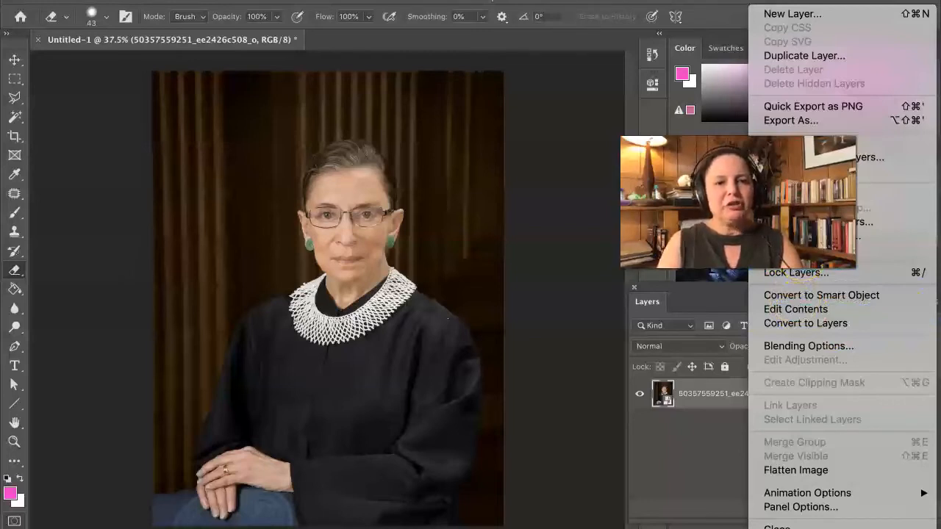
{"action": "left_click", "coordinate": [721, 432]}
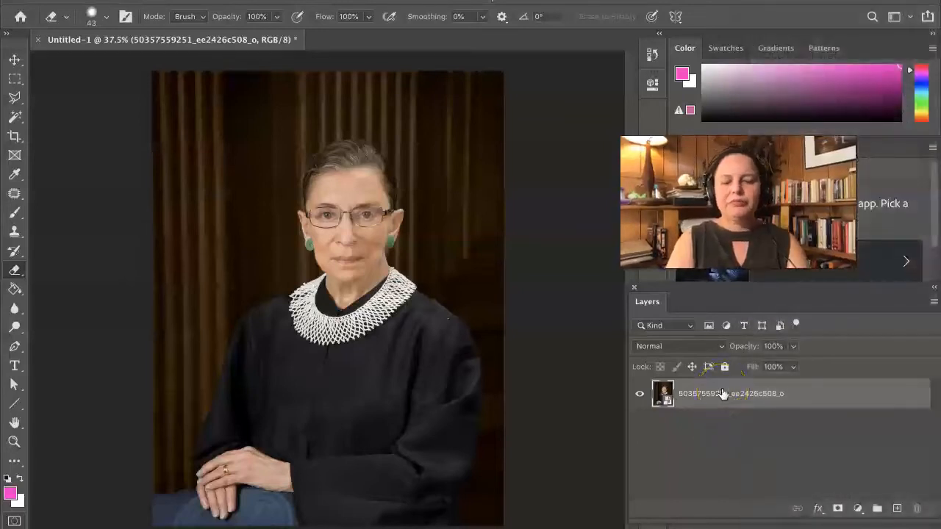
{"action": "right_click", "coordinate": [723, 395]}
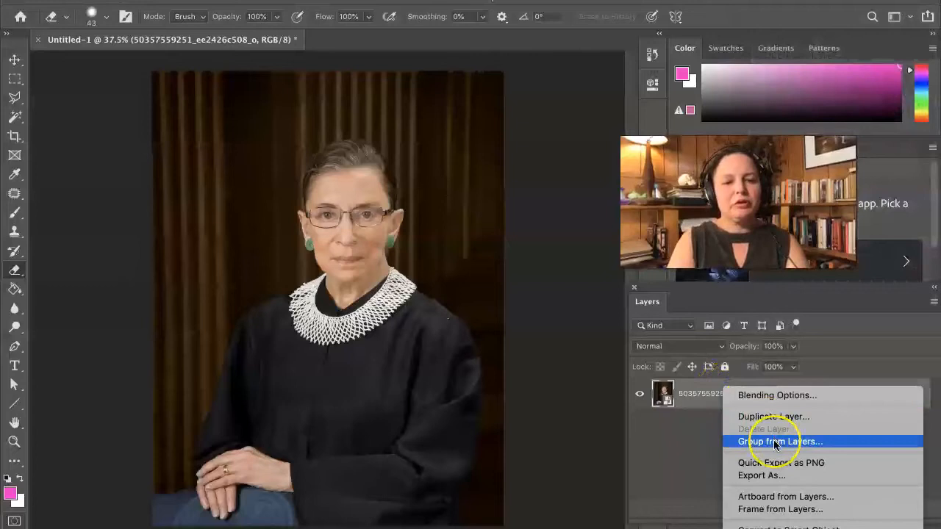
{"action": "scroll", "coordinate": [774, 444], "scroll_direction": "down", "scroll_amount": 5}
{"action": "scroll", "coordinate": [774, 444], "scroll_direction": "down", "scroll_amount": 2}
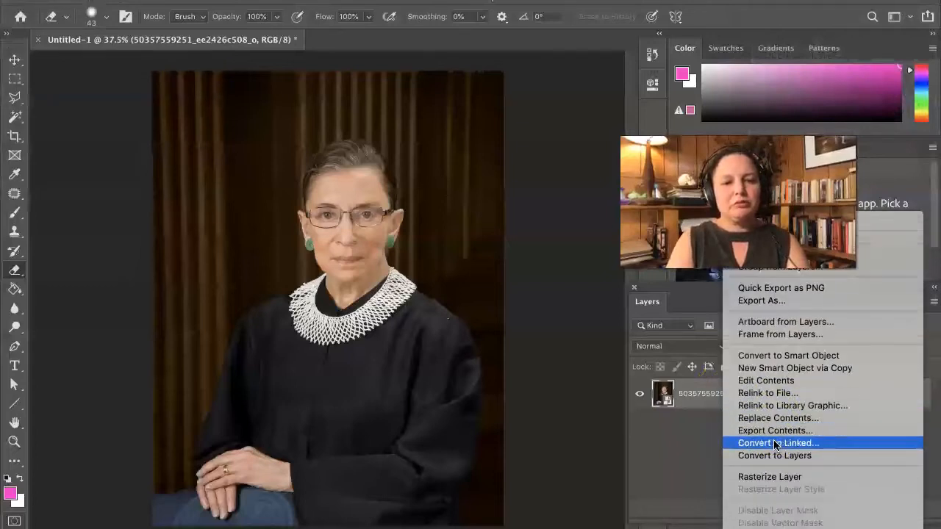
{"action": "scroll", "coordinate": [774, 444], "scroll_direction": "down", "scroll_amount": 4}
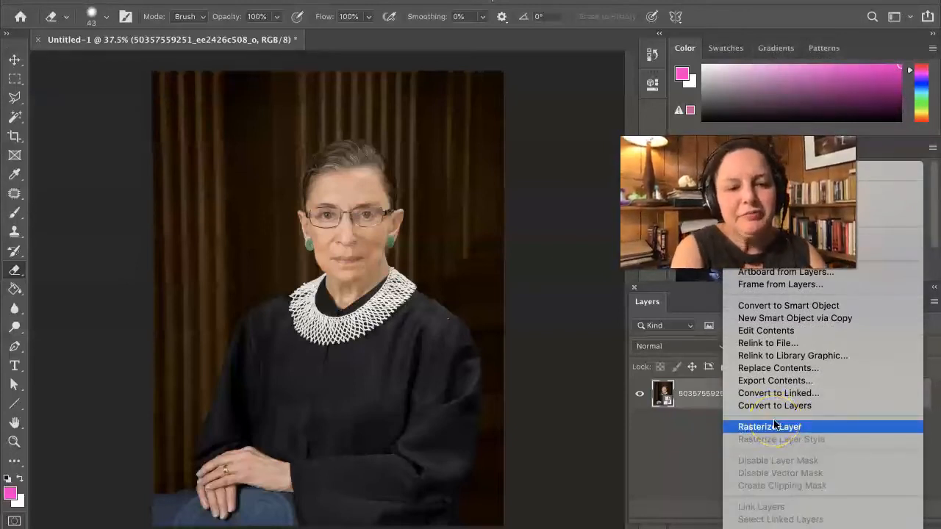
{"action": "left_click", "coordinate": [773, 426]}
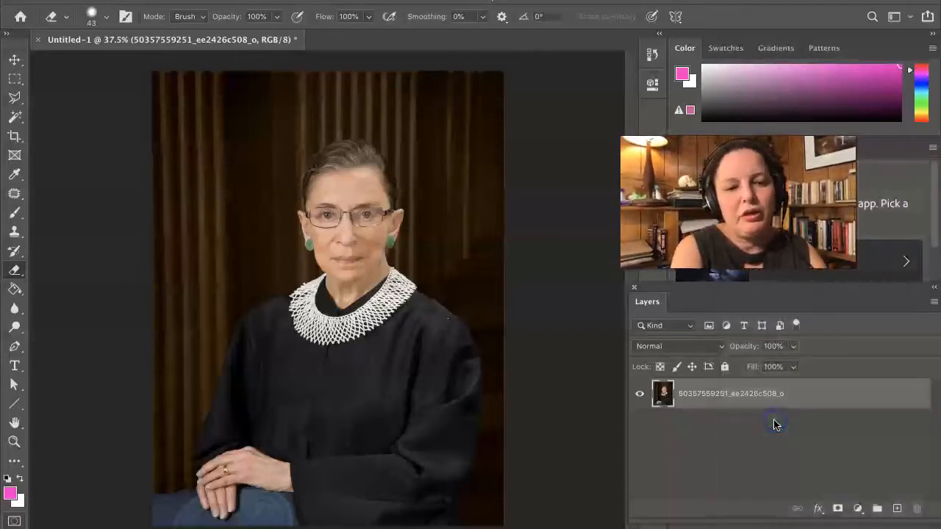
Step: Select the white beaded collar with the Magic Wand at tolerance 15, non-contiguous and sampling all layers
{"action": "left_click", "coordinate": [699, 399]}
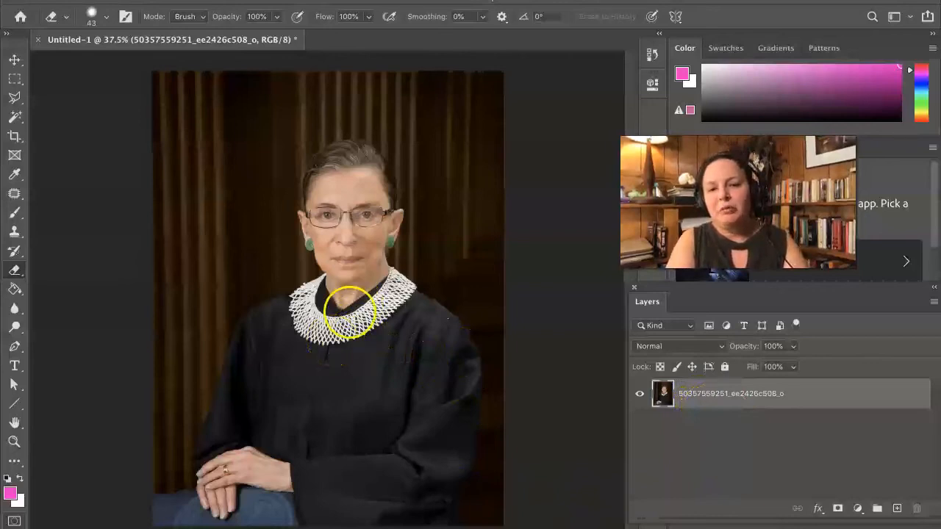
{"action": "scroll", "coordinate": [346, 310], "scroll_direction": "up", "scroll_amount": 5}
{"action": "scroll", "coordinate": [362, 278], "scroll_direction": "up", "scroll_amount": 6}
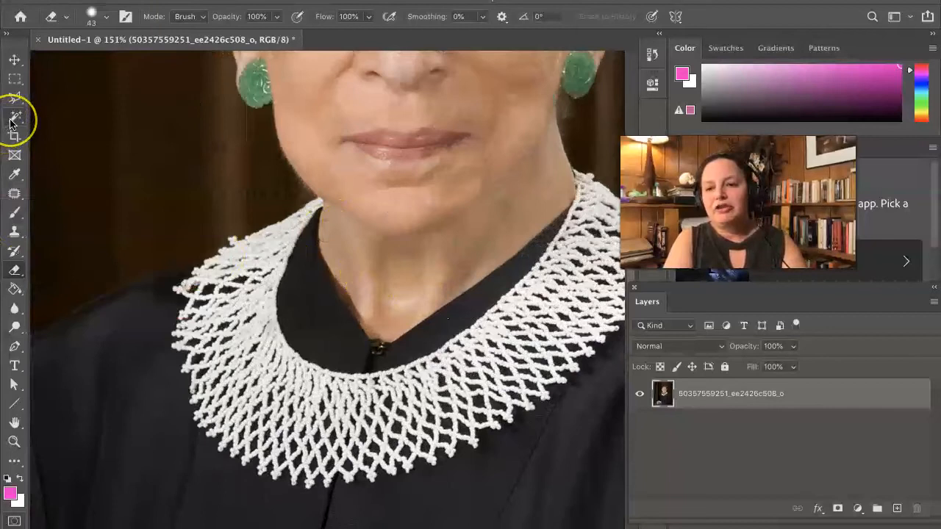
{"action": "mouse_move", "coordinate": [12, 120]}
{"action": "left_mouse_down"}
{"action": "mouse_move", "coordinate": [37, 120]}
{"action": "mouse_move", "coordinate": [64, 146]}
{"action": "left_mouse_up"}
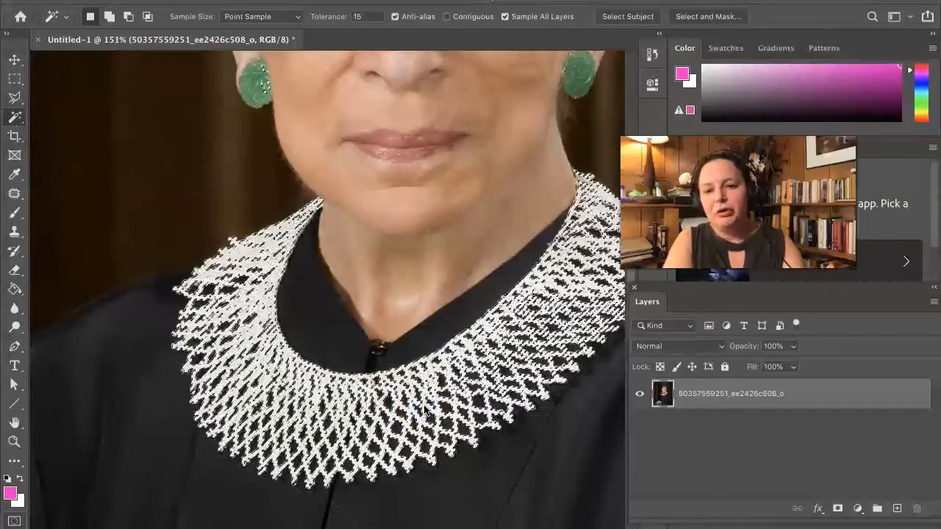
{"action": "left_click", "coordinate": [453, 413]}
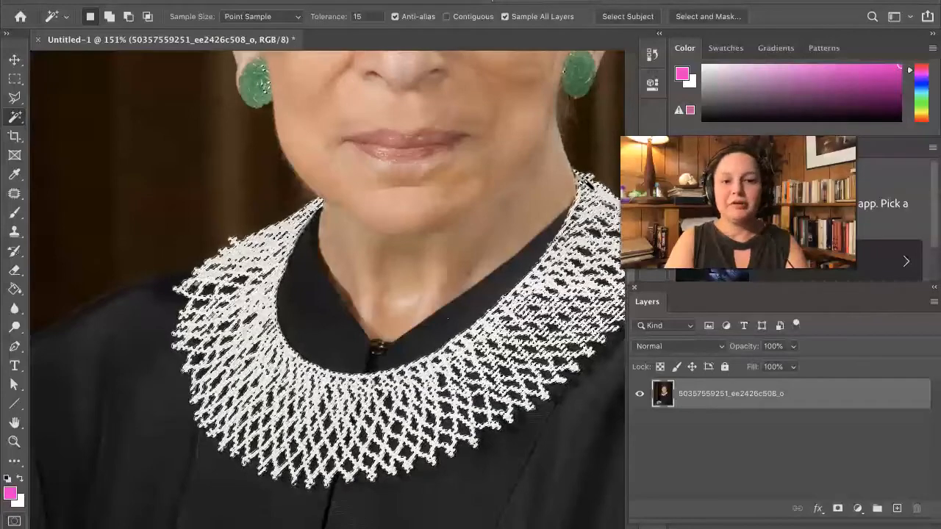
Step: Add the unselected beads at the collar's upper tip, beside the neck under the ear, to the Magic Wand selection
{"action": "right_click", "coordinate": [586, 180]}
{"action": "key", "text": "Escape"}
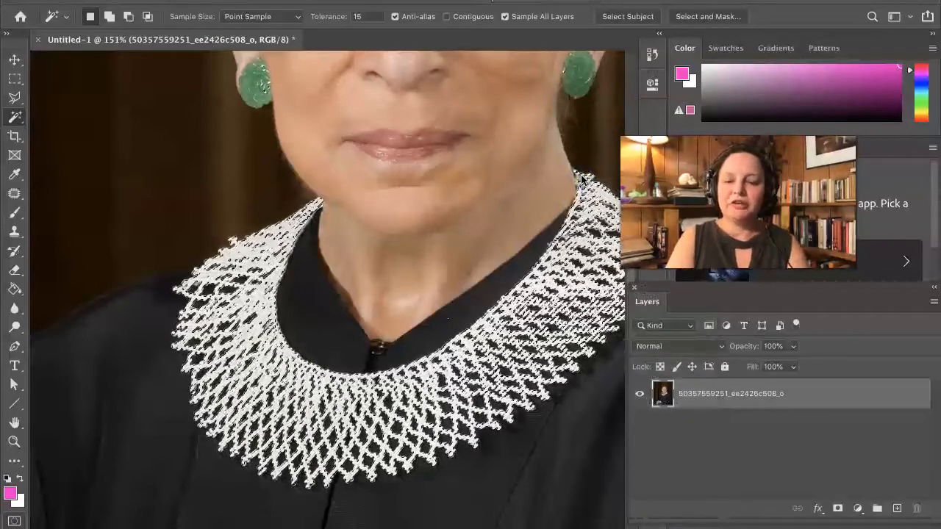
{"action": "left_click", "coordinate": [581, 179], "text": "shift"}
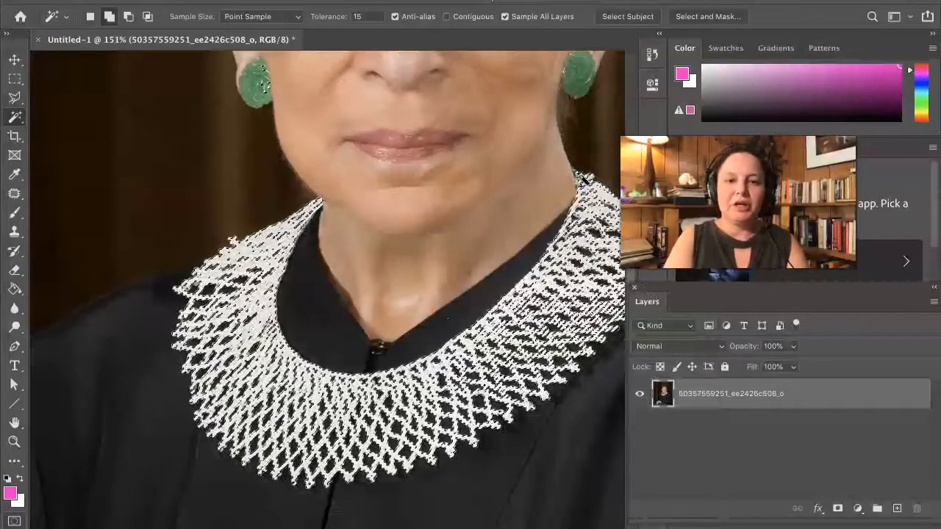
{"action": "left_click", "coordinate": [582, 178], "text": "shift"}
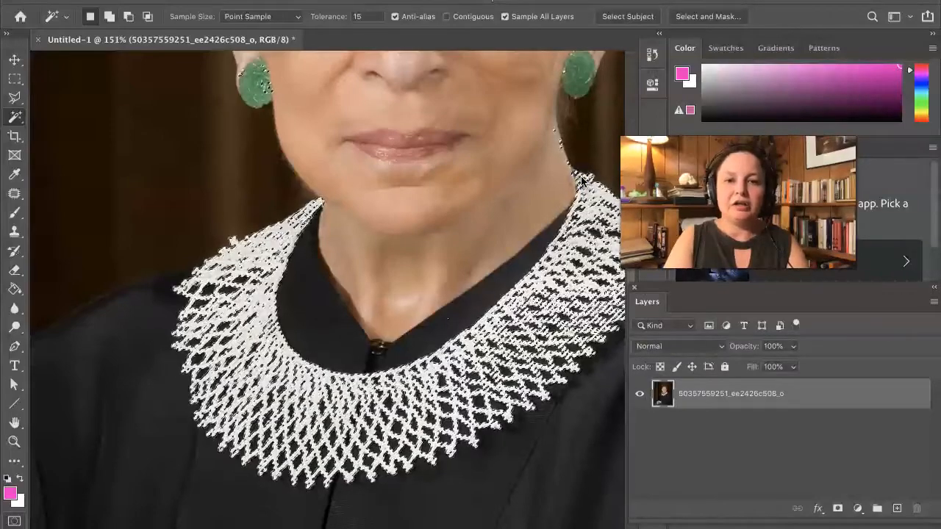
{"action": "left_click", "coordinate": [309, 231]}
{"action": "left_click", "coordinate": [478, 216]}
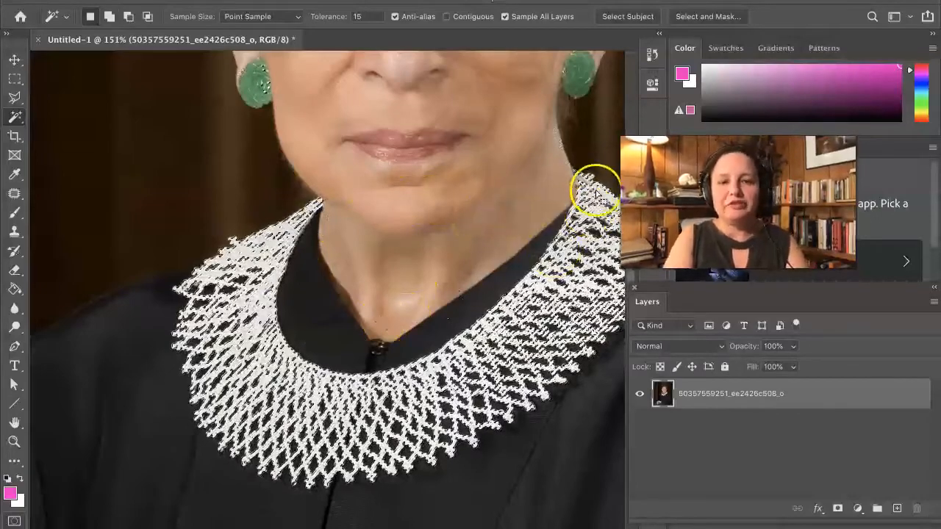
{"action": "scroll", "coordinate": [574, 196], "scroll_direction": "right", "scroll_amount": 3}
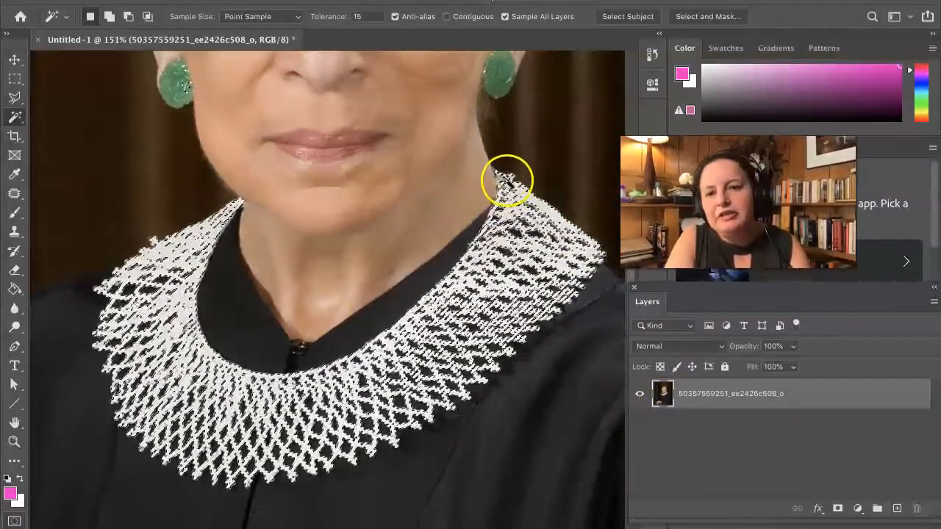
Step: Turn the collar selection into a Quick Mask, activate the Brush tool and check the masked gaps up to the collar's tip
{"action": "left_click", "coordinate": [9, 520]}
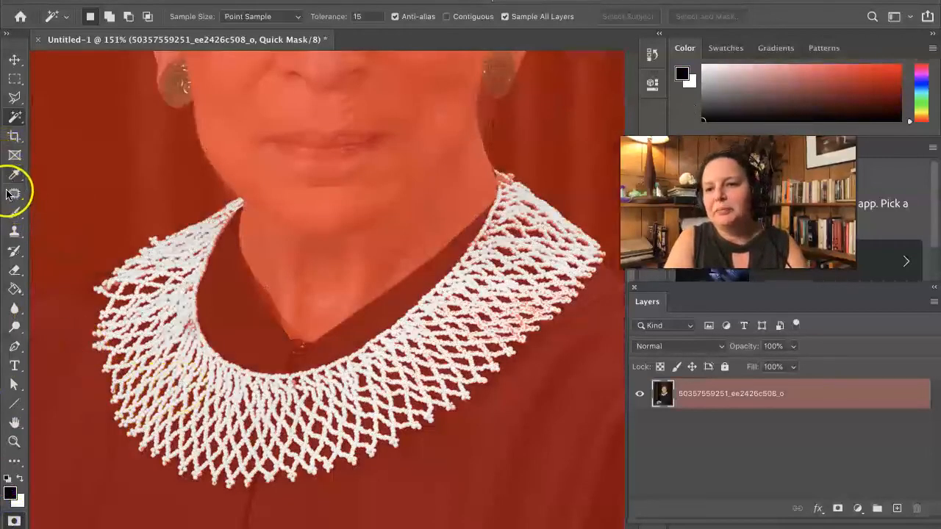
{"action": "left_click", "coordinate": [11, 215]}
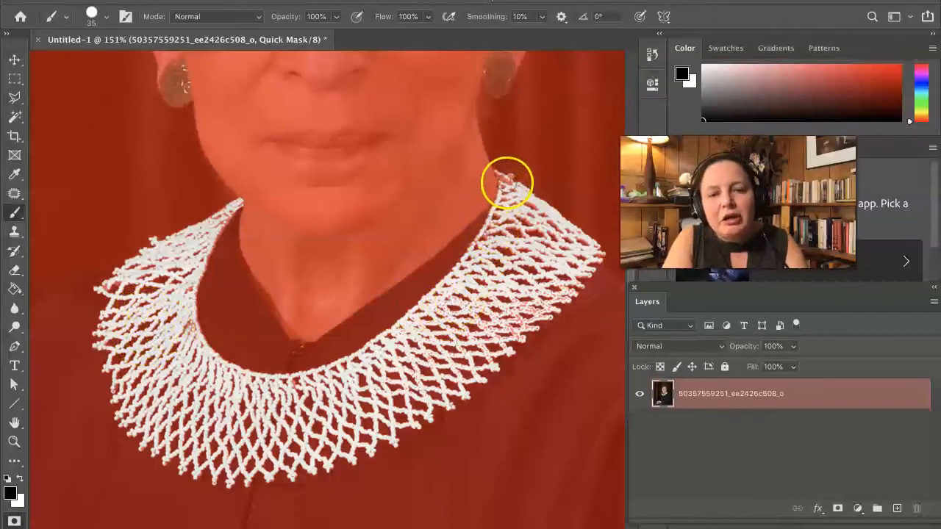
{"action": "key", "text": "ctrl+plus"}
{"action": "scroll", "coordinate": [506, 183], "scroll_direction": "right", "scroll_amount": 5}
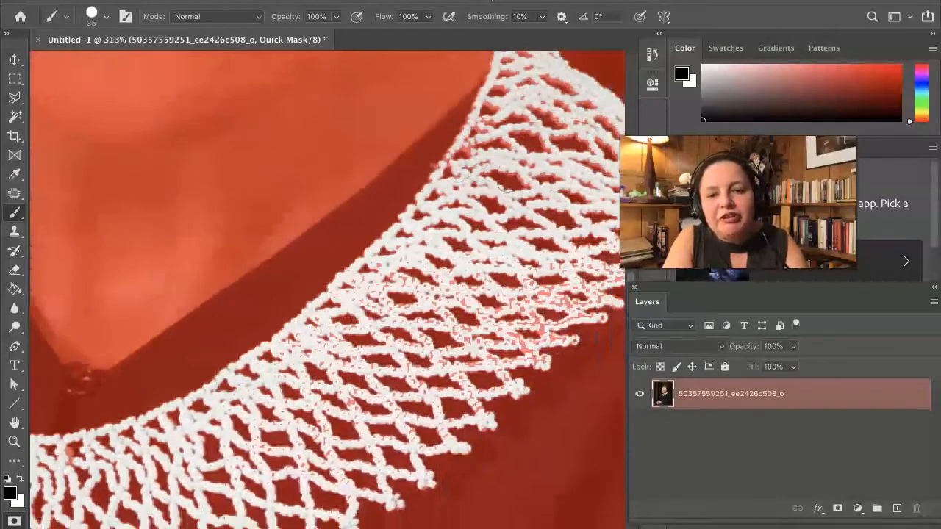
{"action": "scroll", "coordinate": [505, 185], "scroll_direction": "right", "scroll_amount": 2}
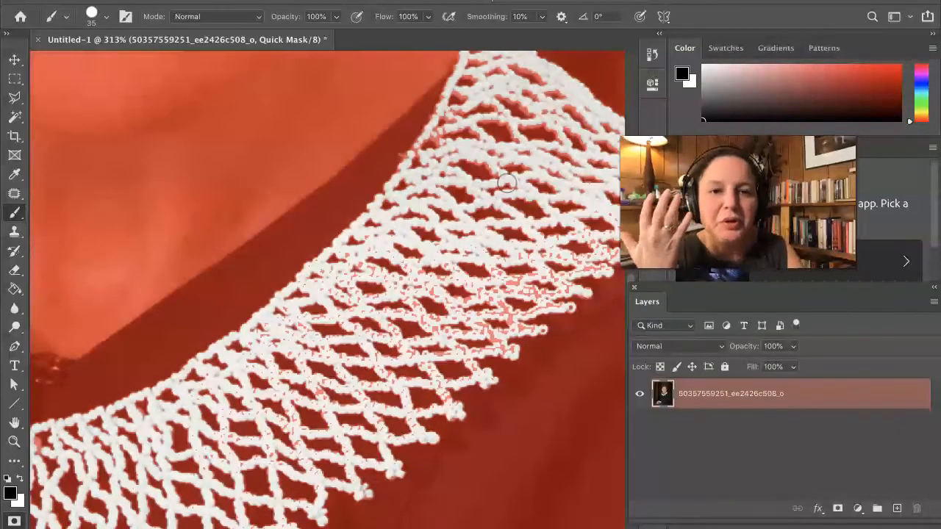
{"action": "scroll", "coordinate": [507, 183], "scroll_direction": "up", "scroll_amount": 3}
{"action": "left_click_drag", "start_coordinate": [502, 184], "coordinate": [434, 184]}
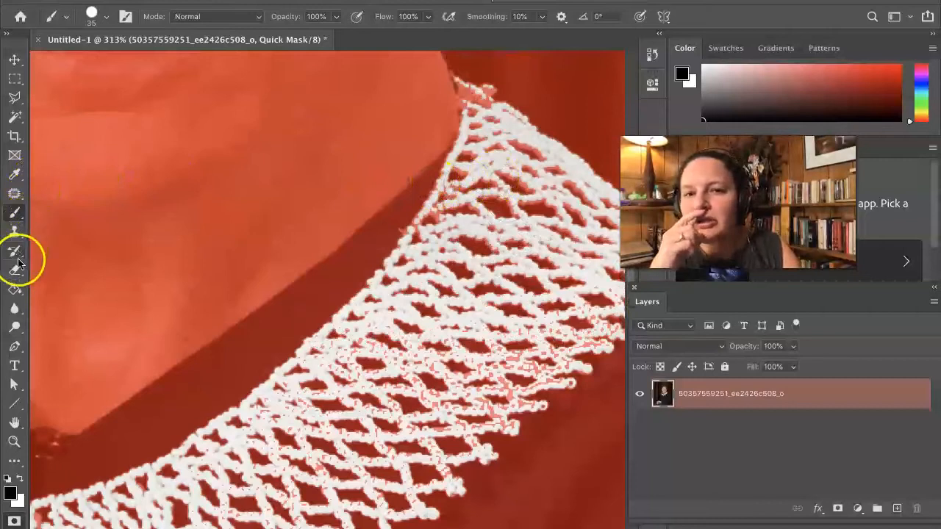
Step: Set the Brush size to 20 px, and switch to the Eraser and set its size to 20 px as well
{"action": "left_click", "coordinate": [94, 11]}
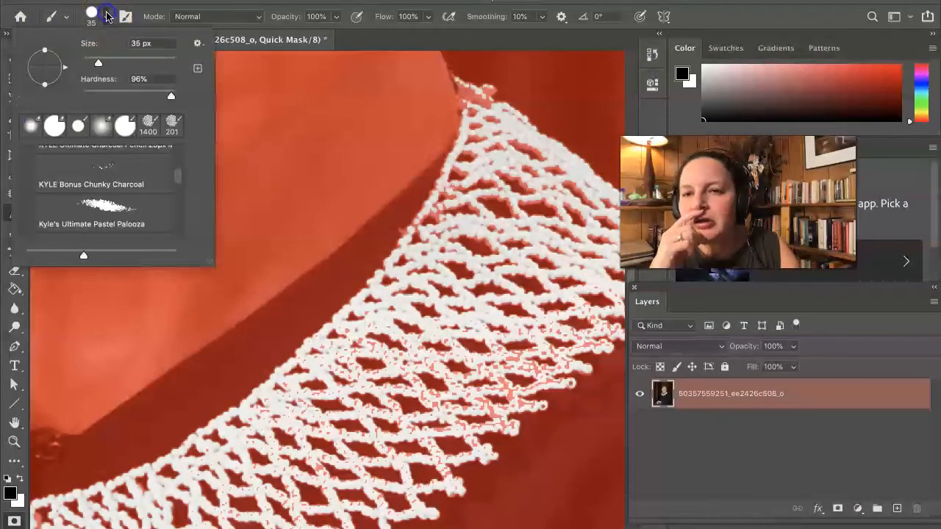
{"action": "left_click_drag", "start_coordinate": [99, 66], "coordinate": [95, 66]}
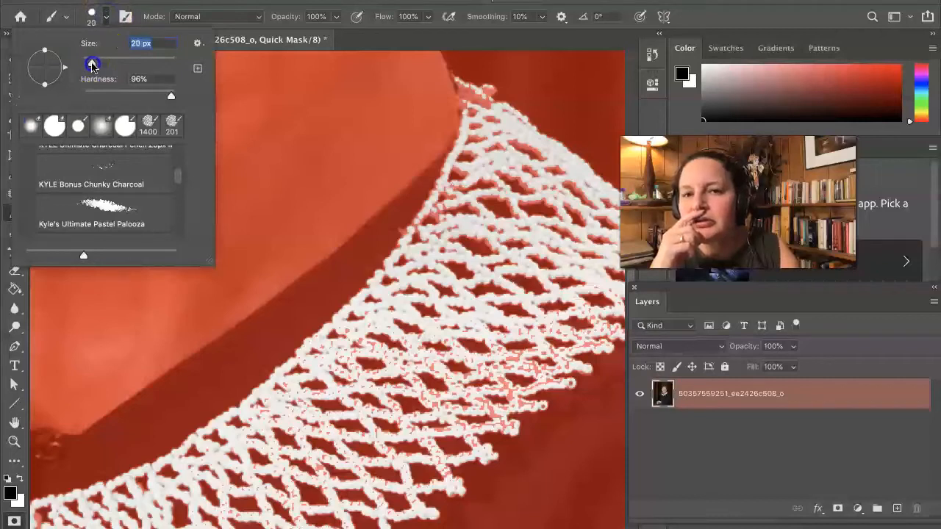
{"action": "left_click", "coordinate": [470, 97]}
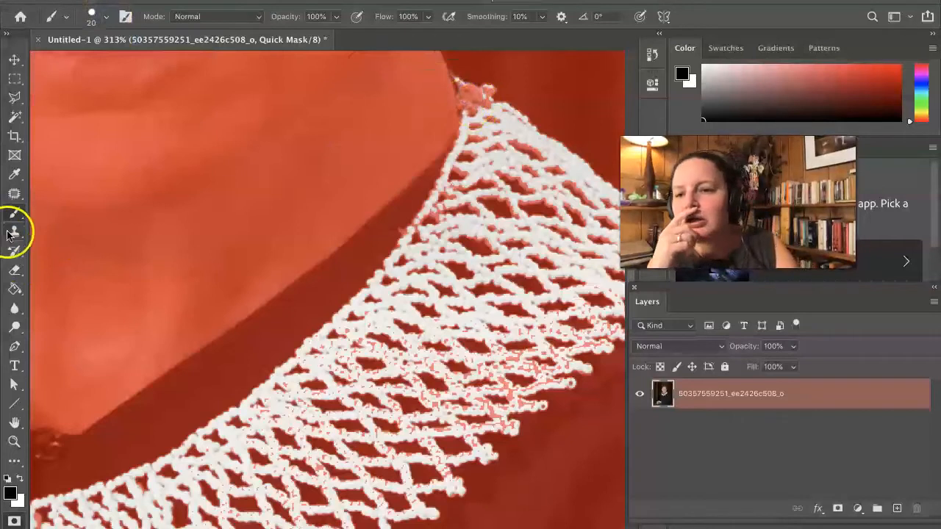
{"action": "left_click", "coordinate": [15, 270]}
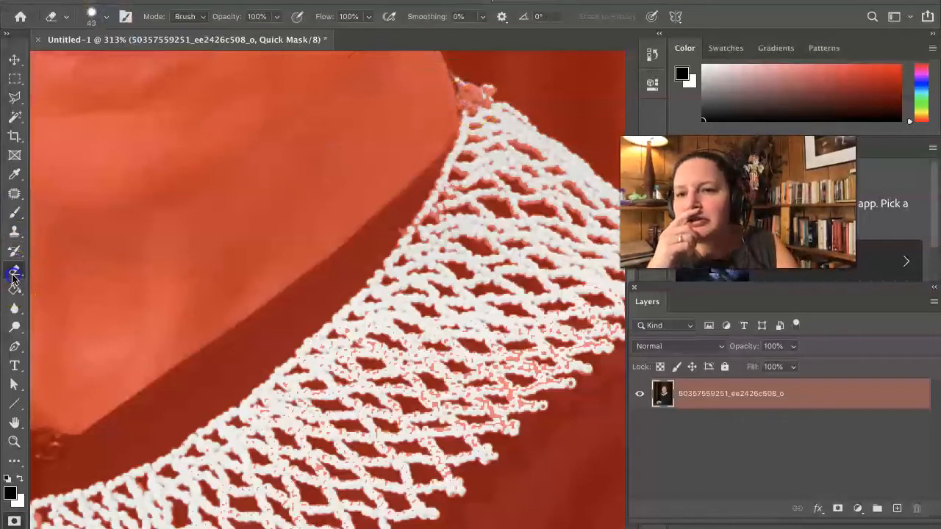
{"action": "left_click", "coordinate": [106, 20]}
{"action": "left_click_drag", "start_coordinate": [102, 63], "coordinate": [91, 64]}
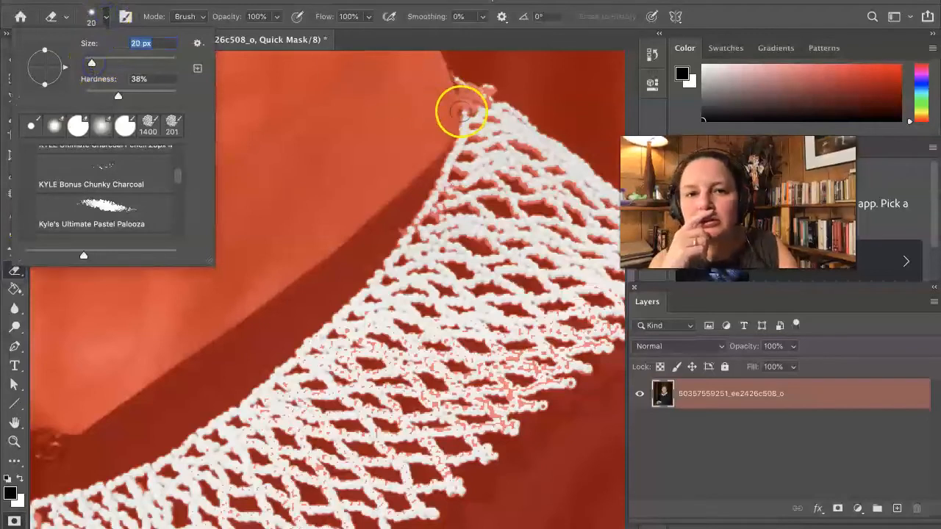
Step: Erase the Quick Mask over the beads at the collar's upper tip and paint masking back along the neck edge
{"action": "left_click", "coordinate": [471, 109]}
{"action": "mouse_move", "coordinate": [471, 109]}
{"action": "left_mouse_down"}
{"action": "mouse_move", "coordinate": [460, 85]}
{"action": "mouse_move", "coordinate": [485, 90]}
{"action": "mouse_move", "coordinate": [483, 106]}
{"action": "left_mouse_up"}
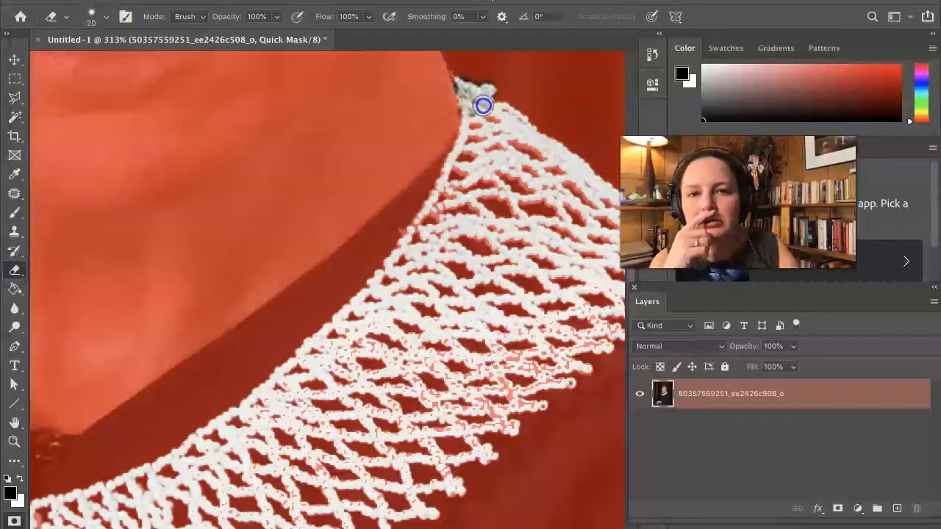
{"action": "left_click", "coordinate": [371, 211]}
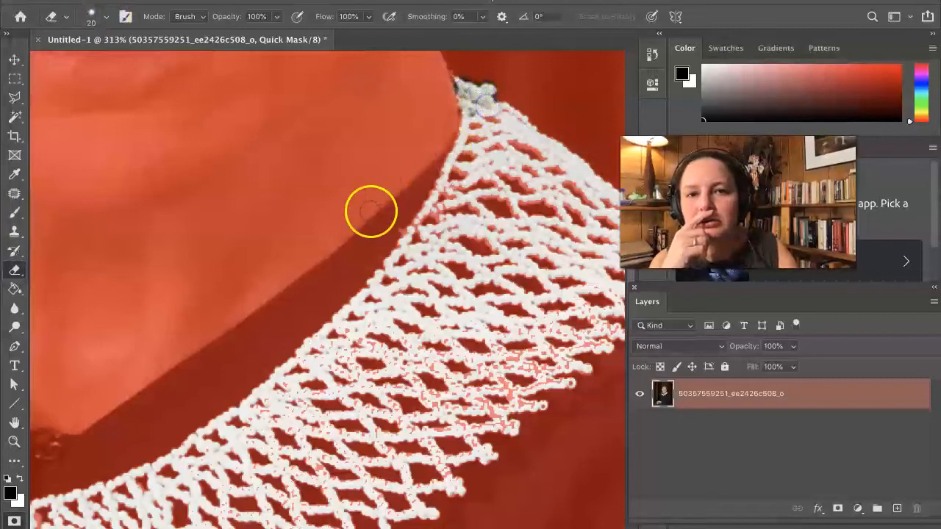
{"action": "left_click", "coordinate": [14, 212]}
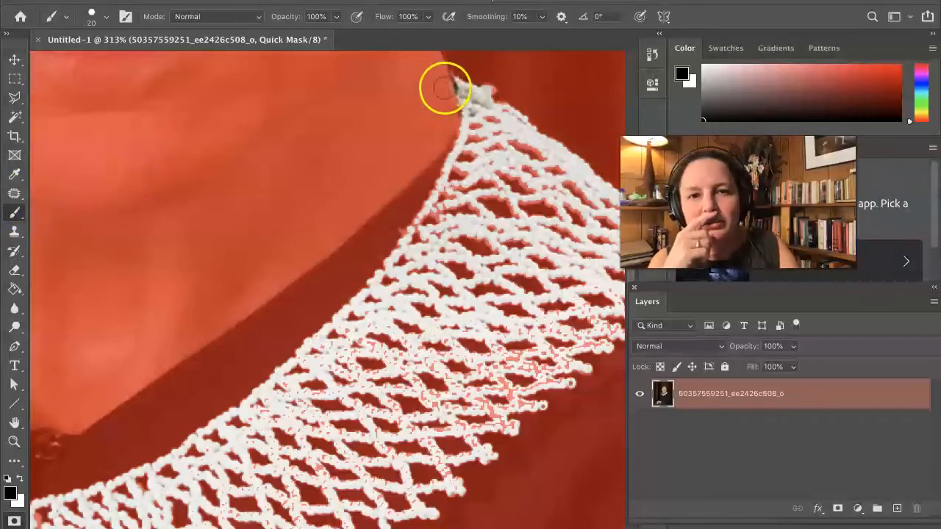
{"action": "left_click", "coordinate": [452, 119]}
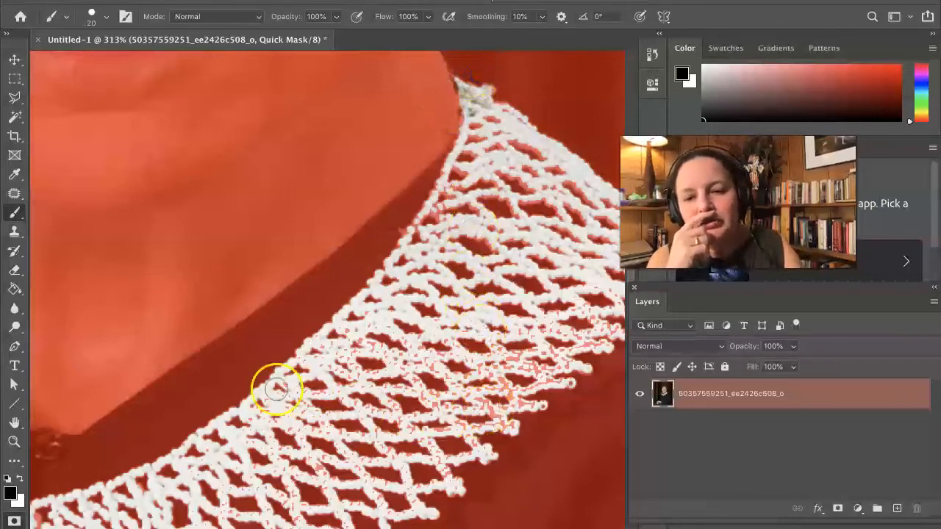
Step: Convert the Quick Mask back into a selection and apply Grow to fill the gaps within the collar's beads
{"action": "left_click", "coordinate": [13, 521]}
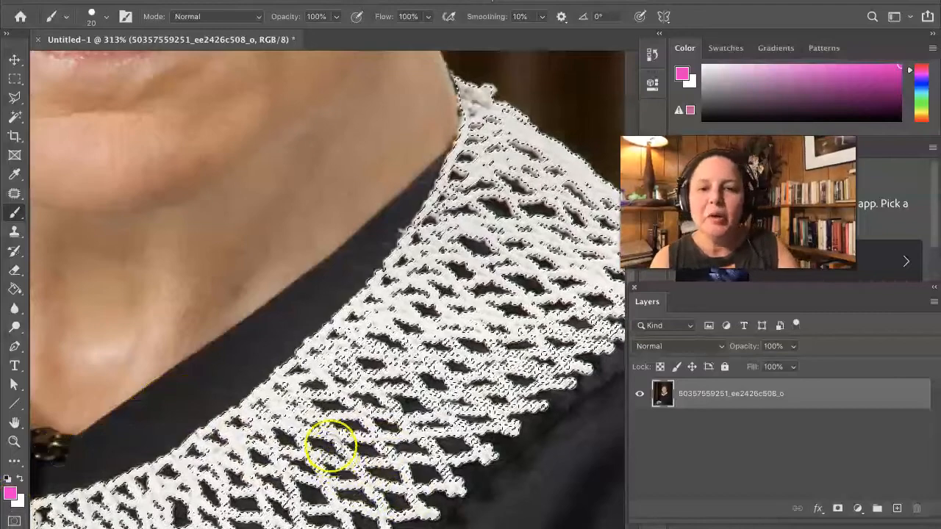
{"action": "left_click", "coordinate": [297, 0]}
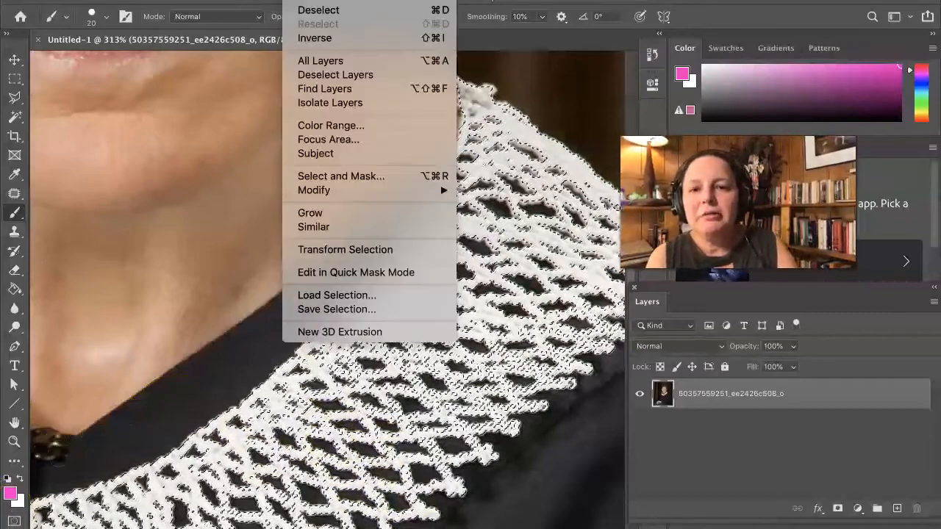
{"action": "left_click", "coordinate": [334, 213]}
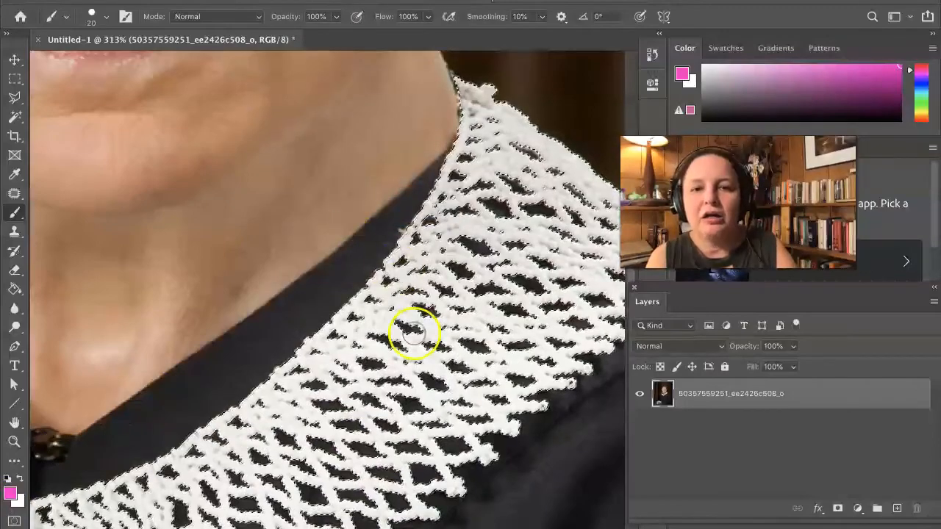
{"action": "scroll", "coordinate": [399, 357], "scroll_direction": "down", "scroll_amount": 3}
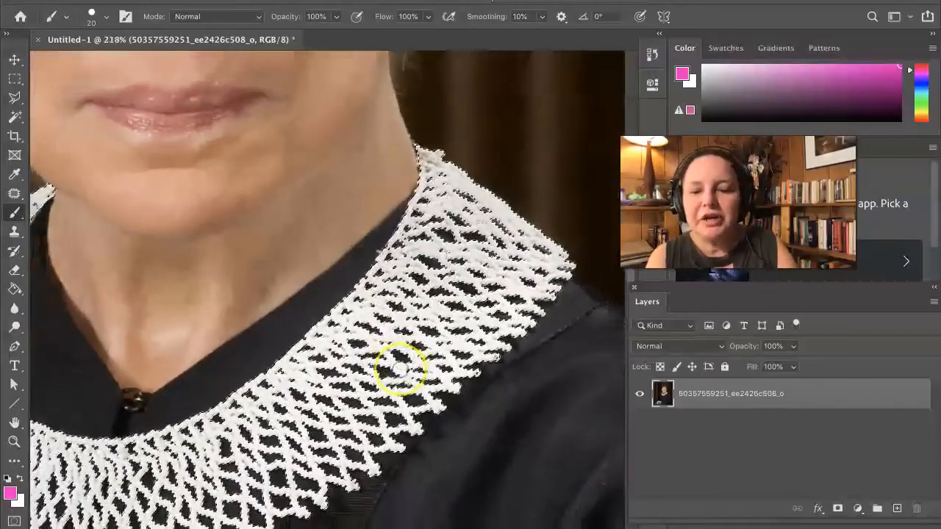
{"action": "scroll", "coordinate": [399, 367], "scroll_direction": "down", "scroll_amount": 2}
{"action": "scroll", "coordinate": [399, 367], "scroll_direction": "left", "scroll_amount": 2}
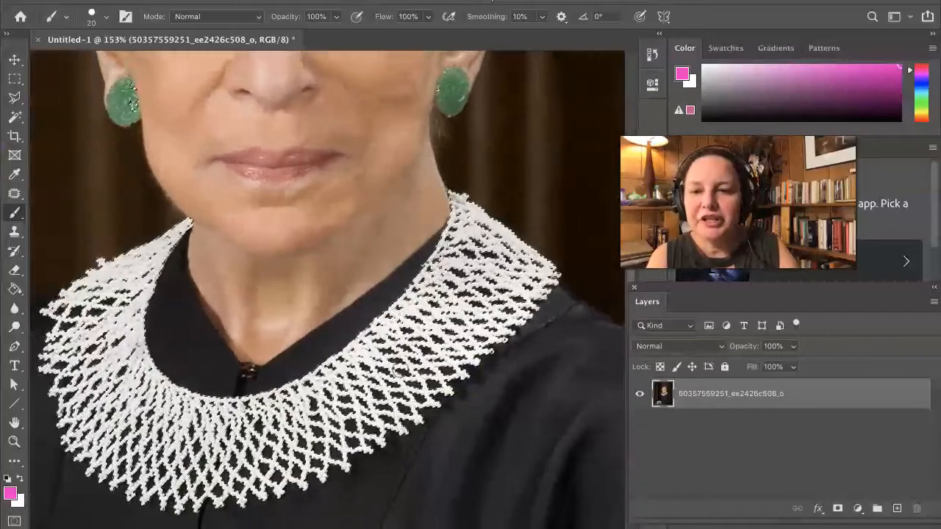
{"action": "scroll", "coordinate": [399, 367], "scroll_direction": "left", "scroll_amount": 1}
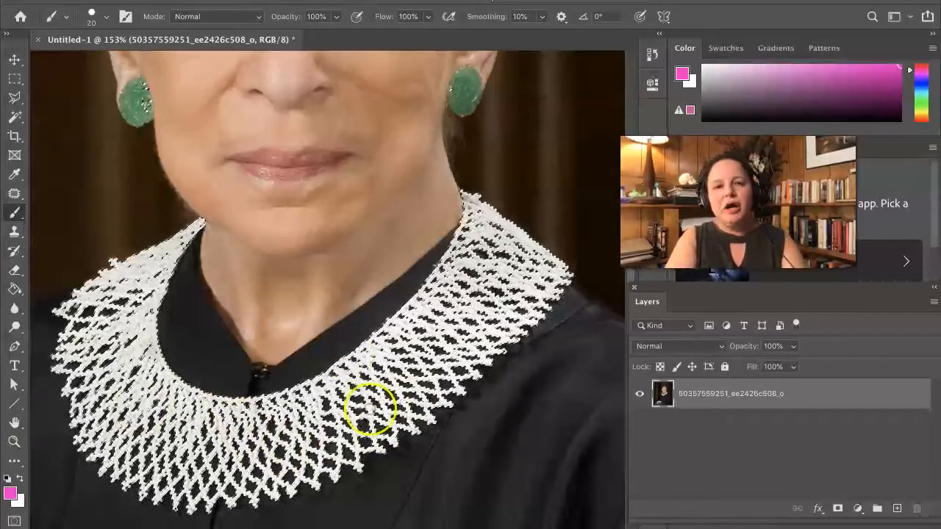
Step: Duplicate the portrait layer within the same document, keeping the suggested name, and select the copy
{"action": "right_click", "coordinate": [850, 397]}
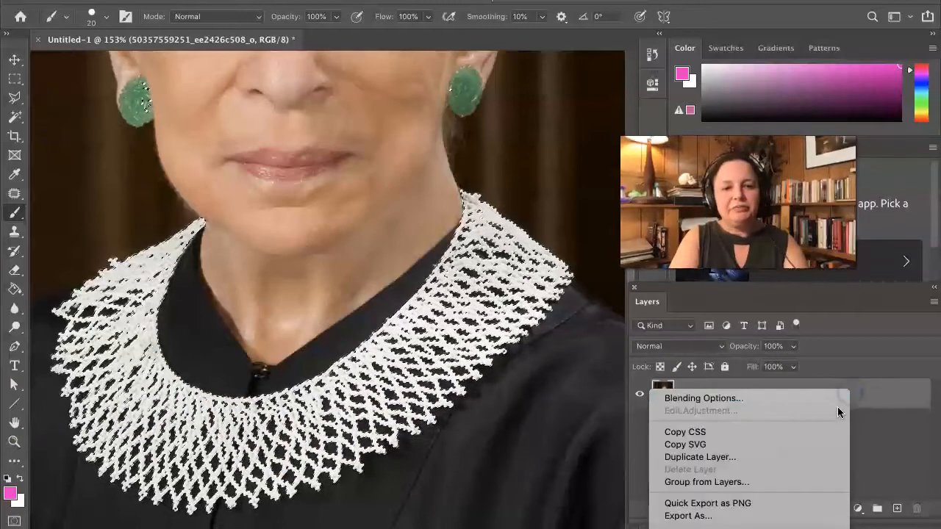
{"action": "left_click", "coordinate": [808, 455]}
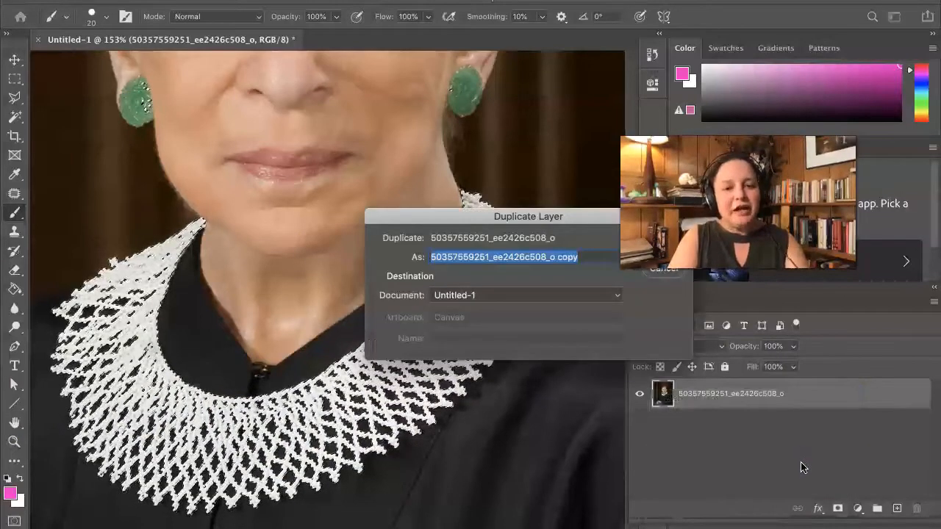
{"action": "key", "text": "Return"}
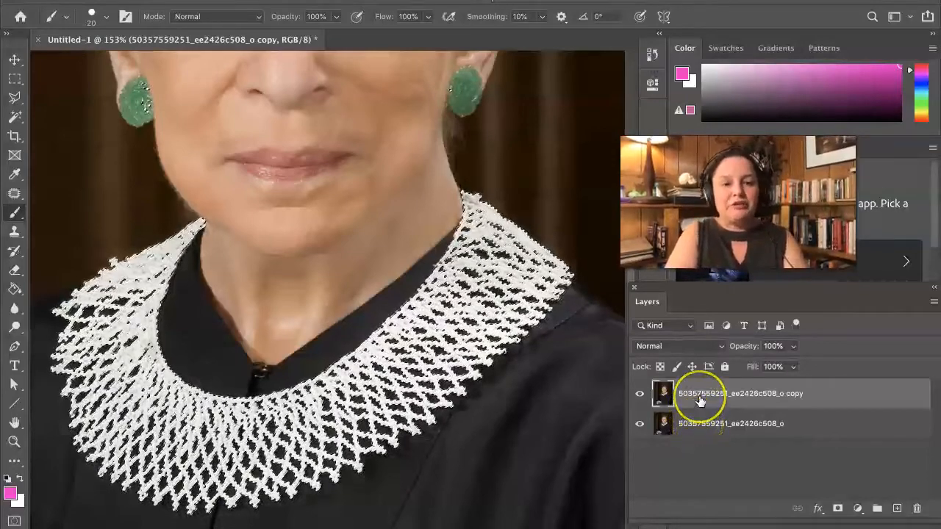
{"action": "left_click", "coordinate": [699, 400]}
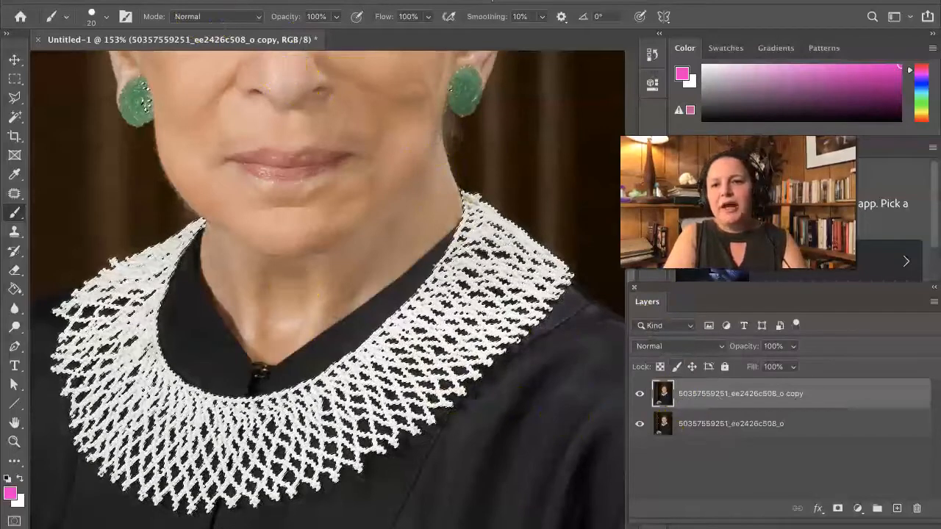
Step: Add a layer mask to the duplicated portrait layer that reveals only the selected collar
{"action": "left_click", "coordinate": [220, 0]}
{"action": "mouse_move", "coordinate": [361, 211]}
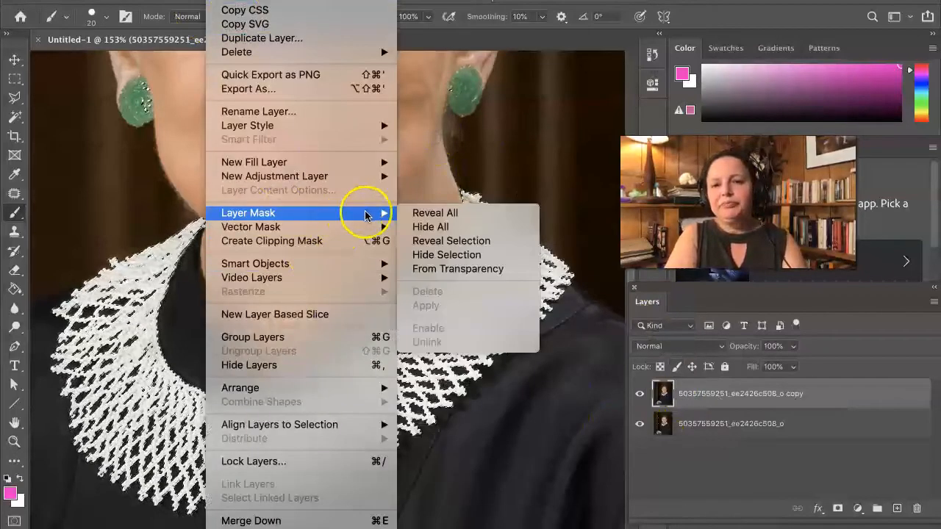
{"action": "left_click", "coordinate": [441, 244]}
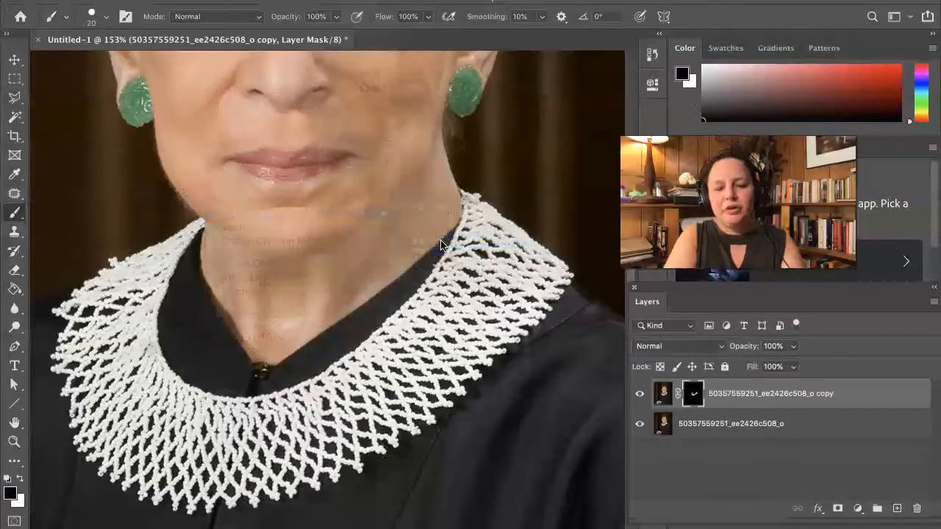
{"action": "left_click", "coordinate": [757, 383]}
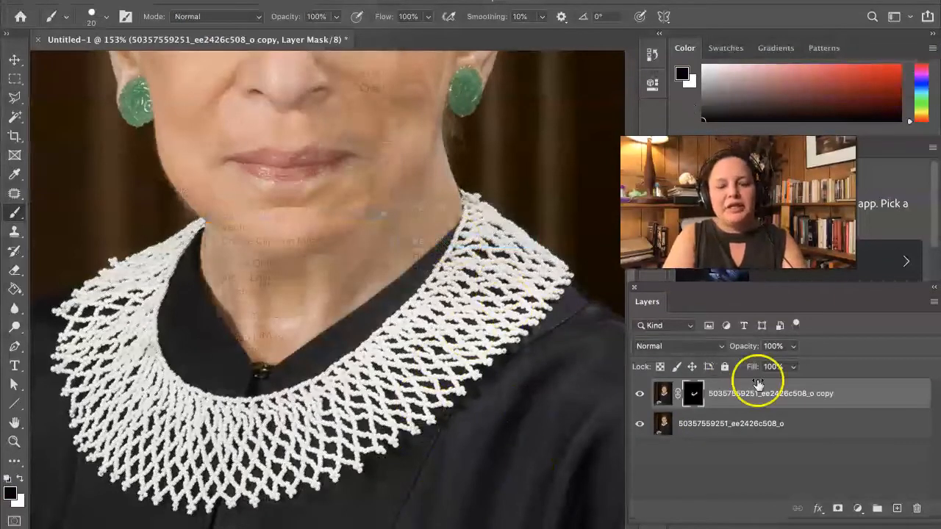
Step: Move the masked collar copy up off the shoulders so it lies partly over the face and the dark background
{"action": "scroll", "coordinate": [357, 313], "scroll_direction": "down", "scroll_amount": 4}
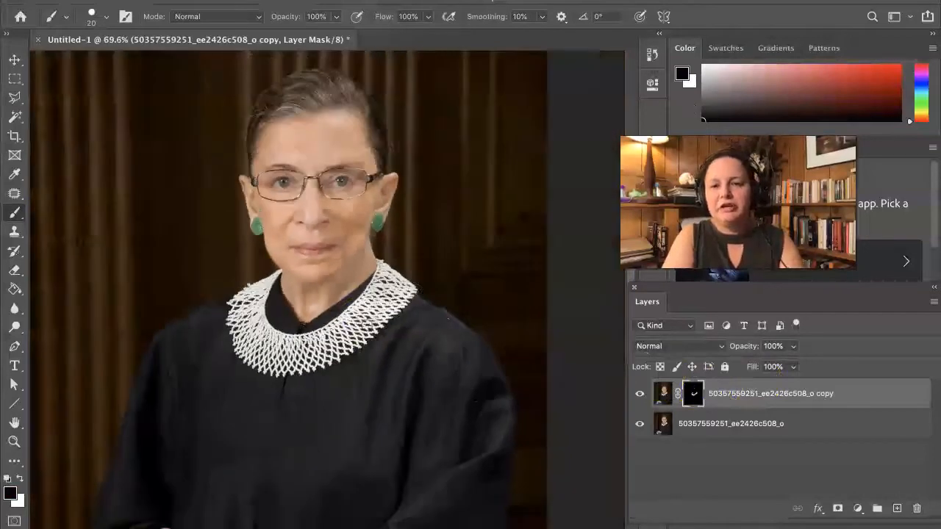
{"action": "scroll", "coordinate": [357, 312], "scroll_direction": "down", "scroll_amount": 1}
{"action": "key", "text": "v"}
{"action": "left_click_drag", "start_coordinate": [348, 315], "coordinate": [256, 210]}
{"action": "scroll", "coordinate": [301, 323], "scroll_direction": "left", "scroll_amount": 5}
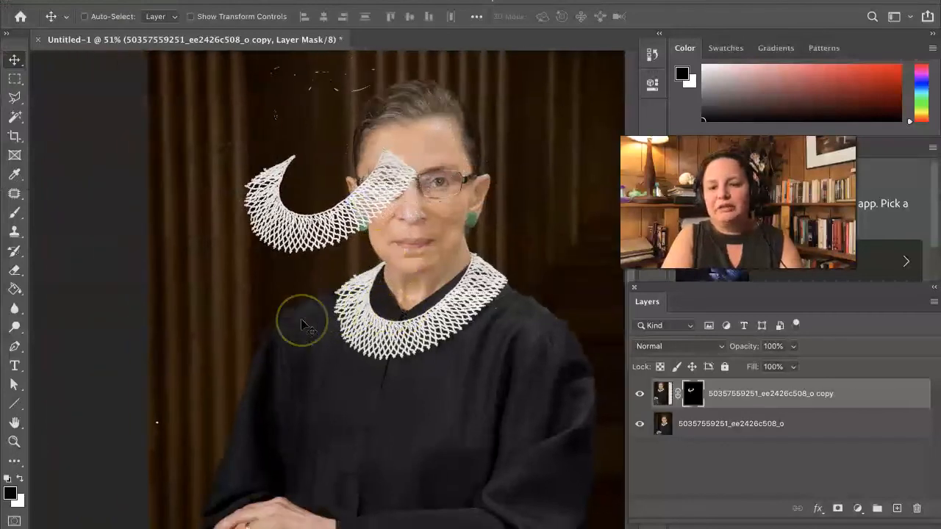
{"action": "scroll", "coordinate": [301, 323], "scroll_direction": "left", "scroll_amount": 1}
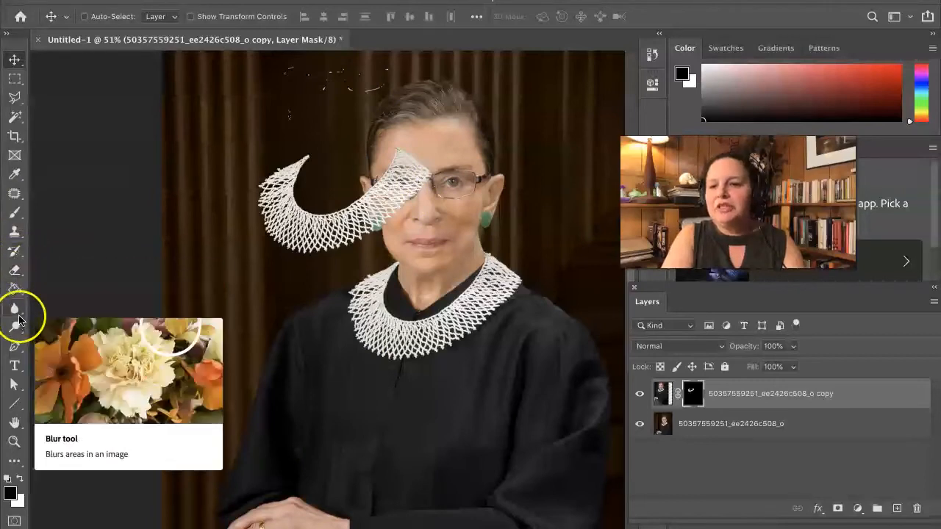
Step: Try to remove the stray specks above the moved collar from the layer mask with an enlarged Eraser
{"action": "left_click", "coordinate": [11, 270]}
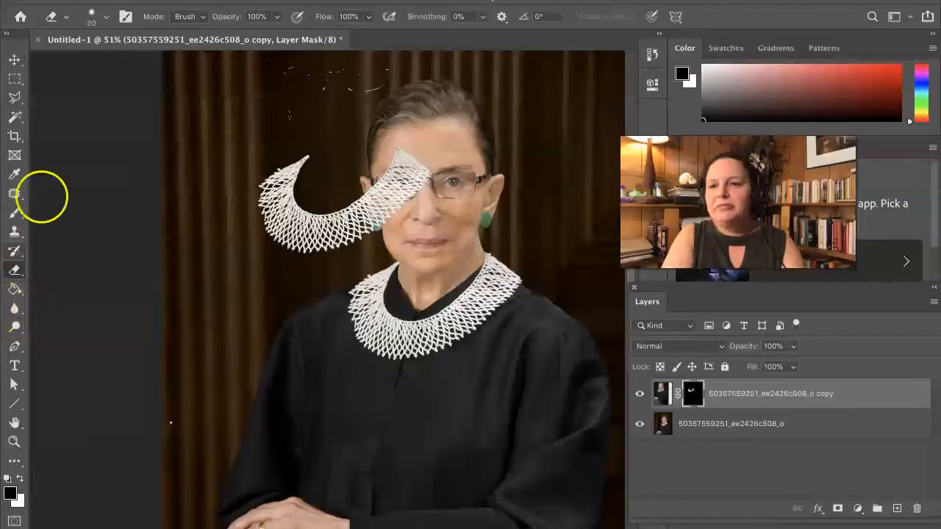
{"action": "left_click", "coordinate": [107, 14]}
{"action": "left_click_drag", "start_coordinate": [96, 63], "coordinate": [90, 63]}
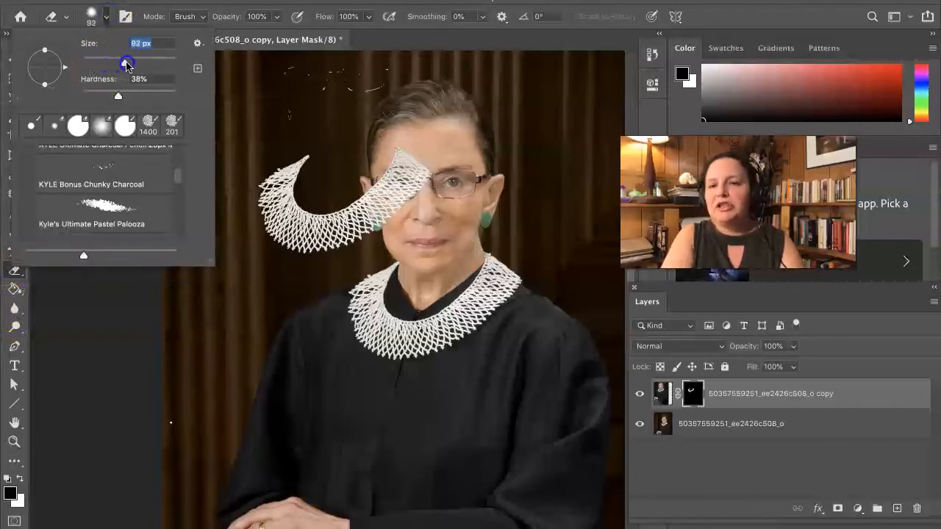
{"action": "mouse_move", "coordinate": [324, 84]}
{"action": "left_mouse_down"}
{"action": "mouse_move", "coordinate": [293, 118]}
{"action": "mouse_move", "coordinate": [308, 73]}
{"action": "left_mouse_up"}
{"action": "key", "text": "ctrl+z"}
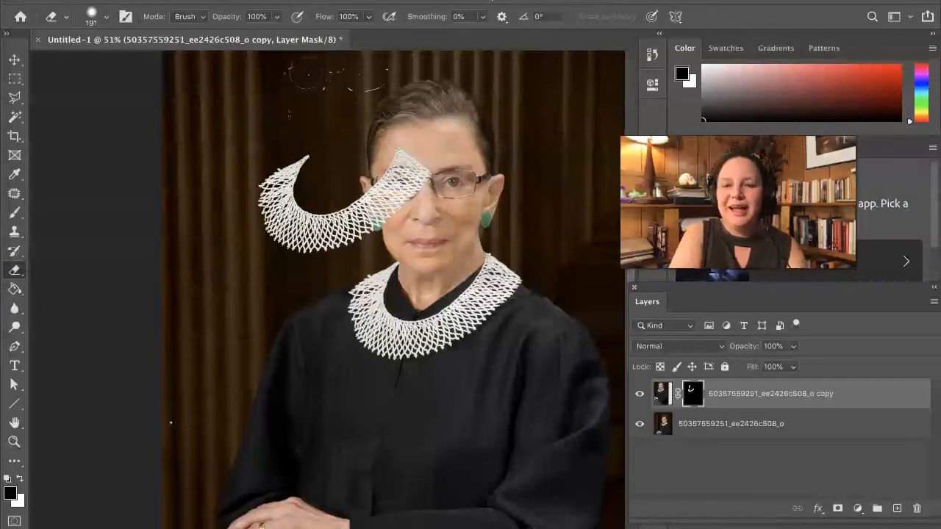
Step: Paint black on the layer mask with a Brush about 188 px wide over the stray specks around the collar copy
{"action": "left_click", "coordinate": [14, 213]}
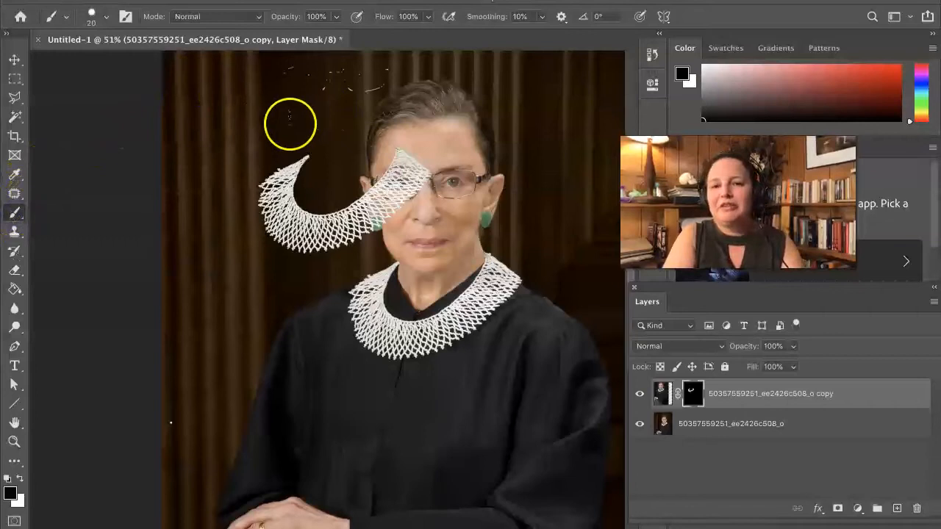
{"action": "left_click", "coordinate": [104, 24]}
{"action": "left_click_drag", "start_coordinate": [101, 64], "coordinate": [115, 64]}
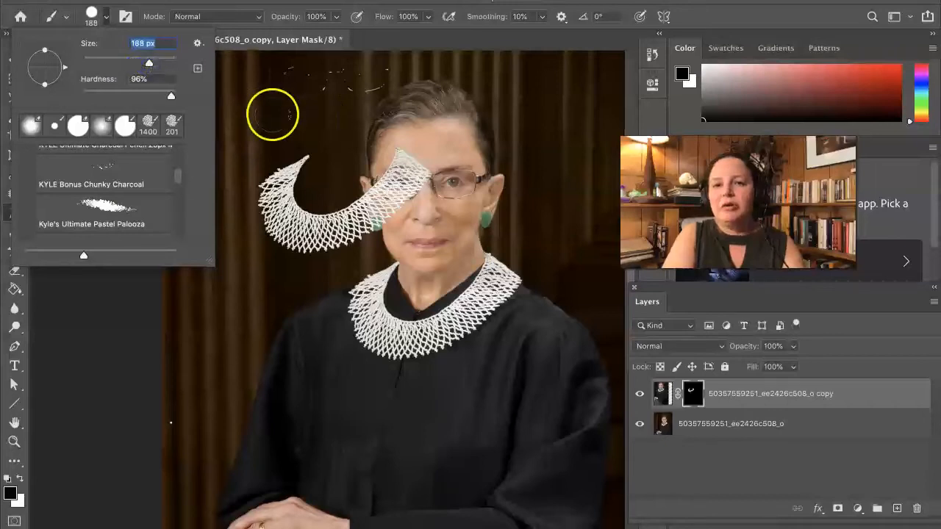
{"action": "left_click", "coordinate": [316, 87]}
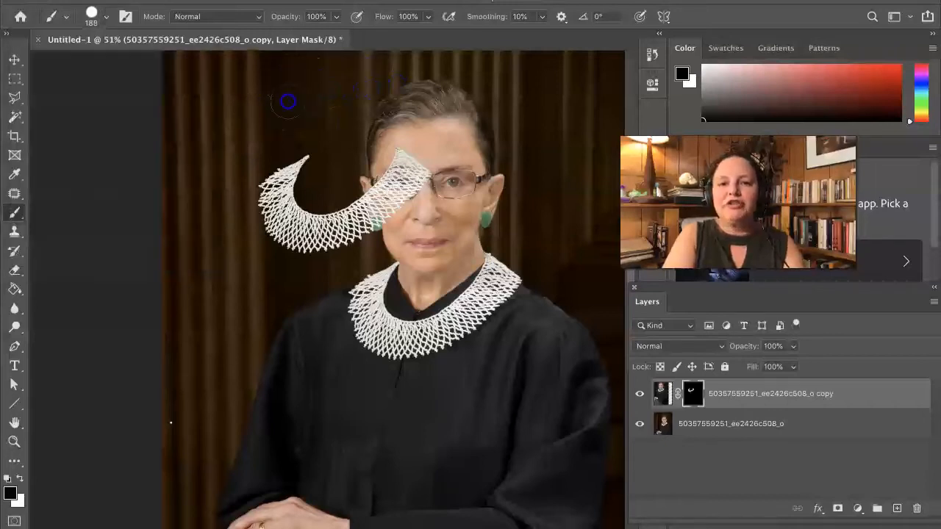
{"action": "scroll", "coordinate": [150, 472], "scroll_direction": "down", "scroll_amount": 5}
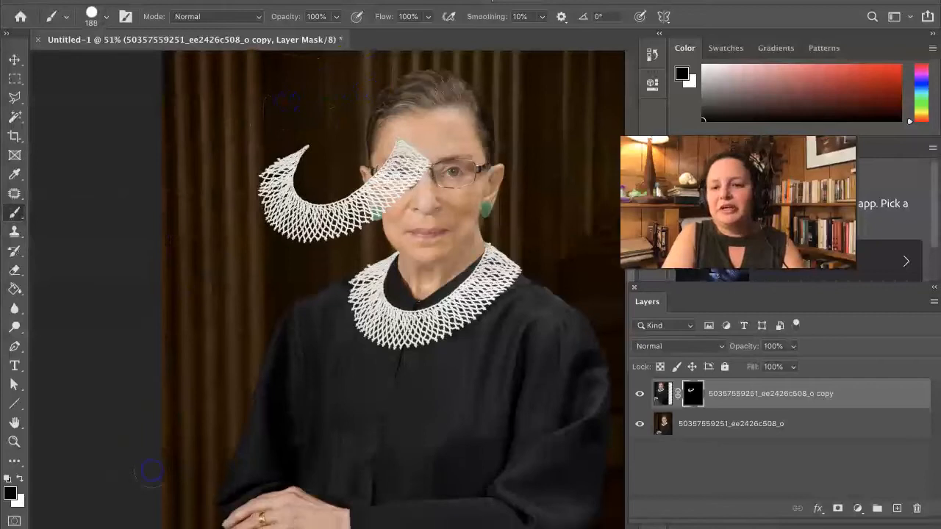
{"action": "scroll", "coordinate": [151, 474], "scroll_direction": "up", "scroll_amount": 6}
{"action": "scroll", "coordinate": [150, 476], "scroll_direction": "right", "scroll_amount": 2}
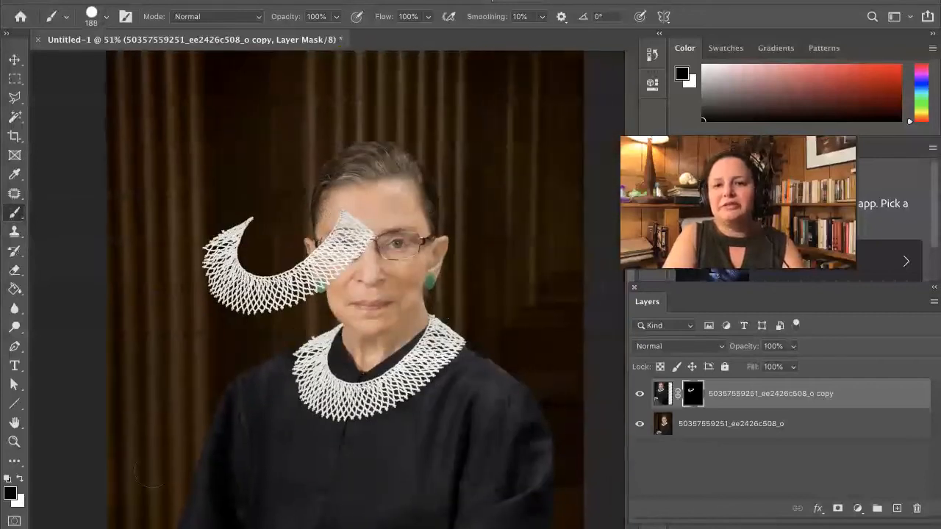
Step: Move the collar copy across the forehead and eyes, and duplicate its masked layer with the suggested name
{"action": "left_click", "coordinate": [14, 59]}
{"action": "left_click_drag", "start_coordinate": [225, 248], "coordinate": [309, 155]}
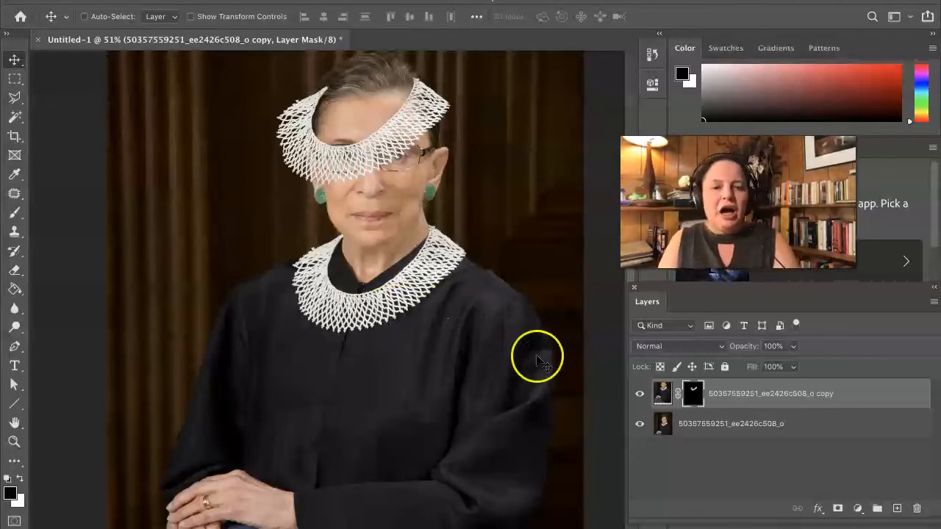
{"action": "right_click", "coordinate": [753, 397]}
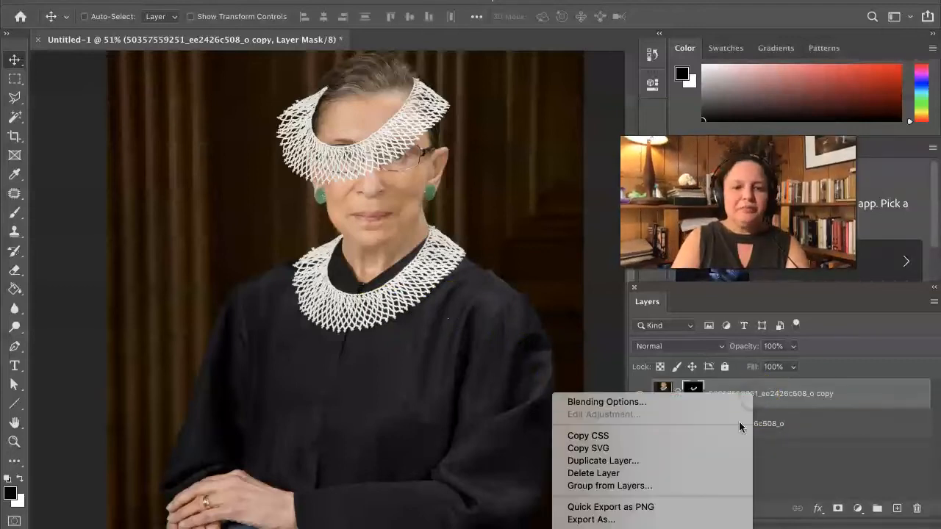
{"action": "left_click", "coordinate": [715, 461]}
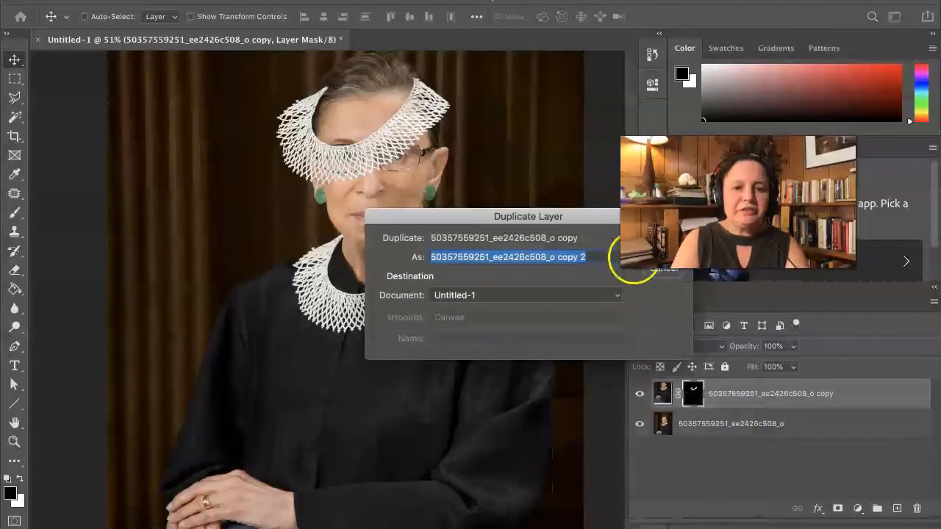
{"action": "key", "text": "Return"}
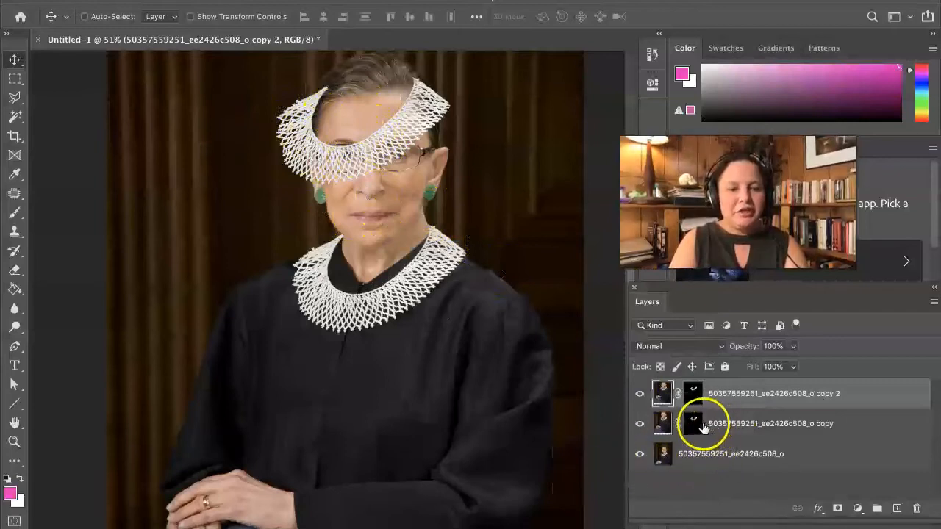
Step: Hide the first collar copy layer and briefly hide the original portrait to view the new copy on its own
{"action": "left_click", "coordinate": [639, 423]}
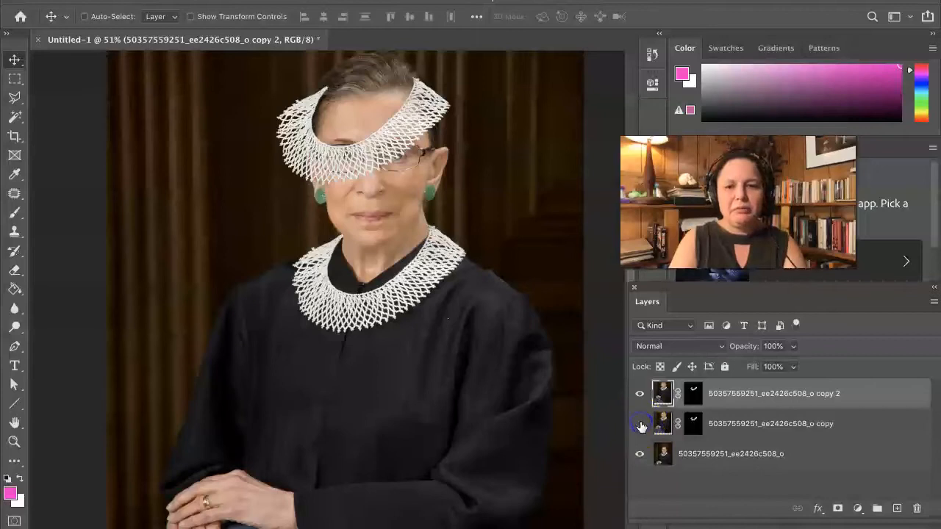
{"action": "left_click", "coordinate": [639, 453]}
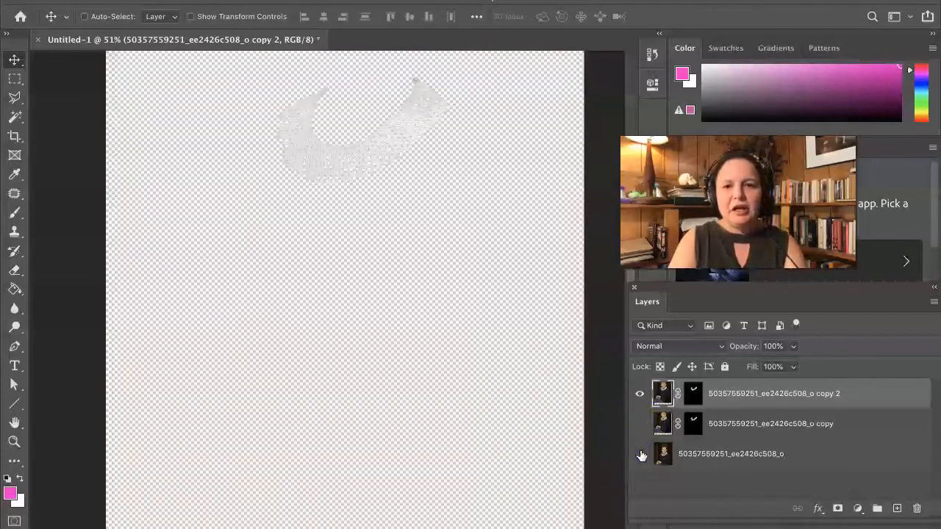
{"action": "left_click", "coordinate": [639, 454]}
{"action": "left_click", "coordinate": [425, 363]}
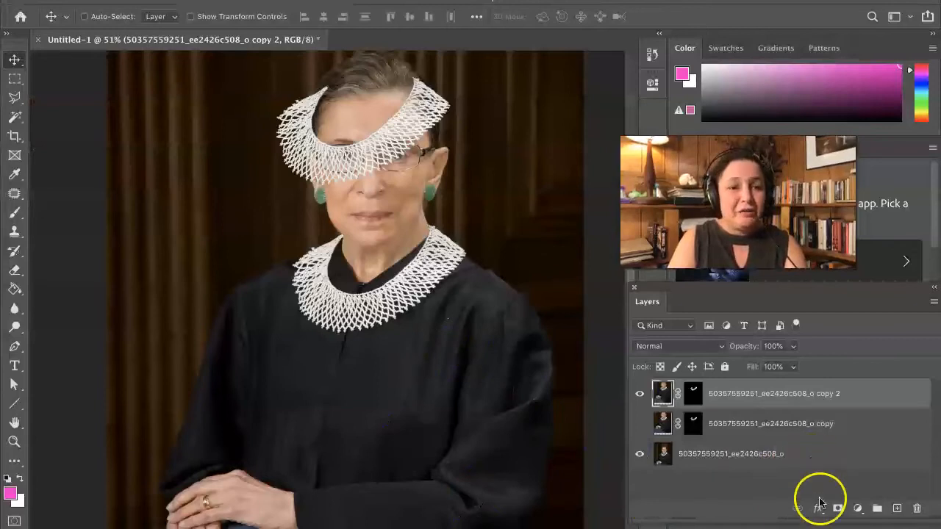
Step: Move the top collar copy slightly down over the forehead and eyes
{"action": "scroll", "coordinate": [340, 404], "scroll_direction": "down", "scroll_amount": 4}
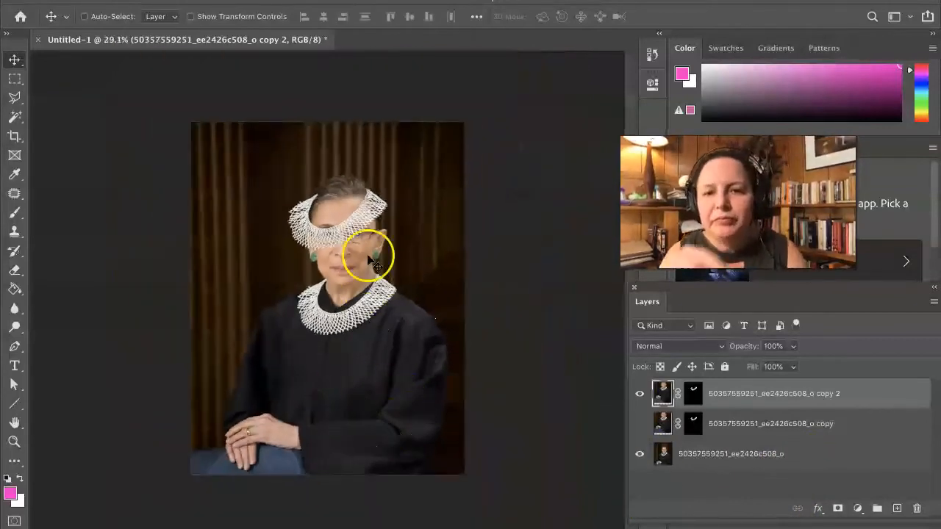
{"action": "left_click", "coordinate": [346, 234]}
{"action": "mouse_move", "coordinate": [347, 235]}
{"action": "left_mouse_down"}
{"action": "mouse_move", "coordinate": [275, 266]}
{"action": "mouse_move", "coordinate": [330, 216]}
{"action": "mouse_move", "coordinate": [311, 287]}
{"action": "mouse_move", "coordinate": [387, 345]}
{"action": "mouse_move", "coordinate": [387, 161]}
{"action": "mouse_move", "coordinate": [245, 248]}
{"action": "mouse_move", "coordinate": [300, 315]}
{"action": "mouse_move", "coordinate": [321, 282]}
{"action": "mouse_move", "coordinate": [329, 233]}
{"action": "mouse_move", "coordinate": [348, 243]}
{"action": "left_mouse_up"}
{"action": "scroll", "coordinate": [348, 245], "scroll_direction": "down", "scroll_amount": 3}
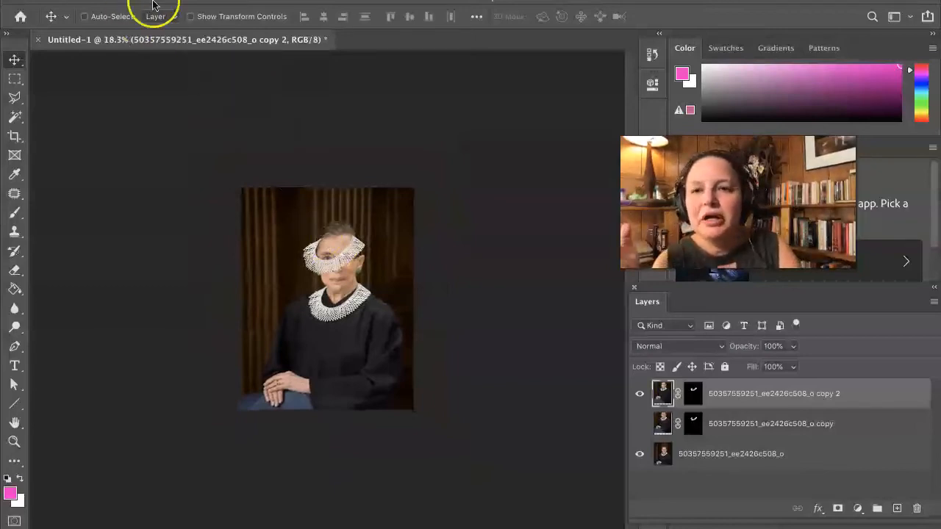
Step: Briefly show the transform controls and look through the top collar copy's layer commands for an option that applies its mask
{"action": "left_click", "coordinate": [190, 16]}
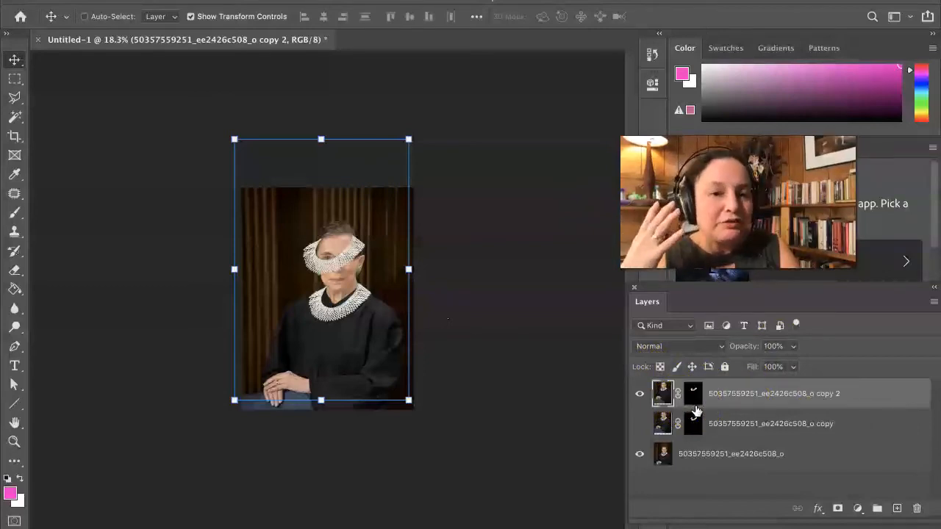
{"action": "left_click", "coordinate": [740, 394]}
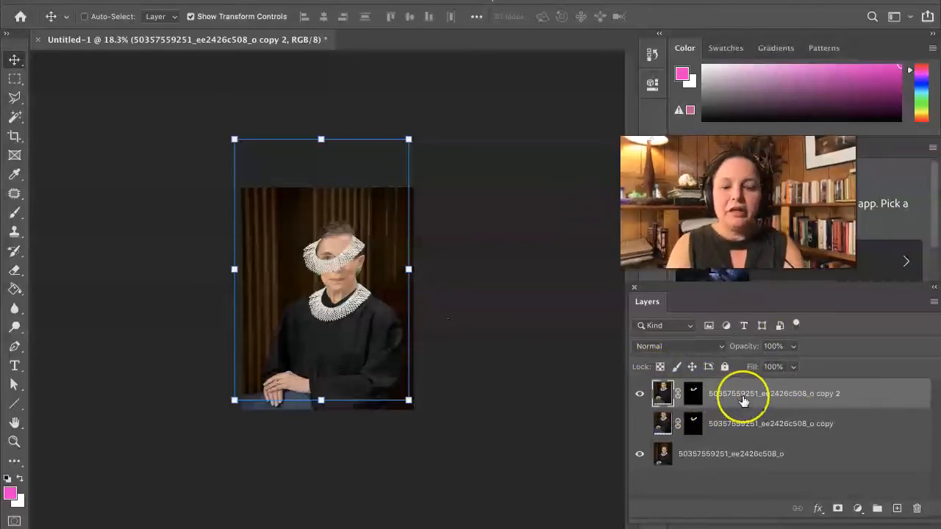
{"action": "right_click", "coordinate": [742, 398]}
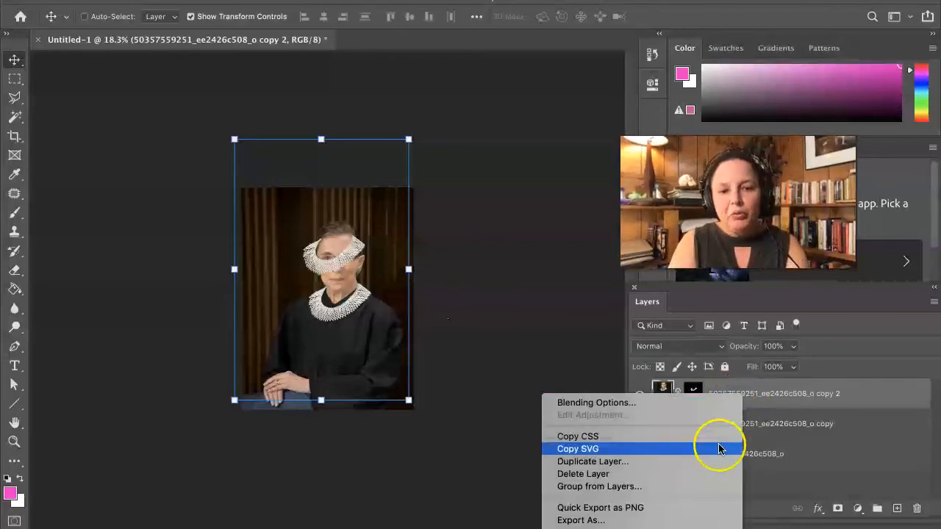
{"action": "scroll", "coordinate": [709, 461], "scroll_direction": "down", "scroll_amount": 2}
{"action": "scroll", "coordinate": [709, 461], "scroll_direction": "down", "scroll_amount": 6}
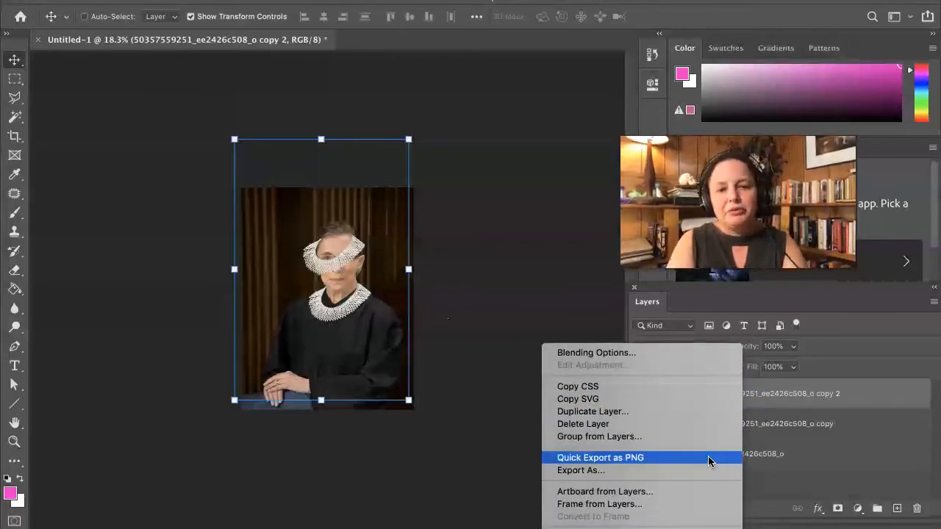
{"action": "left_click", "coordinate": [842, 474]}
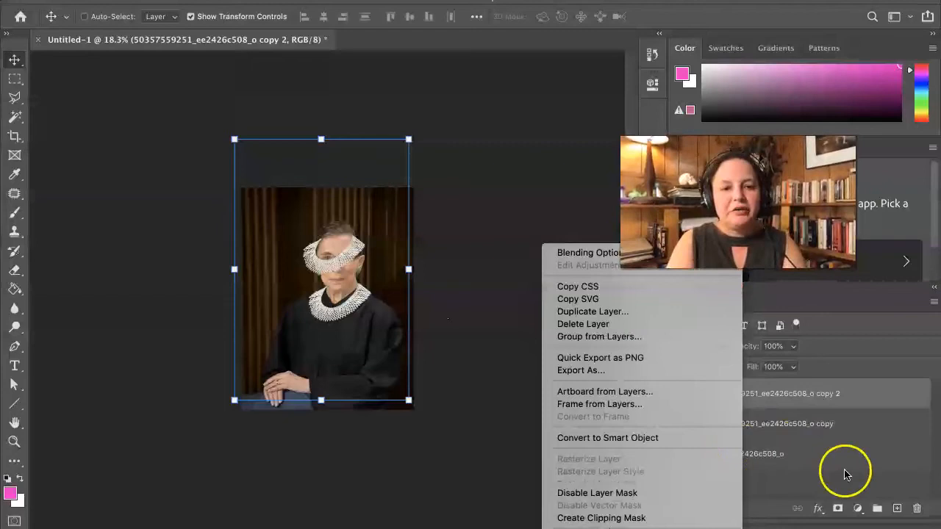
{"action": "left_click", "coordinate": [764, 420]}
{"action": "left_click", "coordinate": [773, 395]}
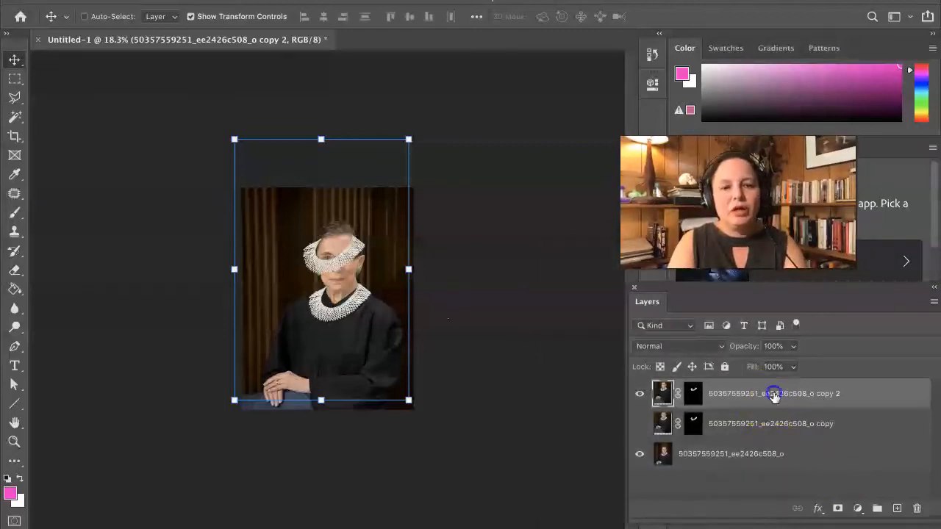
{"action": "left_click", "coordinate": [849, 400]}
{"action": "left_click", "coordinate": [854, 394]}
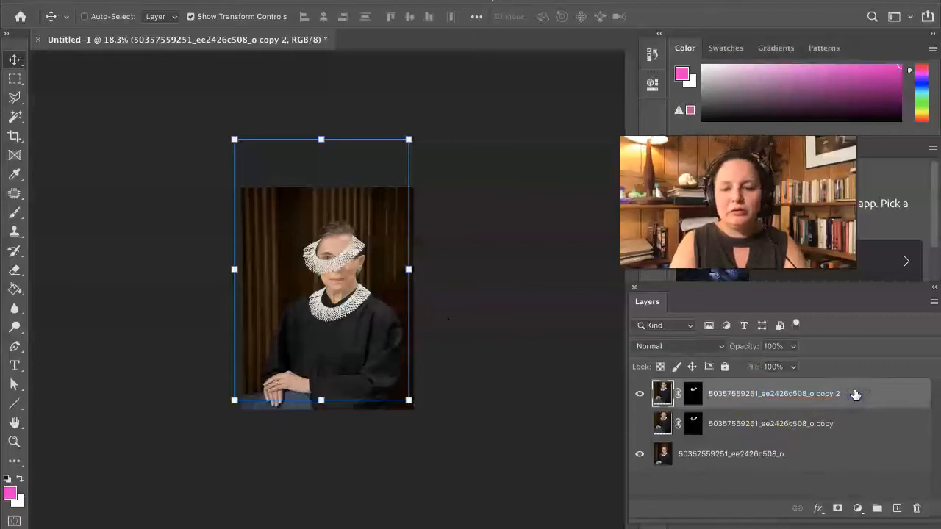
{"action": "right_click", "coordinate": [855, 394]}
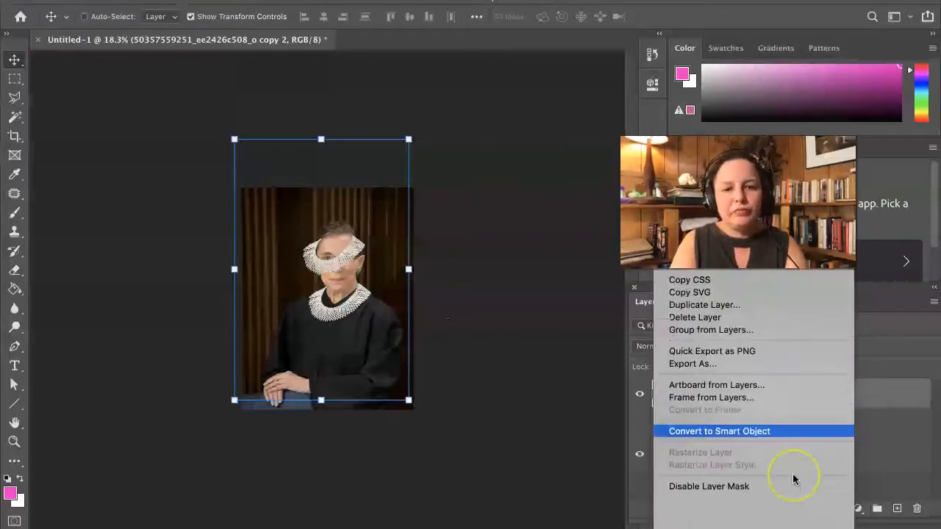
{"action": "scroll", "coordinate": [792, 479], "scroll_direction": "down", "scroll_amount": 5}
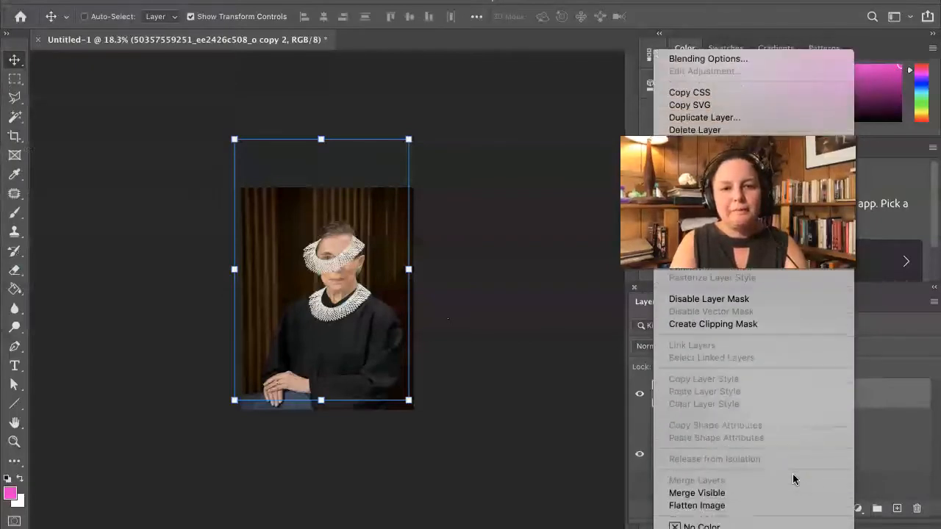
{"action": "left_click", "coordinate": [907, 392]}
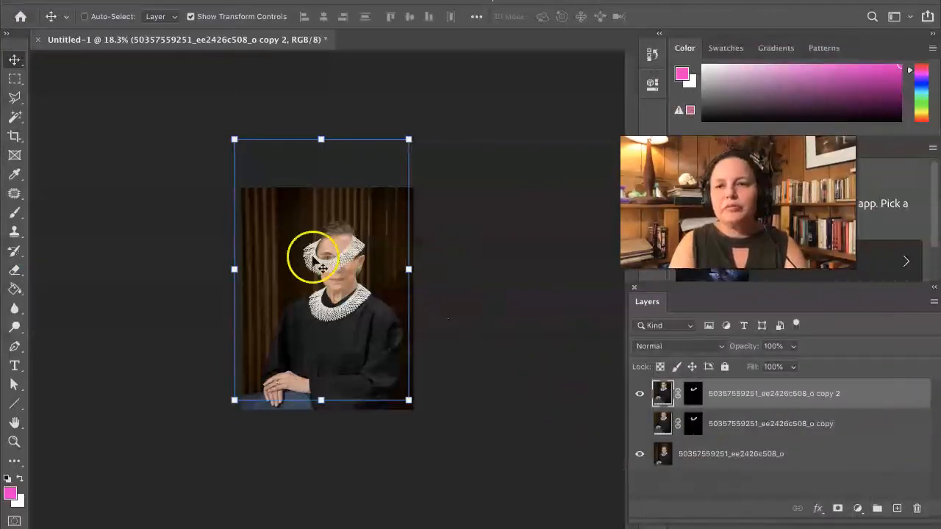
{"action": "left_click", "coordinate": [191, 16]}
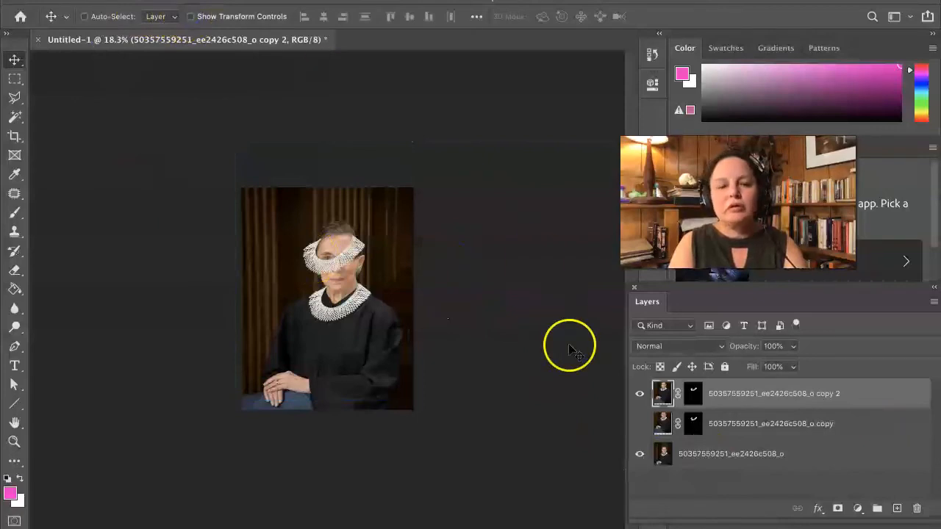
Step: Examine the layer merge and mask options for the top collar copy, briefly showing the first collar copy layer
{"action": "left_click", "coordinate": [771, 395]}
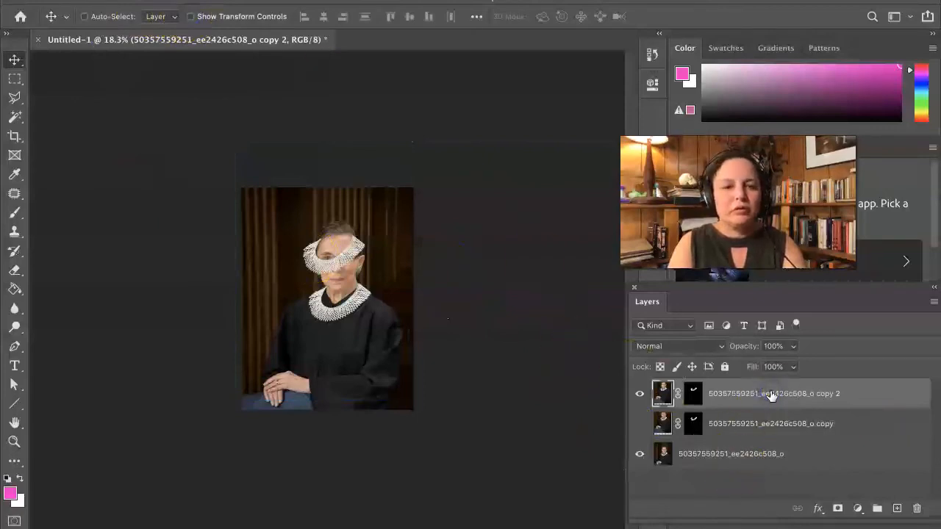
{"action": "left_click", "coordinate": [933, 302]}
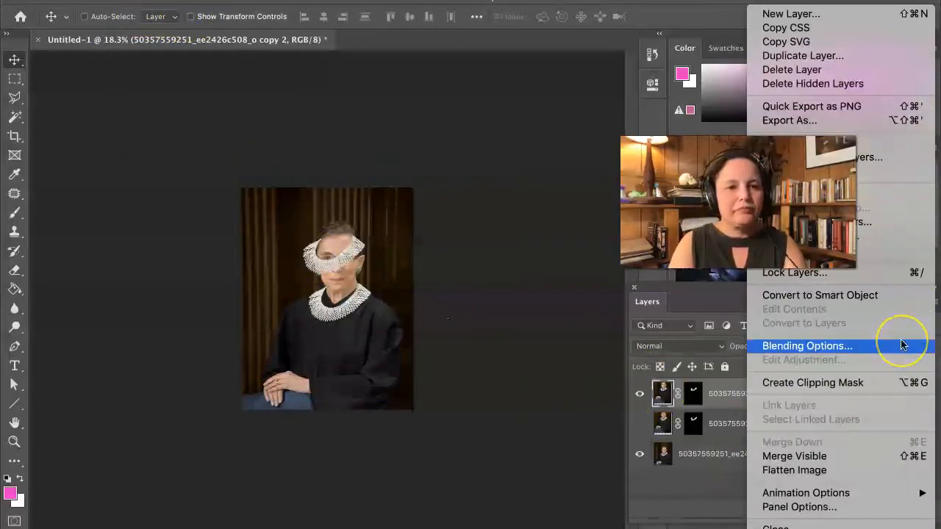
{"action": "left_click", "coordinate": [735, 420]}
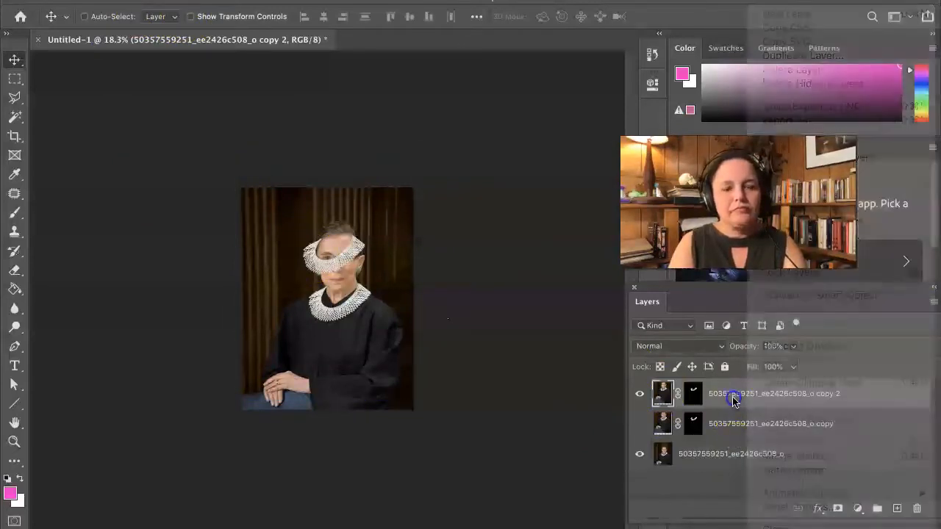
{"action": "left_click", "coordinate": [639, 423]}
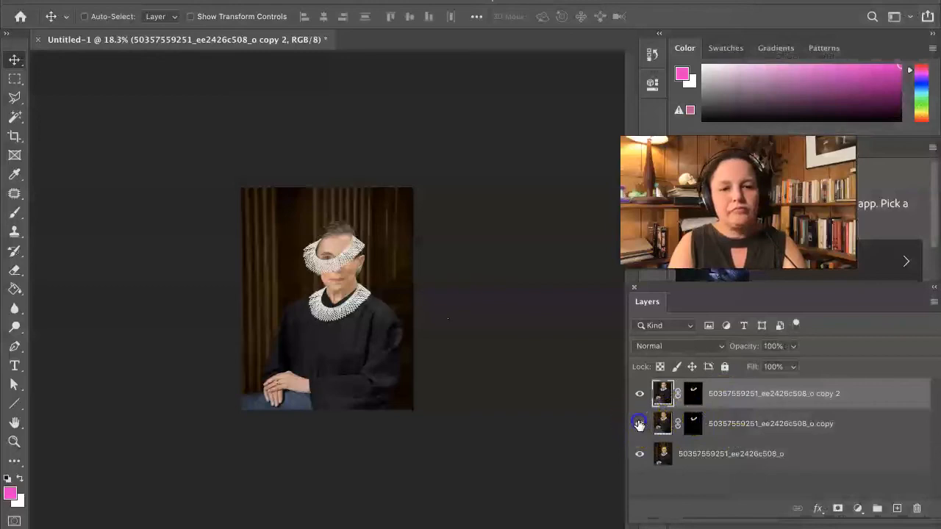
{"action": "left_click", "coordinate": [715, 402]}
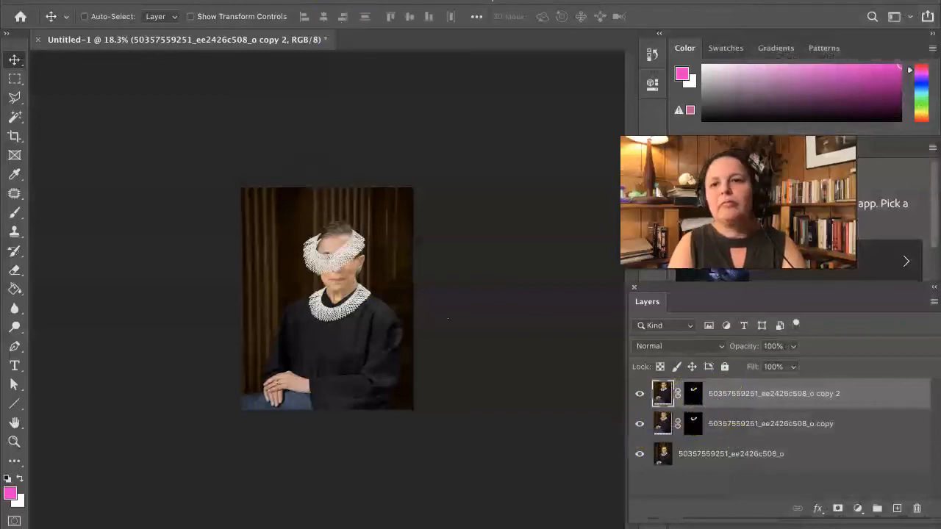
{"action": "left_click", "coordinate": [224, 1]}
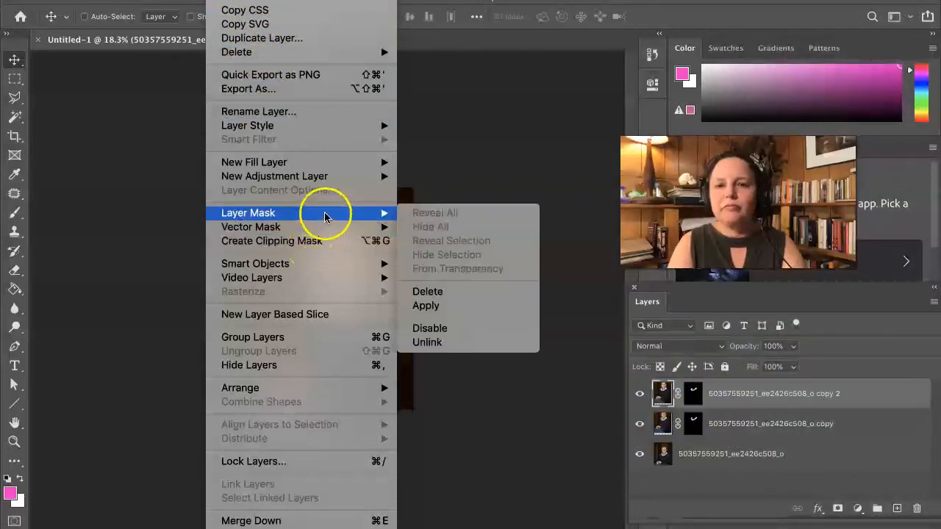
{"action": "left_click", "coordinate": [391, 224]}
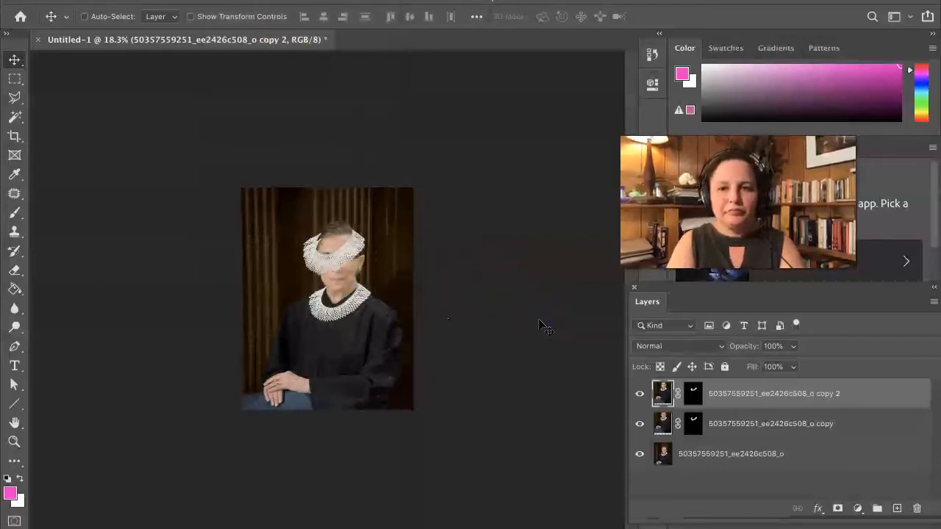
{"action": "left_click", "coordinate": [640, 426]}
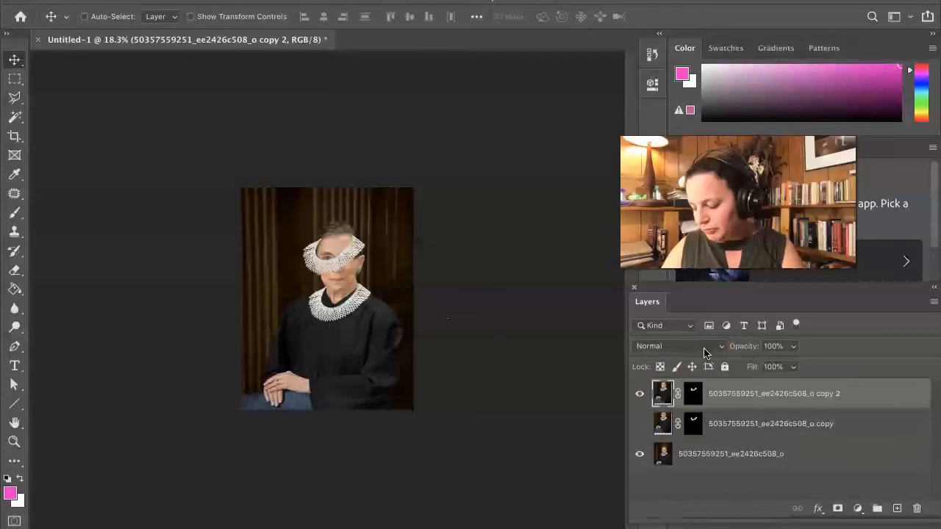
Step: Show the transform controls and apply the top collar copy's layer mask so only the collar pixels are kept
{"action": "left_click", "coordinate": [190, 16]}
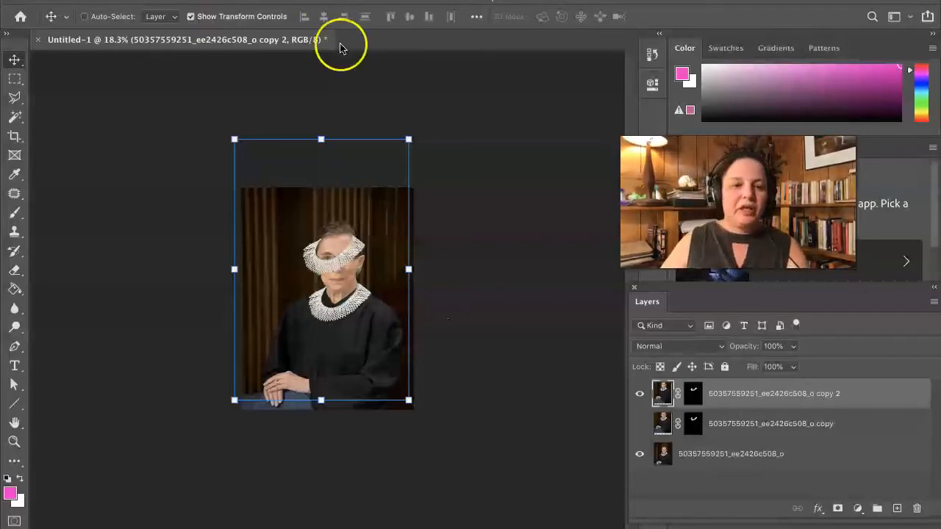
{"action": "left_click", "coordinate": [720, 394]}
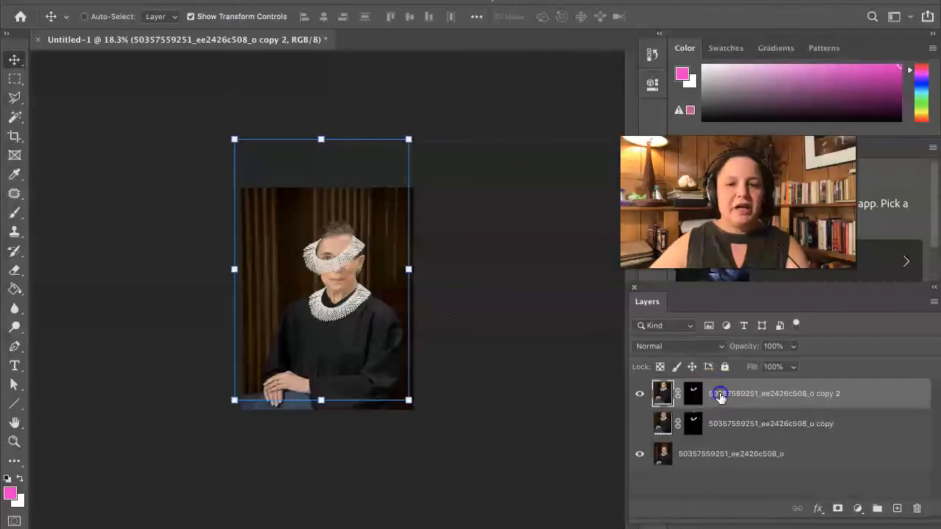
{"action": "left_click_drag", "start_coordinate": [693, 397], "coordinate": [348, 247]}
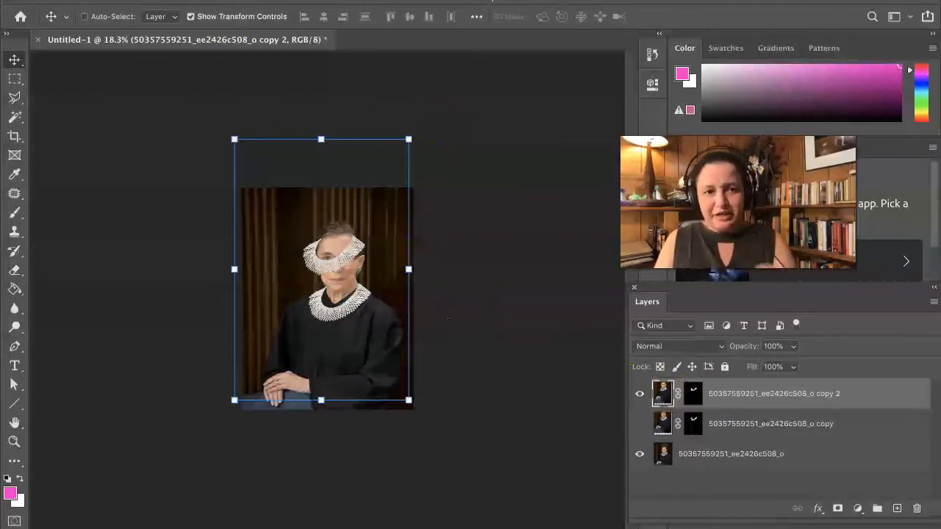
{"action": "left_click", "coordinate": [224, 0]}
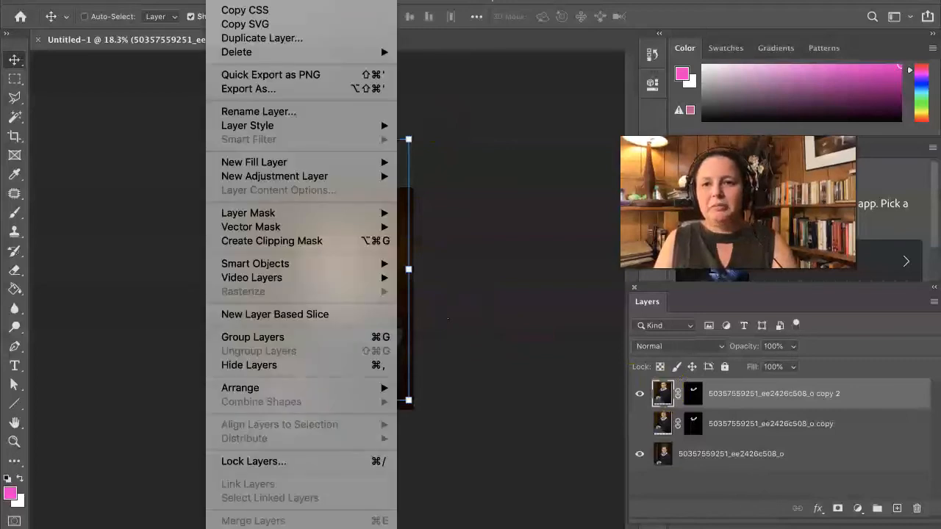
{"action": "mouse_move", "coordinate": [294, 162]}
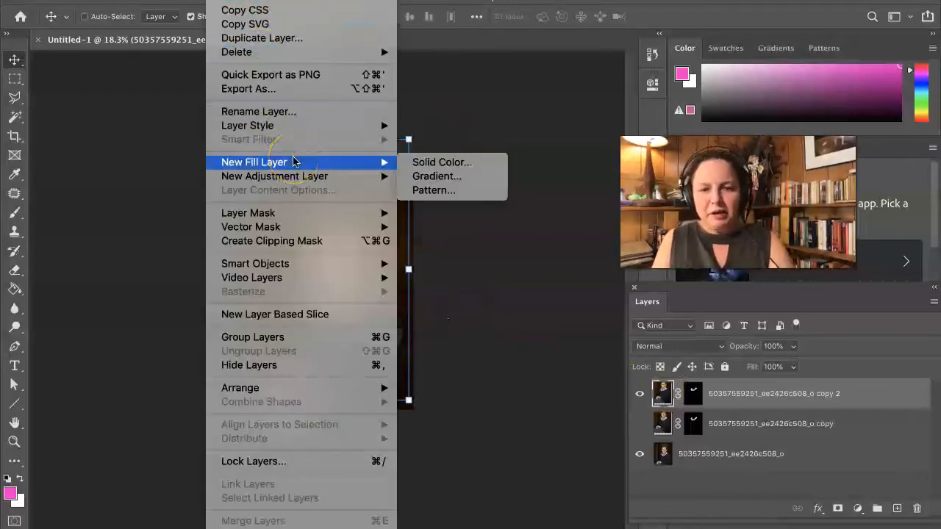
{"action": "mouse_move", "coordinate": [307, 214]}
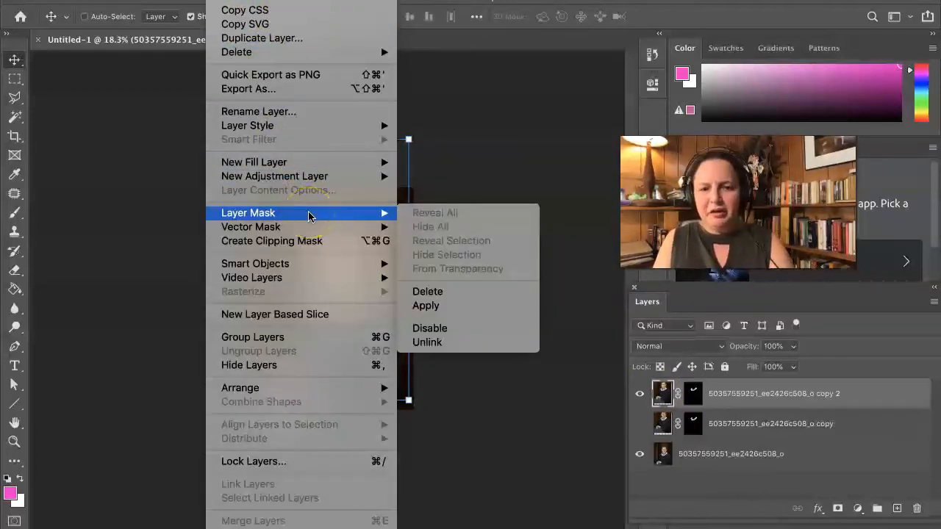
{"action": "left_click", "coordinate": [457, 308]}
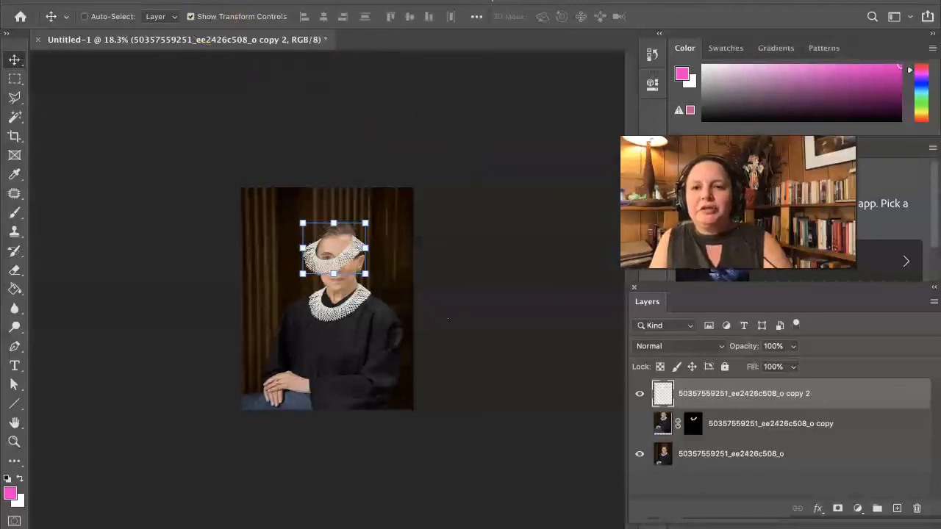
Step: Flip the top collar copy vertically so it arches over the forehead
{"action": "left_click", "coordinate": [151, 0]}
{"action": "mouse_move", "coordinate": [217, 319]}
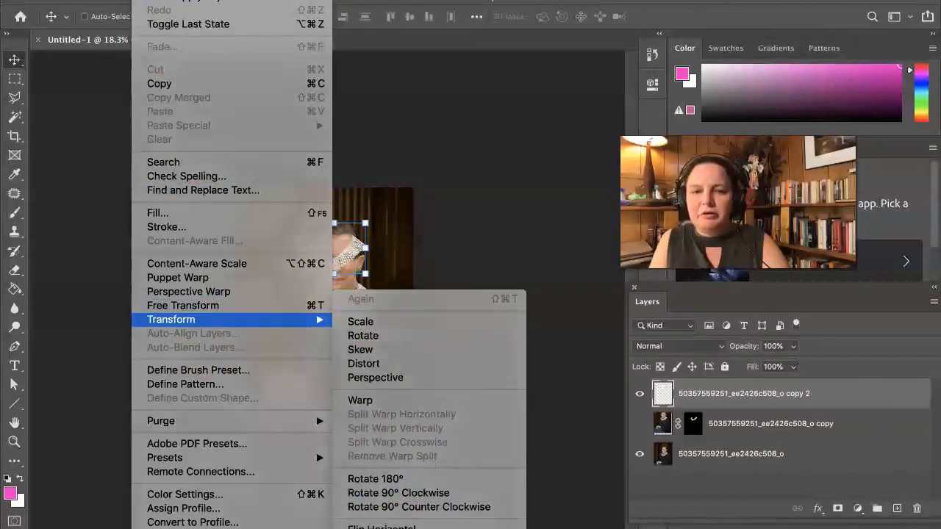
{"action": "left_click", "coordinate": [381, 527]}
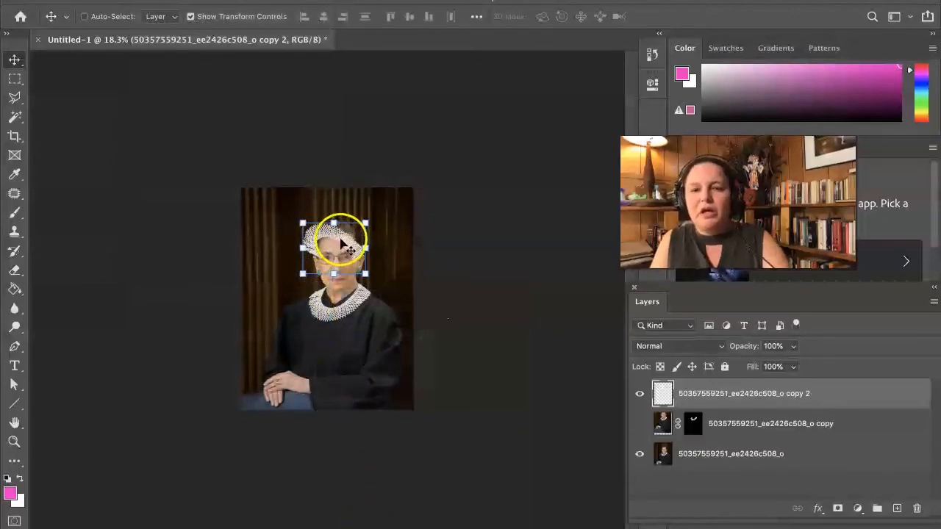
{"action": "scroll", "coordinate": [336, 237], "scroll_direction": "up", "scroll_amount": 1}
{"action": "scroll", "coordinate": [354, 198], "scroll_direction": "up", "scroll_amount": 3}
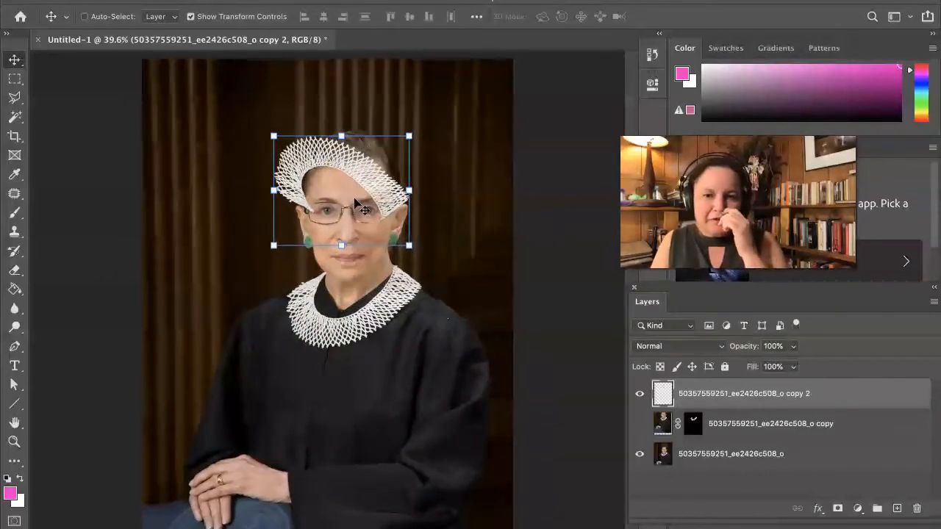
{"action": "left_click", "coordinate": [372, 157]}
{"action": "left_click_drag", "start_coordinate": [373, 158], "coordinate": [304, 188]}
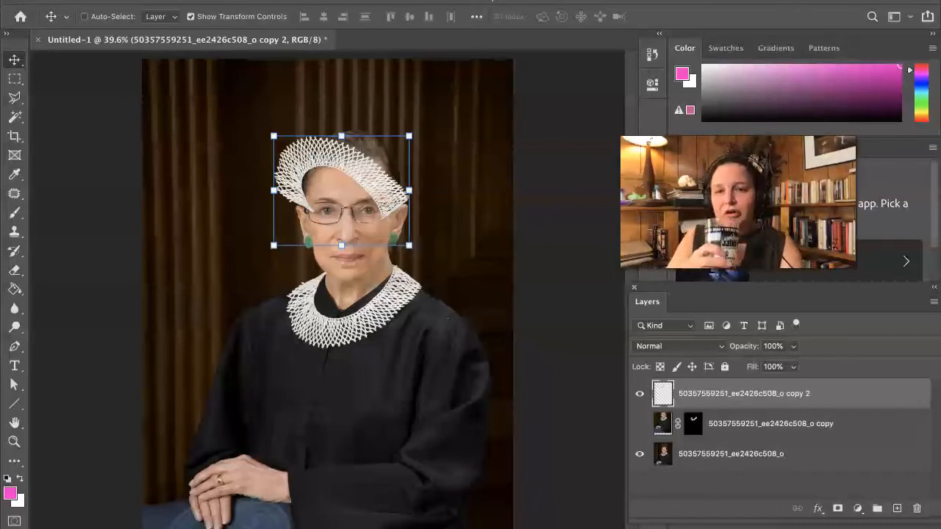
Step: Distort the flipped collar copy by pulling its four corners outward to about 176% width and 123% height, so it fans around the head
{"action": "left_click", "coordinate": [158, 0]}
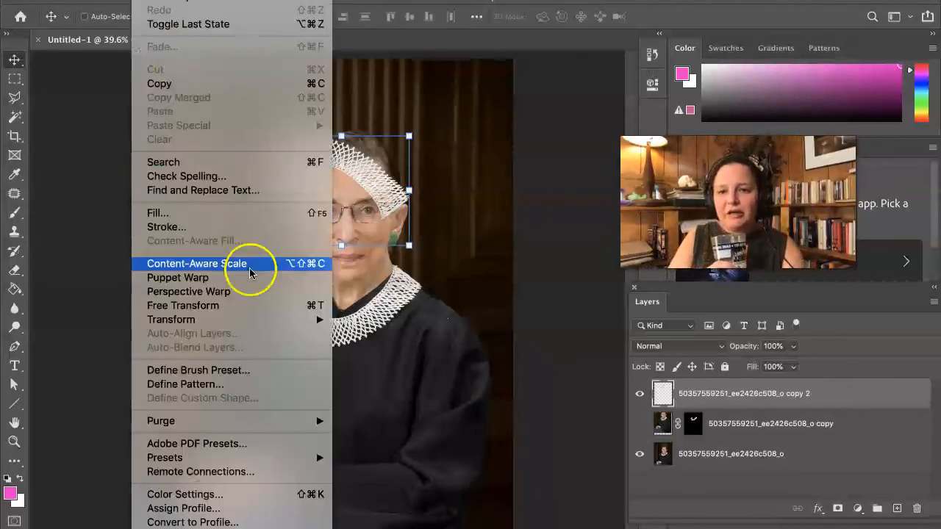
{"action": "mouse_move", "coordinate": [276, 329]}
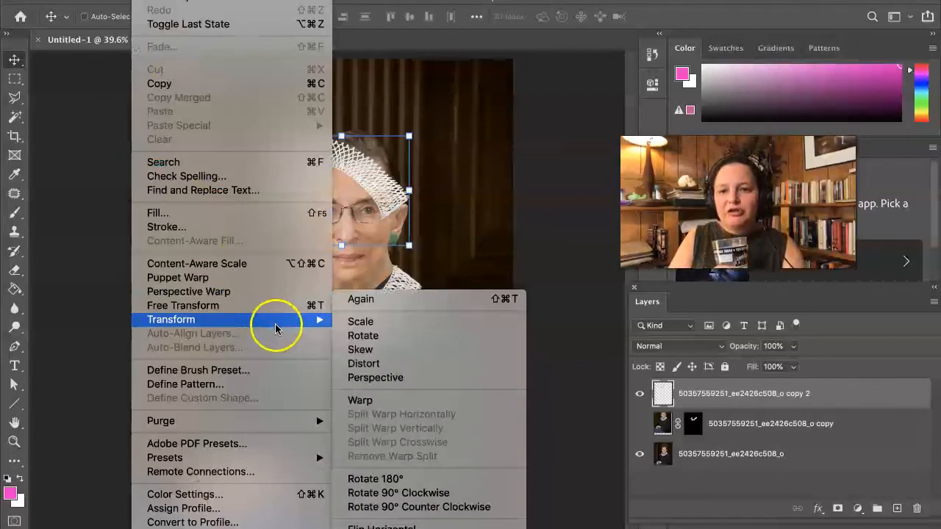
{"action": "left_click", "coordinate": [373, 364]}
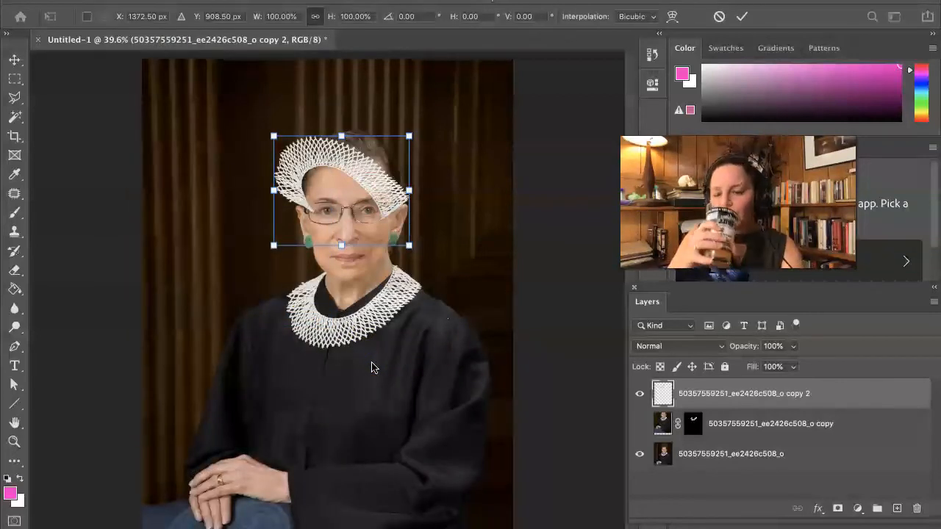
{"action": "left_click_drag", "start_coordinate": [408, 136], "coordinate": [493, 82]}
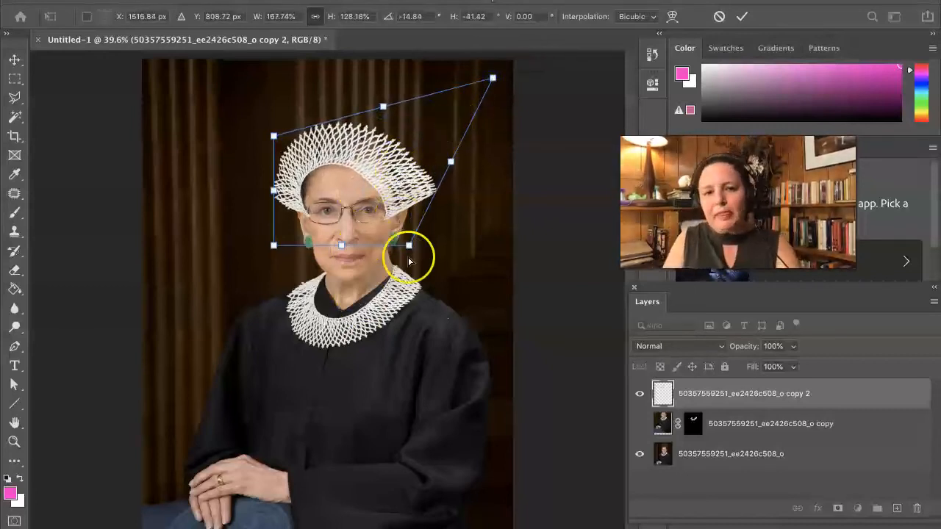
{"action": "left_click_drag", "start_coordinate": [412, 251], "coordinate": [428, 228]}
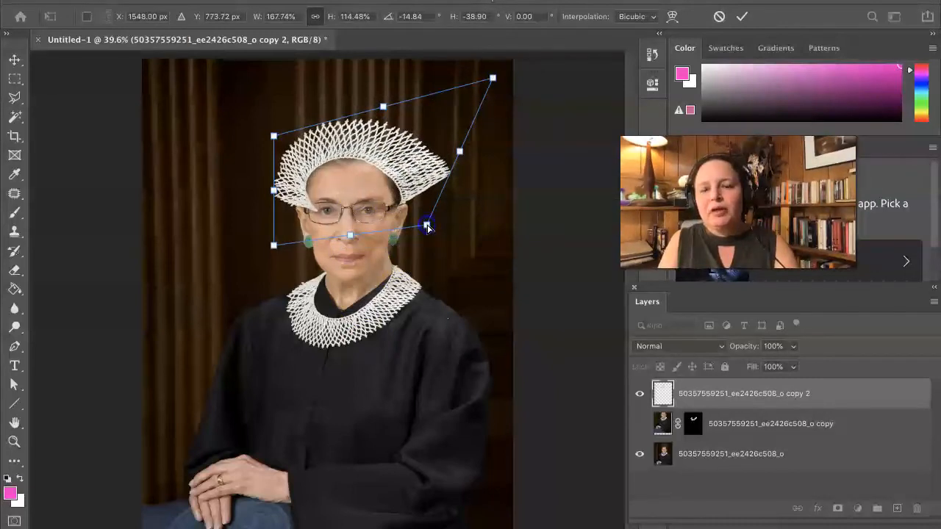
{"action": "left_click_drag", "start_coordinate": [272, 136], "coordinate": [257, 116]}
{"action": "left_click_drag", "start_coordinate": [273, 246], "coordinate": [254, 248]}
{"action": "left_click_drag", "start_coordinate": [251, 254], "coordinate": [252, 254]}
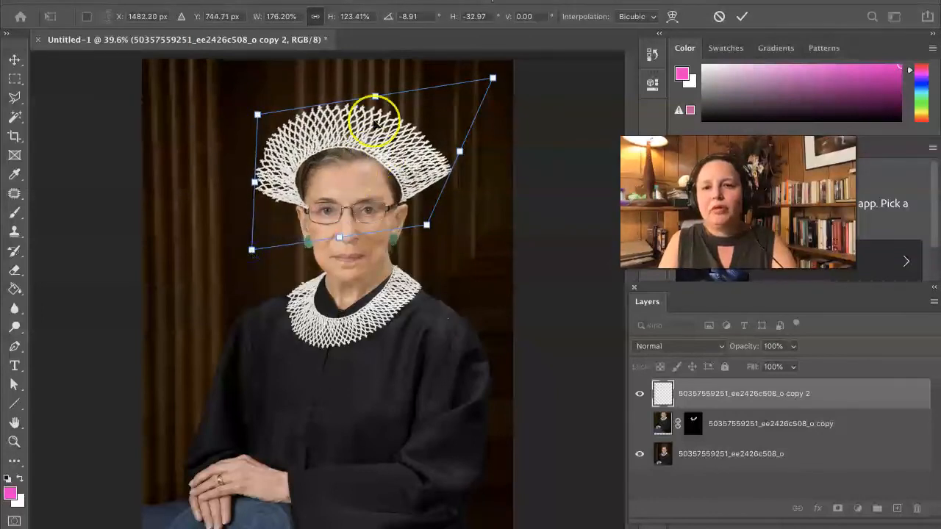
Step: Refine the collar's distortion by shifting its upper edge right and drawing its right side inward to about 127% width, fitting the head closely
{"action": "left_click_drag", "start_coordinate": [377, 96], "coordinate": [390, 96]}
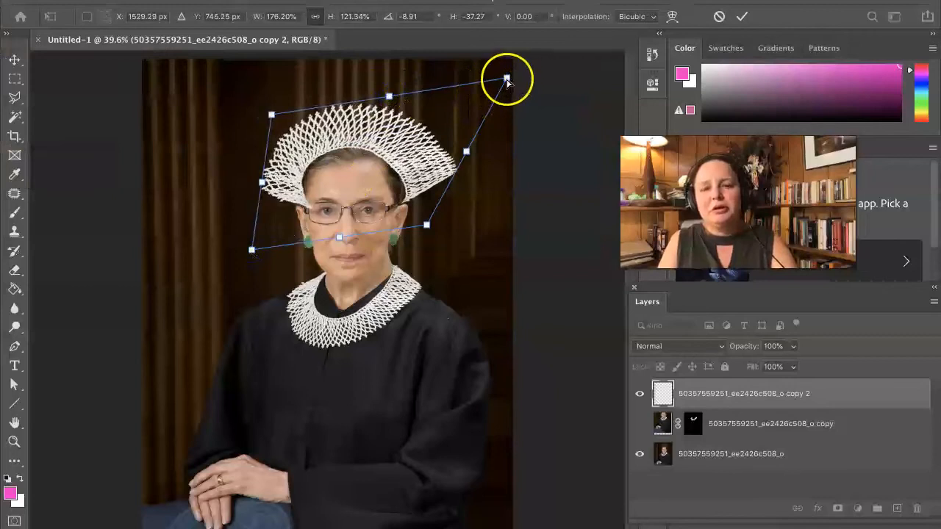
{"action": "left_click_drag", "start_coordinate": [506, 81], "coordinate": [455, 97]}
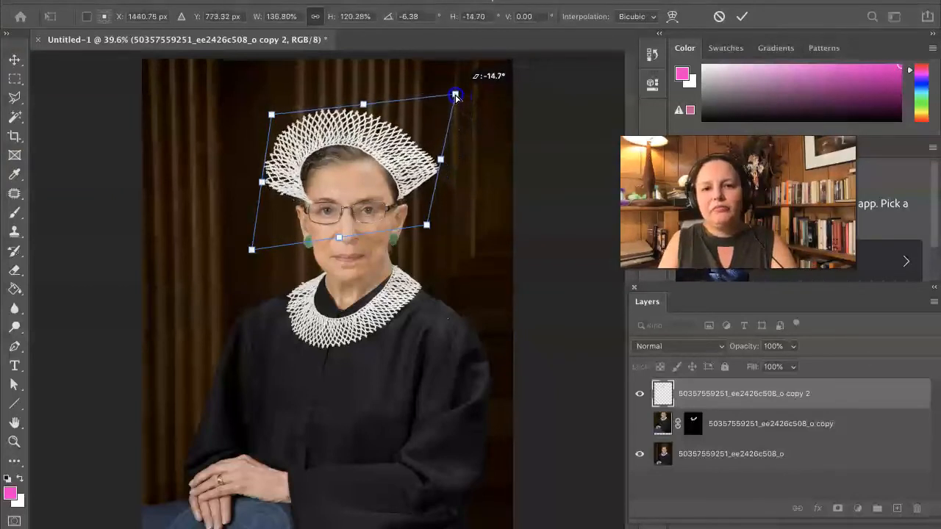
{"action": "left_click_drag", "start_coordinate": [436, 160], "coordinate": [428, 162]}
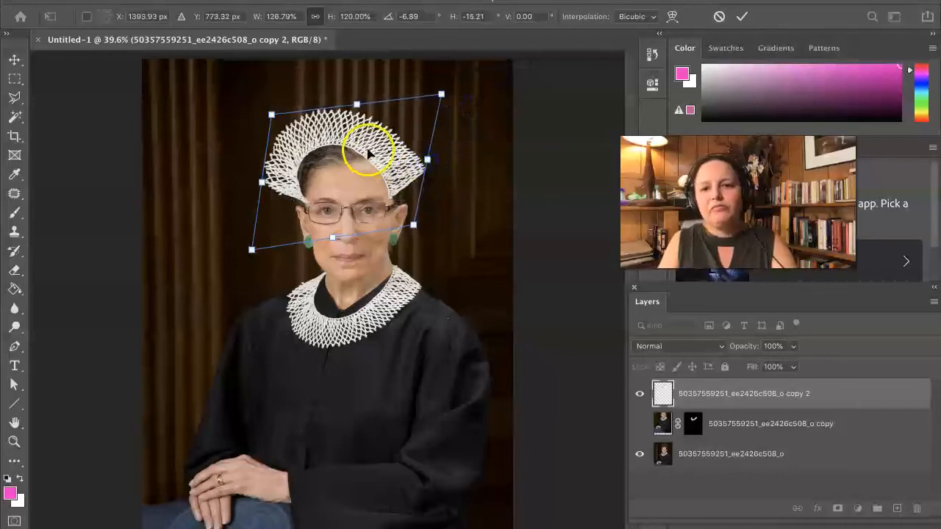
Step: Move, stretch and skew the copied lace collar to about 143% width and 126% height around the head as a crown, and apply the transform
{"action": "mouse_move", "coordinate": [367, 149]}
{"action": "left_mouse_down"}
{"action": "mouse_move", "coordinate": [384, 157]}
{"action": "mouse_move", "coordinate": [375, 150]}
{"action": "left_mouse_up"}
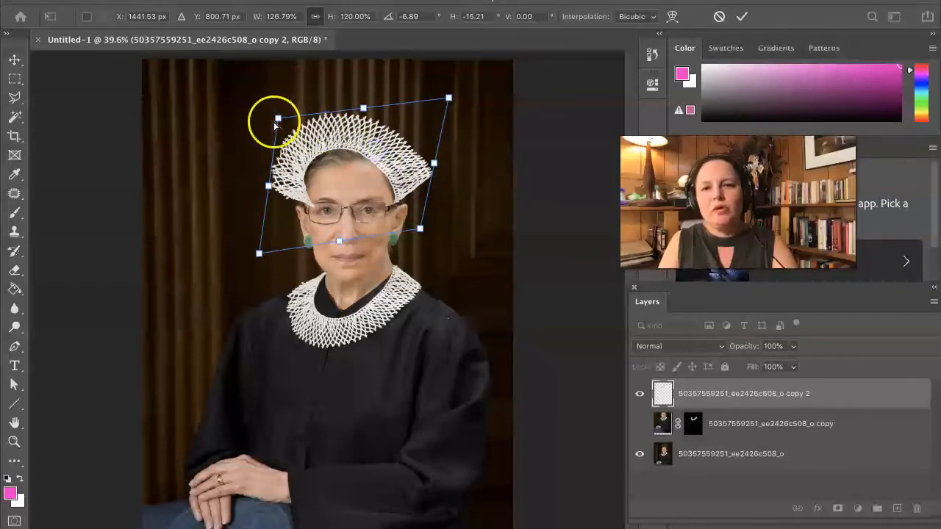
{"action": "left_click_drag", "start_coordinate": [360, 115], "coordinate": [373, 98]}
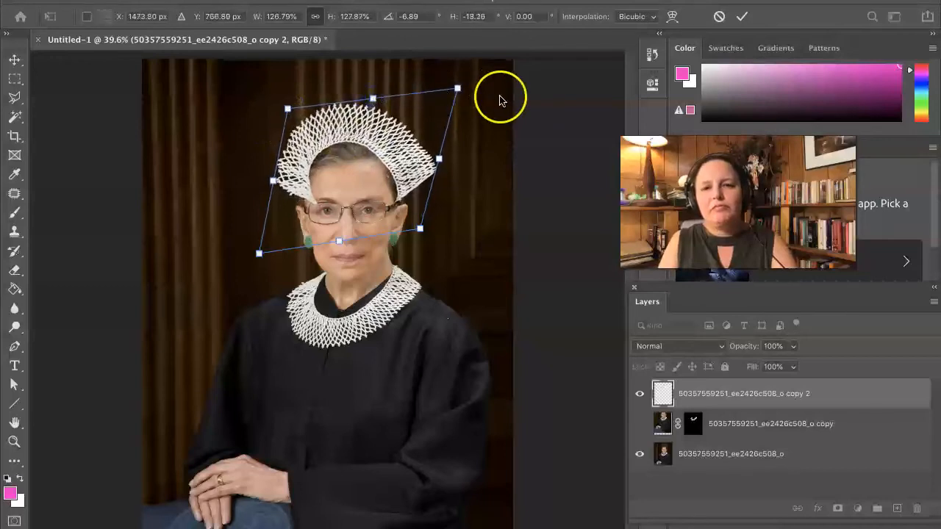
{"action": "left_click_drag", "start_coordinate": [272, 182], "coordinate": [260, 182]}
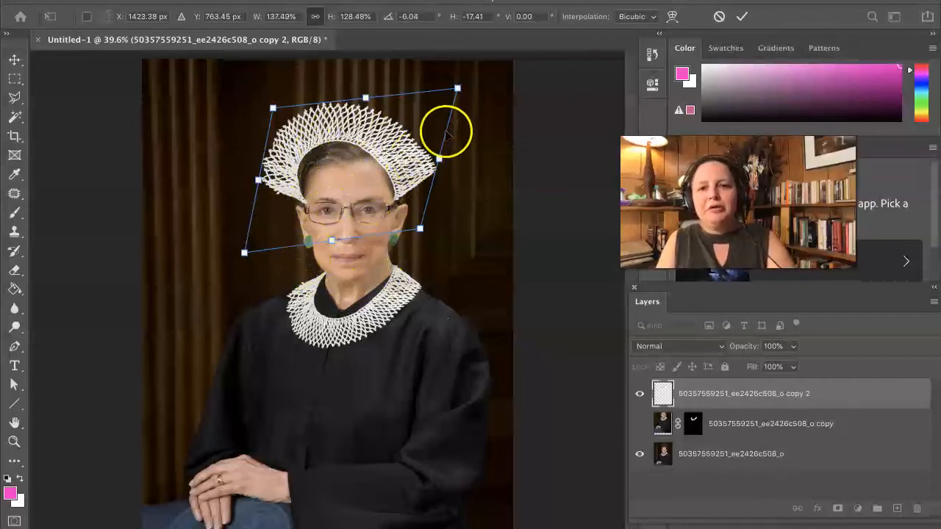
{"action": "left_click_drag", "start_coordinate": [457, 90], "coordinate": [464, 82]}
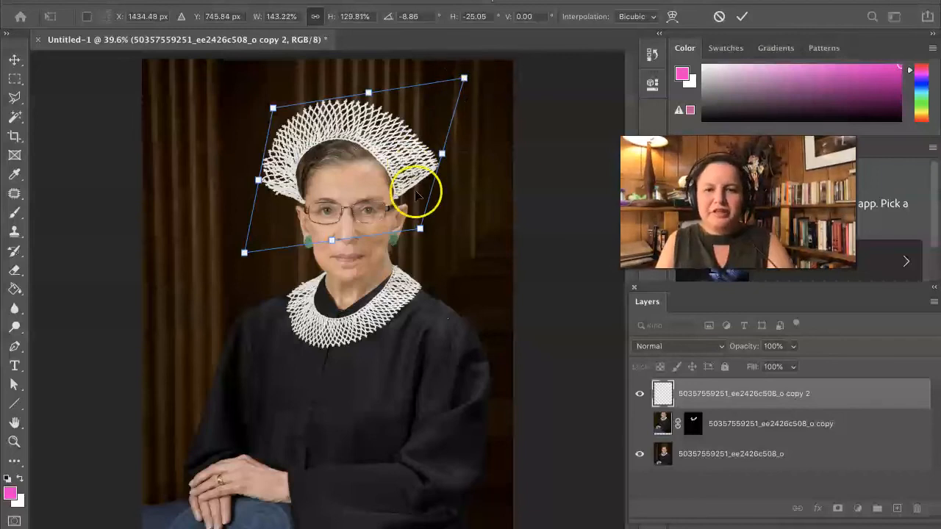
{"action": "left_click_drag", "start_coordinate": [419, 230], "coordinate": [423, 216]}
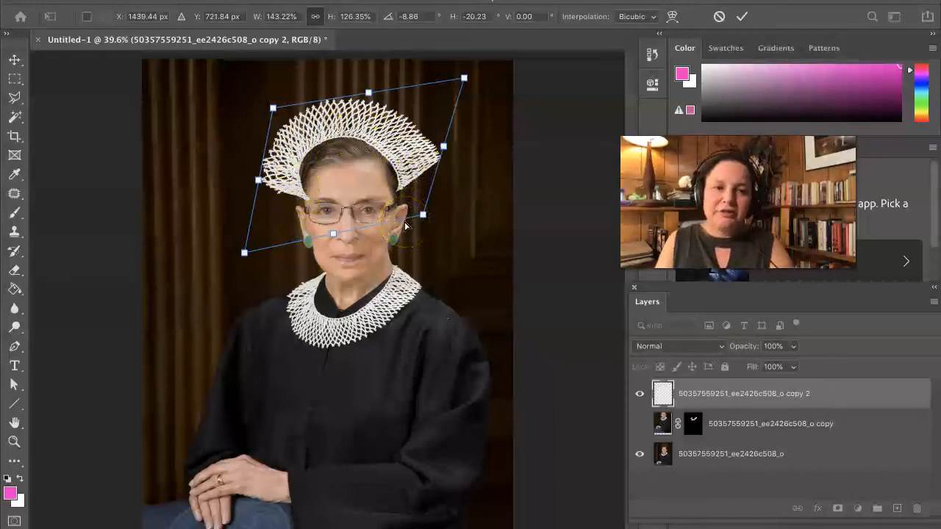
{"action": "left_click", "coordinate": [739, 18]}
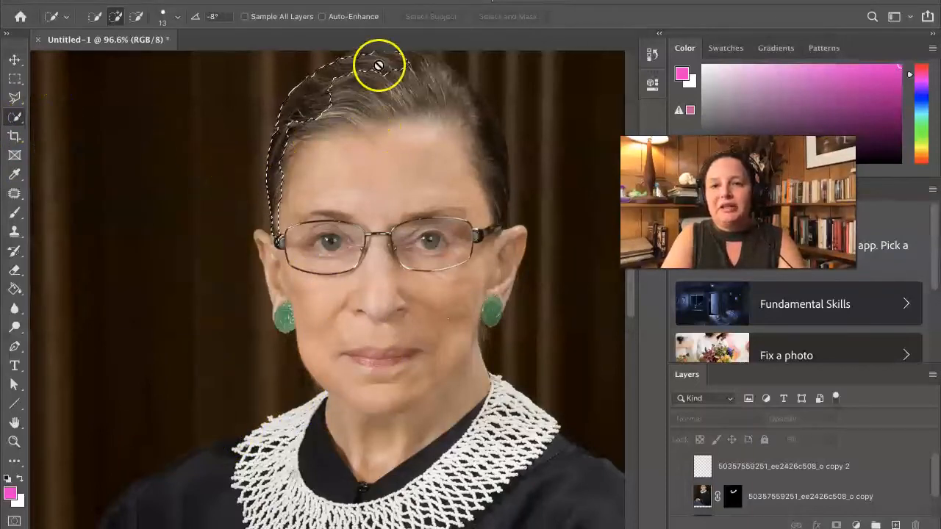
Step: Try to extend the quick selection along the top edge of the hair
{"action": "scroll", "coordinate": [383, 77], "scroll_direction": "up", "scroll_amount": 2}
{"action": "scroll", "coordinate": [382, 77], "scroll_direction": "up", "scroll_amount": 1}
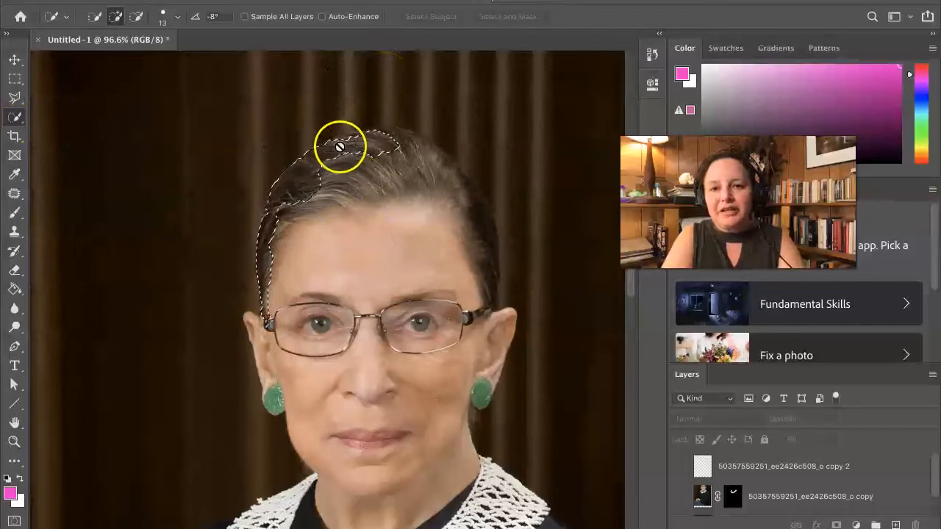
{"action": "scroll", "coordinate": [345, 150], "scroll_direction": "up", "scroll_amount": 1}
{"action": "scroll", "coordinate": [344, 150], "scroll_direction": "up", "scroll_amount": 5}
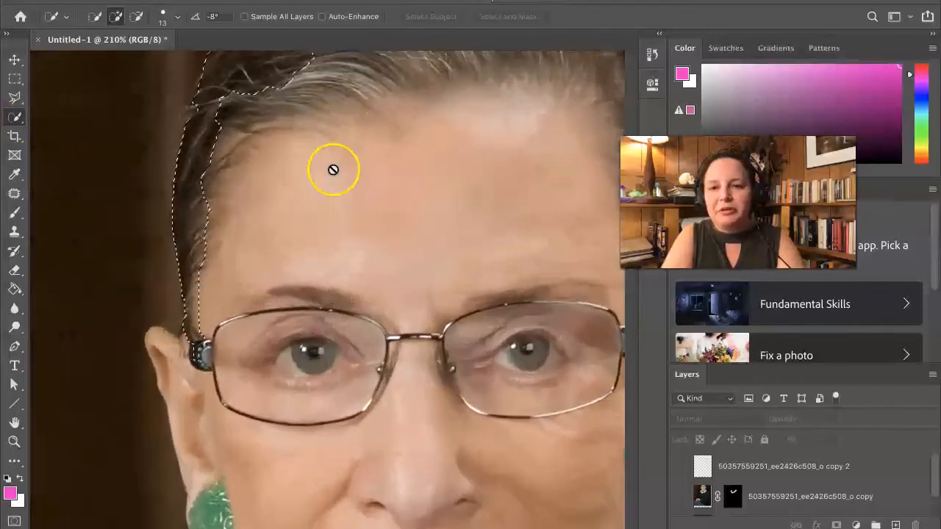
{"action": "scroll", "coordinate": [332, 169], "scroll_direction": "up", "scroll_amount": 1}
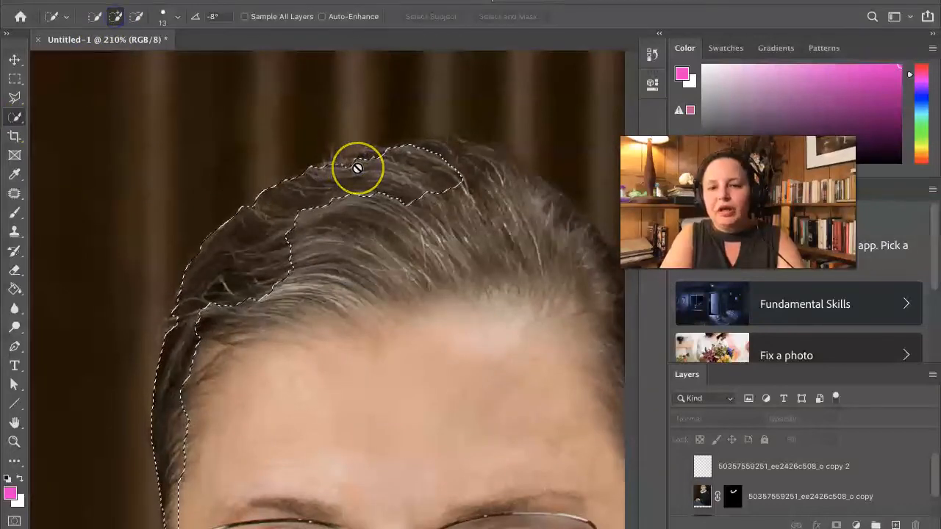
{"action": "left_click_drag", "start_coordinate": [357, 163], "coordinate": [358, 171]}
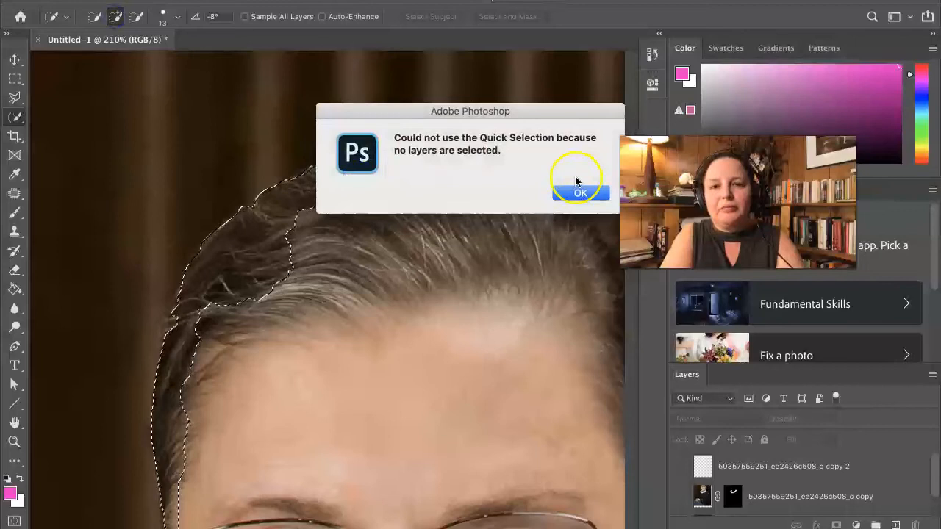
{"action": "left_click", "coordinate": [580, 193]}
{"action": "scroll", "coordinate": [764, 441], "scroll_direction": "down", "scroll_amount": 5}
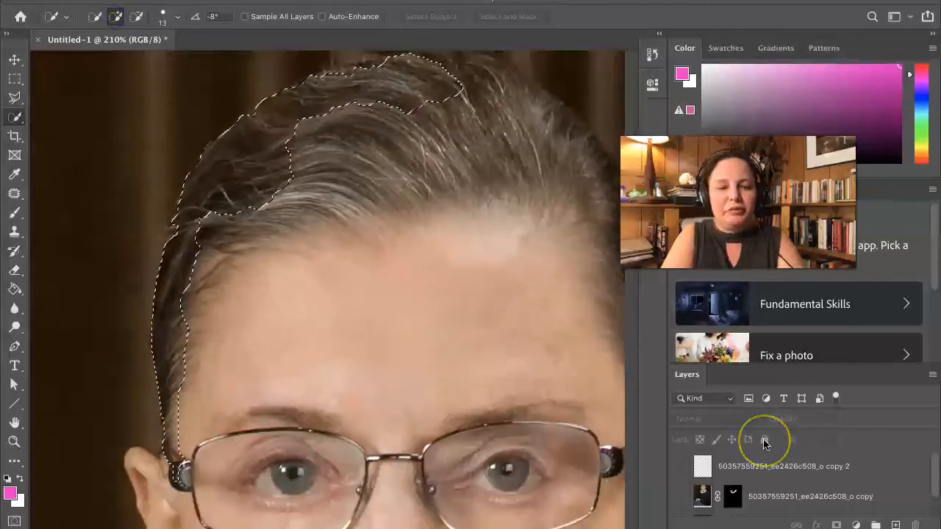
{"action": "scroll", "coordinate": [764, 446], "scroll_direction": "down", "scroll_amount": 1}
{"action": "left_click", "coordinate": [786, 500]}
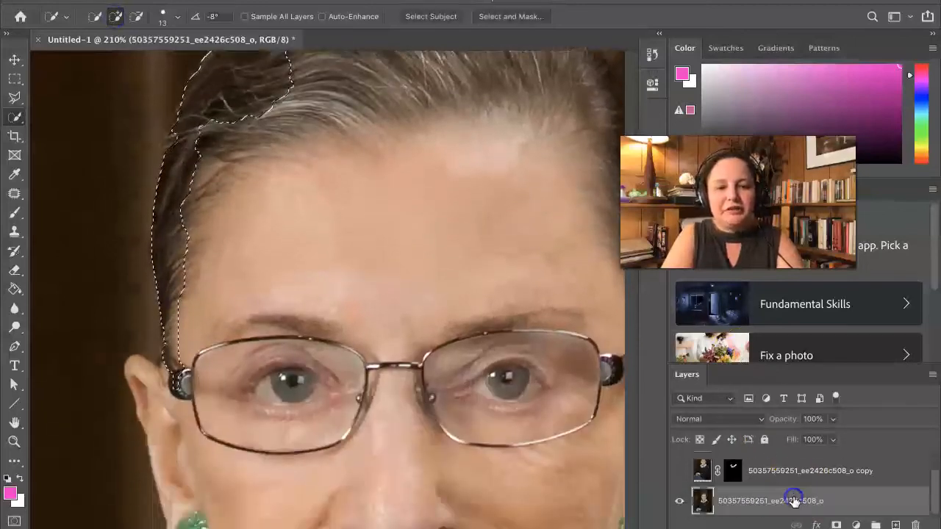
{"action": "scroll", "coordinate": [540, 252], "scroll_direction": "up", "scroll_amount": 6}
{"action": "mouse_move", "coordinate": [438, 242]}
{"action": "left_mouse_down"}
{"action": "mouse_move", "coordinate": [354, 216]}
{"action": "mouse_move", "coordinate": [303, 242]}
{"action": "left_mouse_up"}
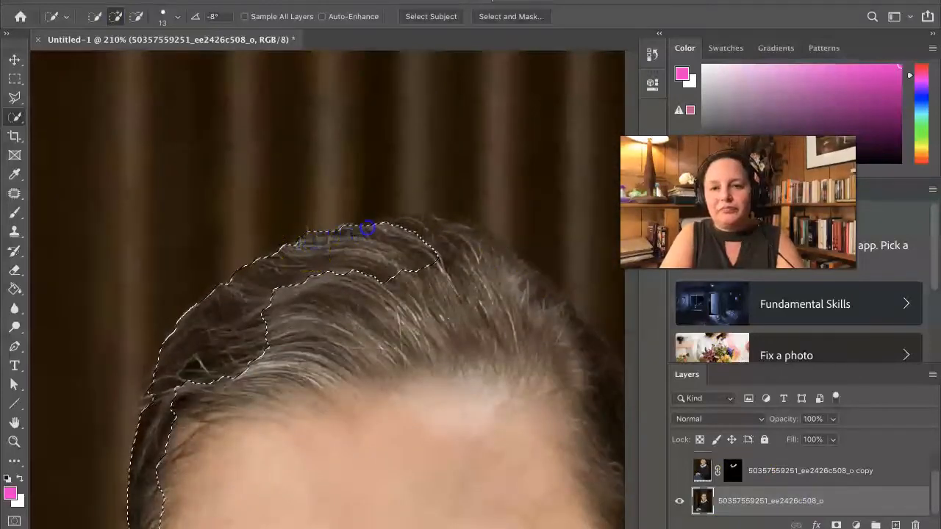
{"action": "left_click_drag", "start_coordinate": [413, 223], "coordinate": [496, 247]}
{"action": "left_click_drag", "start_coordinate": [528, 285], "coordinate": [540, 303]}
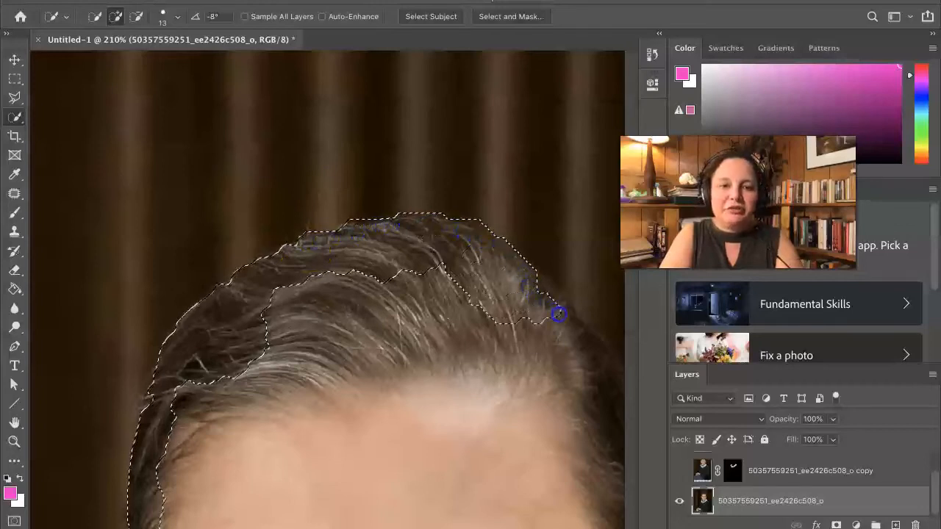
Step: Add the hair on the portrait's right side down to the ear and subtract the background spill beside it
{"action": "scroll", "coordinate": [576, 338], "scroll_direction": "right", "scroll_amount": 5}
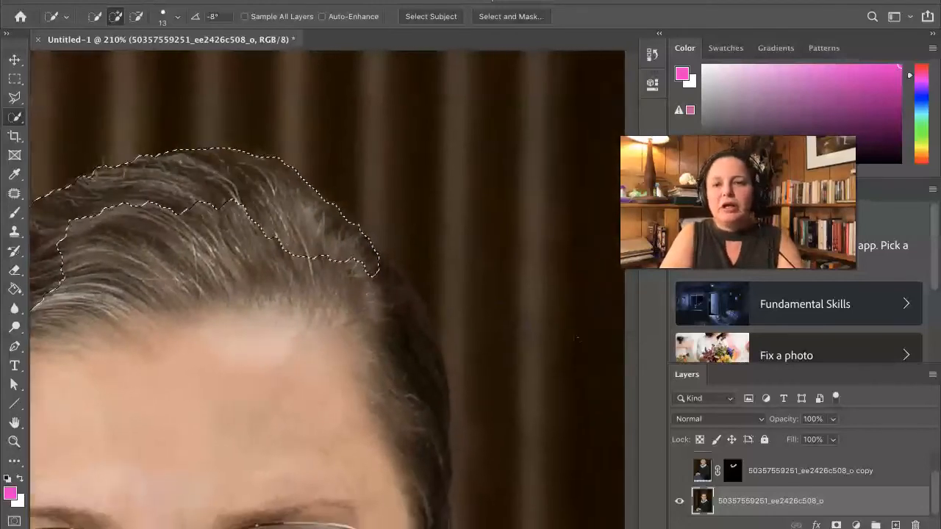
{"action": "scroll", "coordinate": [577, 338], "scroll_direction": "down", "scroll_amount": 2}
{"action": "left_click_drag", "start_coordinate": [358, 247], "coordinate": [397, 333]}
{"action": "left_click_drag", "start_coordinate": [394, 375], "coordinate": [390, 494]}
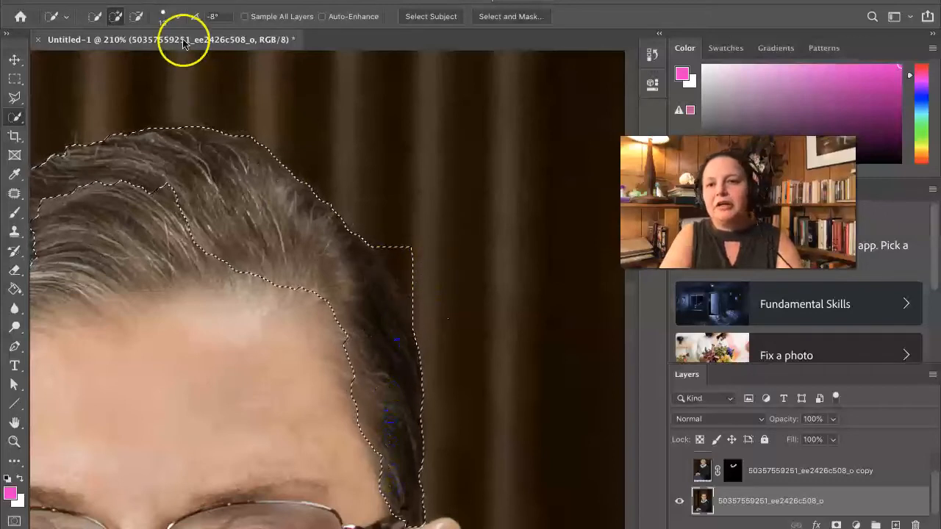
{"action": "left_click", "coordinate": [136, 16]}
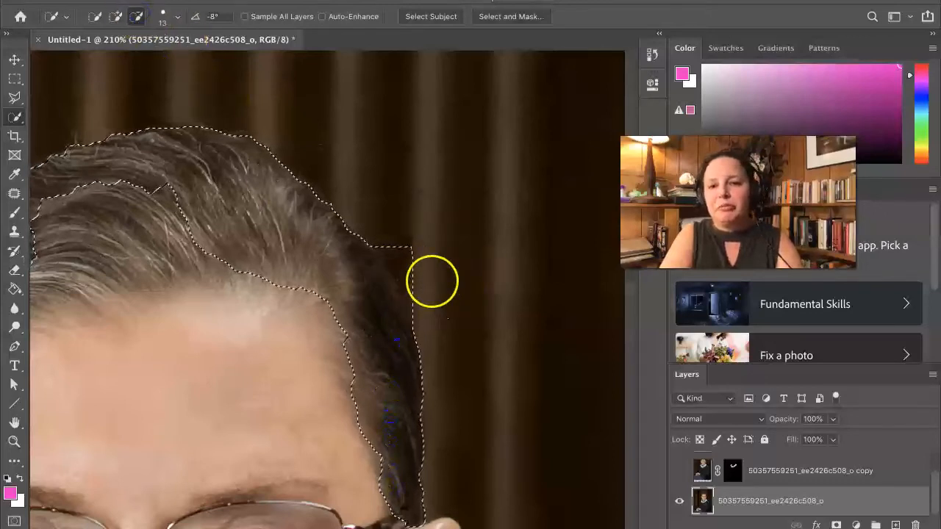
{"action": "left_click_drag", "start_coordinate": [389, 245], "coordinate": [383, 253]}
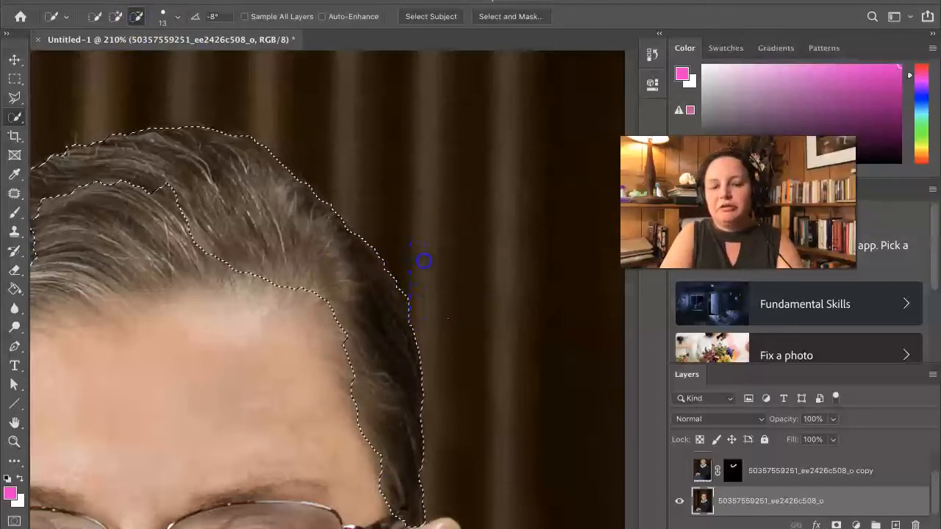
Step: Add the right-hand ear, green earring, face and neck to the selection, and subtract the background strip along the ear
{"action": "scroll", "coordinate": [425, 261], "scroll_direction": "down", "scroll_amount": 10}
{"action": "left_click", "coordinate": [114, 16]}
{"action": "left_click_drag", "start_coordinate": [374, 179], "coordinate": [389, 178]}
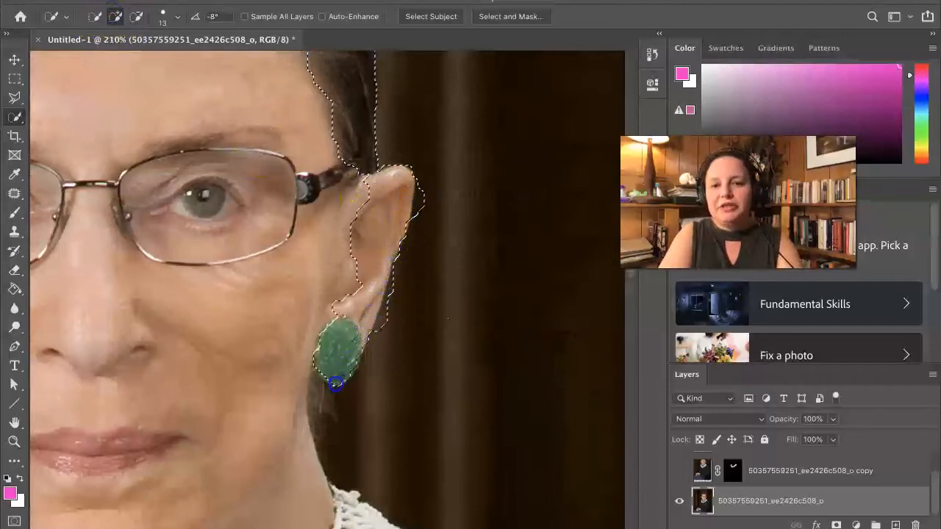
{"action": "left_click_drag", "start_coordinate": [300, 402], "coordinate": [279, 466]}
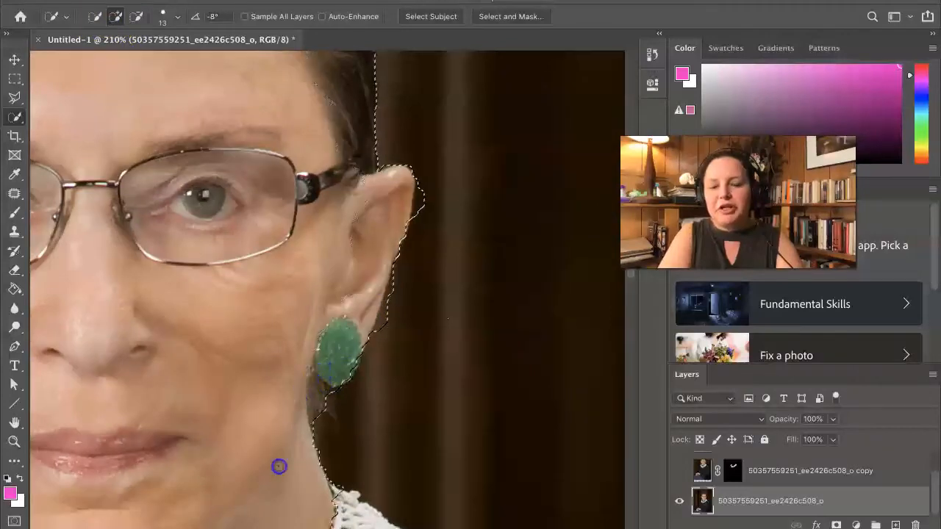
{"action": "mouse_move", "coordinate": [283, 511]}
{"action": "left_mouse_down"}
{"action": "mouse_move", "coordinate": [301, 406]}
{"action": "mouse_move", "coordinate": [244, 157]}
{"action": "mouse_move", "coordinate": [246, 84]}
{"action": "left_mouse_up"}
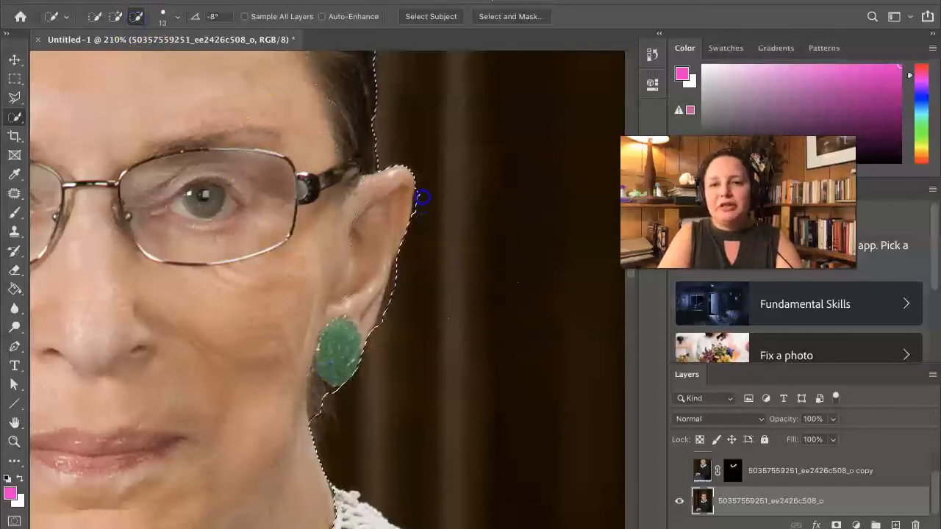
{"action": "left_click_drag", "start_coordinate": [421, 192], "coordinate": [394, 332]}
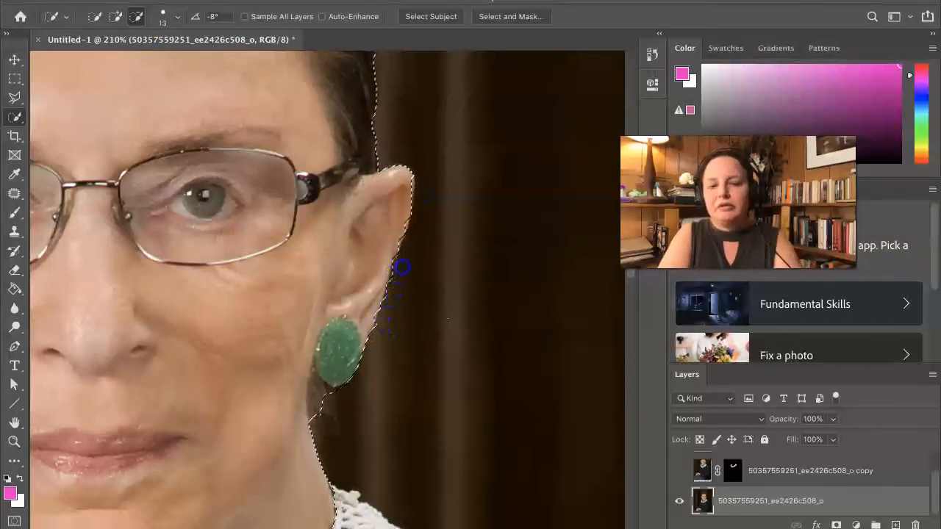
Step: Add the right half of the white lace collar and the robe's neckline to the quick selection
{"action": "scroll", "coordinate": [402, 413], "scroll_direction": "down", "scroll_amount": 5}
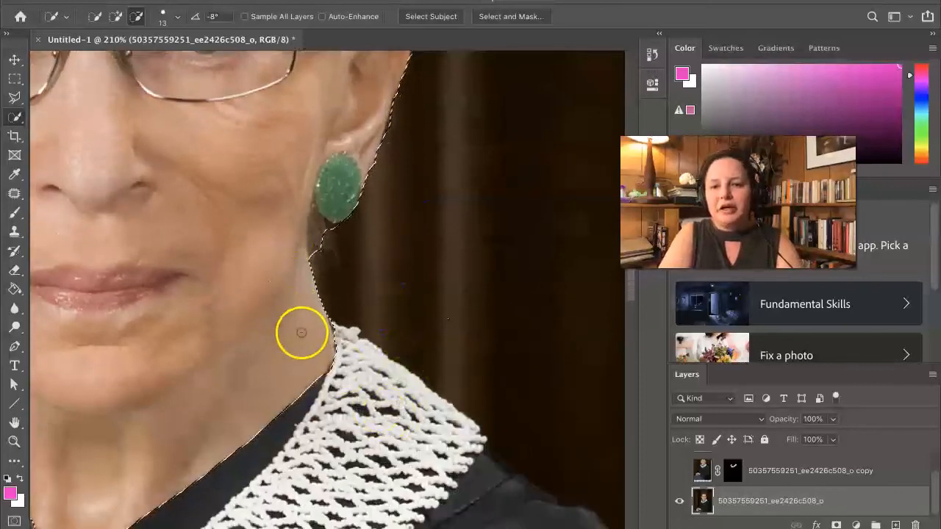
{"action": "left_click_drag", "start_coordinate": [326, 326], "coordinate": [360, 353]}
{"action": "left_click", "coordinate": [114, 18]}
{"action": "mouse_move", "coordinate": [319, 331]}
{"action": "left_mouse_down"}
{"action": "mouse_move", "coordinate": [355, 335]}
{"action": "mouse_move", "coordinate": [342, 355]}
{"action": "mouse_move", "coordinate": [384, 371]}
{"action": "mouse_move", "coordinate": [370, 353]}
{"action": "mouse_move", "coordinate": [409, 413]}
{"action": "left_mouse_up"}
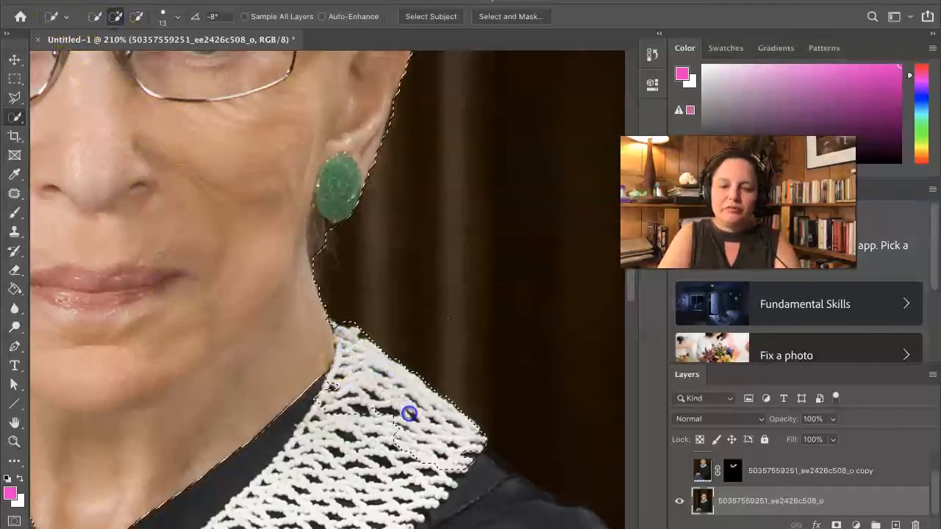
{"action": "scroll", "coordinate": [409, 413], "scroll_direction": "down", "scroll_amount": 5}
{"action": "scroll", "coordinate": [409, 414], "scroll_direction": "right", "scroll_amount": 3}
{"action": "left_click", "coordinate": [358, 357], "text": "alt"}
{"action": "left_click", "coordinate": [233, 354], "text": "alt"}
{"action": "mouse_move", "coordinate": [316, 441]}
{"action": "left_mouse_down"}
{"action": "mouse_move", "coordinate": [336, 459]}
{"action": "mouse_move", "coordinate": [257, 467]}
{"action": "mouse_move", "coordinate": [196, 458]}
{"action": "mouse_move", "coordinate": [147, 397]}
{"action": "left_mouse_up"}
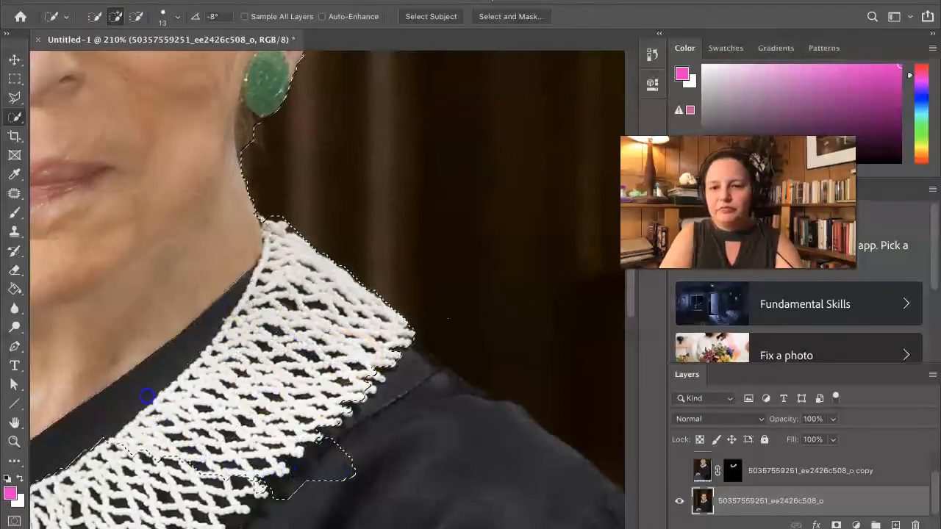
Step: Extend the quick selection over the robe's right-hand shoulder and upper sleeve
{"action": "mouse_move", "coordinate": [403, 508]}
{"action": "left_mouse_down"}
{"action": "mouse_move", "coordinate": [429, 484]}
{"action": "mouse_move", "coordinate": [432, 457]}
{"action": "mouse_move", "coordinate": [501, 467]}
{"action": "mouse_move", "coordinate": [557, 492]}
{"action": "left_mouse_up"}
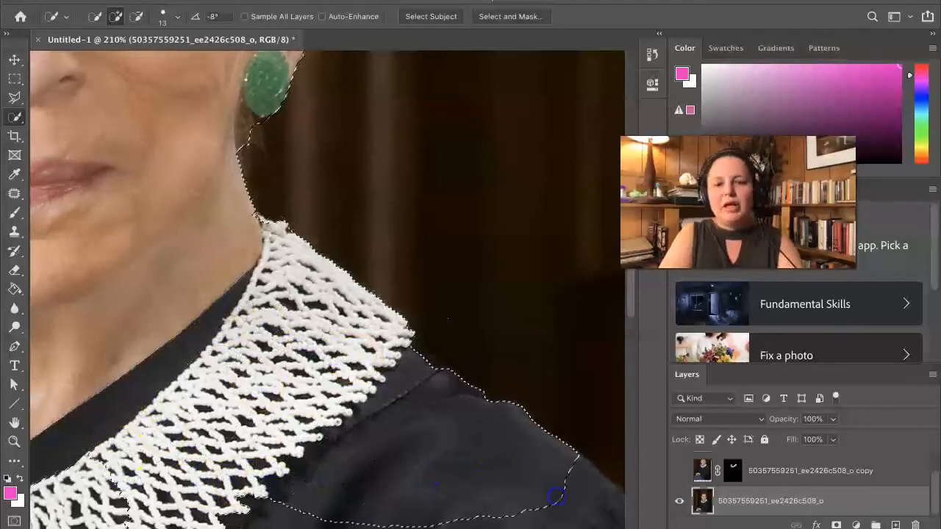
{"action": "scroll", "coordinate": [495, 451], "scroll_direction": "down", "scroll_amount": 10}
{"action": "scroll", "coordinate": [496, 451], "scroll_direction": "right", "scroll_amount": 10}
{"action": "mouse_move", "coordinate": [382, 372]}
{"action": "left_mouse_down"}
{"action": "mouse_move", "coordinate": [332, 341]}
{"action": "mouse_move", "coordinate": [361, 348]}
{"action": "left_mouse_up"}
{"action": "left_click_drag", "start_coordinate": [413, 364], "coordinate": [434, 446]}
{"action": "scroll", "coordinate": [450, 471], "scroll_direction": "down", "scroll_amount": 10}
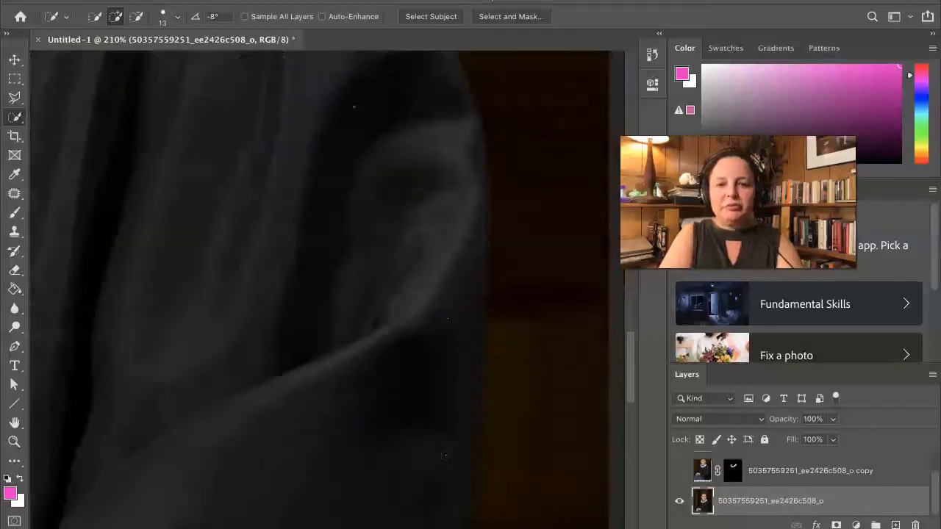
Step: Extend the quick selection down the outer edge of the right-hand sleeve into its dark lower folds
{"action": "left_click_drag", "start_coordinate": [443, 456], "coordinate": [466, 302]}
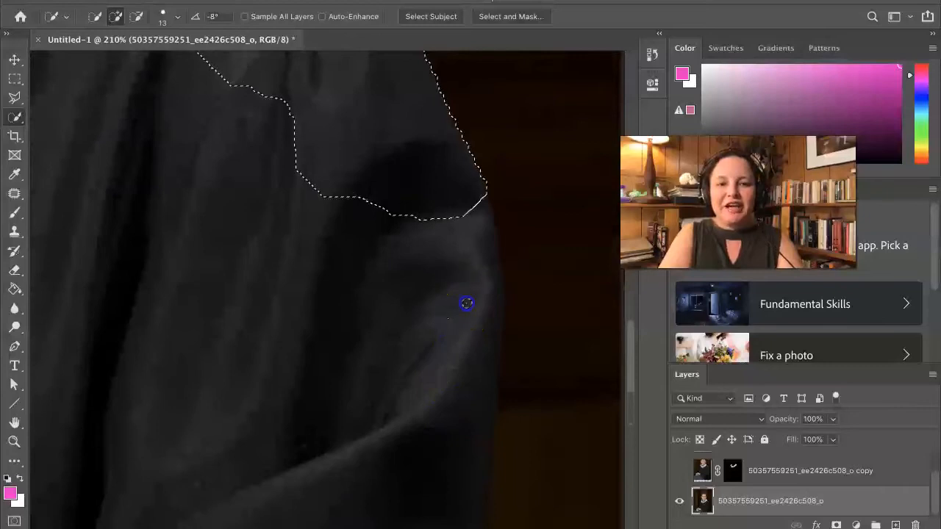
{"action": "left_click_drag", "start_coordinate": [454, 388], "coordinate": [456, 319]}
{"action": "left_click", "coordinate": [456, 485]}
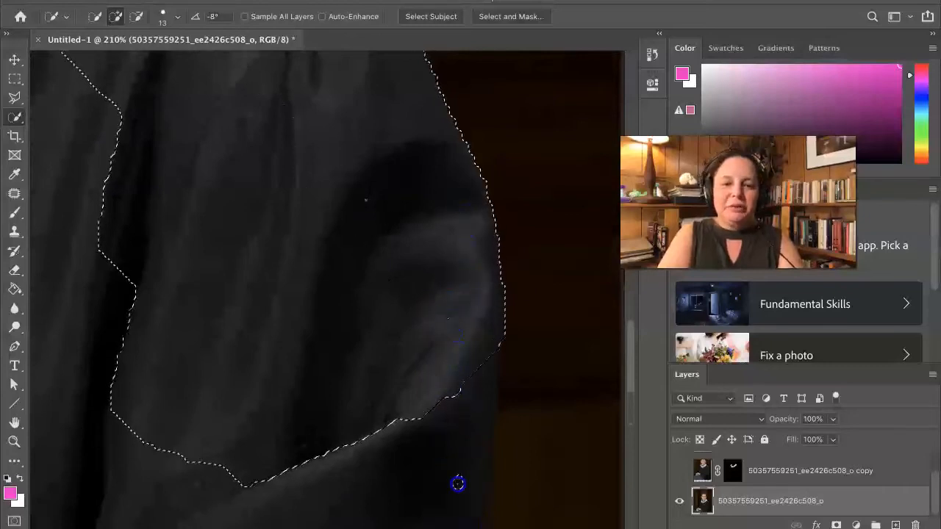
{"action": "scroll", "coordinate": [461, 390], "scroll_direction": "down", "scroll_amount": 5}
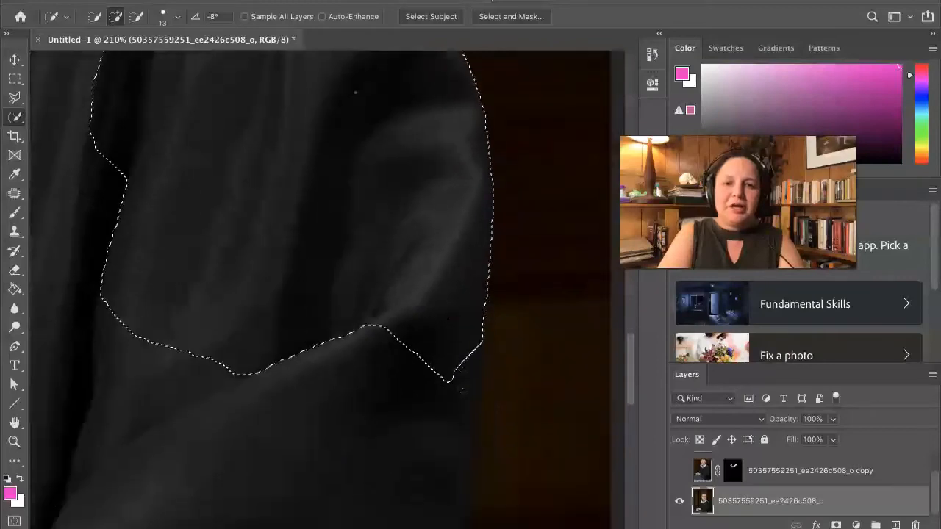
{"action": "left_click", "coordinate": [423, 412]}
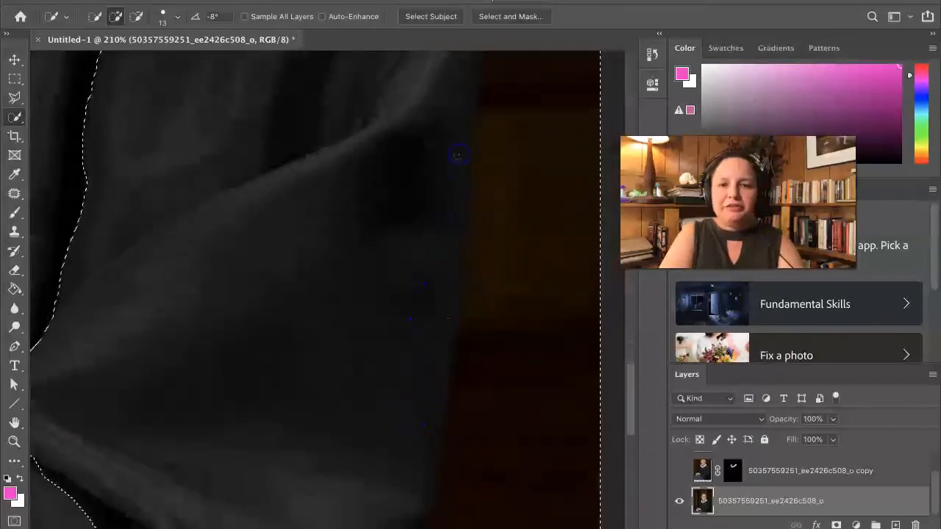
{"action": "left_click", "coordinate": [430, 218]}
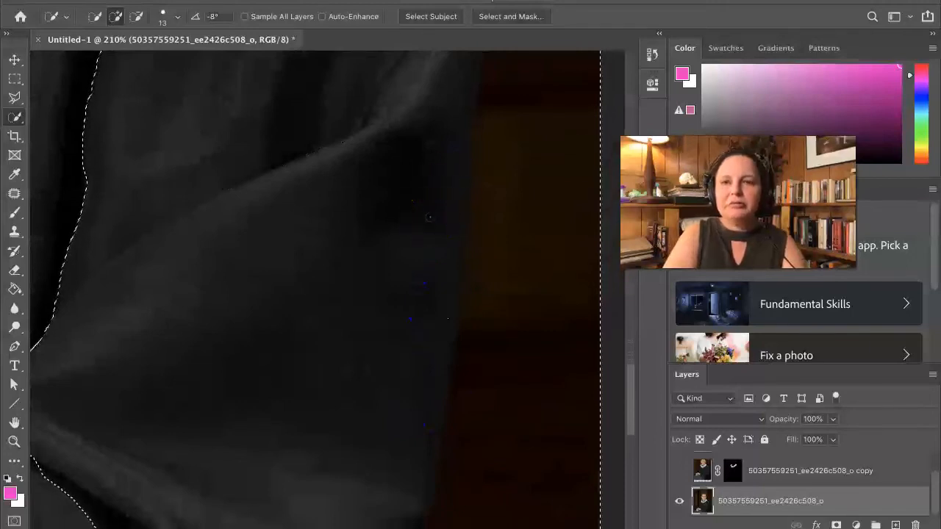
{"action": "left_click", "coordinate": [179, 70]}
Step: Subtract the dark brown background beside the right-hand sleeve's lower folds from the quick selection
{"action": "left_click", "coordinate": [136, 17]}
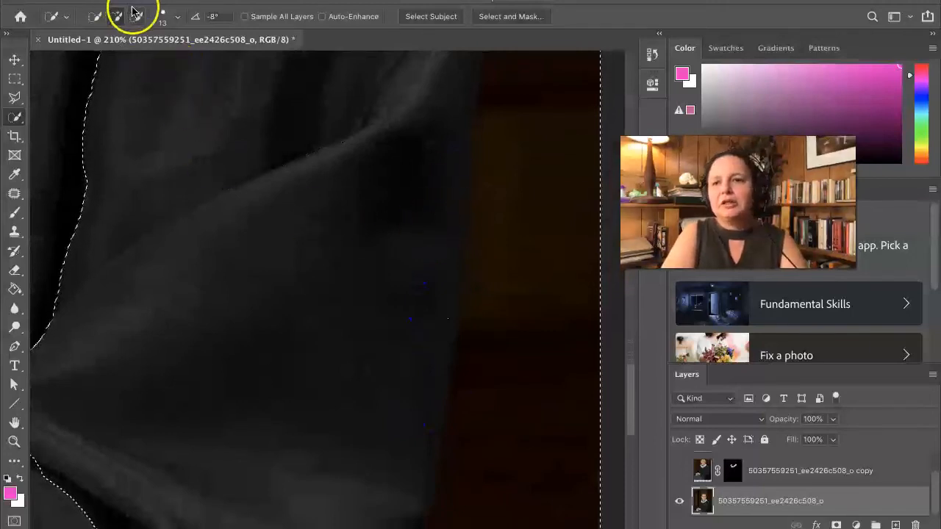
{"action": "left_click", "coordinate": [514, 367]}
{"action": "mouse_move", "coordinate": [497, 328]}
{"action": "left_mouse_down"}
{"action": "mouse_move", "coordinate": [510, 169]}
{"action": "mouse_move", "coordinate": [523, 126]}
{"action": "left_mouse_up"}
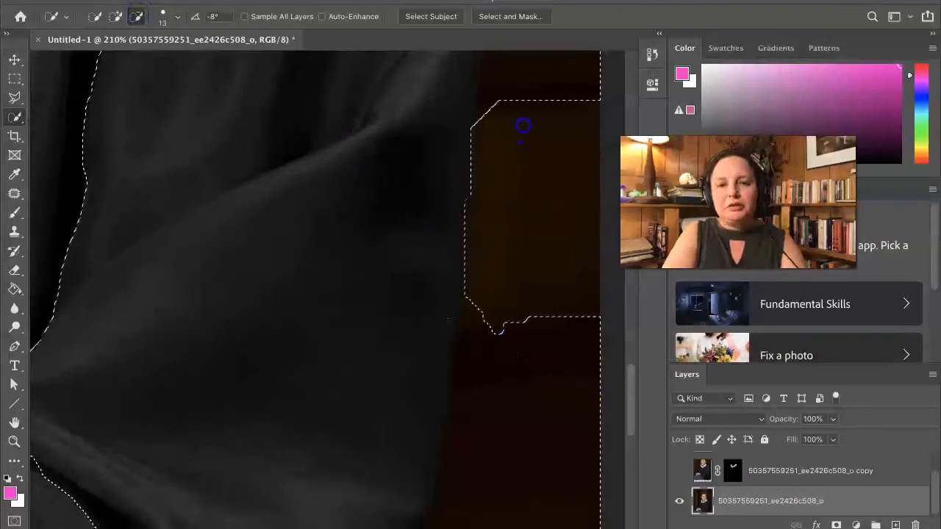
{"action": "left_click_drag", "start_coordinate": [513, 336], "coordinate": [496, 421]}
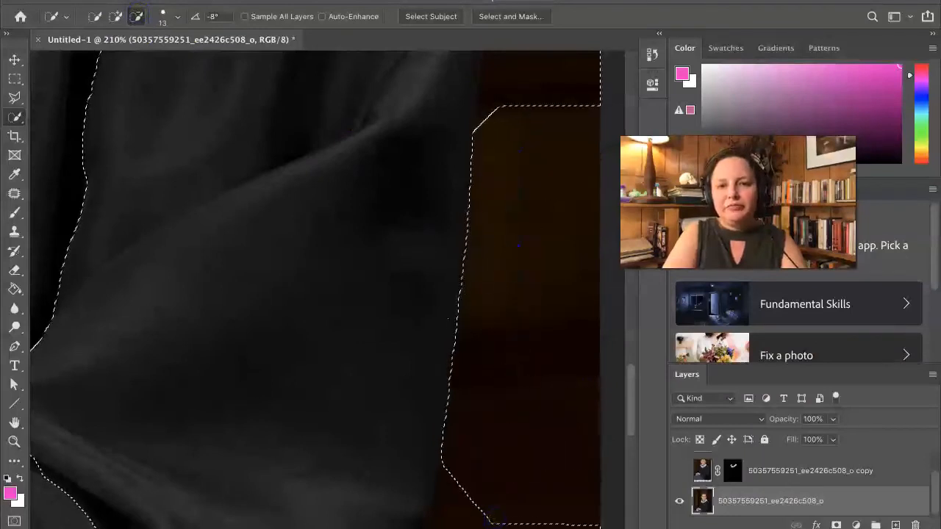
{"action": "scroll", "coordinate": [493, 519], "scroll_direction": "down", "scroll_amount": 5}
{"action": "left_click_drag", "start_coordinate": [477, 441], "coordinate": [457, 380]}
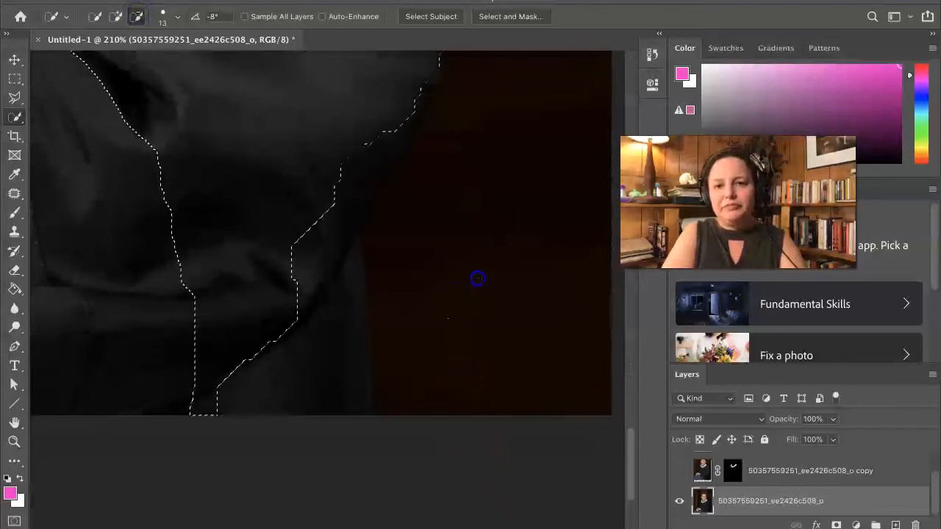
{"action": "scroll", "coordinate": [445, 367], "scroll_direction": "up", "scroll_amount": 6}
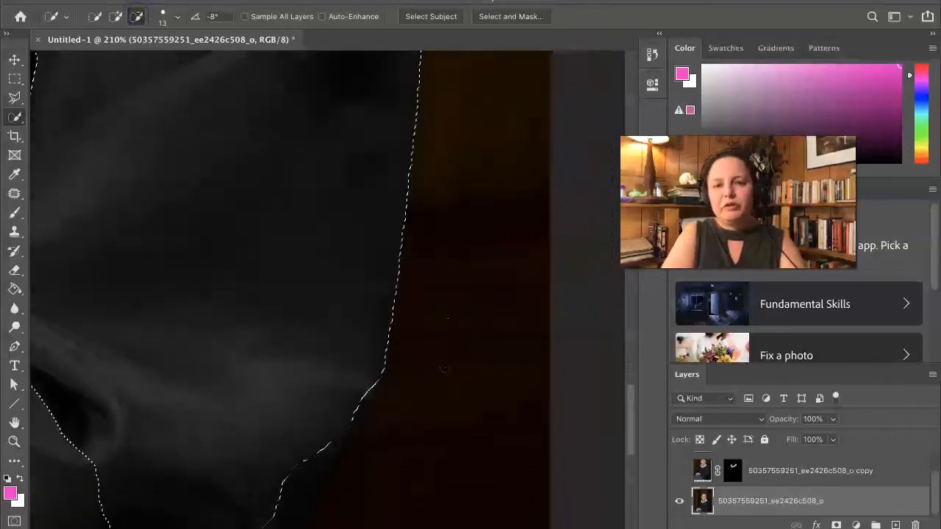
Step: Subtract the remaining background strip along the right-hand sleeve's outer edge up towards the shoulder
{"action": "left_click_drag", "start_coordinate": [422, 393], "coordinate": [409, 469]}
{"action": "mouse_move", "coordinate": [410, 424]}
{"action": "left_mouse_down"}
{"action": "mouse_move", "coordinate": [467, 310]}
{"action": "mouse_move", "coordinate": [465, 269]}
{"action": "left_mouse_up"}
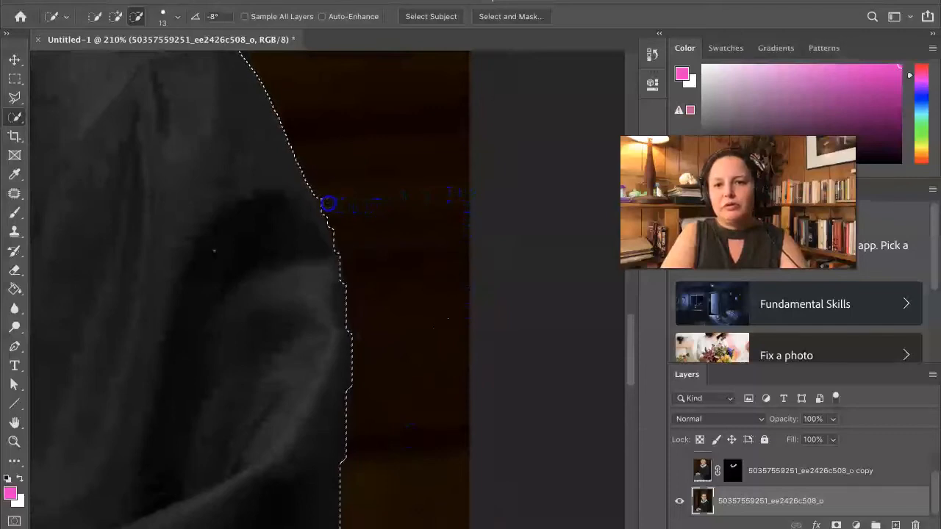
{"action": "scroll", "coordinate": [415, 324], "scroll_direction": "down", "scroll_amount": 10}
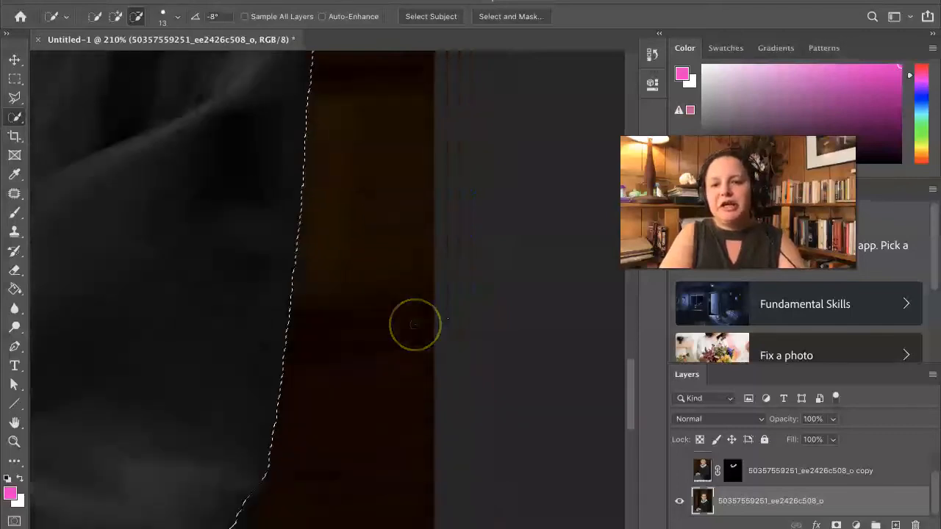
{"action": "scroll", "coordinate": [414, 324], "scroll_direction": "up", "scroll_amount": 3}
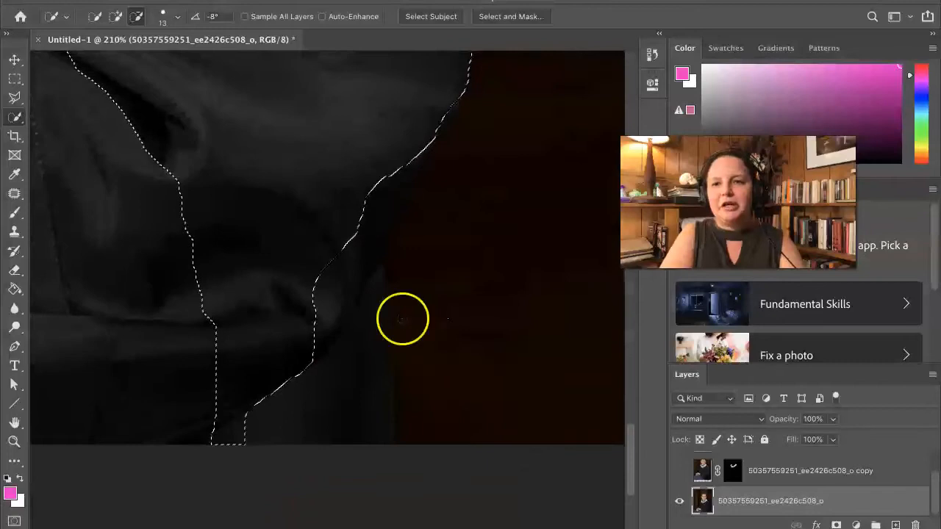
Step: Add the right-hand sleeve's lowest dark folds back to the selection, down to the image's bottom edge
{"action": "left_click", "coordinate": [153, 132]}
{"action": "left_click", "coordinate": [115, 15]}
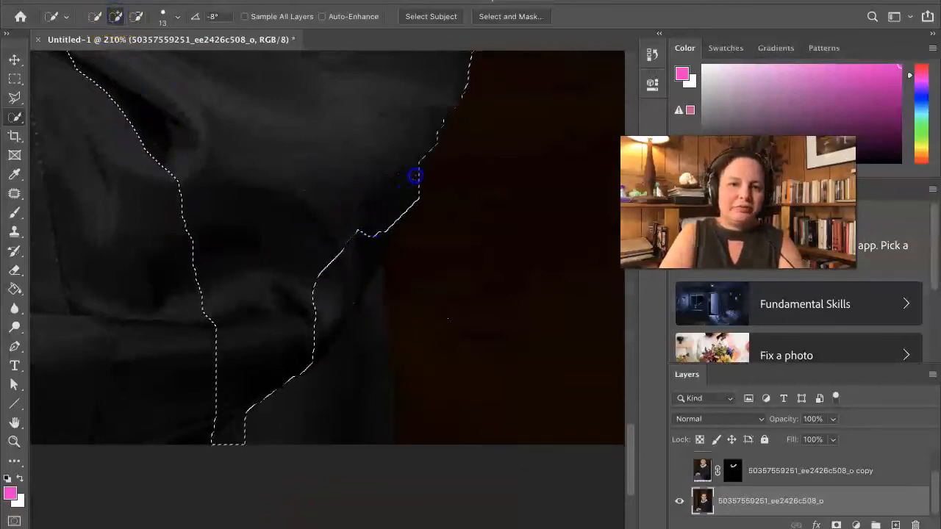
{"action": "left_click_drag", "start_coordinate": [440, 147], "coordinate": [403, 195]}
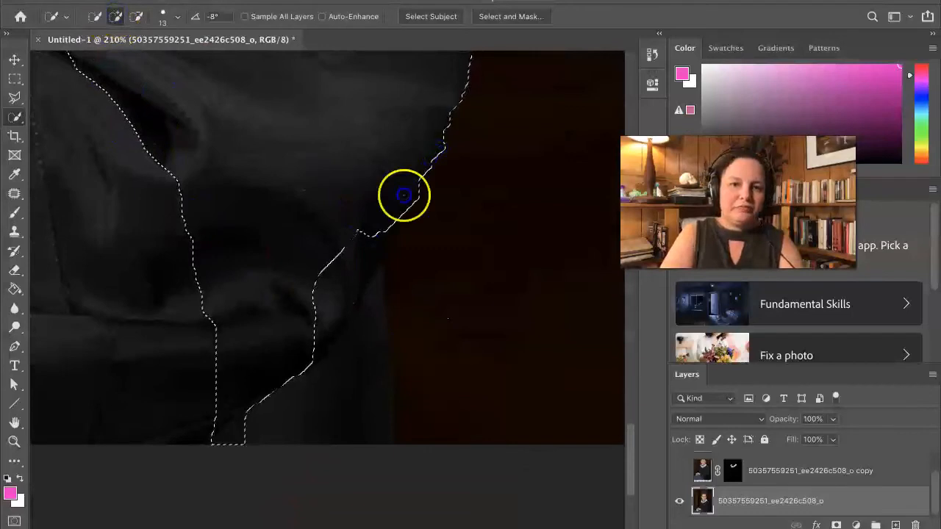
{"action": "mouse_move", "coordinate": [353, 296]}
{"action": "left_mouse_down"}
{"action": "mouse_move", "coordinate": [367, 330]}
{"action": "mouse_move", "coordinate": [377, 314]}
{"action": "mouse_move", "coordinate": [374, 305]}
{"action": "mouse_move", "coordinate": [380, 438]}
{"action": "left_mouse_up"}
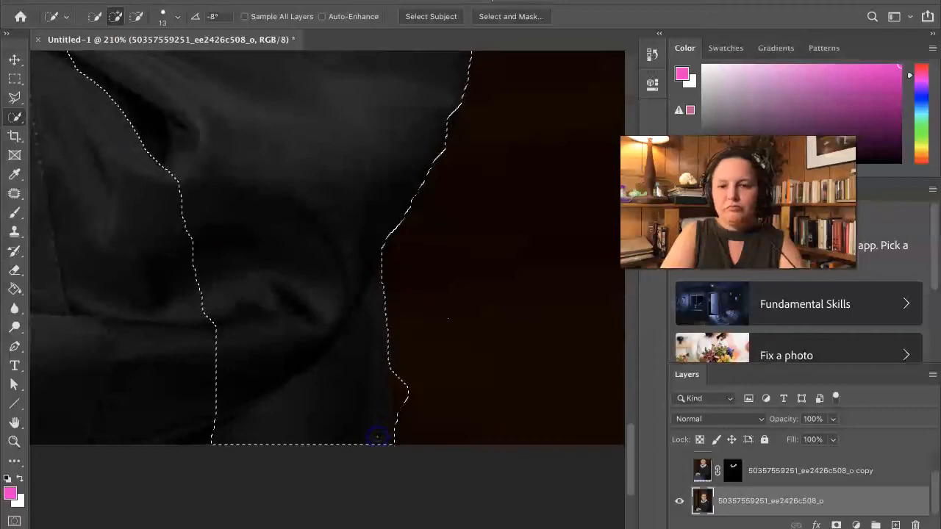
Step: Add the left-hand half of the white lace collar and the front of the robe to the quick selection
{"action": "scroll", "coordinate": [271, 333], "scroll_direction": "up", "scroll_amount": 15}
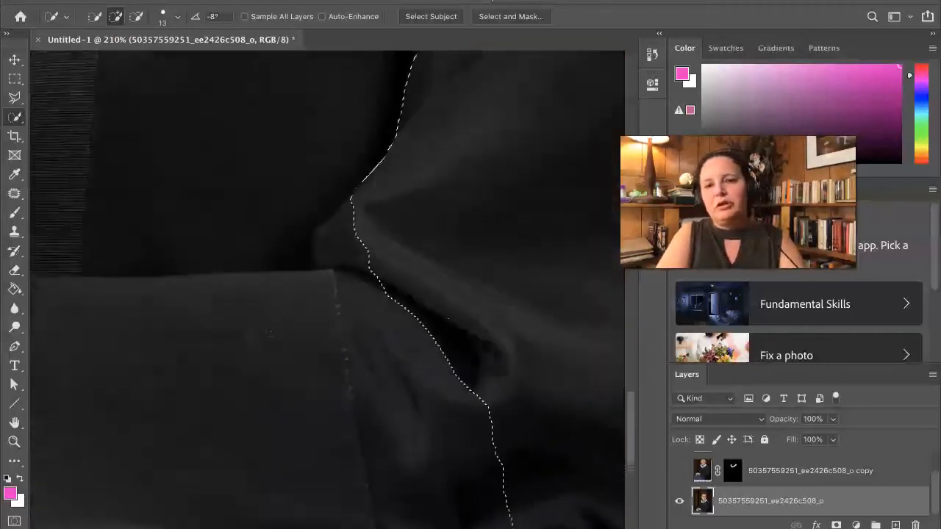
{"action": "scroll", "coordinate": [271, 332], "scroll_direction": "up", "scroll_amount": 3}
{"action": "left_click_drag", "start_coordinate": [436, 237], "coordinate": [490, 185]}
{"action": "left_click", "coordinate": [278, 307]}
{"action": "mouse_move", "coordinate": [278, 307]}
{"action": "left_mouse_down"}
{"action": "mouse_move", "coordinate": [162, 292]}
{"action": "mouse_move", "coordinate": [160, 285]}
{"action": "mouse_move", "coordinate": [42, 336]}
{"action": "left_mouse_up"}
{"action": "mouse_move", "coordinate": [307, 212]}
{"action": "left_mouse_down"}
{"action": "mouse_move", "coordinate": [290, 209]}
{"action": "mouse_move", "coordinate": [168, 273]}
{"action": "mouse_move", "coordinate": [116, 279]}
{"action": "mouse_move", "coordinate": [84, 315]}
{"action": "left_mouse_up"}
{"action": "scroll", "coordinate": [84, 314], "scroll_direction": "down", "scroll_amount": 3}
{"action": "scroll", "coordinate": [84, 322], "scroll_direction": "down", "scroll_amount": 2}
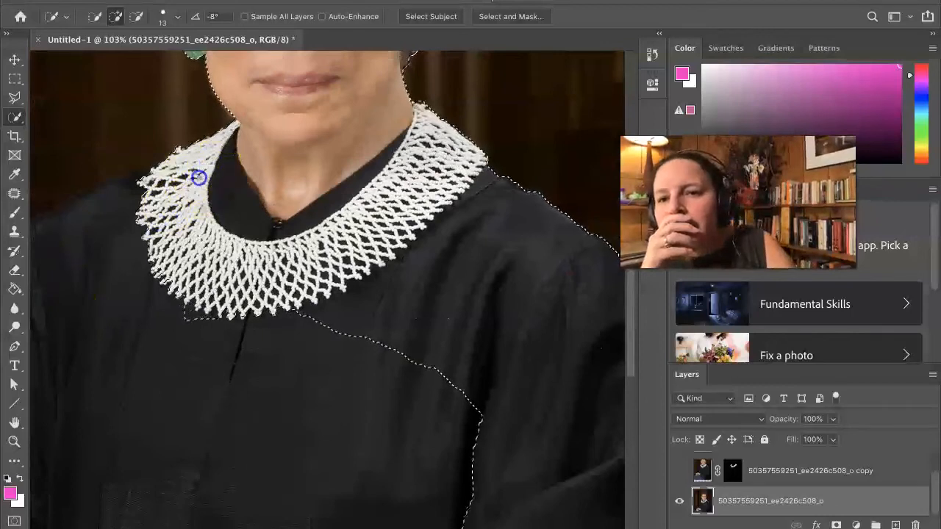
{"action": "left_click_drag", "start_coordinate": [168, 311], "coordinate": [108, 501]}
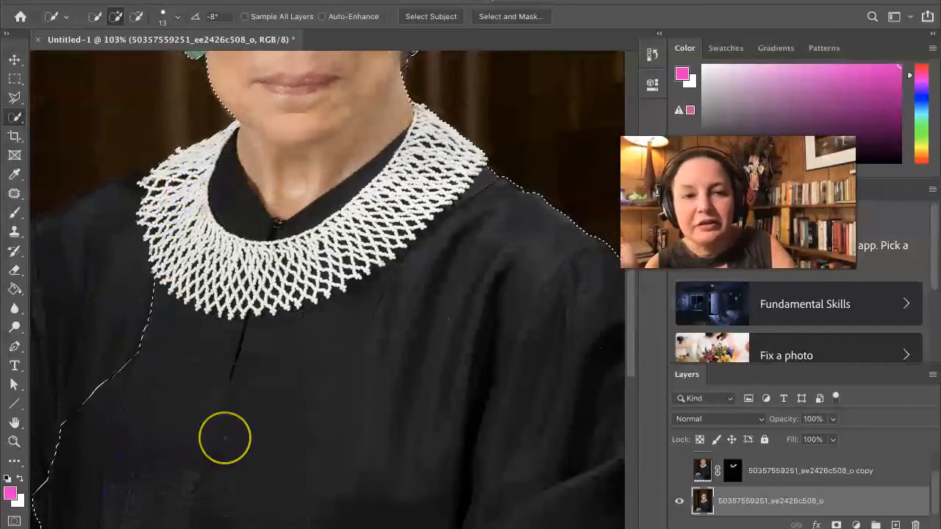
Step: Extend the quick selection over the left-hand sleeve, the folded hands and the blue chair back
{"action": "scroll", "coordinate": [224, 436], "scroll_direction": "down", "scroll_amount": 5}
{"action": "scroll", "coordinate": [224, 438], "scroll_direction": "down", "scroll_amount": 5}
{"action": "scroll", "coordinate": [225, 438], "scroll_direction": "left", "scroll_amount": 10}
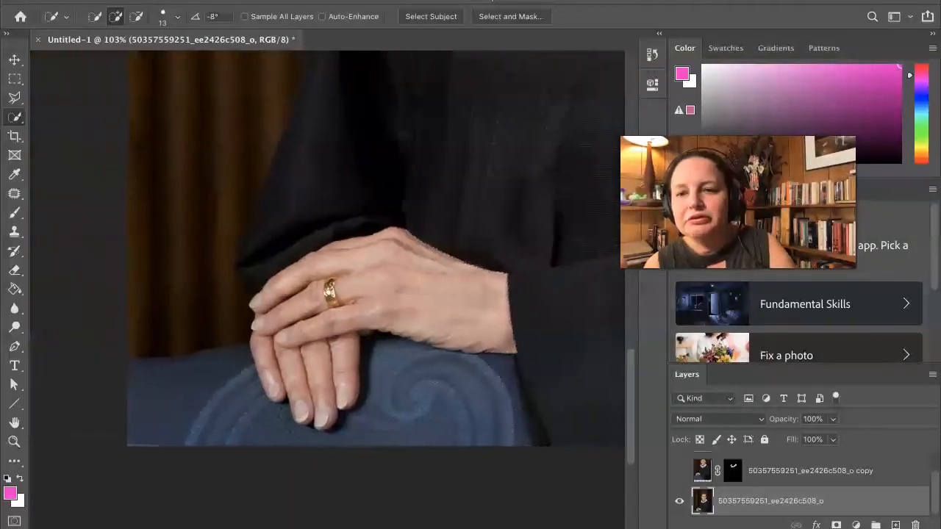
{"action": "scroll", "coordinate": [368, 367], "scroll_direction": "left", "scroll_amount": 2}
{"action": "mouse_move", "coordinate": [364, 404]}
{"action": "left_mouse_down"}
{"action": "mouse_move", "coordinate": [416, 416]}
{"action": "mouse_move", "coordinate": [390, 427]}
{"action": "left_mouse_up"}
{"action": "mouse_move", "coordinate": [220, 444]}
{"action": "left_mouse_down"}
{"action": "mouse_move", "coordinate": [181, 447]}
{"action": "mouse_move", "coordinate": [336, 369]}
{"action": "mouse_move", "coordinate": [310, 360]}
{"action": "mouse_move", "coordinate": [327, 300]}
{"action": "mouse_move", "coordinate": [318, 289]}
{"action": "mouse_move", "coordinate": [388, 243]}
{"action": "mouse_move", "coordinate": [339, 248]}
{"action": "mouse_move", "coordinate": [311, 262]}
{"action": "left_mouse_up"}
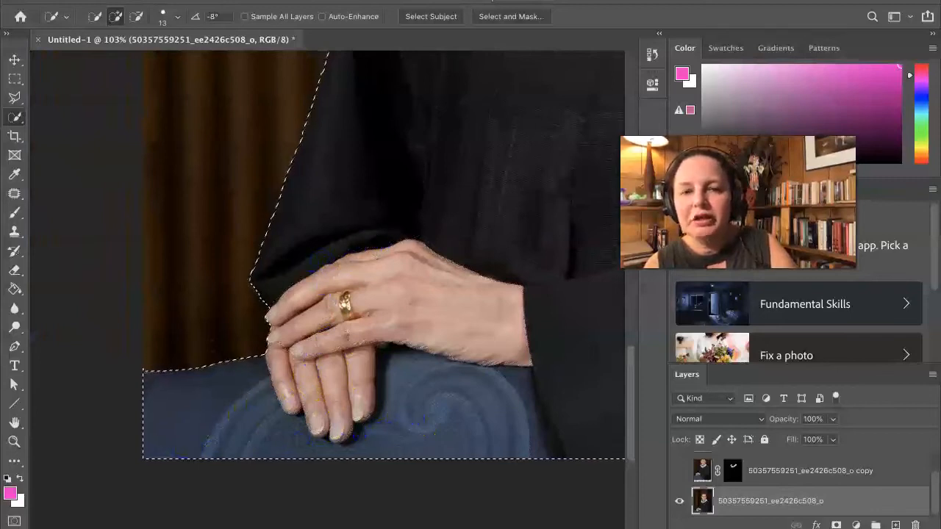
Step: Add the missing sliver of the left-hand shoulder beside the lace collar to the selection
{"action": "scroll", "coordinate": [321, 259], "scroll_direction": "up", "scroll_amount": 10}
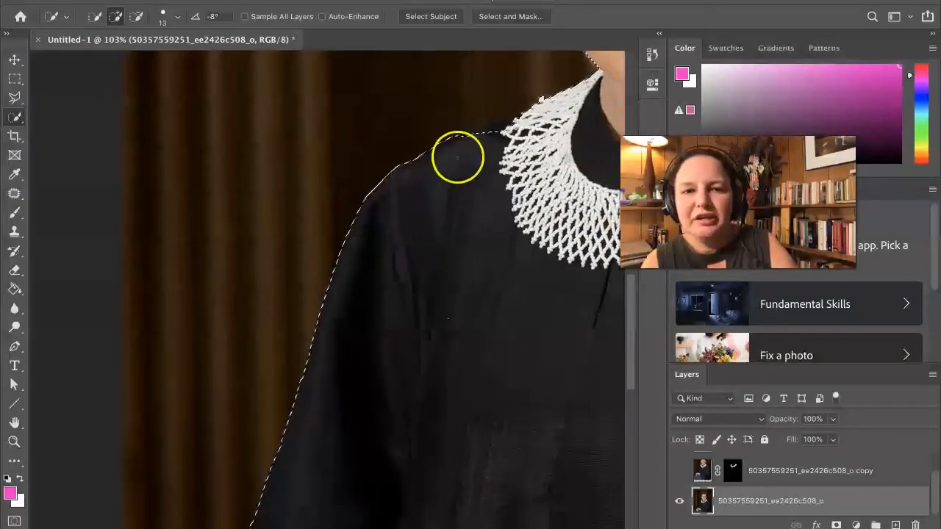
{"action": "mouse_move", "coordinate": [466, 141]}
{"action": "left_mouse_down"}
{"action": "mouse_move", "coordinate": [431, 133]}
{"action": "mouse_move", "coordinate": [510, 123]}
{"action": "mouse_move", "coordinate": [494, 132]}
{"action": "left_mouse_up"}
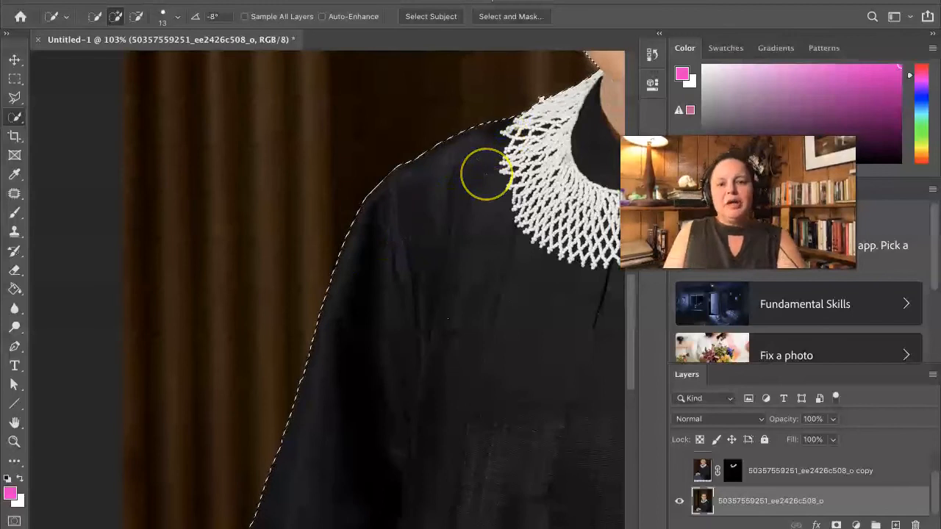
{"action": "scroll", "coordinate": [485, 174], "scroll_direction": "down", "scroll_amount": 6}
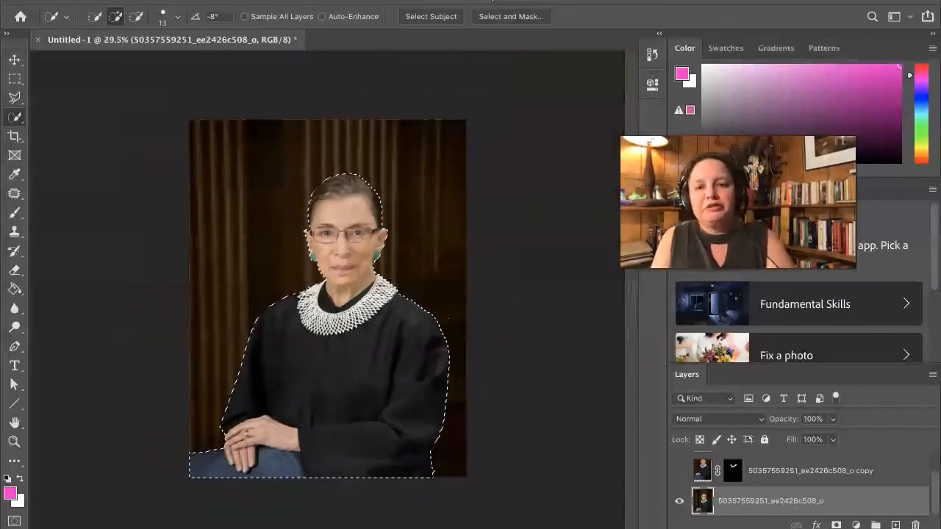
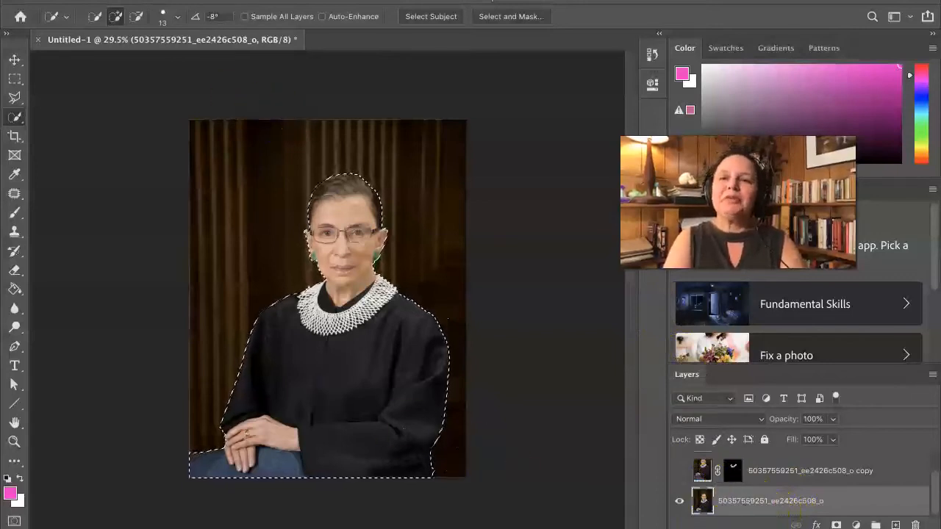
Step: Duplicate the original portrait layer in the same document with the default name, keeping the figure selection active
{"action": "left_click_drag", "start_coordinate": [798, 510], "coordinate": [806, 470]}
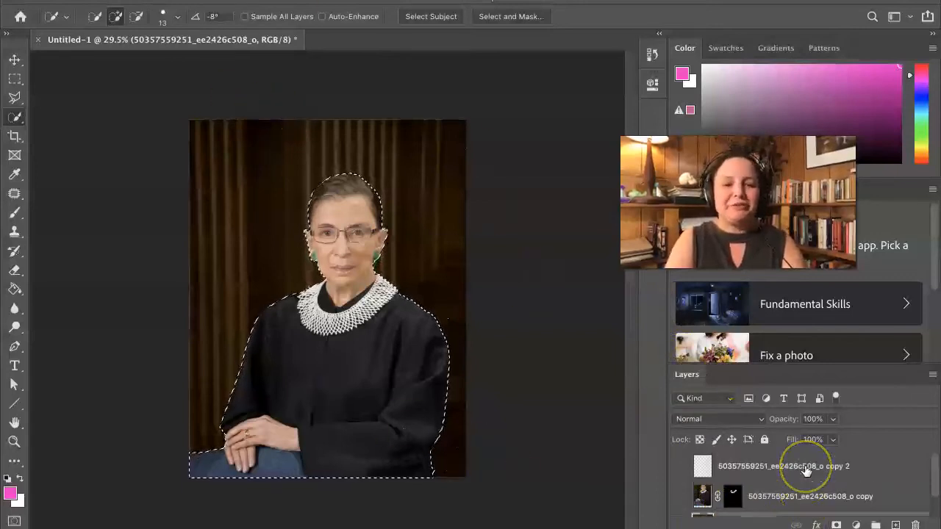
{"action": "scroll", "coordinate": [806, 470], "scroll_direction": "down", "scroll_amount": 1}
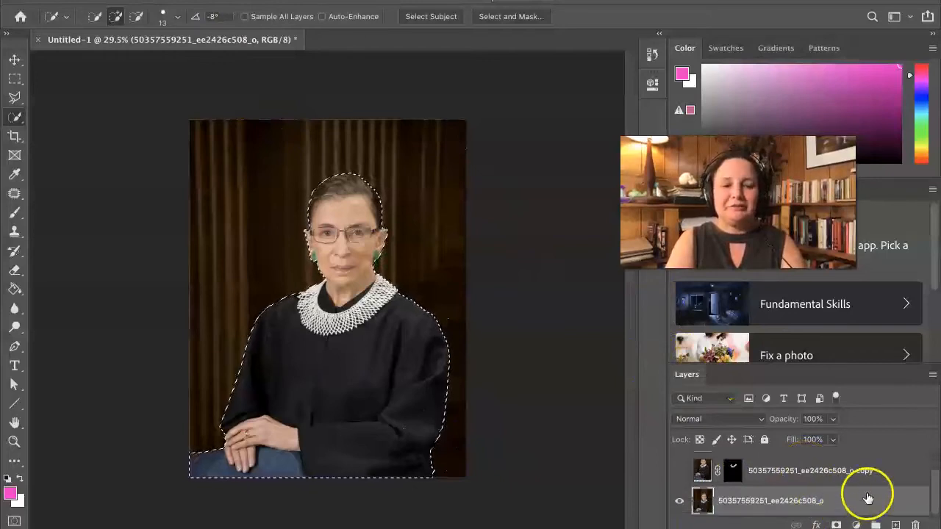
{"action": "right_click", "coordinate": [815, 503]}
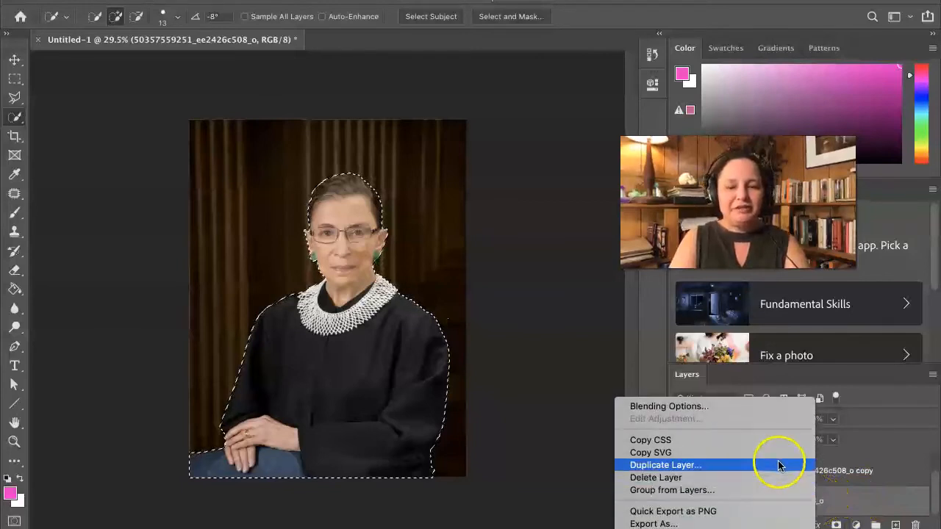
{"action": "left_click", "coordinate": [777, 465]}
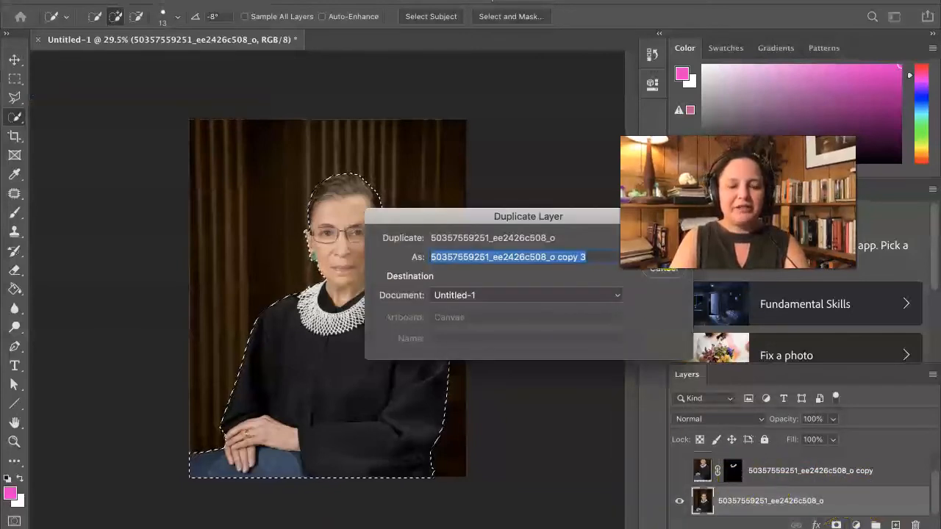
{"action": "key", "text": "Return"}
{"action": "scroll", "coordinate": [771, 485], "scroll_direction": "down", "scroll_amount": 1}
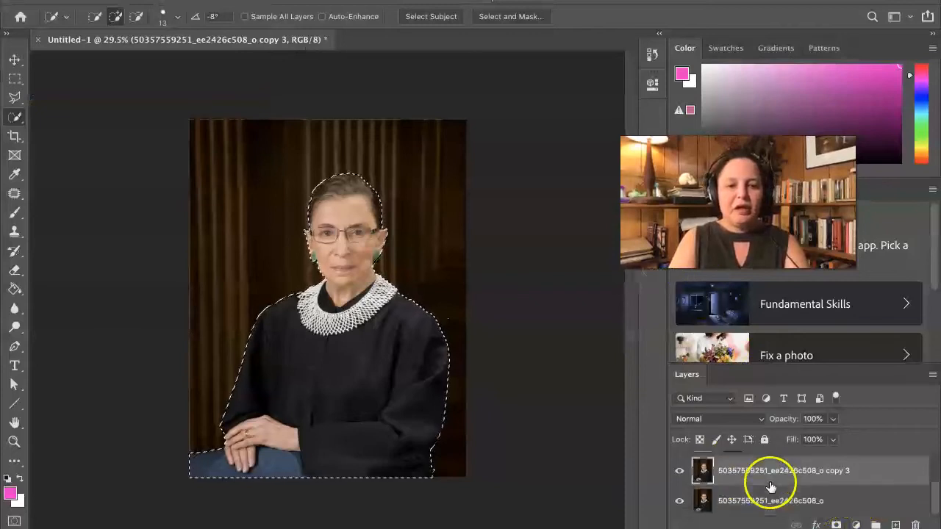
{"action": "left_click", "coordinate": [750, 482]}
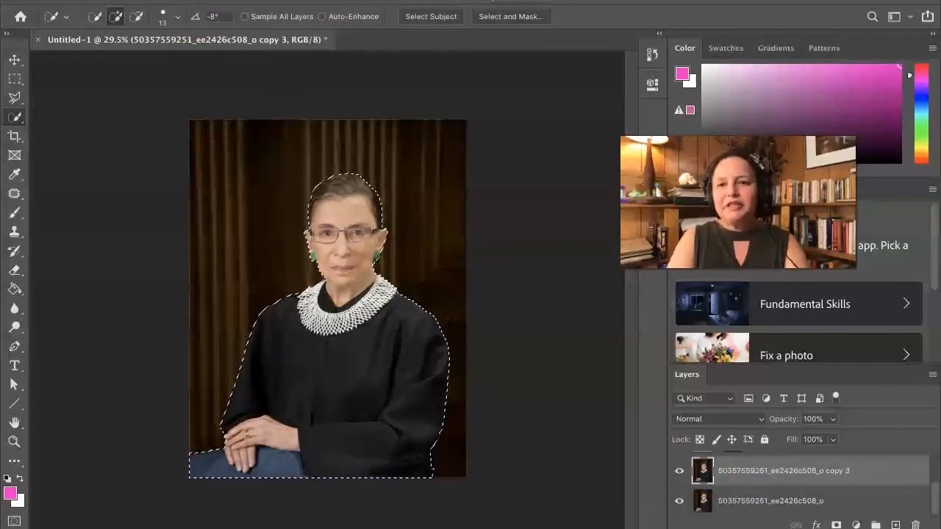
Step: Add a Reveal Selection layer mask to the duplicated portrait layer and make its image active instead of the mask
{"action": "left_click", "coordinate": [220, 0]}
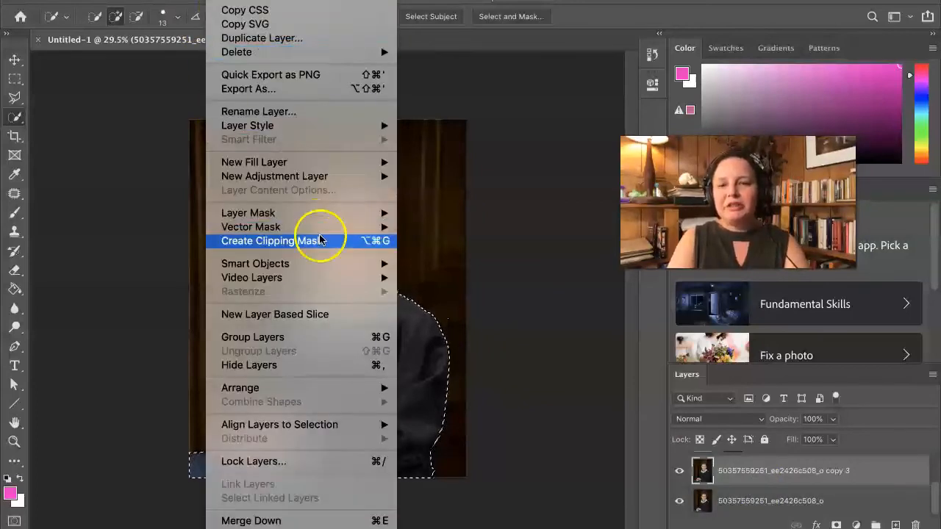
{"action": "mouse_move", "coordinate": [393, 215]}
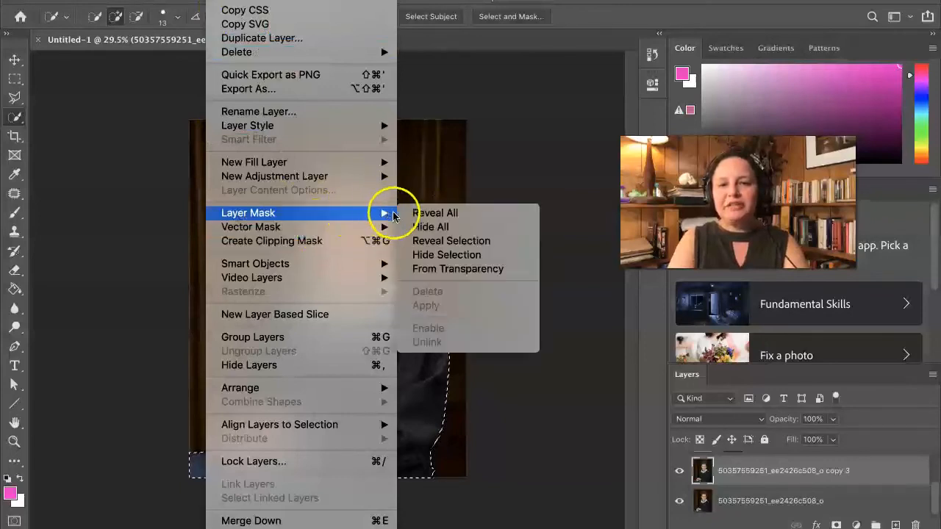
{"action": "left_click", "coordinate": [443, 241]}
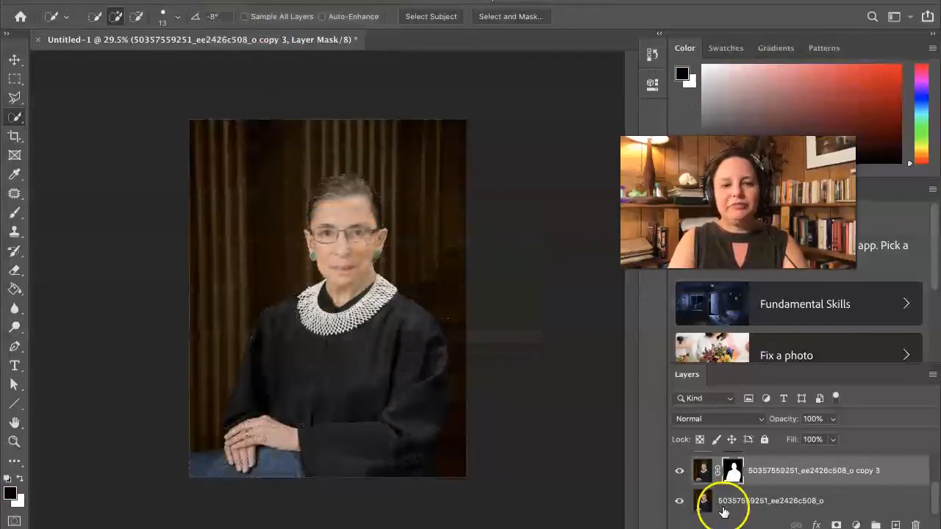
{"action": "left_click", "coordinate": [816, 478]}
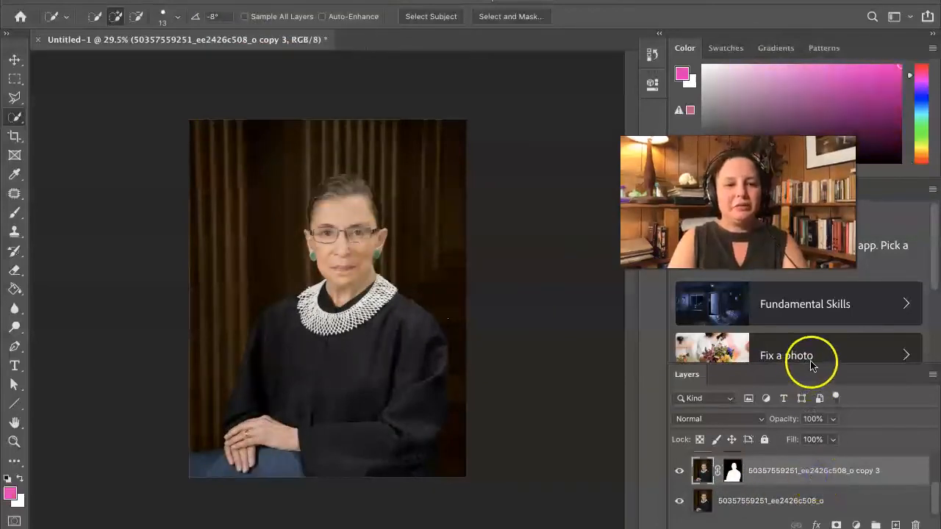
Step: Enlarge the layer list by closing the Learn, Libraries and Adjustments tab group
{"action": "left_click_drag", "start_coordinate": [811, 365], "coordinate": [807, 301]}
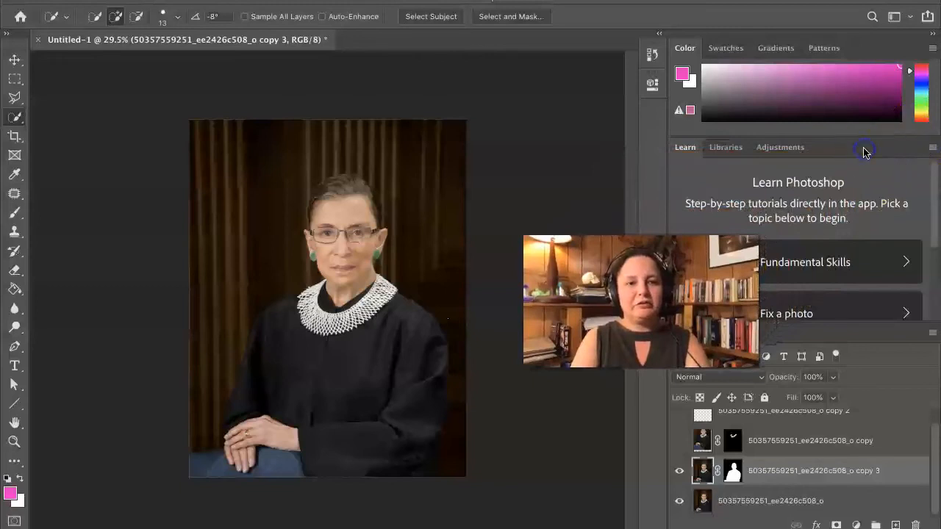
{"action": "left_click", "coordinate": [930, 148]}
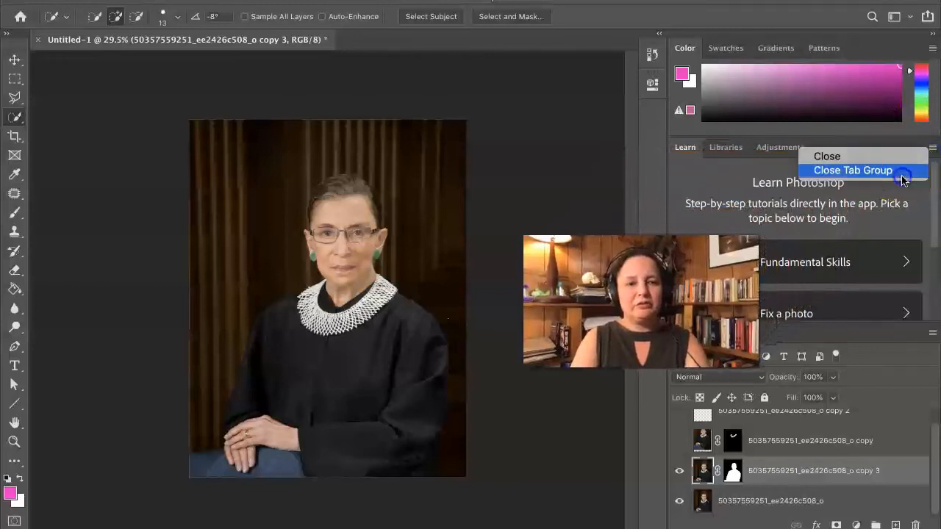
{"action": "left_click", "coordinate": [902, 171]}
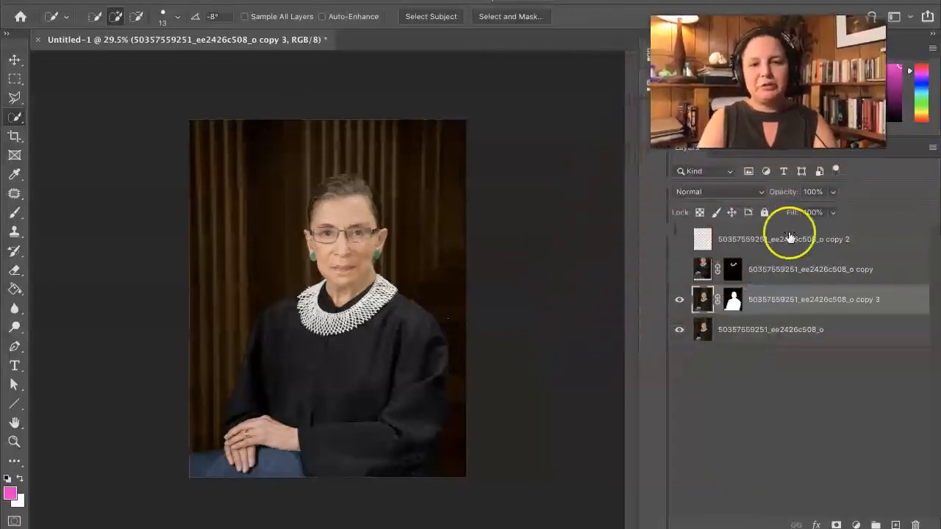
Step: Move the masked figure layer to the top of the layer stack and show the lace crown layer beneath it
{"action": "left_click", "coordinate": [781, 307]}
{"action": "left_click_drag", "start_coordinate": [781, 308], "coordinate": [781, 228]}
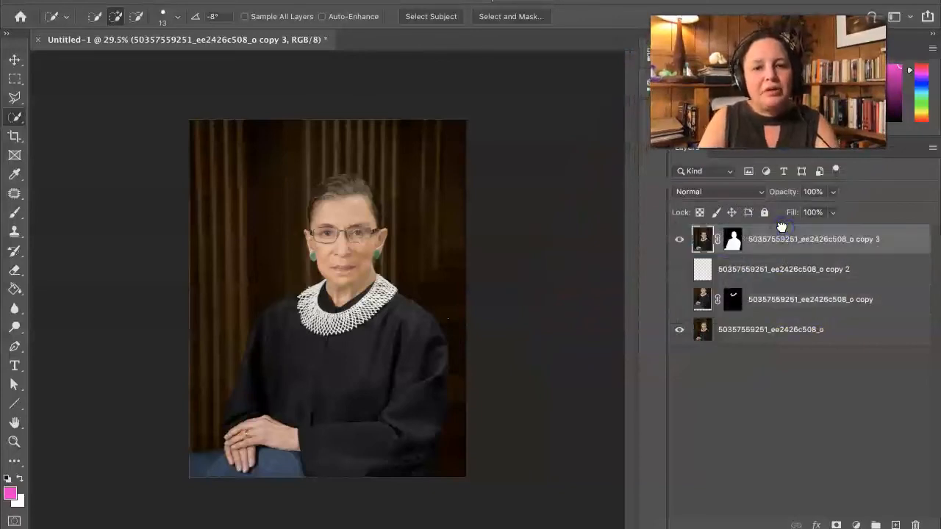
{"action": "left_click", "coordinate": [678, 270]}
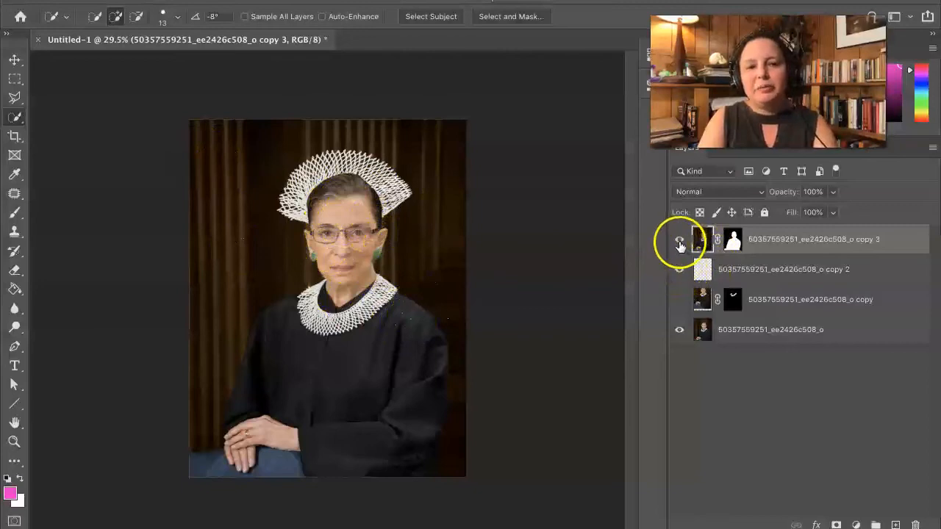
Step: Compare the portrait with the masked figure layer hidden and shown to check how it covers the lace crown
{"action": "left_click", "coordinate": [679, 241]}
{"action": "left_click", "coordinate": [680, 243]}
{"action": "left_click", "coordinate": [679, 242]}
{"action": "left_click", "coordinate": [679, 242]}
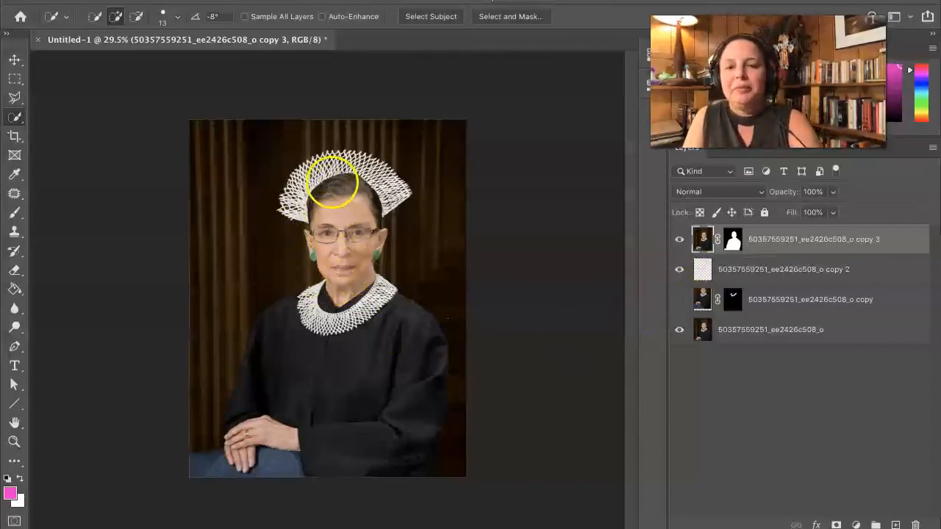
Step: With the Brush tool, reset the colours to black and white and try a stroke over the crown's left end on the lace crown layer
{"action": "scroll", "coordinate": [336, 189], "scroll_direction": "up", "scroll_amount": 5}
{"action": "scroll", "coordinate": [335, 180], "scroll_direction": "up", "scroll_amount": 3}
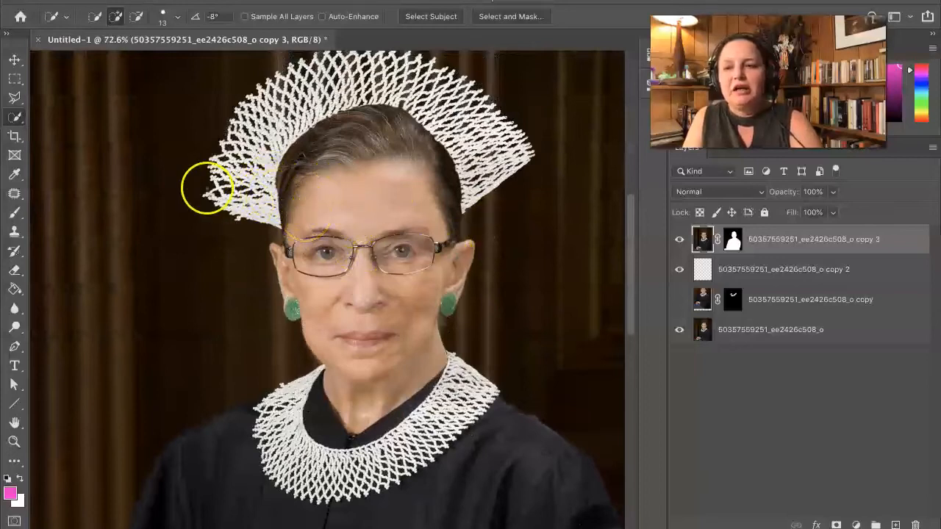
{"action": "left_click", "coordinate": [14, 213]}
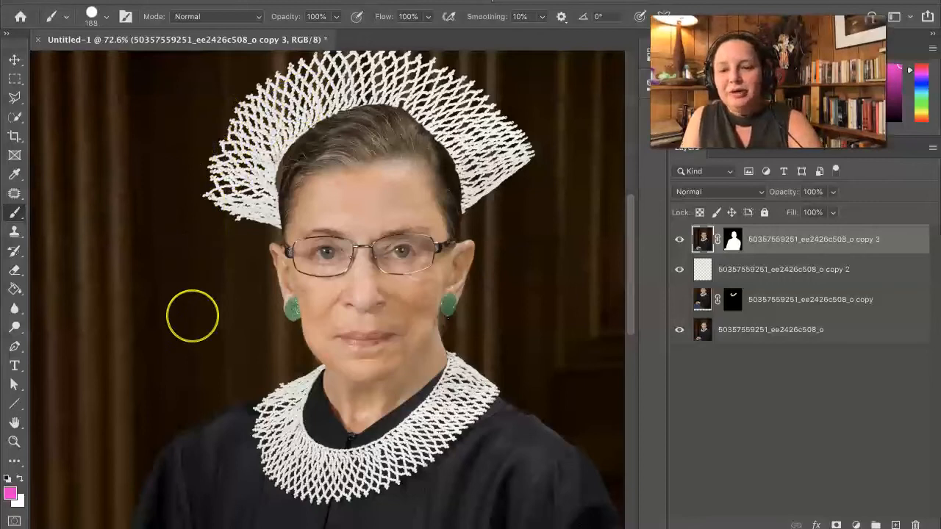
{"action": "left_click", "coordinate": [6, 478]}
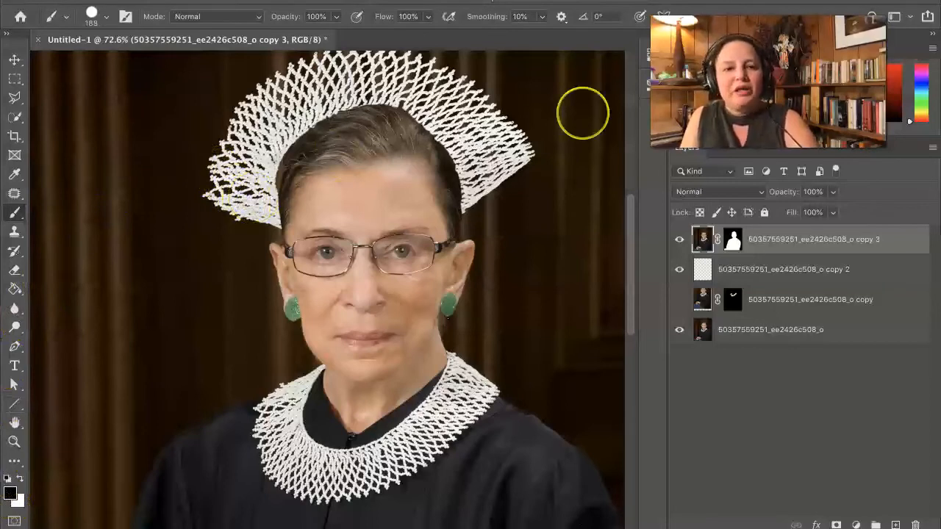
{"action": "left_click", "coordinate": [773, 279]}
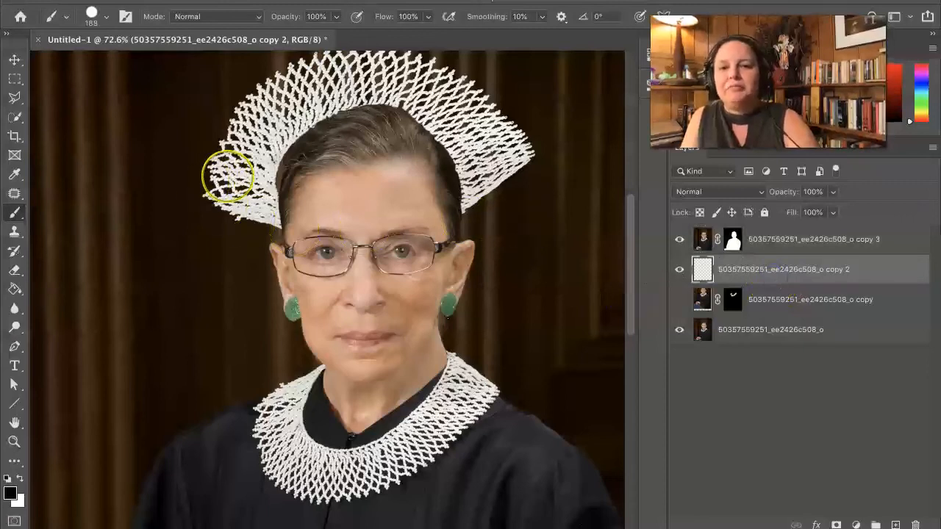
{"action": "left_click_drag", "start_coordinate": [227, 172], "coordinate": [242, 168]}
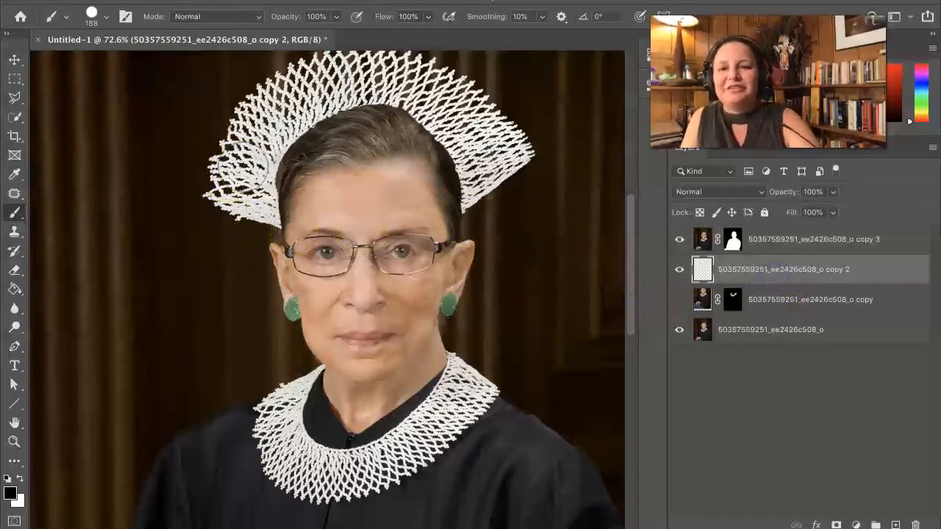
Step: Set the brush to Multiply mode at 21% opacity, and undo a test dab on the crown's left side
{"action": "left_click", "coordinate": [260, 18]}
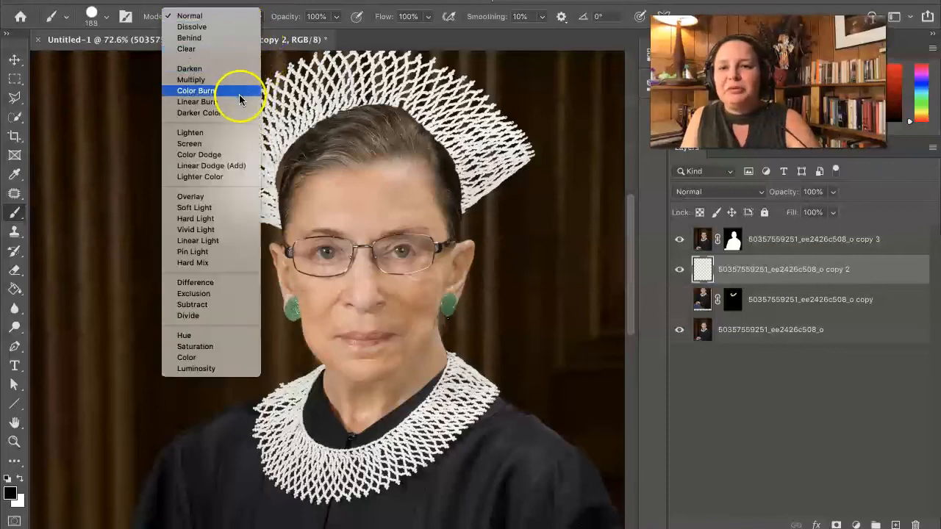
{"action": "left_click", "coordinate": [245, 16]}
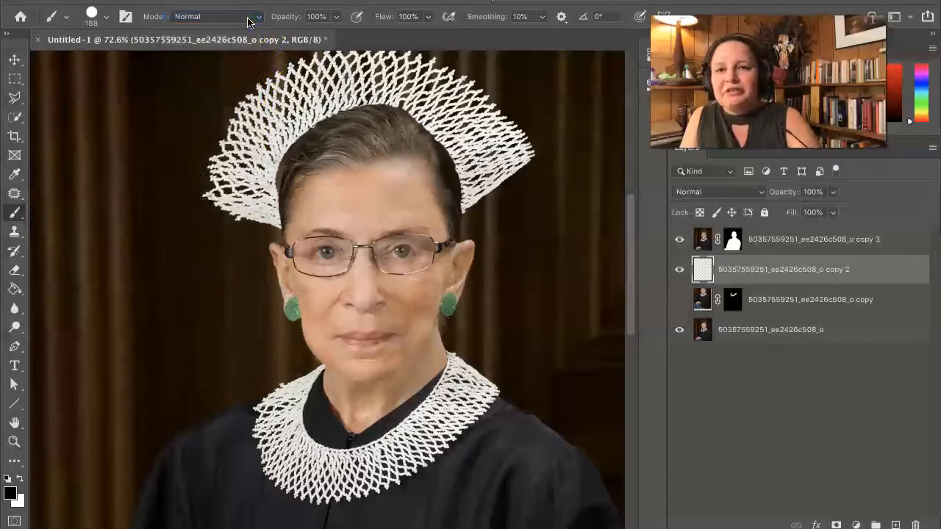
{"action": "left_click", "coordinate": [248, 20]}
{"action": "left_click", "coordinate": [230, 79]}
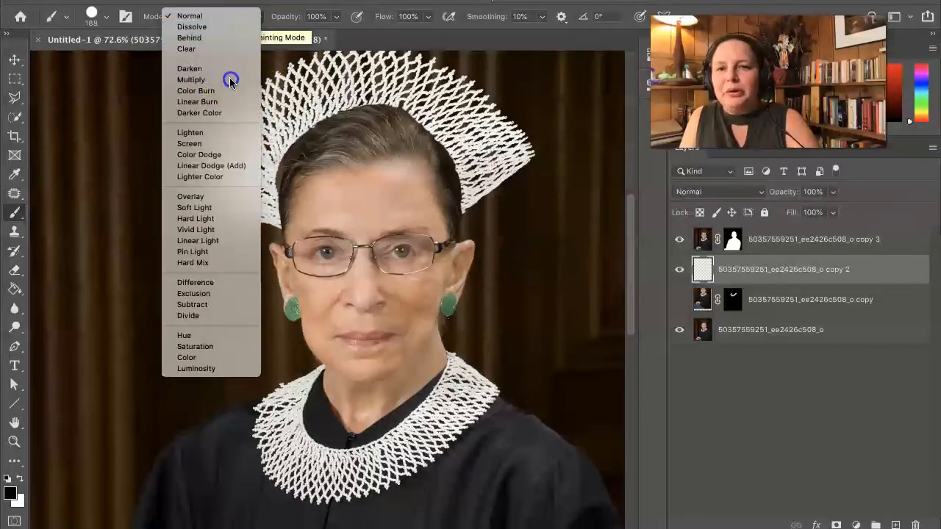
{"action": "left_click", "coordinate": [337, 16]}
{"action": "left_click", "coordinate": [327, 21]}
{"action": "left_click", "coordinate": [338, 19]}
{"action": "left_click_drag", "start_coordinate": [327, 34], "coordinate": [286, 37]}
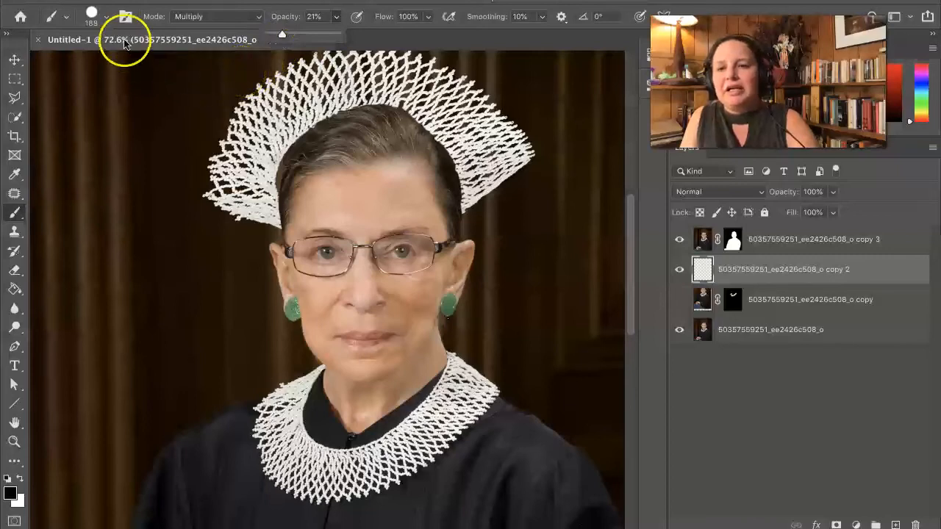
{"action": "left_click", "coordinate": [266, 123]}
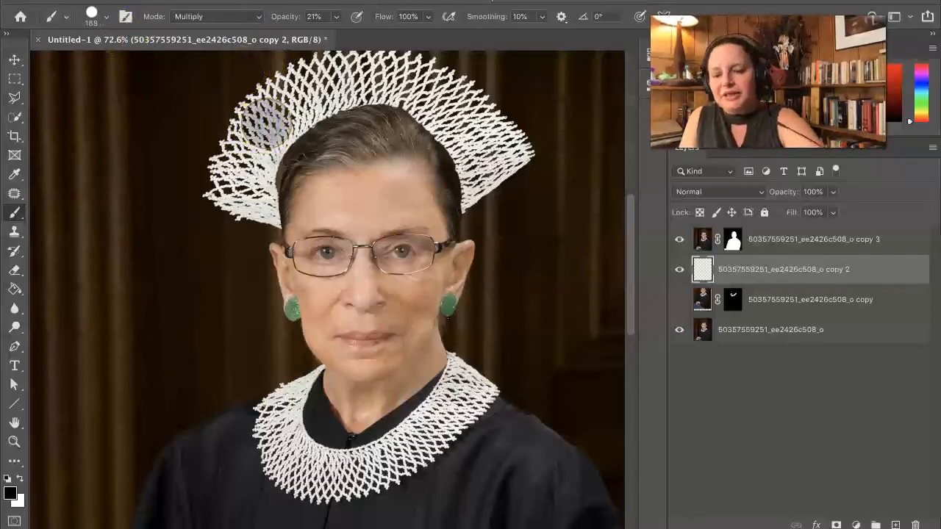
{"action": "key", "text": "ctrl+z"}
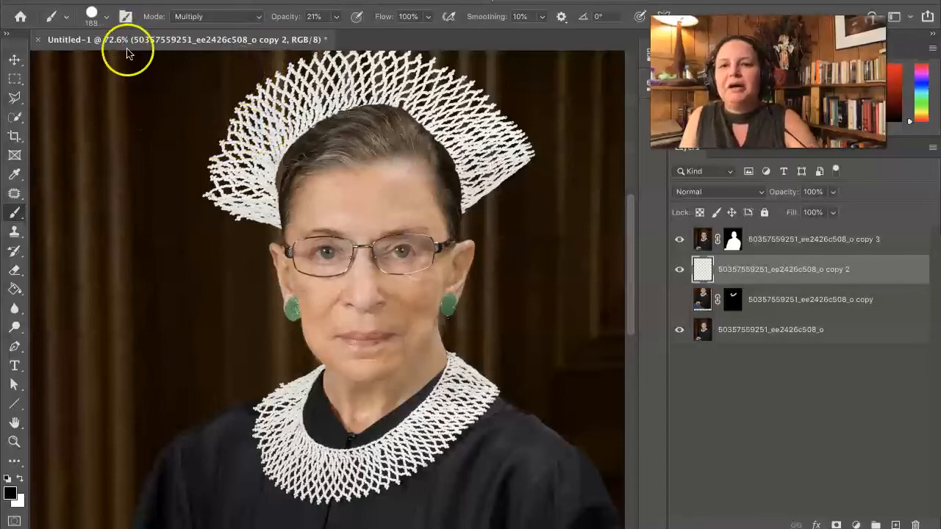
Step: Soften the brush to 2% hardness and enlarge it to 1040 px
{"action": "left_click", "coordinate": [106, 20]}
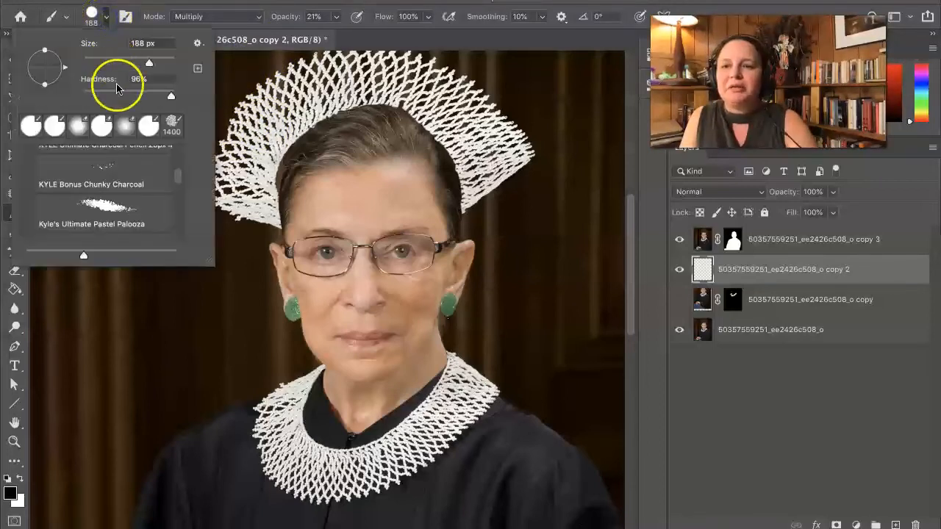
{"action": "left_click_drag", "start_coordinate": [161, 99], "coordinate": [120, 102]}
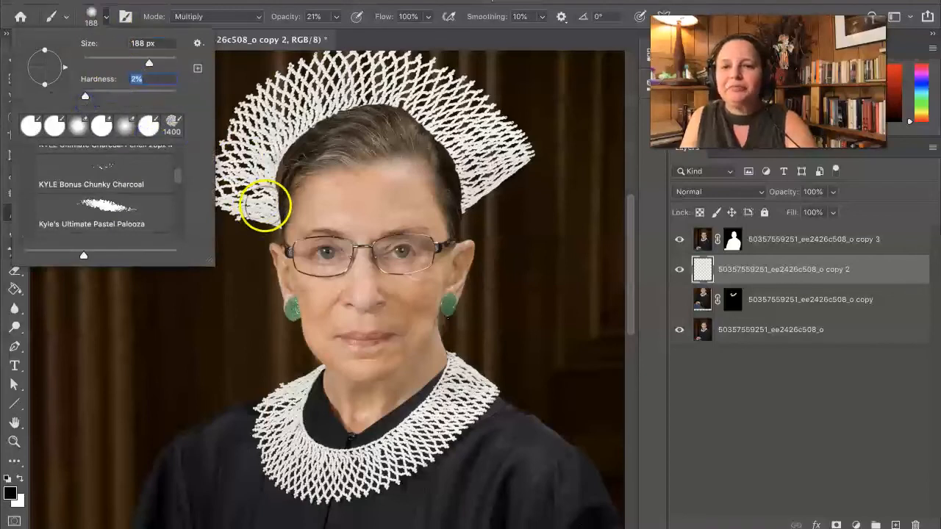
{"action": "left_click", "coordinate": [267, 208]}
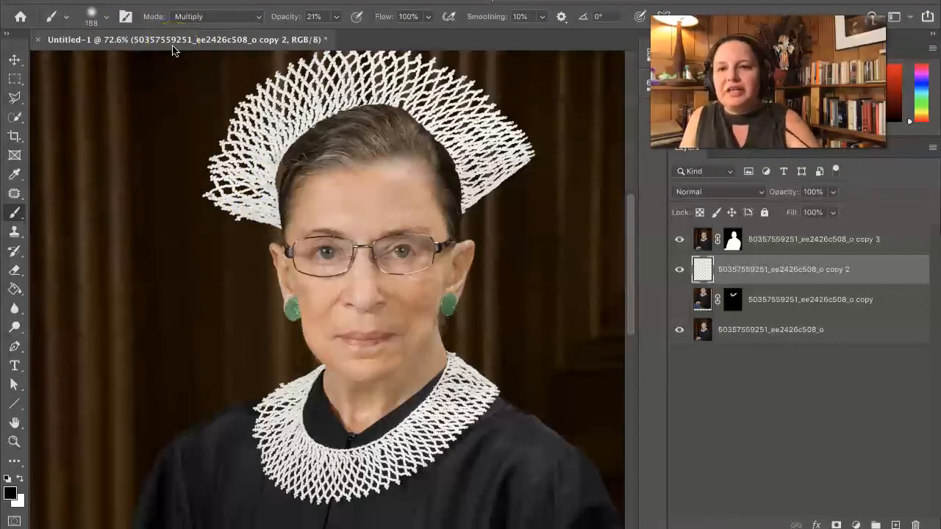
{"action": "left_click", "coordinate": [95, 17]}
{"action": "left_click_drag", "start_coordinate": [147, 66], "coordinate": [167, 66]}
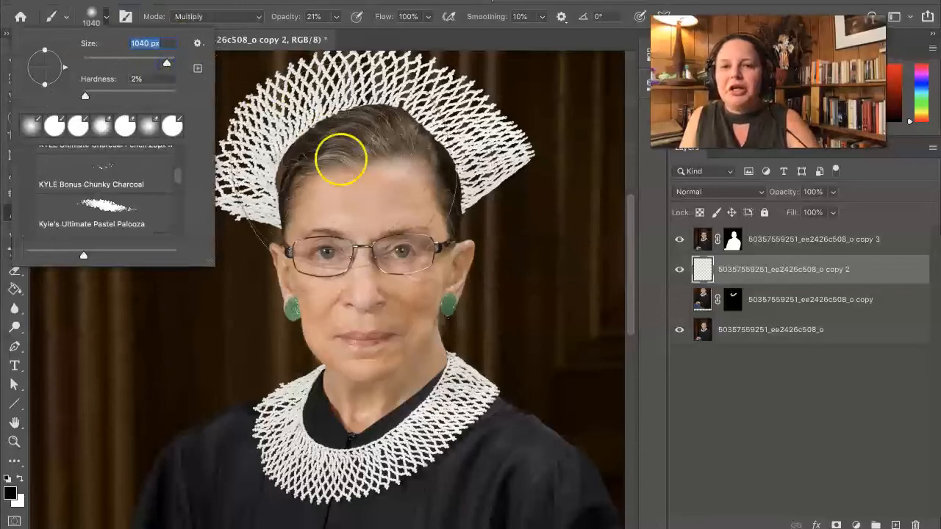
Step: Darken the left and right outer ends of the lace crown with soft black brush strokes
{"action": "left_click", "coordinate": [523, 179]}
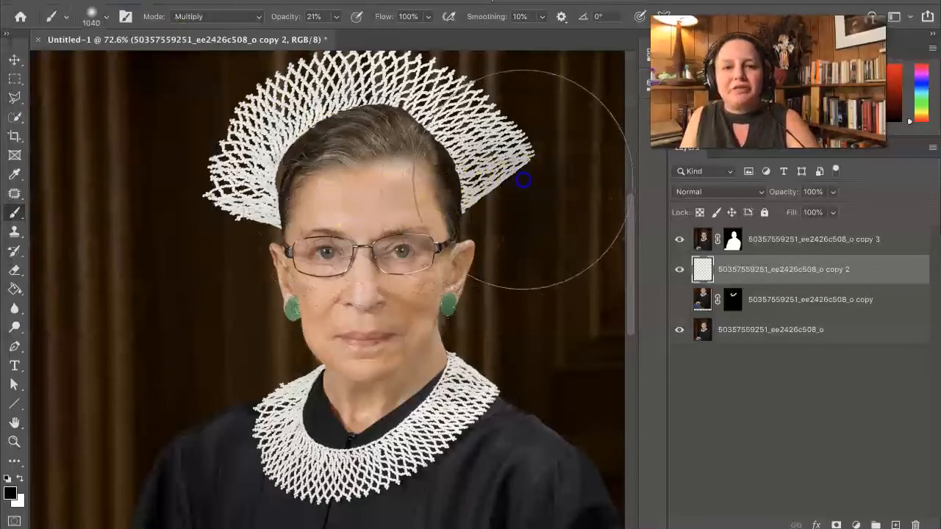
{"action": "mouse_move", "coordinate": [191, 227]}
{"action": "left_mouse_down"}
{"action": "mouse_move", "coordinate": [184, 221]}
{"action": "mouse_move", "coordinate": [177, 266]}
{"action": "mouse_move", "coordinate": [142, 211]}
{"action": "mouse_move", "coordinate": [140, 227]}
{"action": "mouse_move", "coordinate": [151, 199]}
{"action": "mouse_move", "coordinate": [150, 234]}
{"action": "left_mouse_up"}
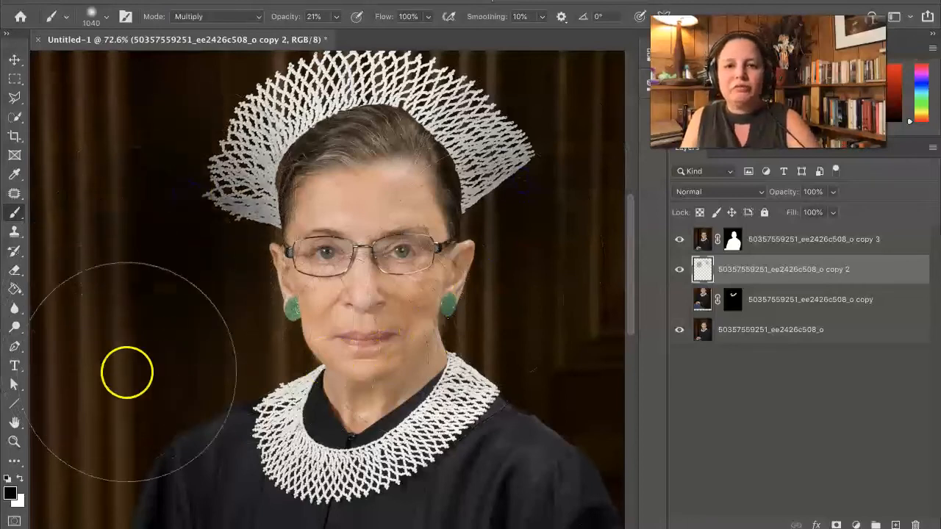
{"action": "scroll", "coordinate": [485, 325], "scroll_direction": "down", "scroll_amount": 3}
{"action": "scroll", "coordinate": [485, 326], "scroll_direction": "down", "scroll_amount": 1}
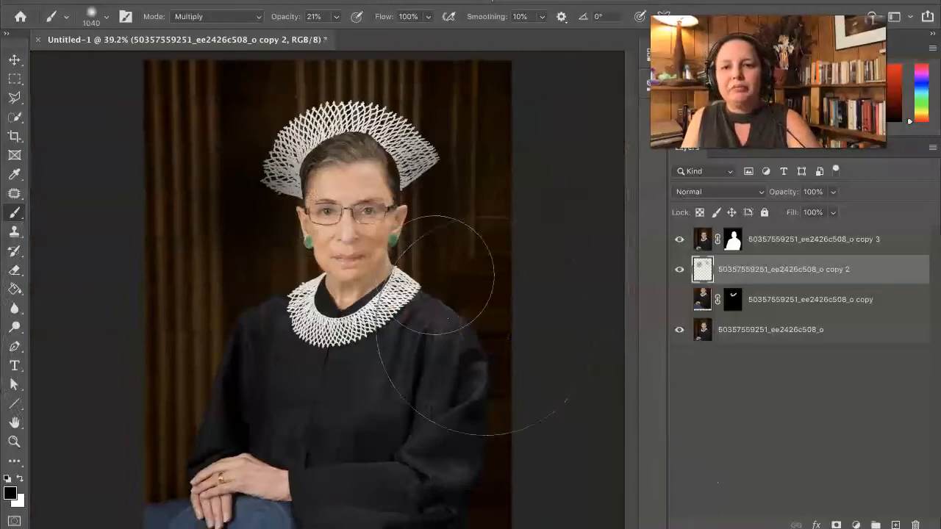
Step: Compare the portrait with the shaded lace crown layer hidden and shown
{"action": "left_click", "coordinate": [679, 270]}
{"action": "left_click", "coordinate": [679, 270]}
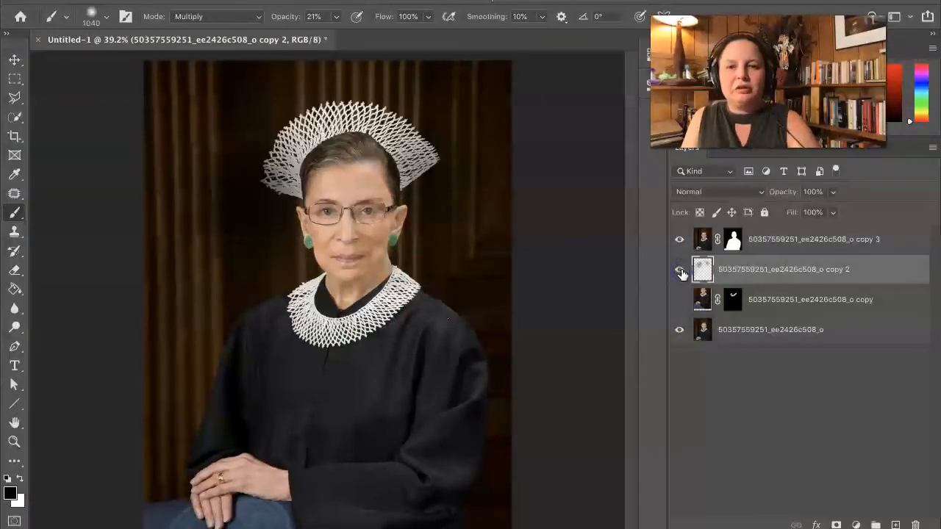
{"action": "left_click", "coordinate": [679, 270]}
{"action": "left_click", "coordinate": [680, 270]}
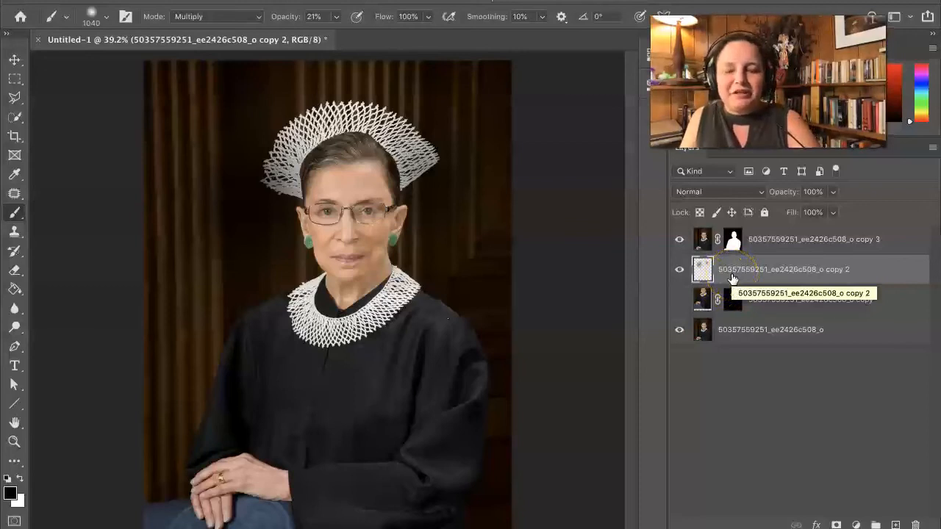
{"action": "key", "text": "ctrl+comma"}
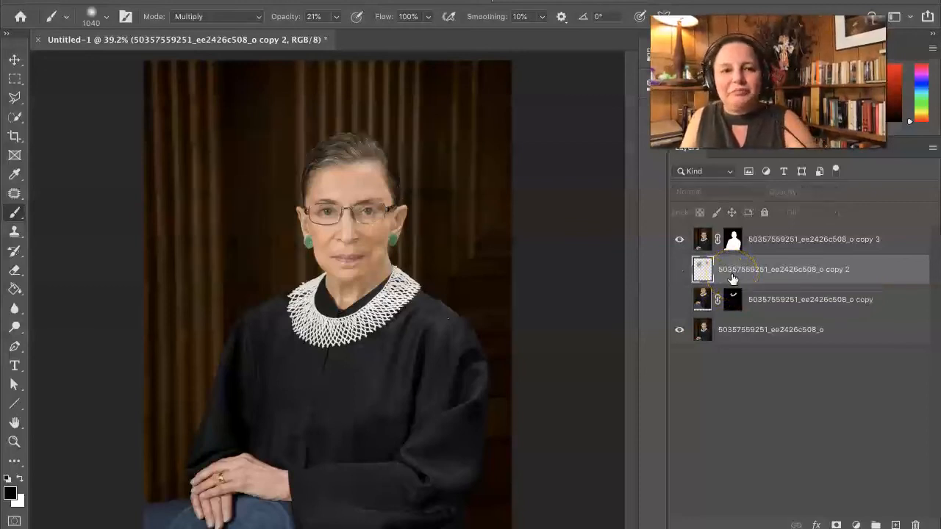
{"action": "left_click", "coordinate": [676, 271]}
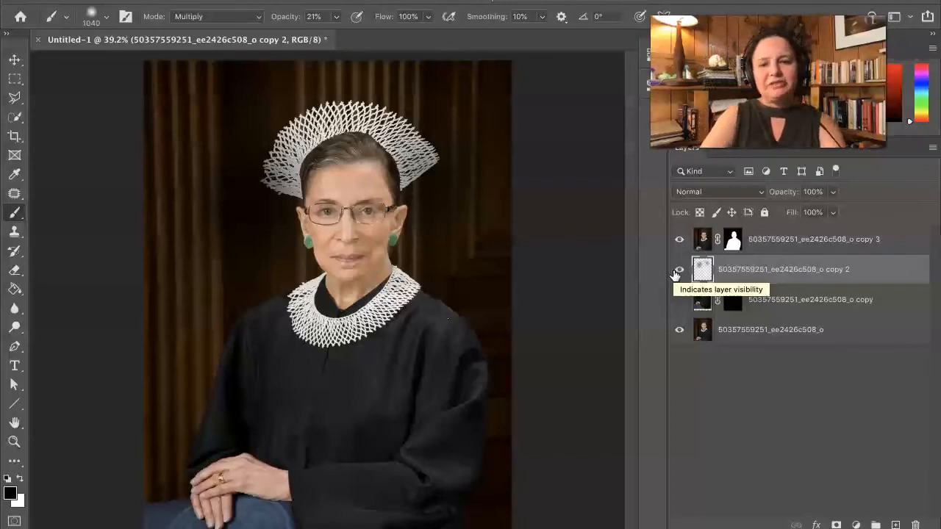
{"action": "left_click", "coordinate": [652, 223]}
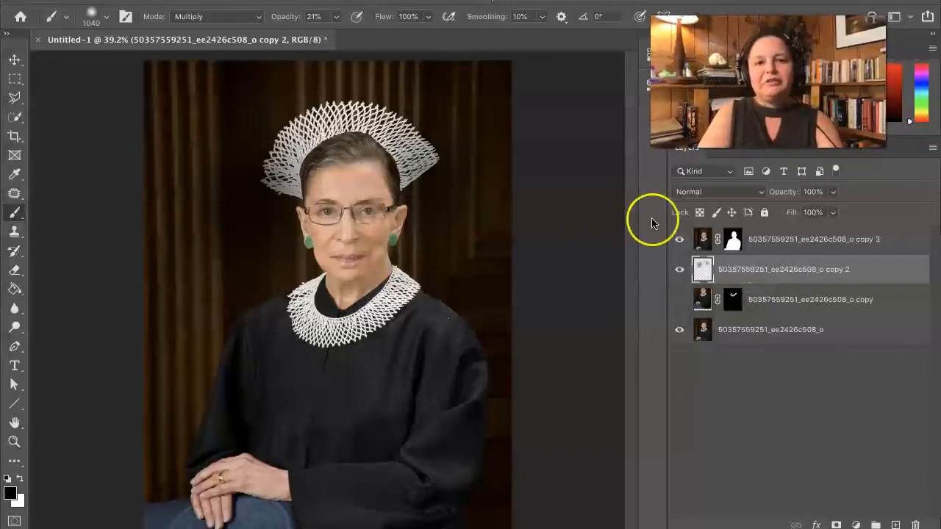
Step: Enlarge the document history and revert to the layer visibility state just before the brush strokes
{"action": "left_click", "coordinate": [644, 56]}
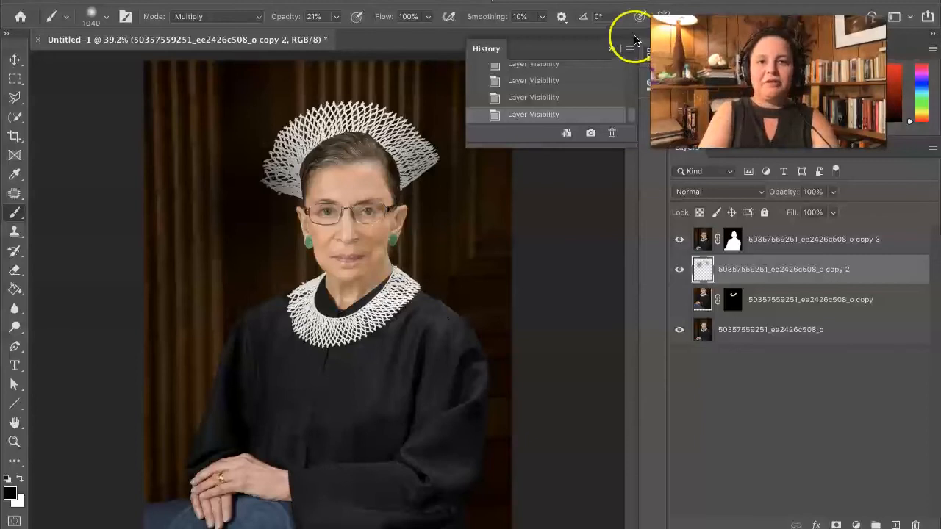
{"action": "left_click", "coordinate": [581, 70]}
{"action": "scroll", "coordinate": [581, 74], "scroll_direction": "up", "scroll_amount": 3}
{"action": "scroll", "coordinate": [581, 73], "scroll_direction": "down", "scroll_amount": 1}
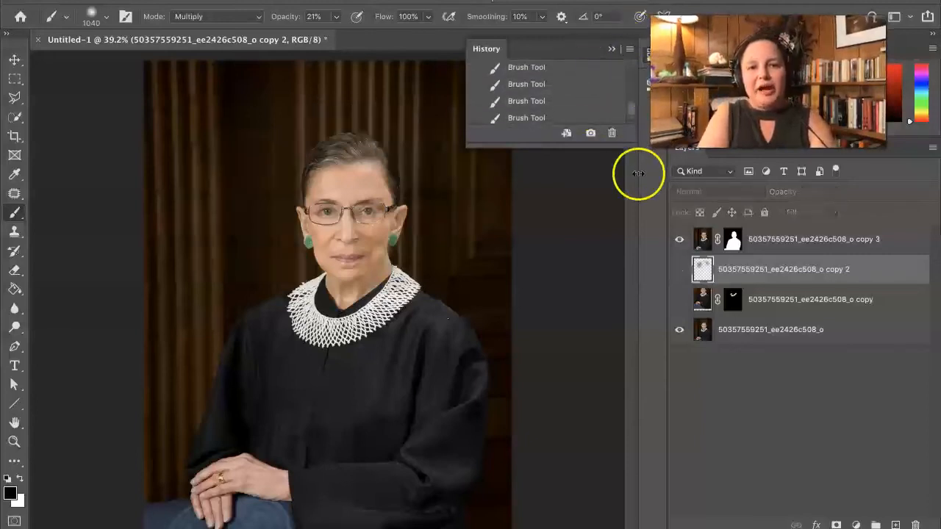
{"action": "left_click_drag", "start_coordinate": [626, 147], "coordinate": [610, 372]}
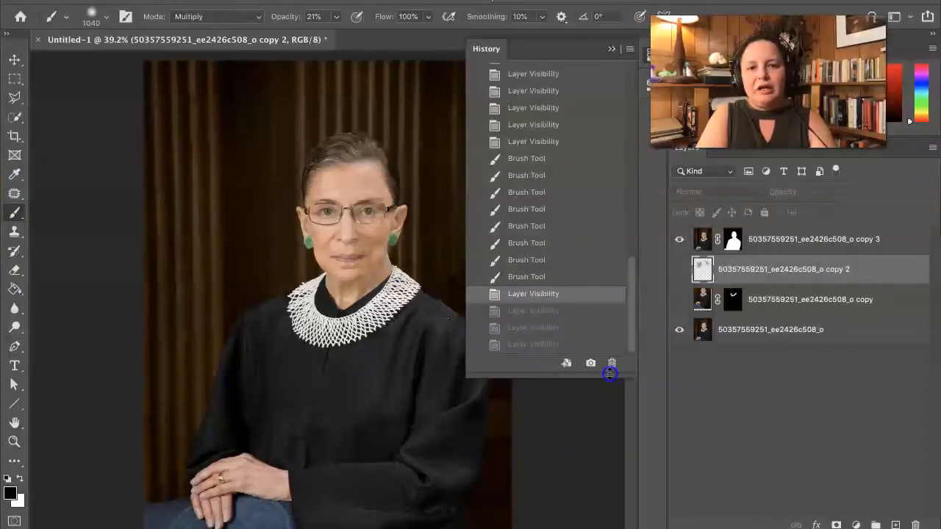
{"action": "left_click", "coordinate": [550, 193]}
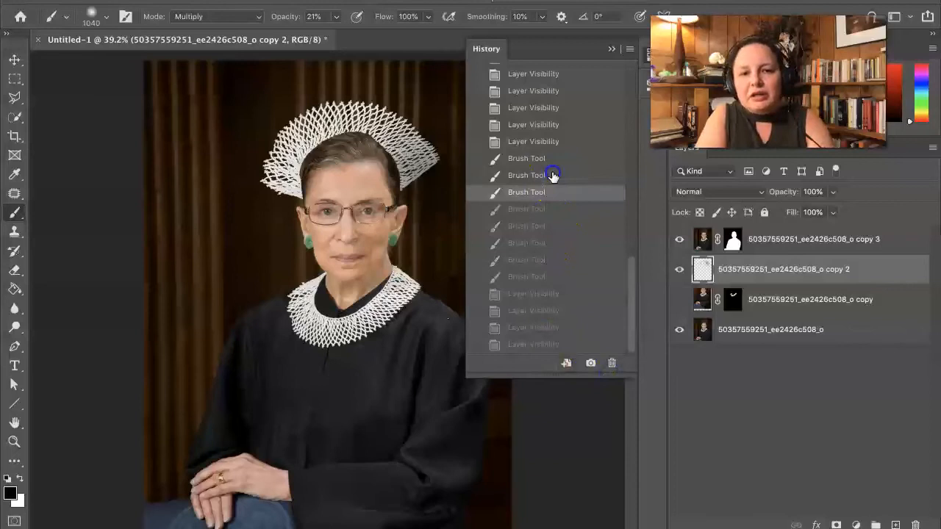
{"action": "left_click", "coordinate": [553, 175]}
{"action": "left_click", "coordinate": [555, 160]}
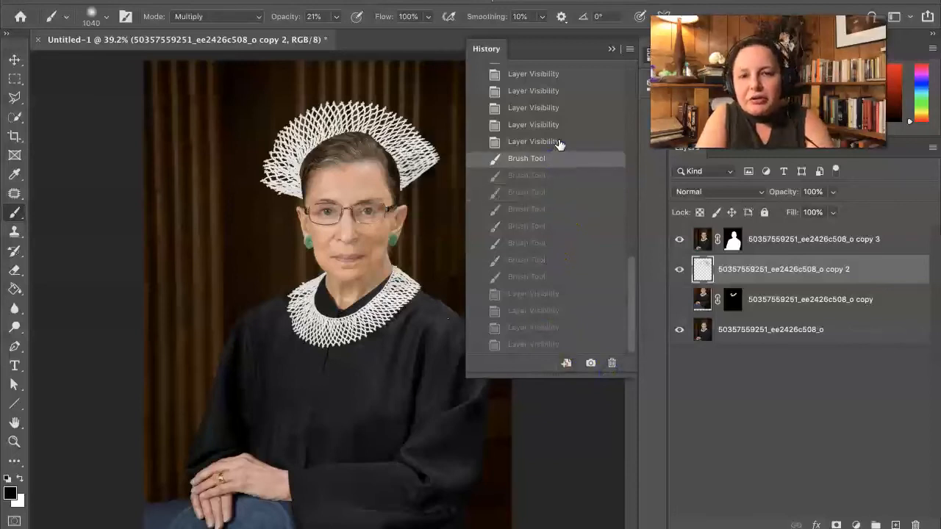
{"action": "left_click", "coordinate": [560, 142]}
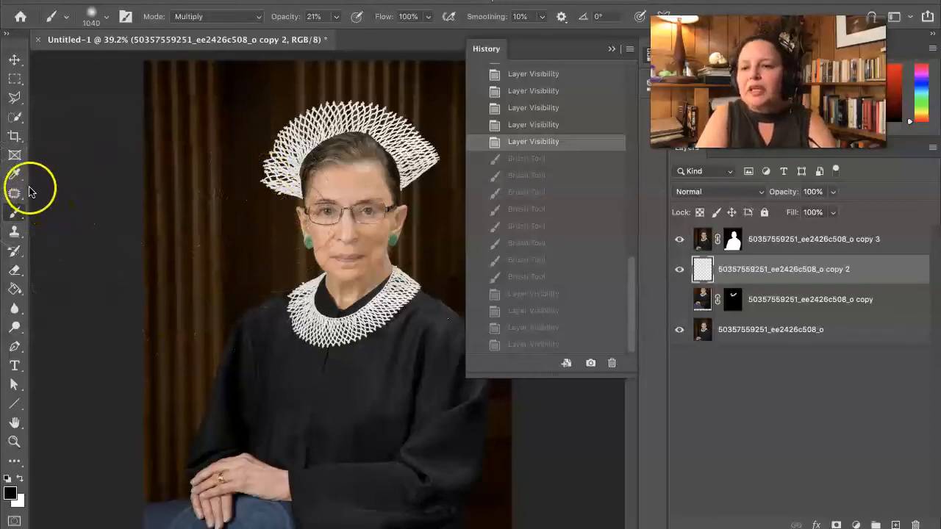
Step: Select the white lace areas with the Magic Wand tool by sampling the crown's left edge
{"action": "left_click", "coordinate": [15, 116]}
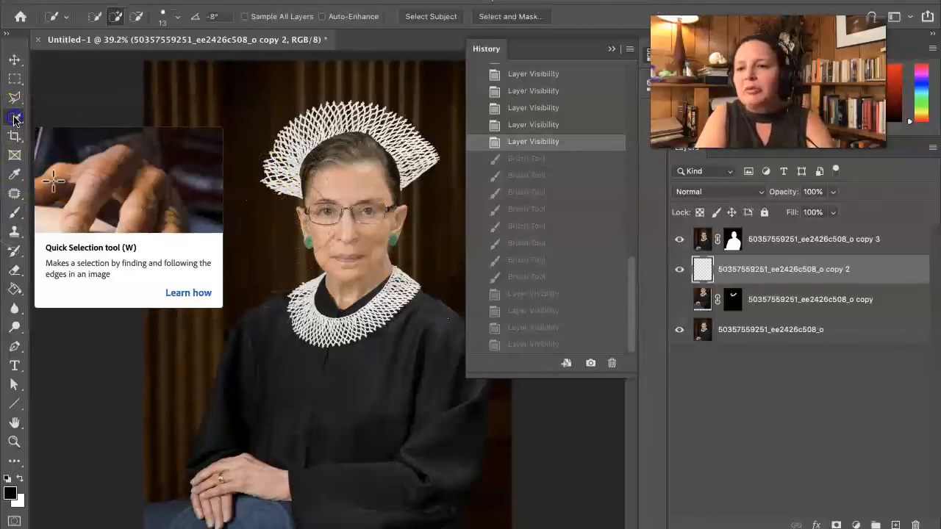
{"action": "left_click", "coordinate": [61, 144]}
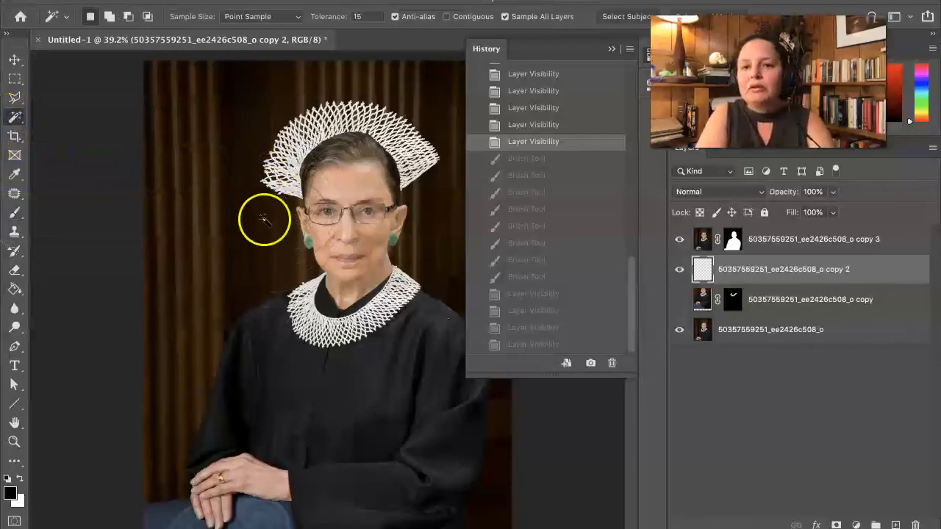
{"action": "left_click", "coordinate": [278, 185]}
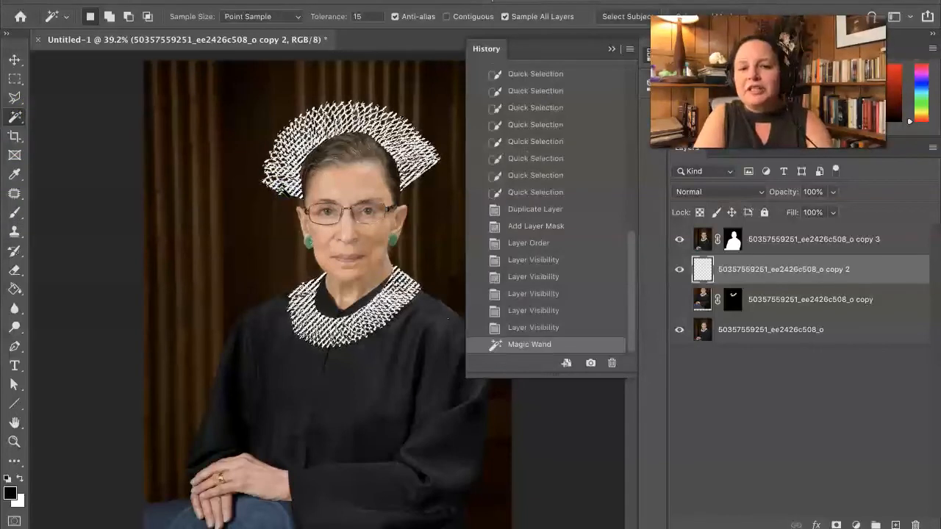
Step: Hide the original portrait layer and clear the lace selection
{"action": "left_click", "coordinate": [679, 330]}
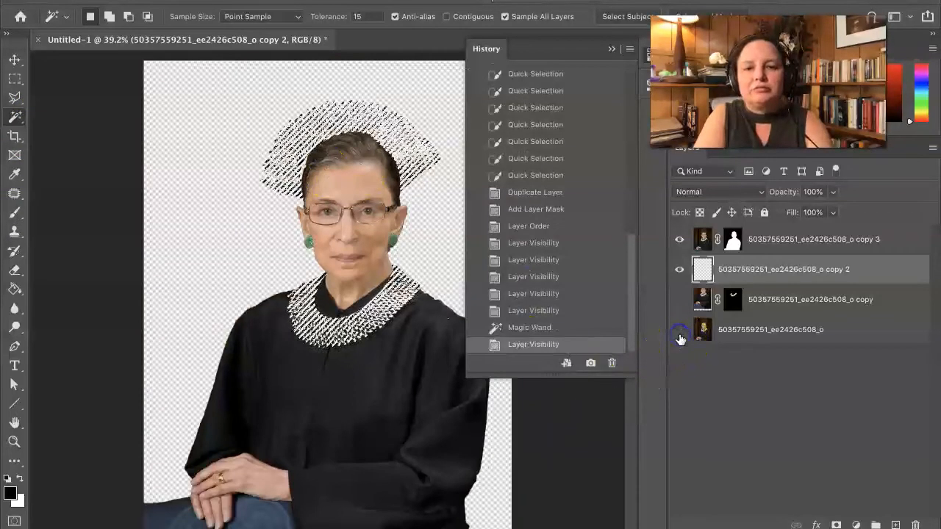
{"action": "key", "text": "ctrl+d"}
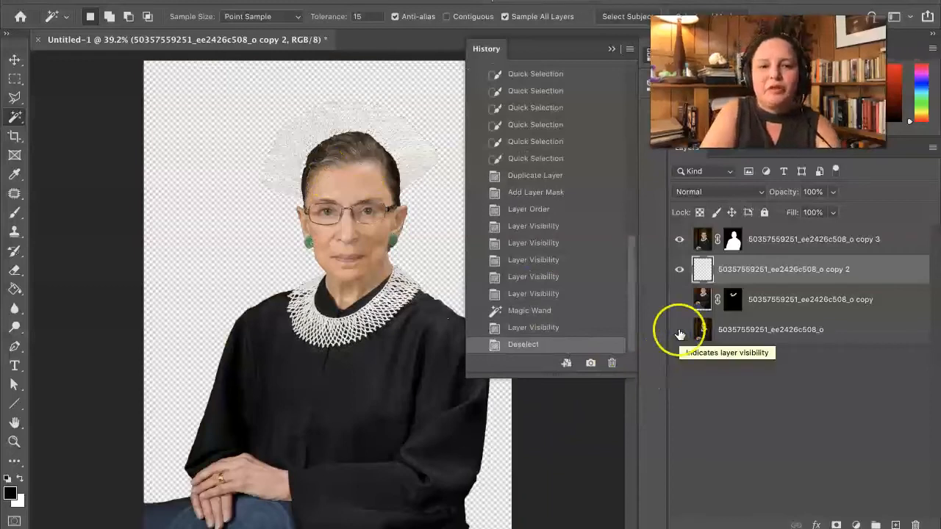
Step: With the masked figure layer hidden, select the crown's white lace using the Magic Wand and grow the selection twice
{"action": "left_click", "coordinate": [679, 239]}
{"action": "left_click", "coordinate": [413, 158]}
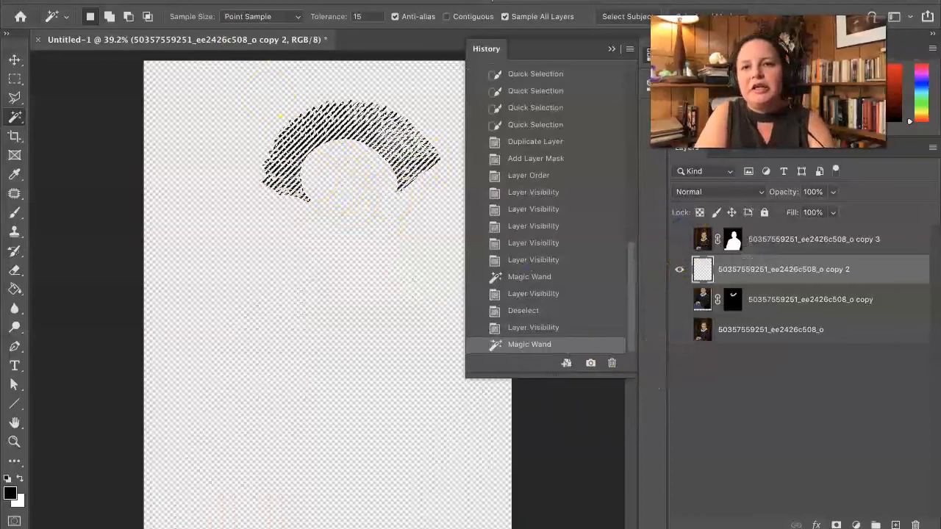
{"action": "left_click", "coordinate": [298, 0]}
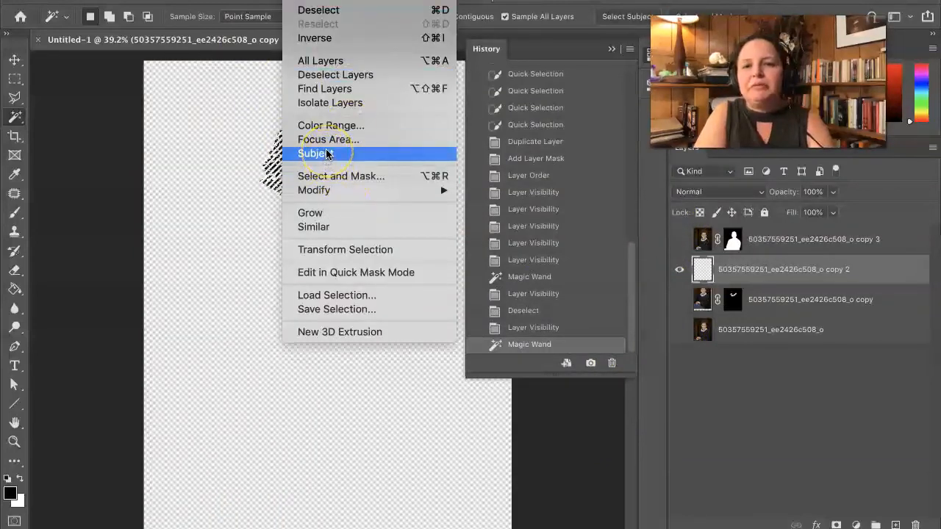
{"action": "left_click", "coordinate": [317, 213]}
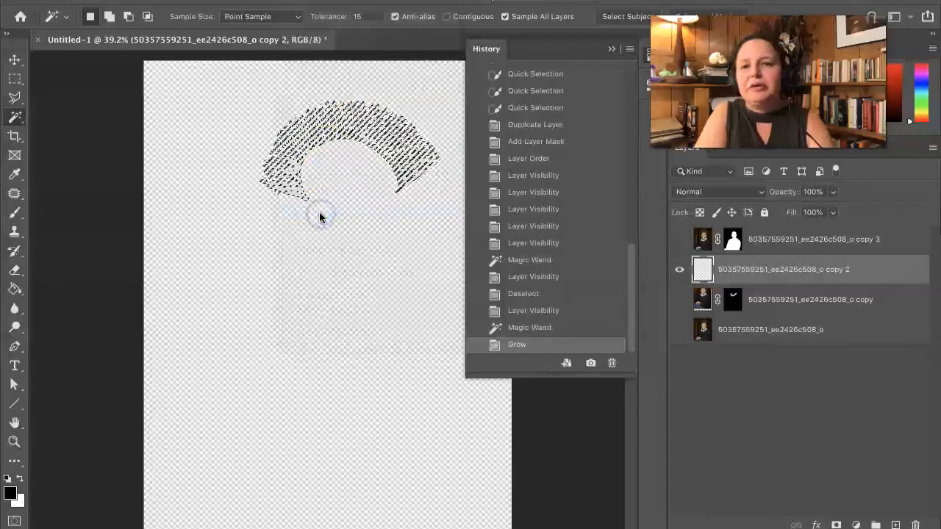
{"action": "left_click", "coordinate": [297, 0]}
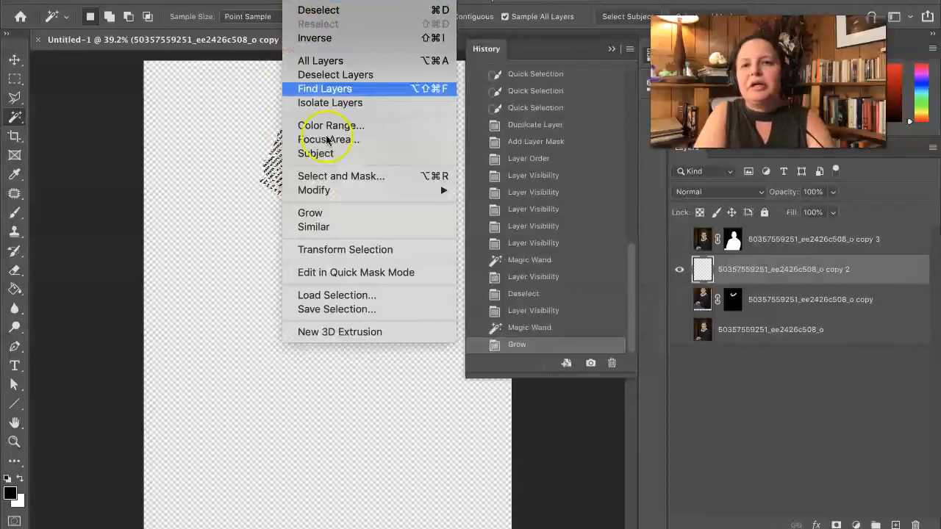
{"action": "left_click", "coordinate": [338, 210]}
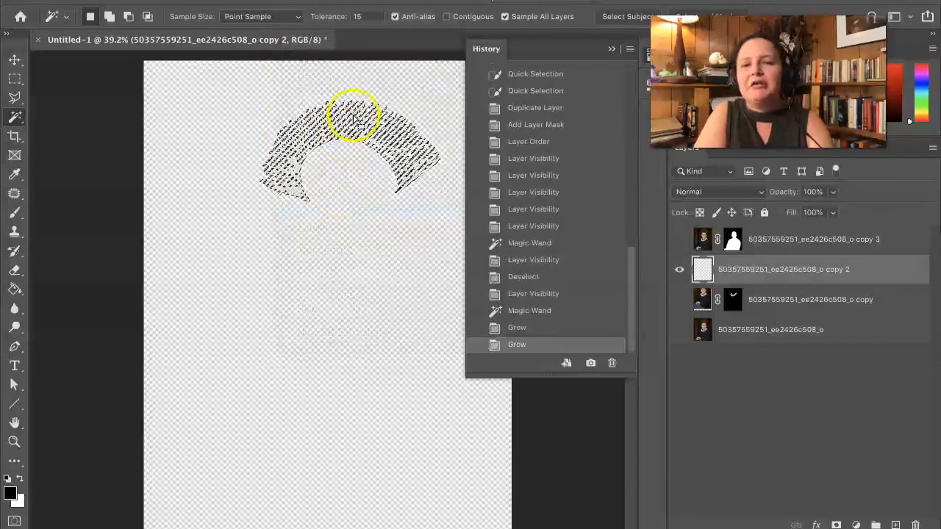
{"action": "scroll", "coordinate": [352, 117], "scroll_direction": "up", "scroll_amount": 3}
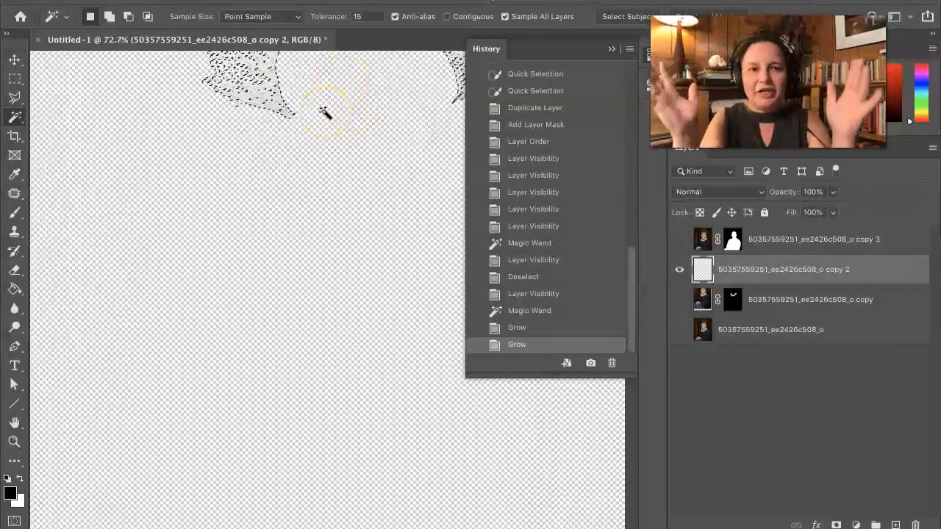
{"action": "scroll", "coordinate": [324, 111], "scroll_direction": "down", "scroll_amount": 3}
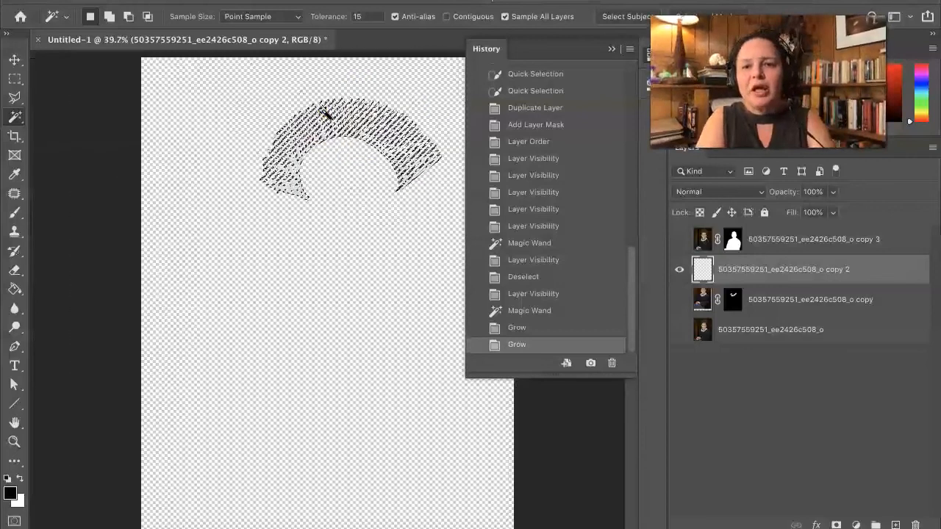
Step: Add a layer mask to the crown layer that reveals only the selected lace
{"action": "left_click", "coordinate": [295, 85]}
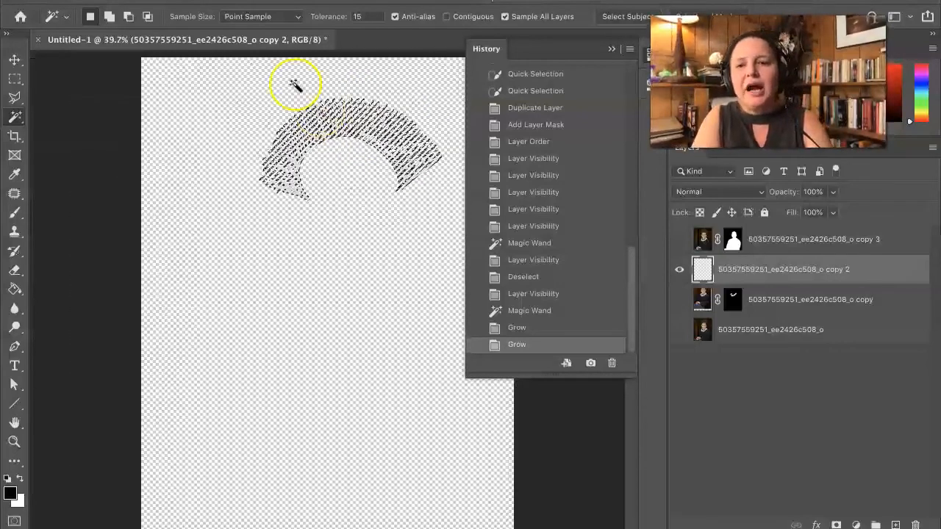
{"action": "left_click", "coordinate": [221, 1]}
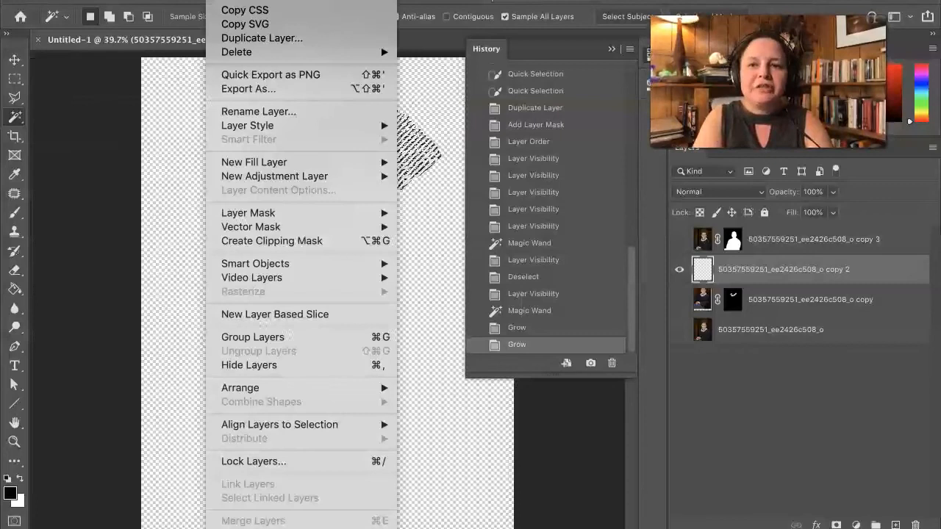
{"action": "mouse_move", "coordinate": [324, 213]}
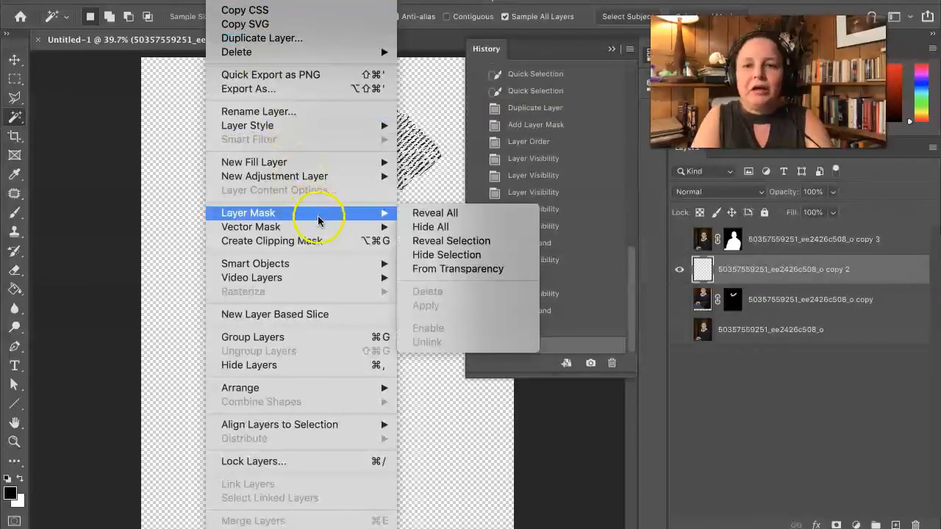
{"action": "left_click", "coordinate": [435, 241]}
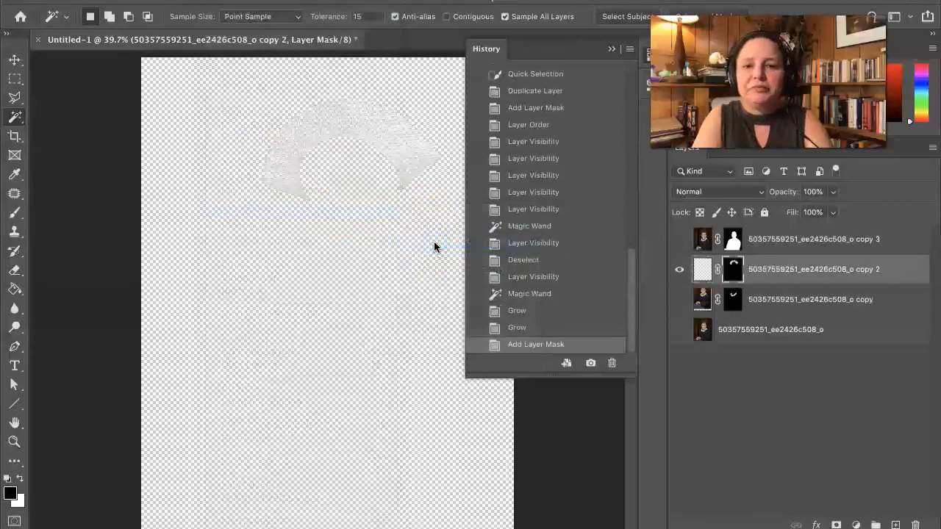
Step: Show the original portrait and masked figure layers again, keeping the masked collar copy layer hidden
{"action": "left_click", "coordinate": [679, 331]}
{"action": "left_click", "coordinate": [681, 303]}
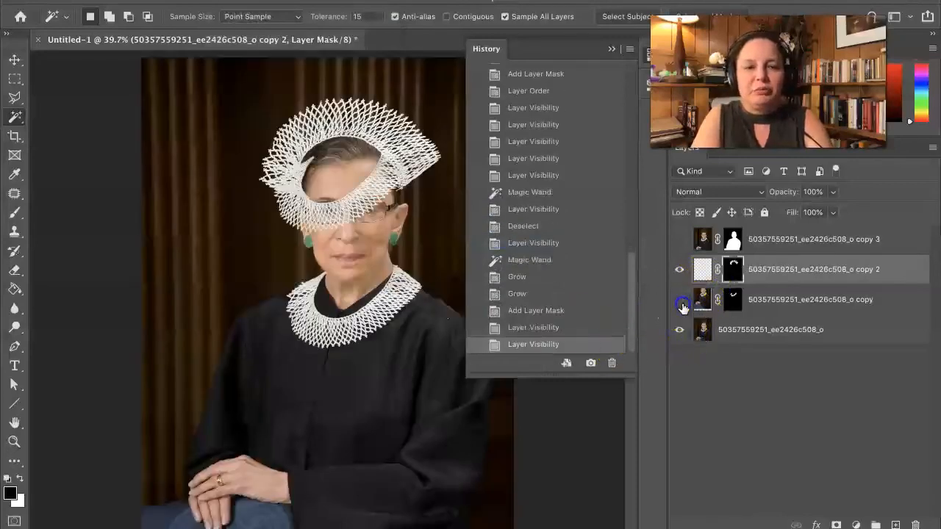
{"action": "left_click", "coordinate": [681, 303]}
{"action": "left_click", "coordinate": [680, 250]}
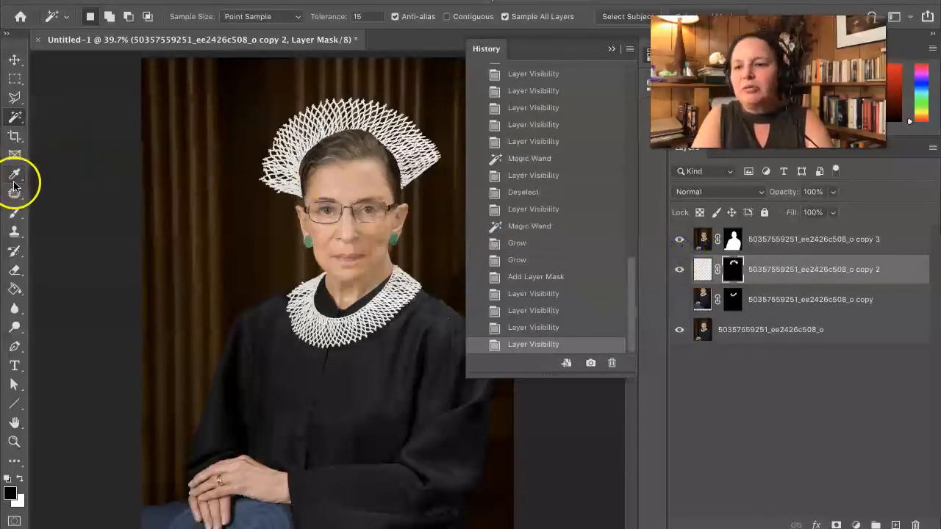
Step: Paint on the crown's layer mask with the soft black brush at 21% opacity to darken both outer ends of the crown
{"action": "left_click", "coordinate": [13, 213]}
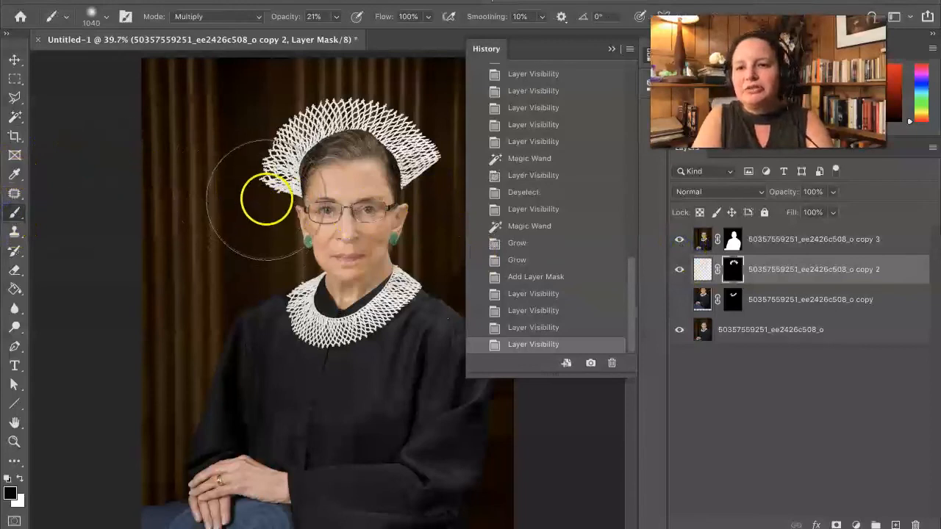
{"action": "left_click", "coordinate": [265, 197]}
{"action": "left_click", "coordinate": [264, 192]}
{"action": "left_click", "coordinate": [263, 180]}
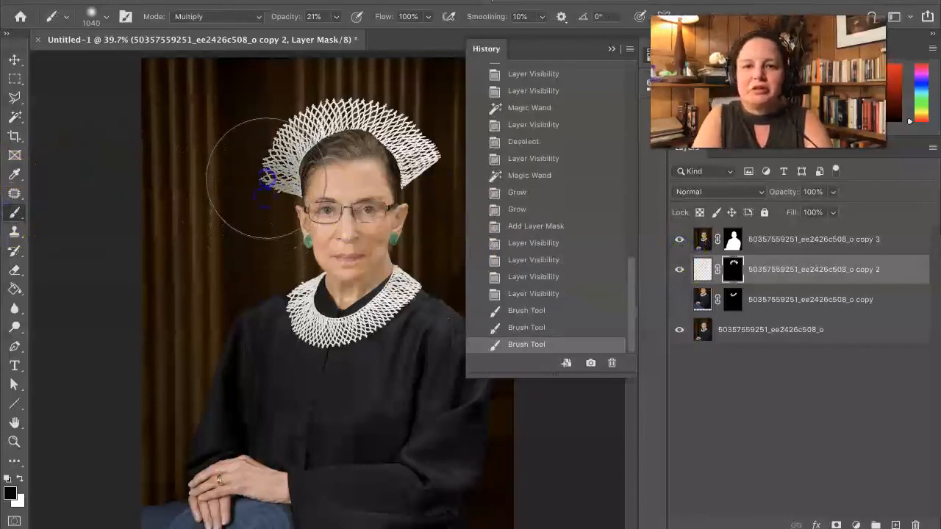
{"action": "left_click", "coordinate": [438, 184]}
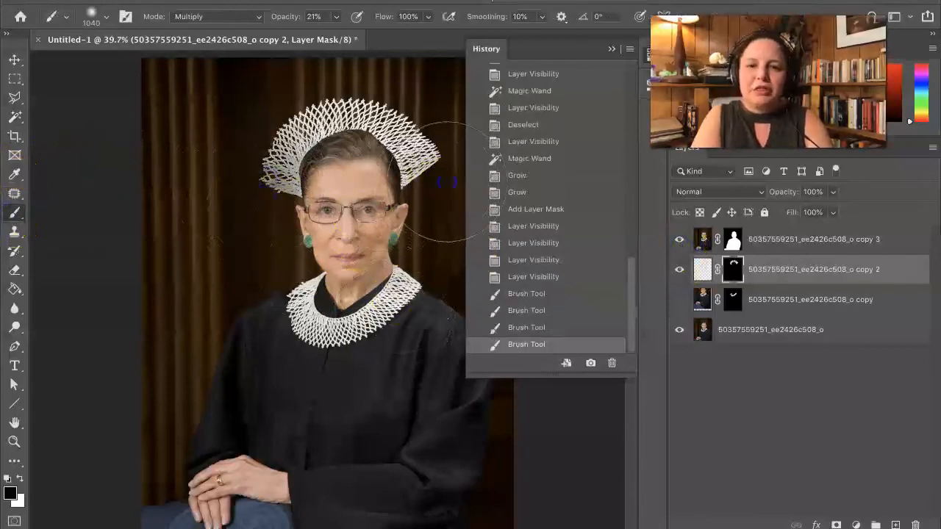
{"action": "left_click", "coordinate": [440, 176]}
{"action": "left_click", "coordinate": [435, 158]}
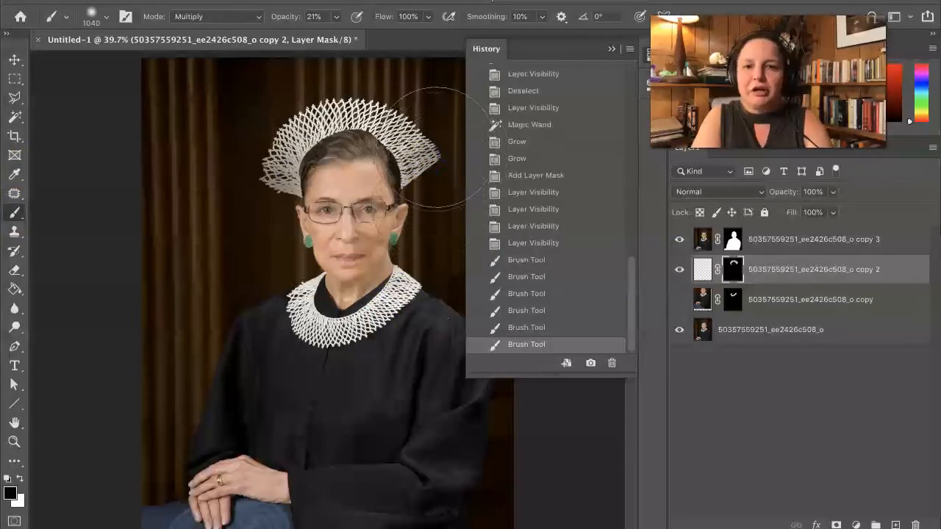
{"action": "left_click", "coordinate": [430, 147]}
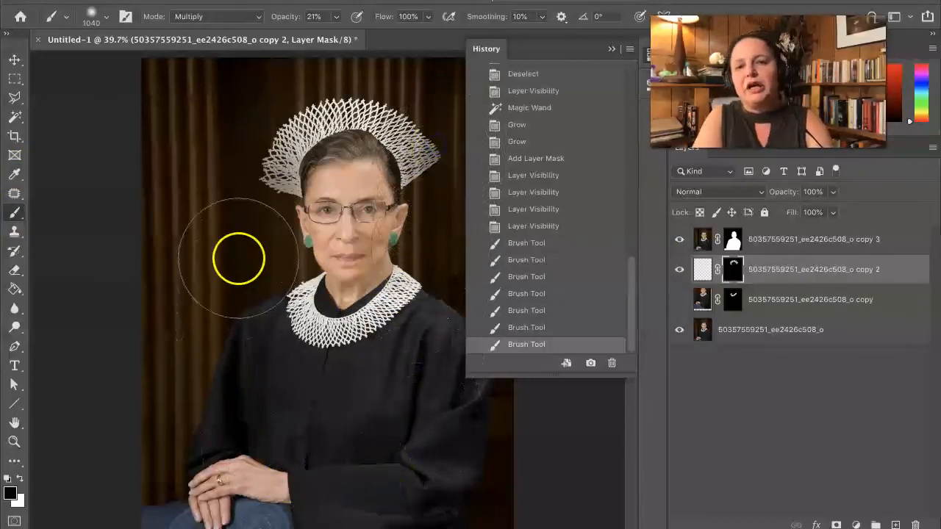
Step: Compare the portrait with the masked crown layer hidden and shown, and review the whole image
{"action": "left_click", "coordinate": [679, 272]}
{"action": "left_click", "coordinate": [679, 272]}
{"action": "left_click", "coordinate": [679, 272]}
{"action": "left_click", "coordinate": [679, 272]}
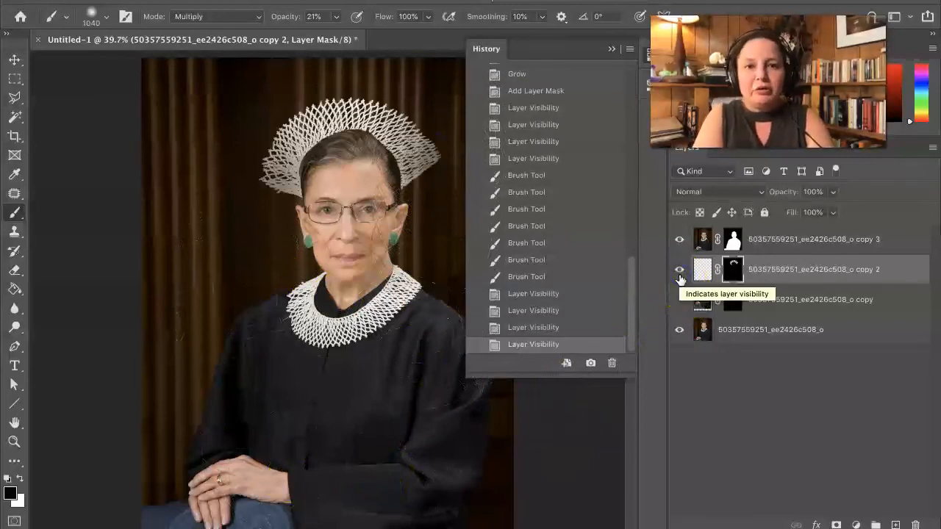
{"action": "scroll", "coordinate": [316, 331], "scroll_direction": "down", "scroll_amount": 3}
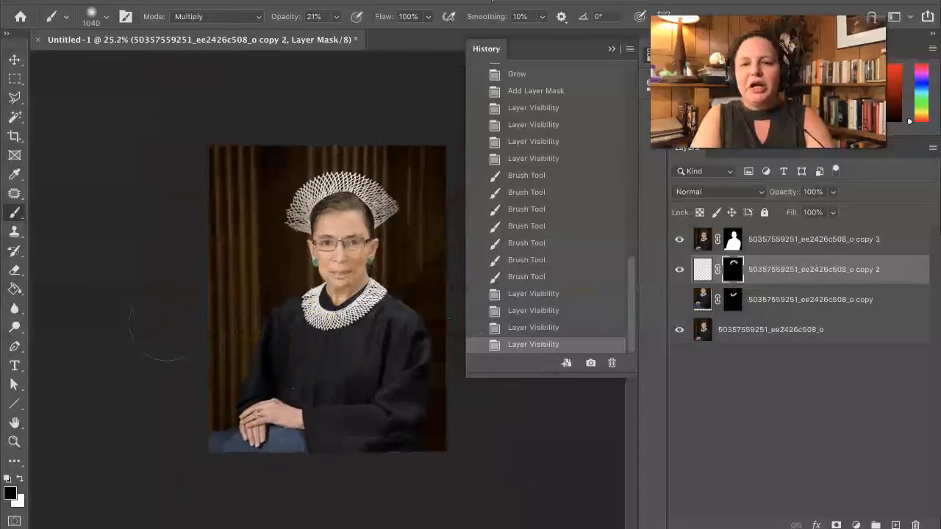
{"action": "left_click_drag", "start_coordinate": [337, 266], "coordinate": [371, 300]}
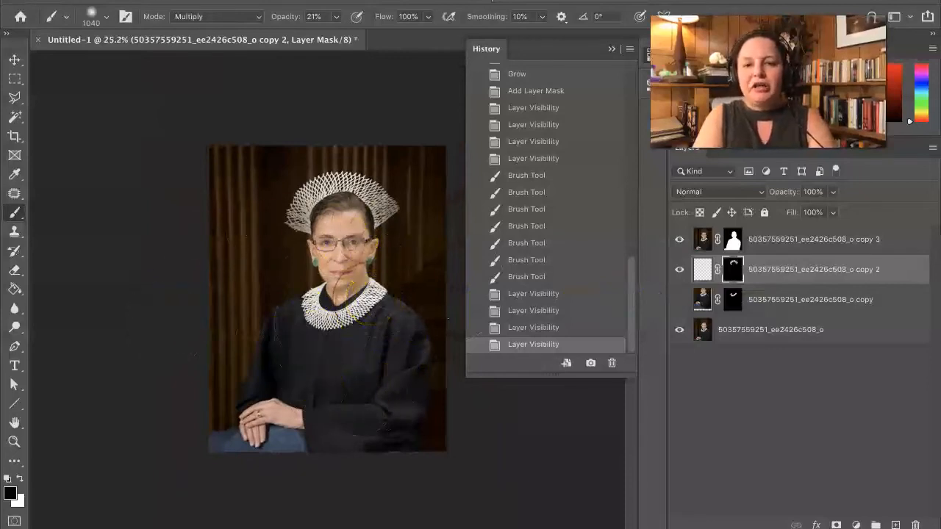
Step: Collapse the document history and add a new empty layer directly above the crown layer
{"action": "left_click", "coordinate": [612, 48]}
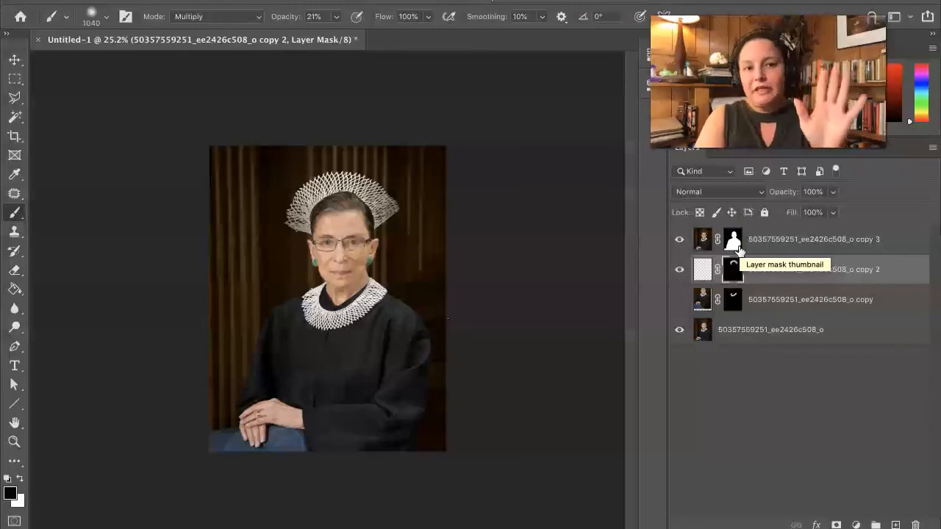
{"action": "left_click", "coordinate": [896, 524]}
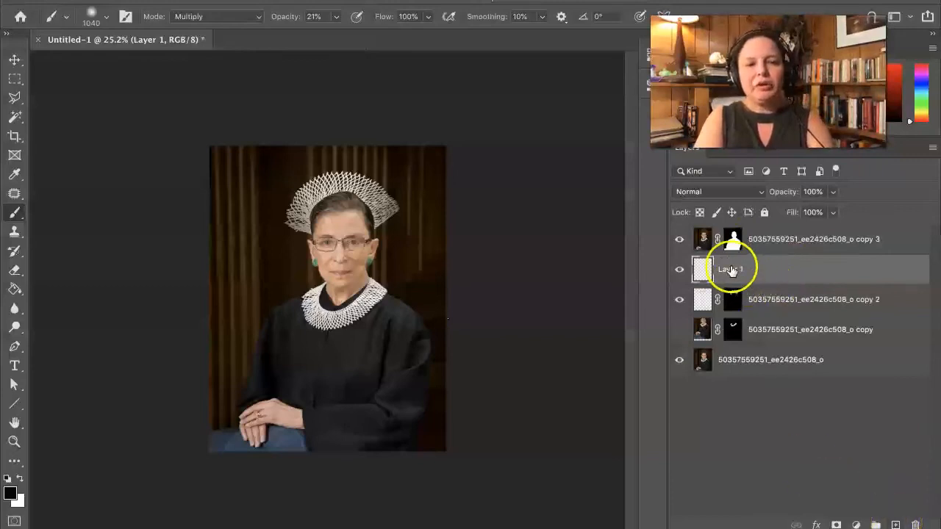
{"action": "left_click", "coordinate": [6, 216]}
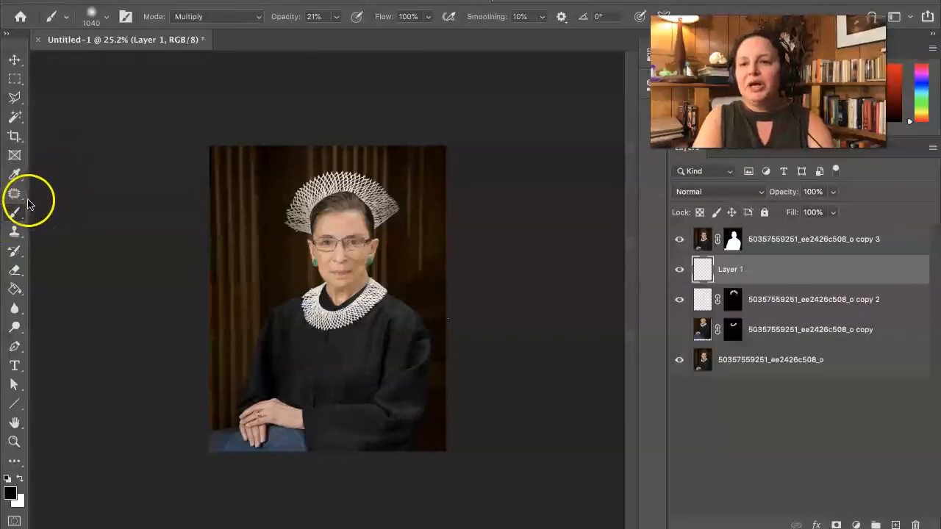
{"action": "left_click_drag", "start_coordinate": [331, 231], "coordinate": [343, 242]}
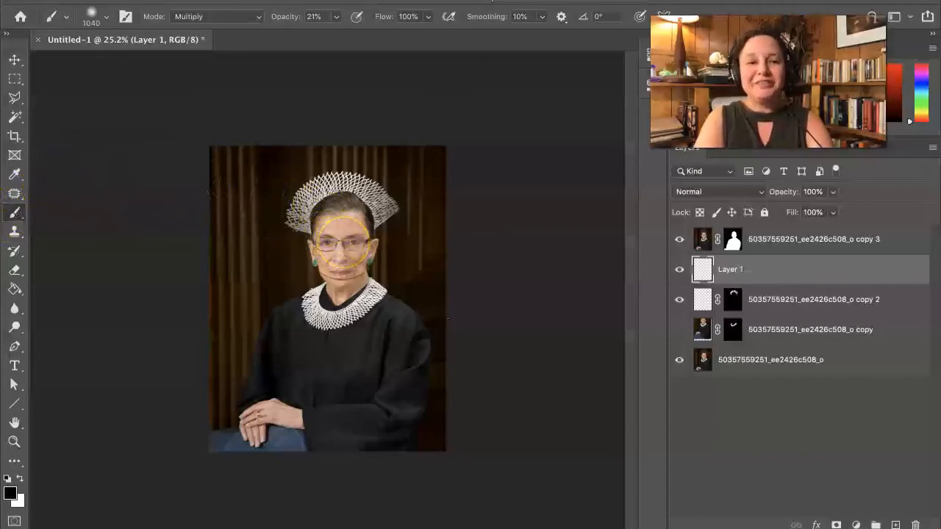
{"action": "key", "text": "ctrl+z"}
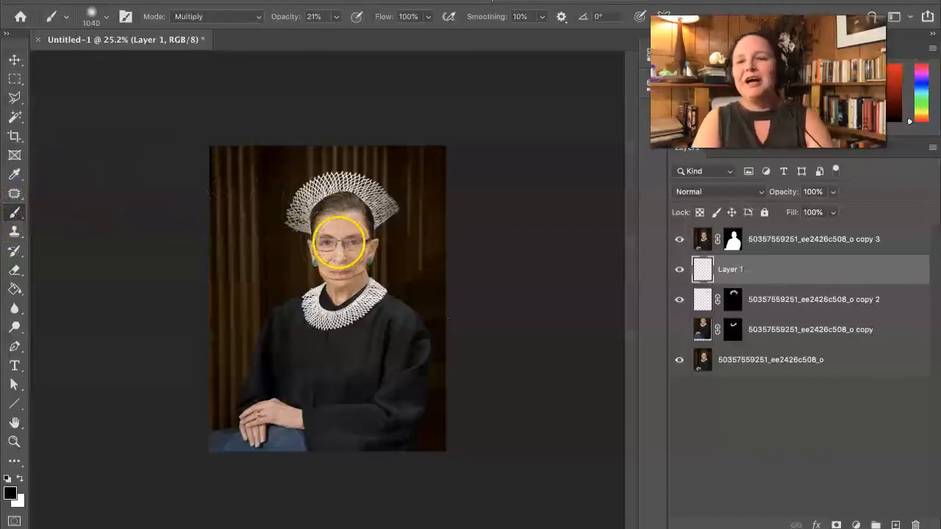
Step: Browse the brush presets, collapsing the Dry Media Brushes folder and looking through the Special Effects Brushes
{"action": "left_click", "coordinate": [107, 23]}
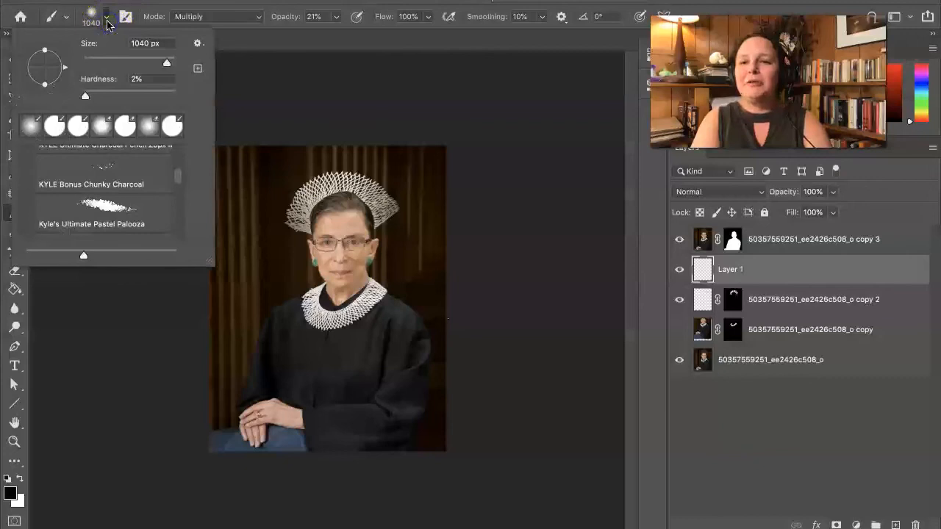
{"action": "scroll", "coordinate": [105, 211], "scroll_direction": "up", "scroll_amount": 5}
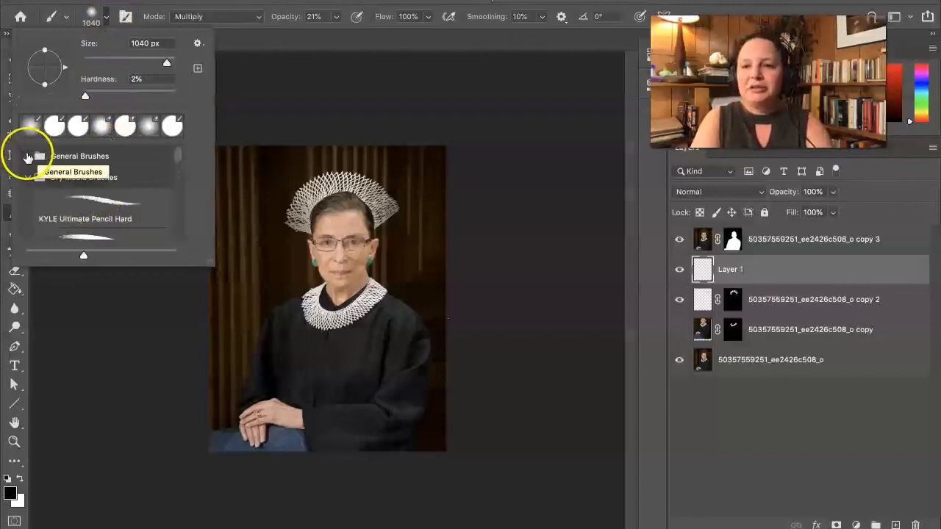
{"action": "left_click", "coordinate": [27, 175]}
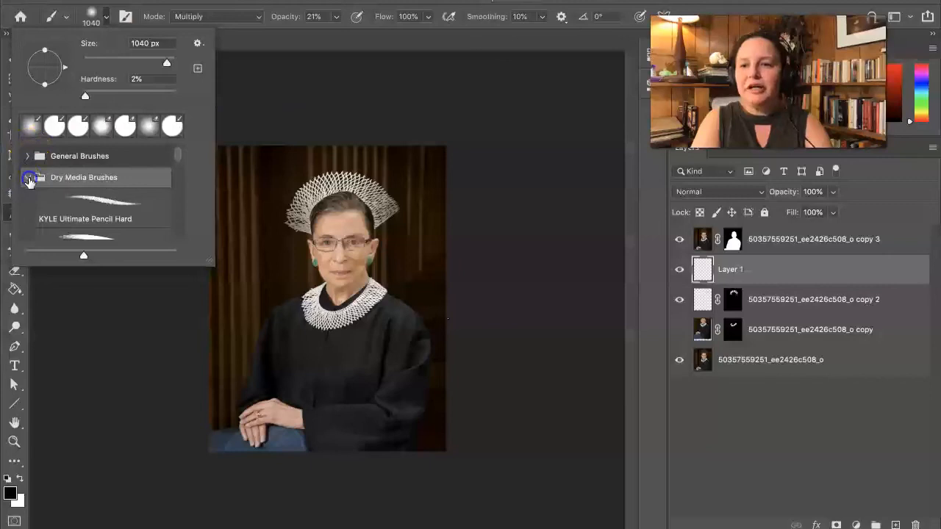
{"action": "left_click", "coordinate": [28, 178]}
{"action": "left_click", "coordinate": [28, 216]}
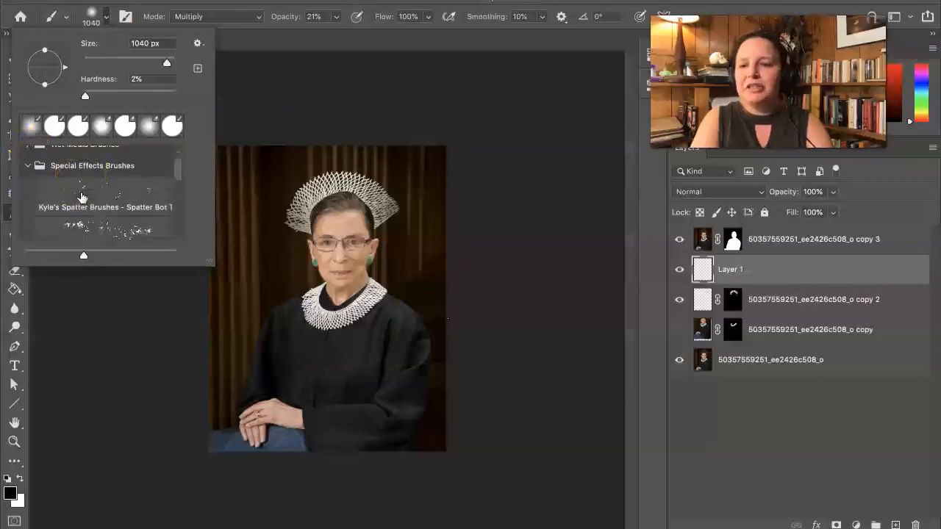
{"action": "scroll", "coordinate": [81, 197], "scroll_direction": "down", "scroll_amount": 5}
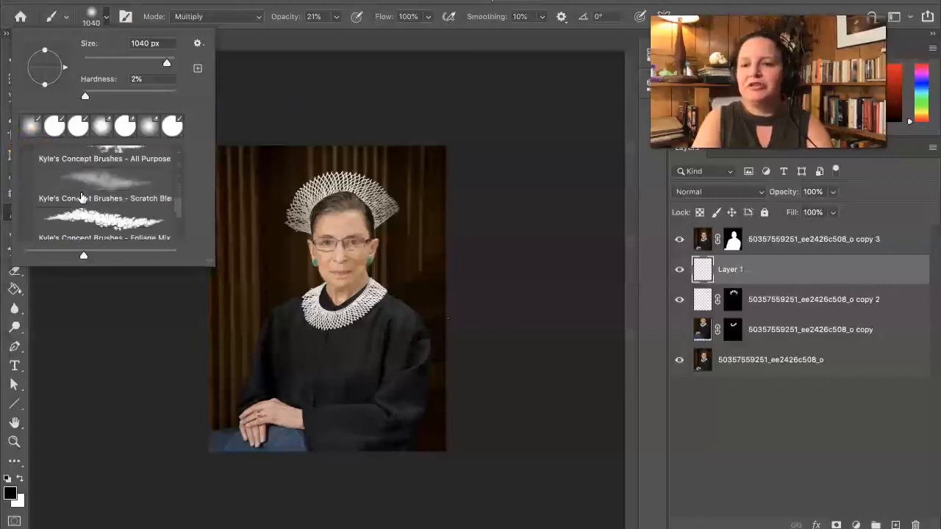
{"action": "scroll", "coordinate": [81, 197], "scroll_direction": "down", "scroll_amount": 3}
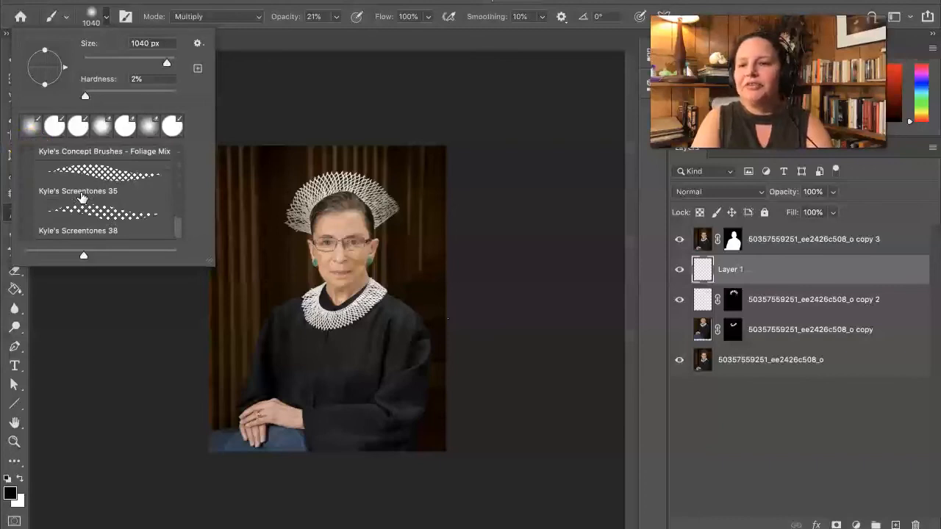
{"action": "scroll", "coordinate": [81, 197], "scroll_direction": "up", "scroll_amount": 10}
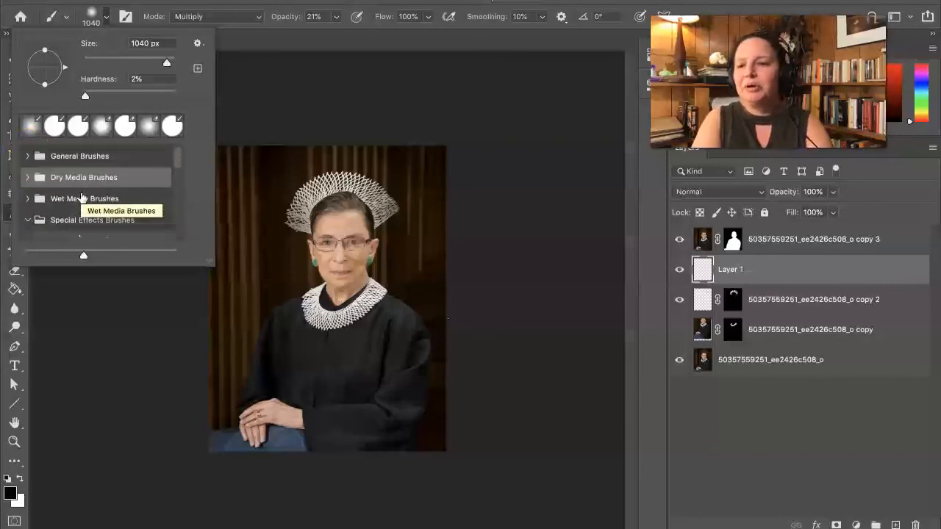
{"action": "key", "text": "Escape"}
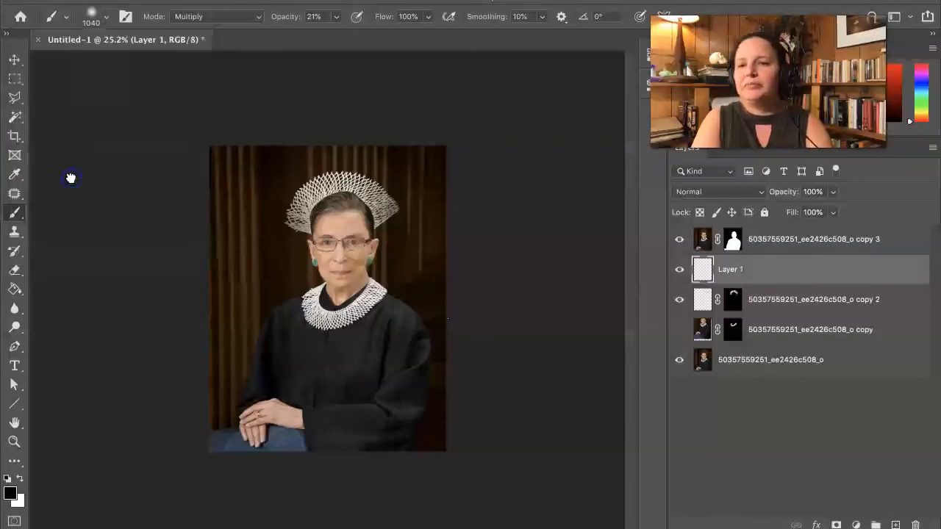
{"action": "left_click", "coordinate": [94, 18]}
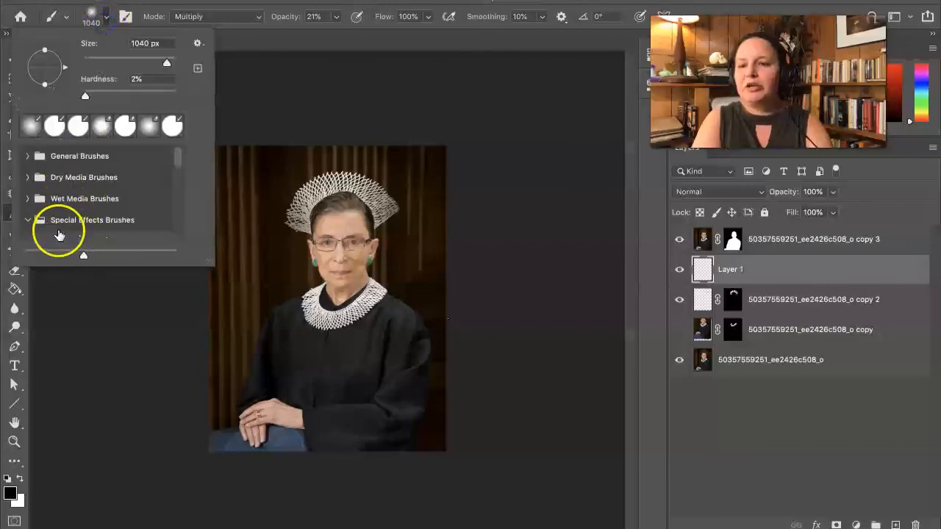
{"action": "left_click", "coordinate": [67, 174]}
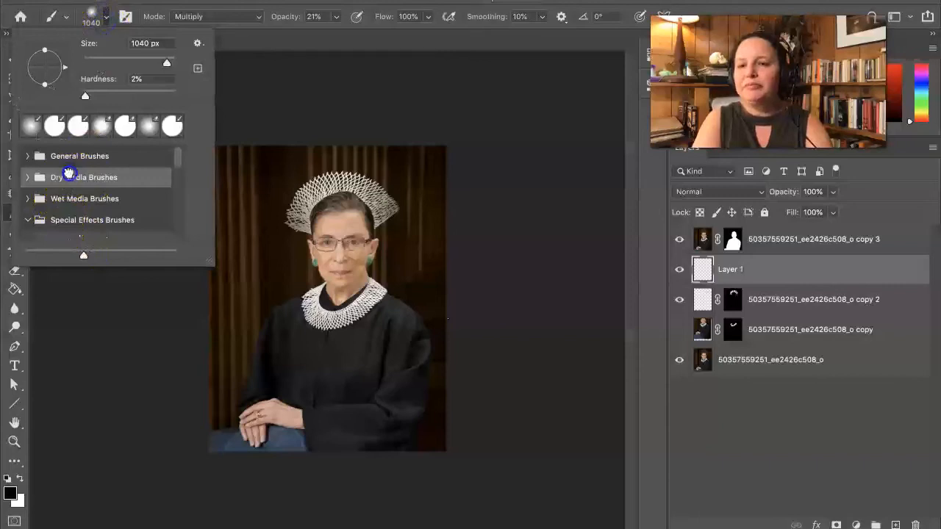
{"action": "key", "text": "Escape"}
Step: Choose the Kyle's Ultimate Pastel Palooza brush from the Dry Media Brushes and set its size to 460 px
{"action": "left_click", "coordinate": [101, 18]}
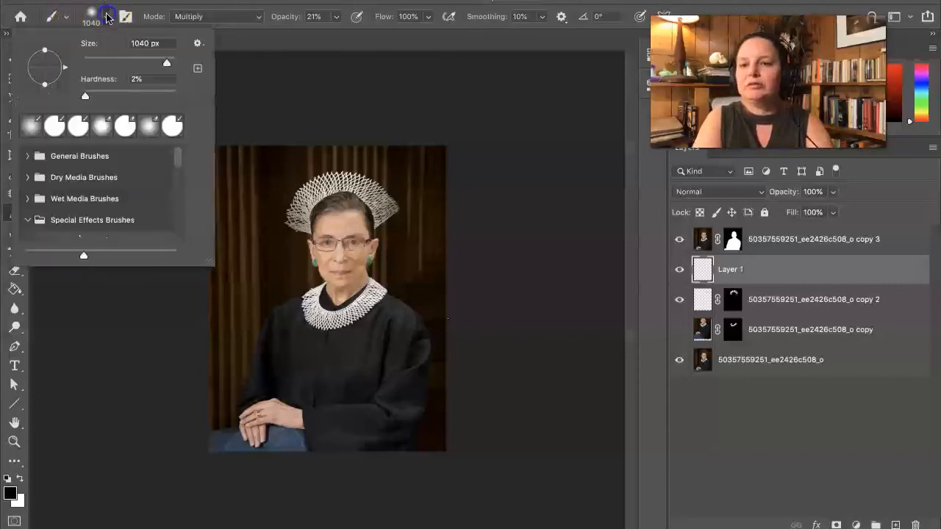
{"action": "left_click", "coordinate": [31, 180]}
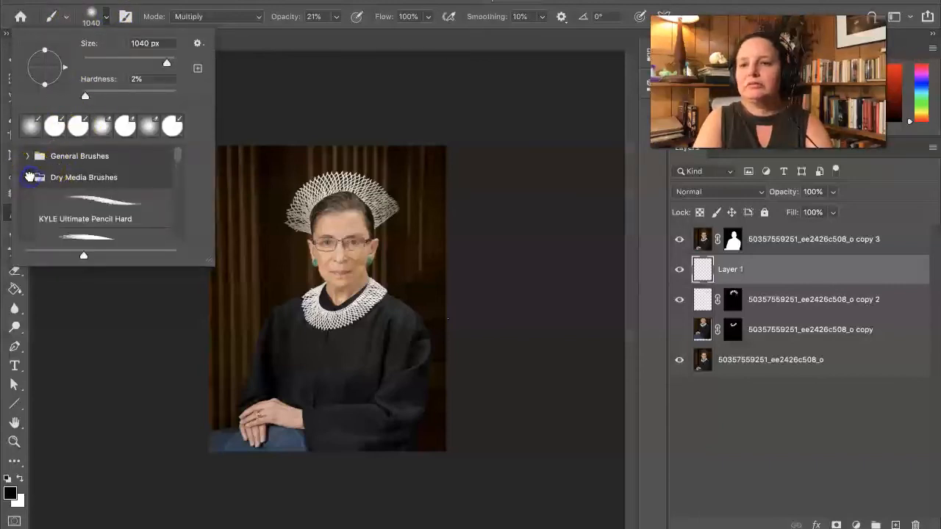
{"action": "scroll", "coordinate": [83, 183], "scroll_direction": "down", "scroll_amount": 4}
{"action": "scroll", "coordinate": [85, 194], "scroll_direction": "down", "scroll_amount": 3}
{"action": "left_click", "coordinate": [100, 190]}
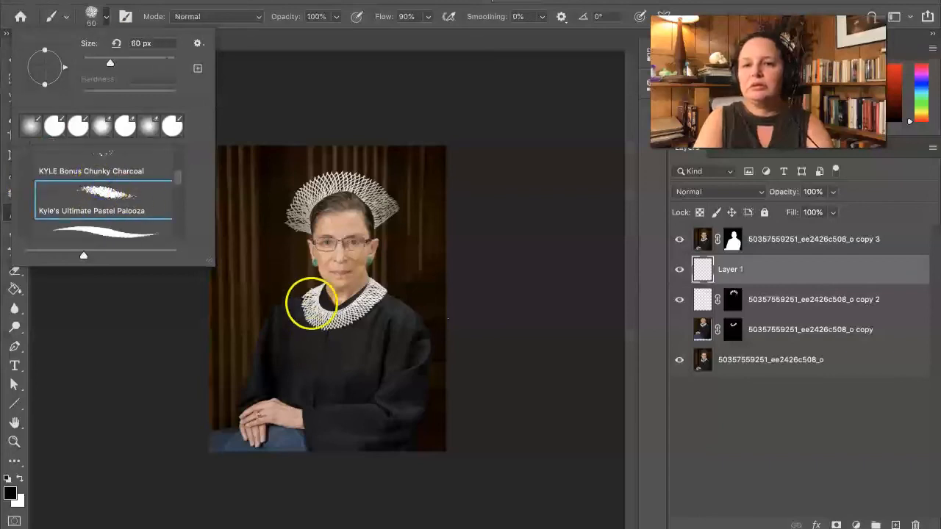
{"action": "left_click_drag", "start_coordinate": [110, 62], "coordinate": [155, 69]}
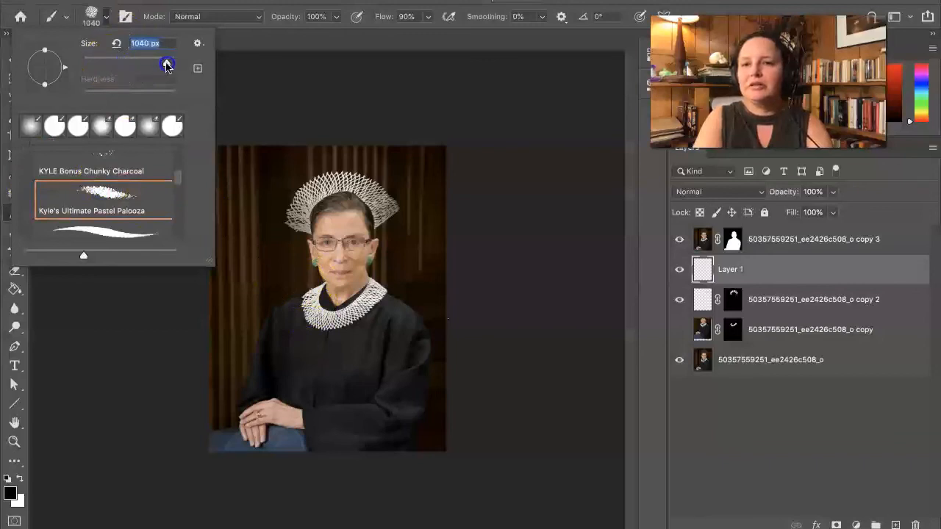
{"action": "mouse_move", "coordinate": [338, 283]}
{"action": "left_mouse_down"}
{"action": "mouse_move", "coordinate": [335, 237]}
{"action": "mouse_move", "coordinate": [342, 245]}
{"action": "left_mouse_up"}
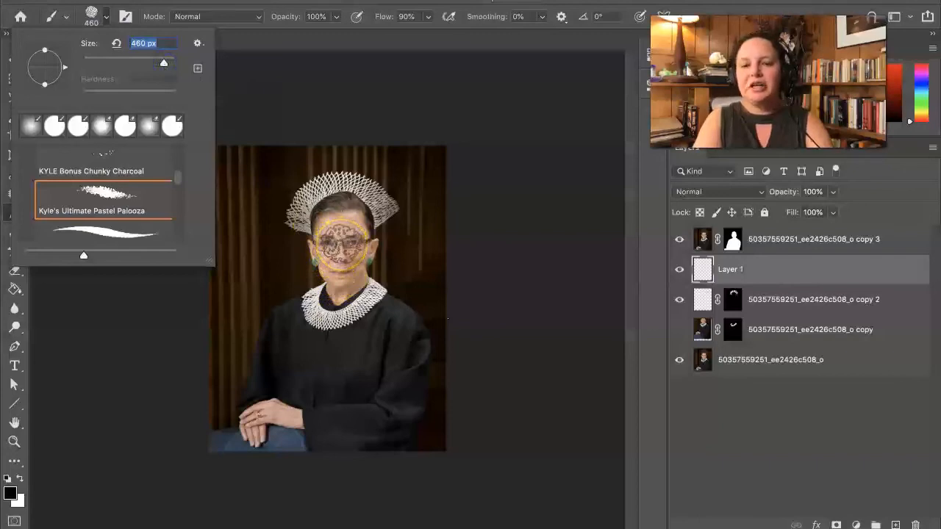
{"action": "key", "text": "Return"}
{"action": "key", "text": "ctrl+z"}
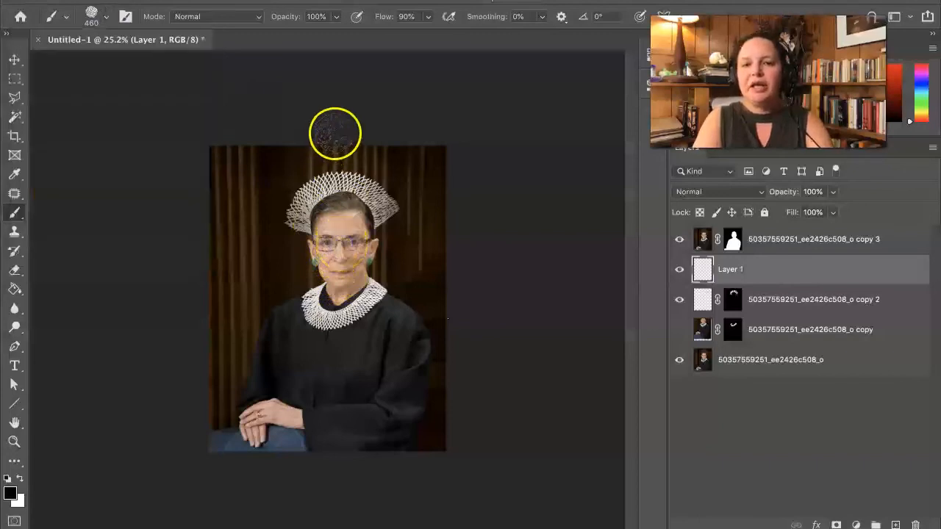
Step: Paint a vertical black stroke over the middle of the crown on Layer 1, from above the canvas down to the head
{"action": "mouse_move", "coordinate": [338, 125]}
{"action": "left_mouse_down"}
{"action": "mouse_move", "coordinate": [353, 204]}
{"action": "mouse_move", "coordinate": [338, 243]}
{"action": "mouse_move", "coordinate": [339, 116]}
{"action": "left_mouse_up"}
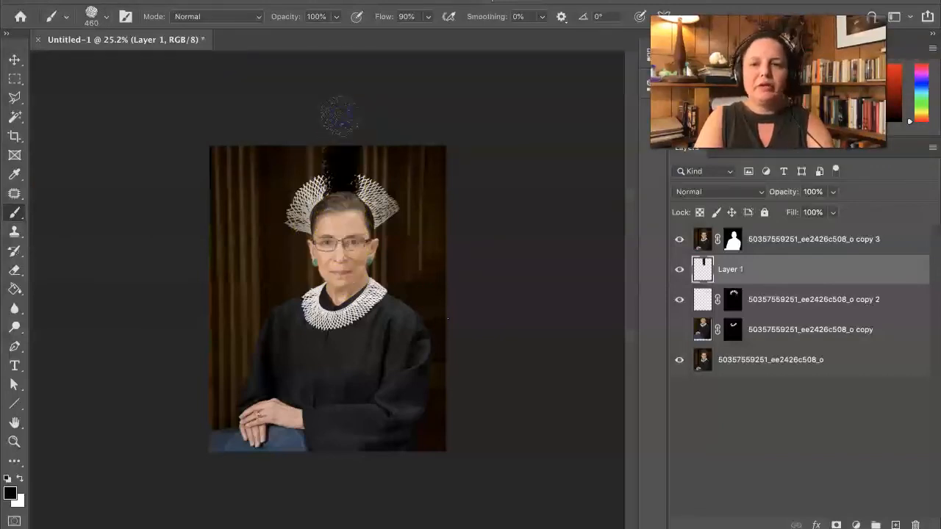
{"action": "left_click_drag", "start_coordinate": [335, 169], "coordinate": [362, 316]}
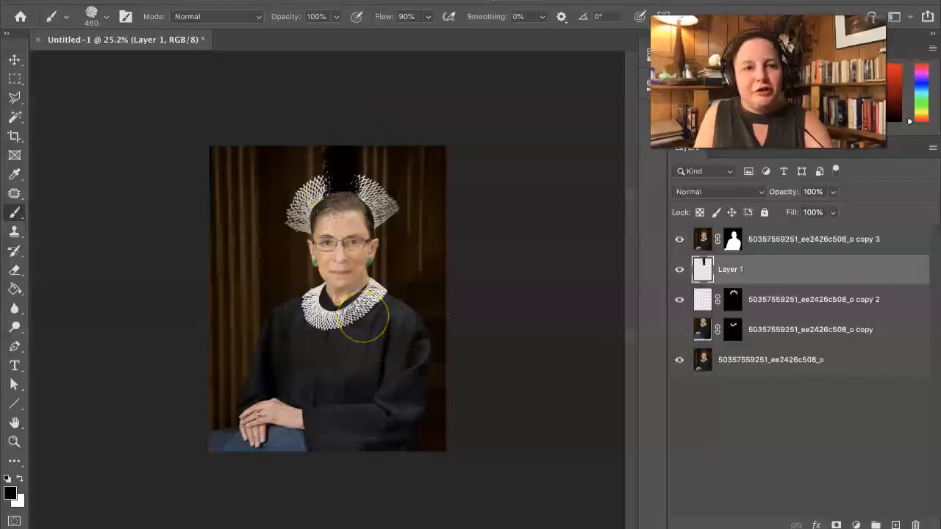
Step: Set the foreground color to red ff0000 and return to the Brush tool
{"action": "left_click", "coordinate": [8, 493]}
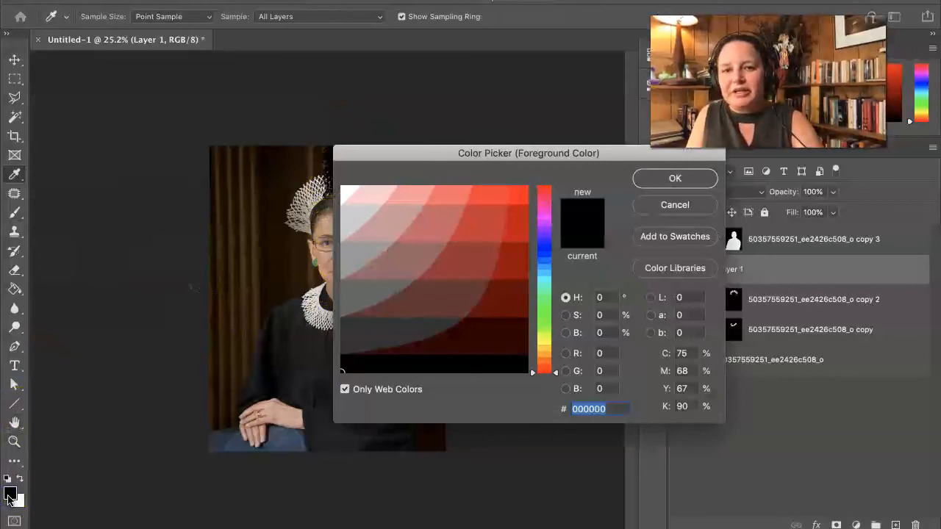
{"action": "left_click", "coordinate": [519, 195]}
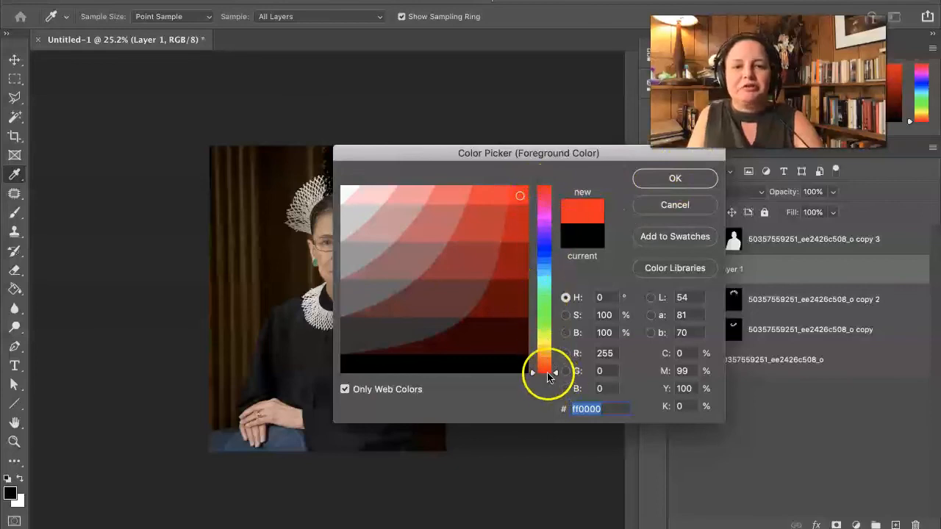
{"action": "left_click", "coordinate": [666, 178]}
{"action": "key", "text": "b"}
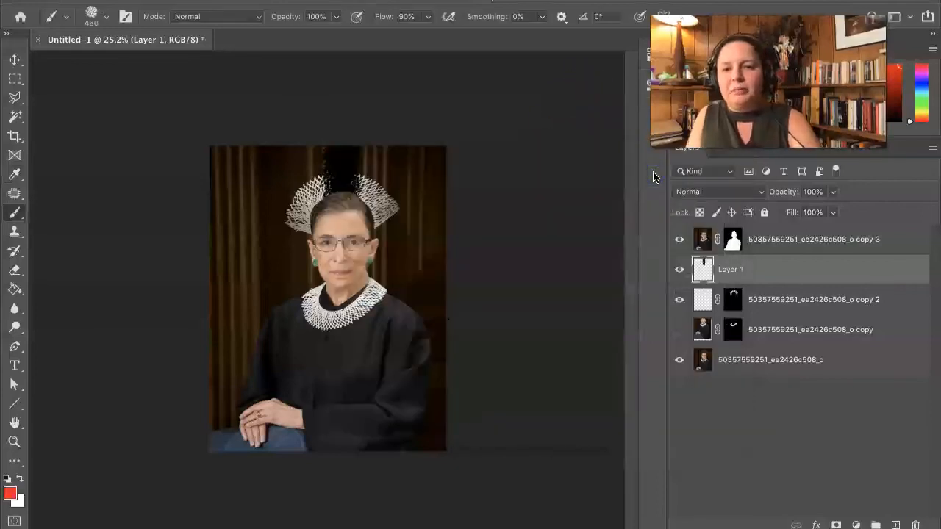
Step: Undo the black stroke painted over the crown on Layer 1
{"action": "left_click_drag", "start_coordinate": [344, 182], "coordinate": [303, 202]}
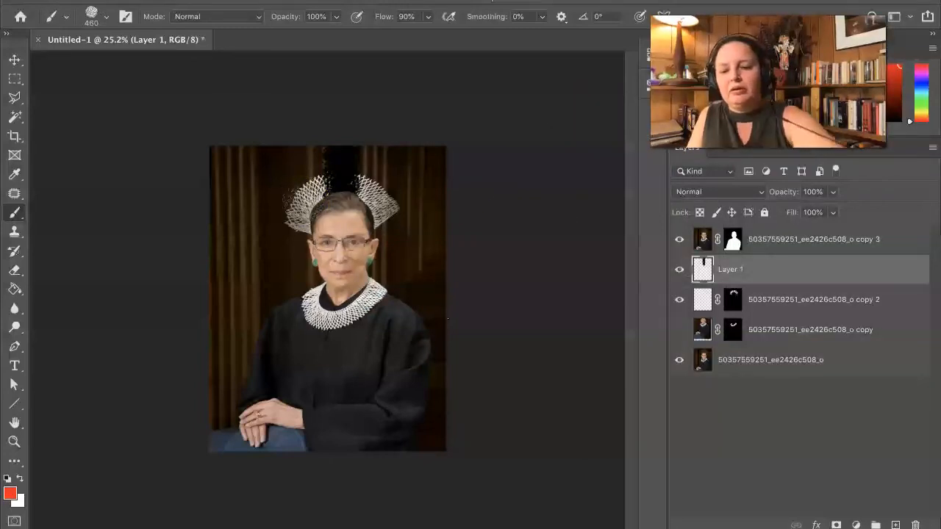
{"action": "key", "text": "ctrl+z"}
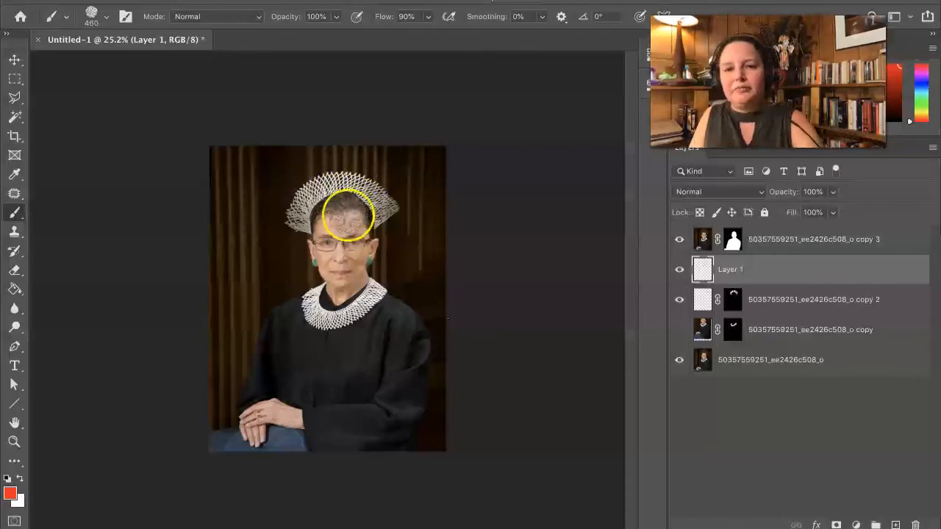
{"action": "left_click", "coordinate": [342, 240]}
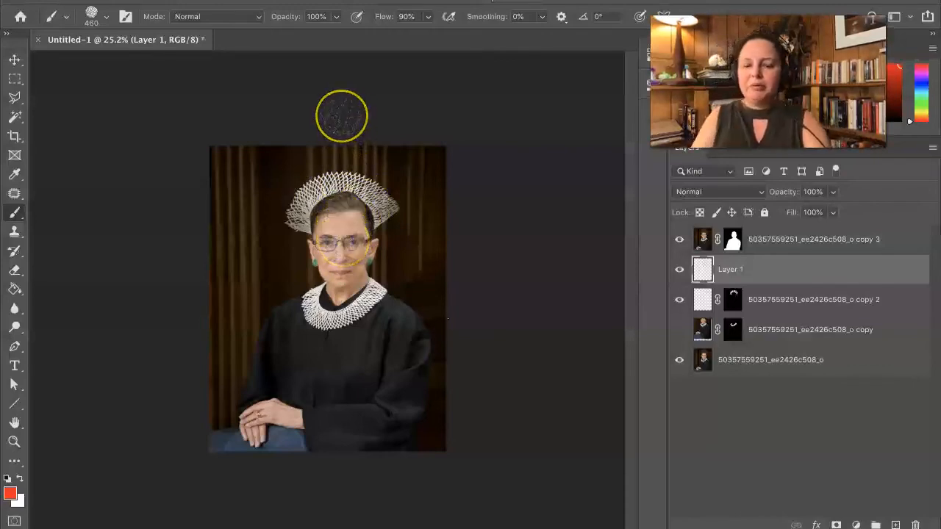
{"action": "right_click", "coordinate": [342, 117]}
{"action": "left_click", "coordinate": [343, 121]}
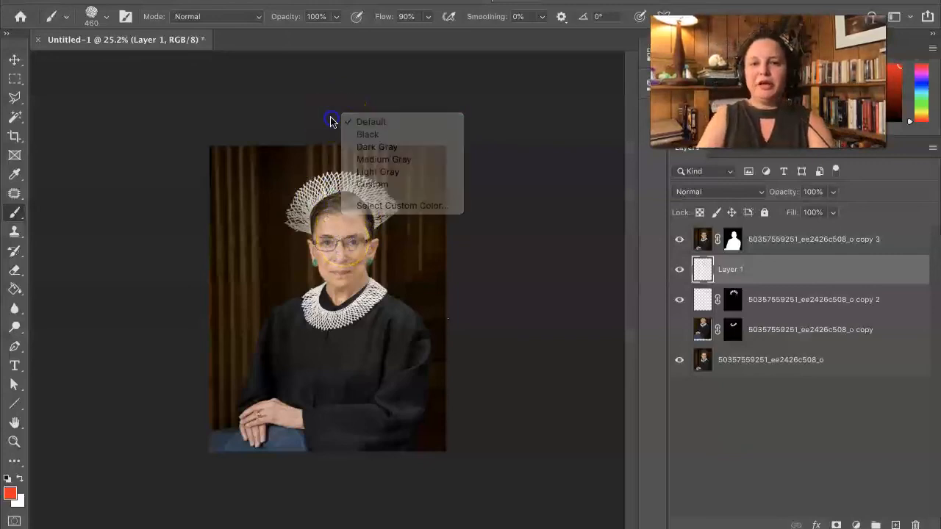
{"action": "right_click", "coordinate": [342, 116]}
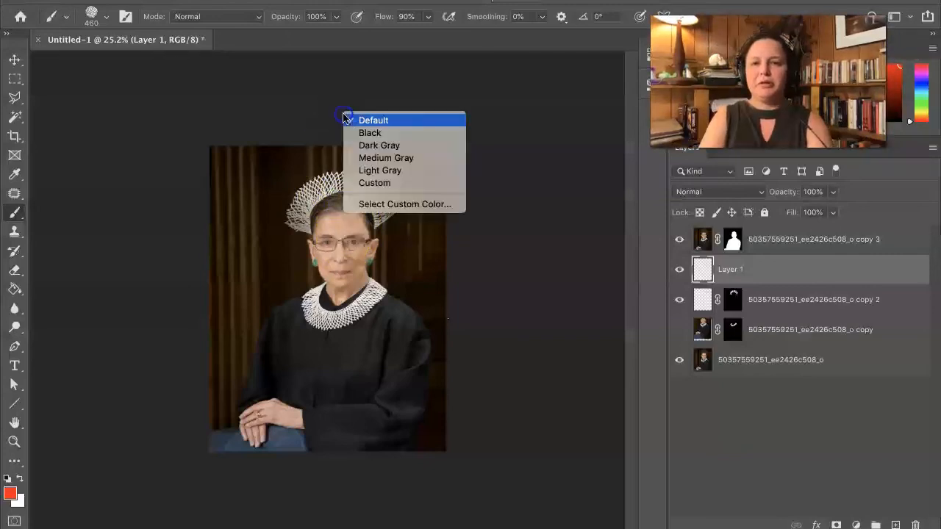
{"action": "left_click", "coordinate": [343, 120]}
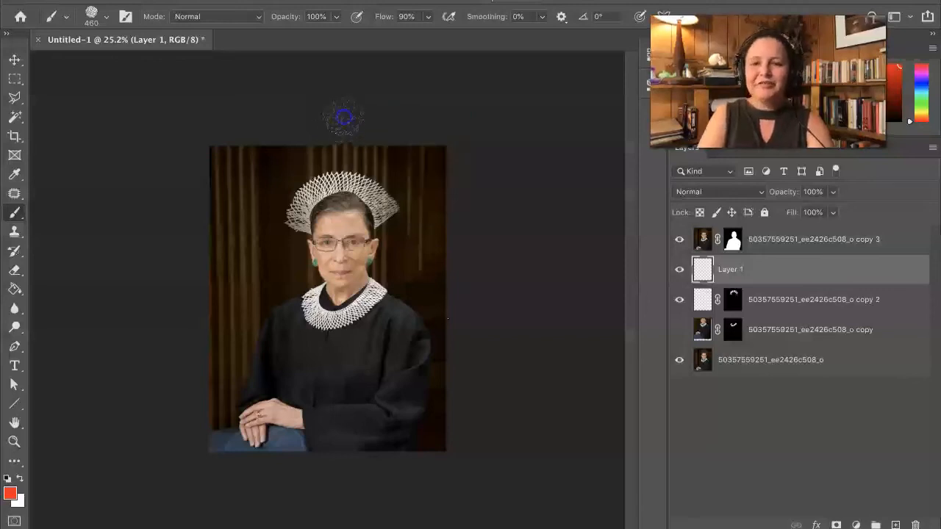
Step: Paint a straight vertical red stroke over the middle of the crown with the 460 px brush, and undo it
{"action": "left_click_drag", "start_coordinate": [344, 117], "coordinate": [335, 237]}
{"action": "key", "text": "ctrl+z"}
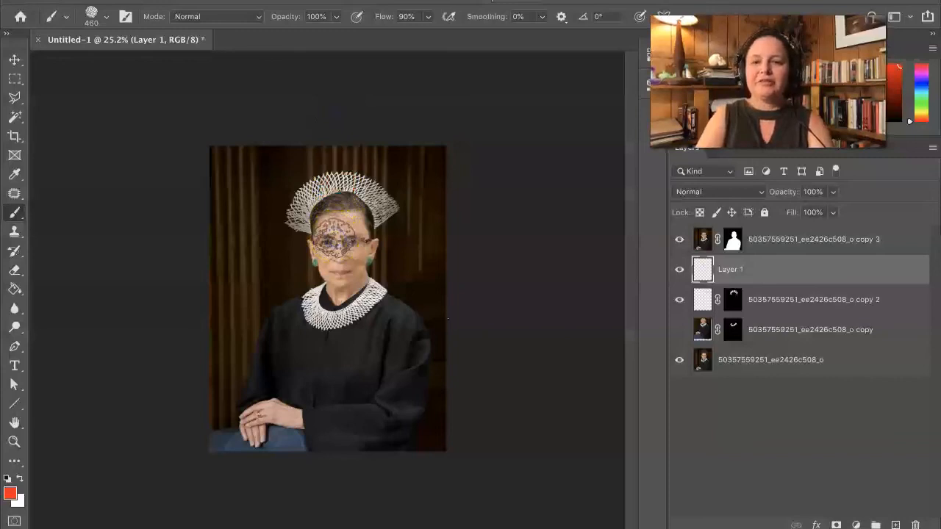
{"action": "left_click", "coordinate": [343, 119], "text": "shift"}
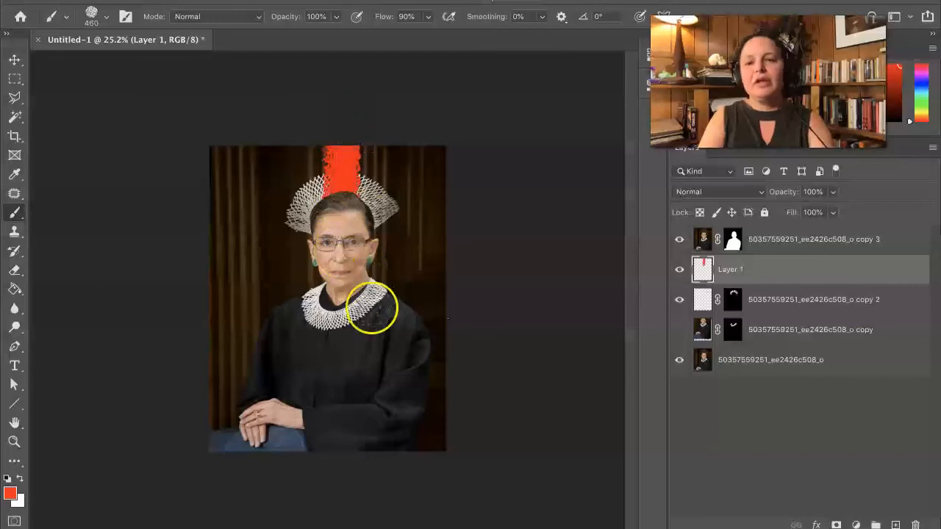
{"action": "key", "text": "ctrl+z"}
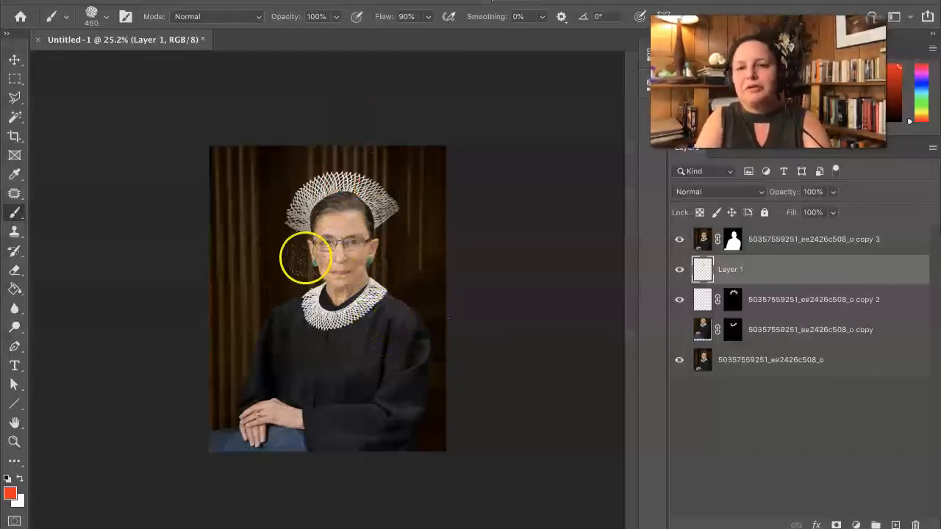
Step: Enlarge the Pastel Palooza brush to 1040 px
{"action": "left_click", "coordinate": [103, 15]}
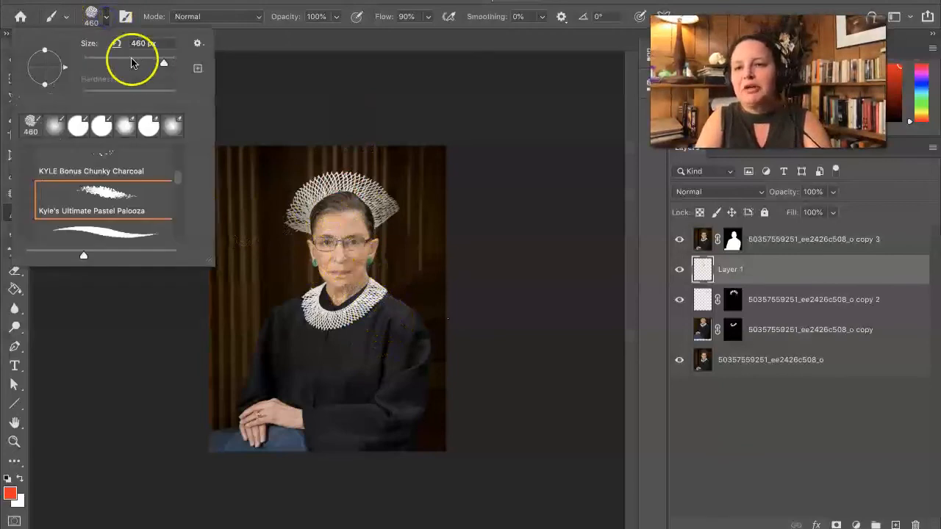
{"action": "left_click_drag", "start_coordinate": [164, 65], "coordinate": [167, 64]}
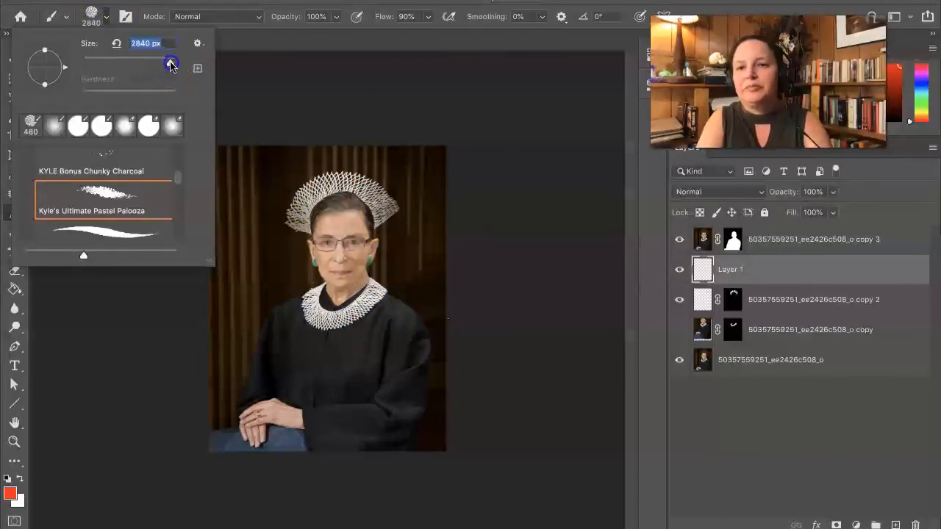
{"action": "mouse_move", "coordinate": [374, 300]}
{"action": "left_mouse_down"}
{"action": "mouse_move", "coordinate": [331, 256]}
{"action": "mouse_move", "coordinate": [340, 253]}
{"action": "left_mouse_up"}
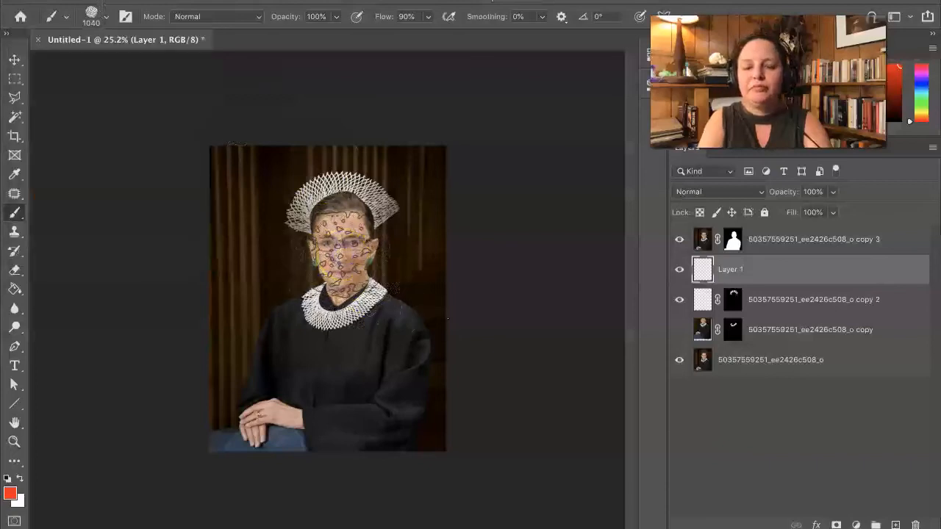
Step: Paint a wide vertical red stroke on Layer 1 from the canvas's upper edge down behind the head, covering the crown's center
{"action": "left_click", "coordinate": [340, 141]}
{"action": "left_click", "coordinate": [350, 236]}
{"action": "mouse_move", "coordinate": [351, 236]}
{"action": "left_mouse_down"}
{"action": "mouse_move", "coordinate": [336, 248]}
{"action": "mouse_move", "coordinate": [347, 253]}
{"action": "mouse_move", "coordinate": [349, 220]}
{"action": "left_mouse_up"}
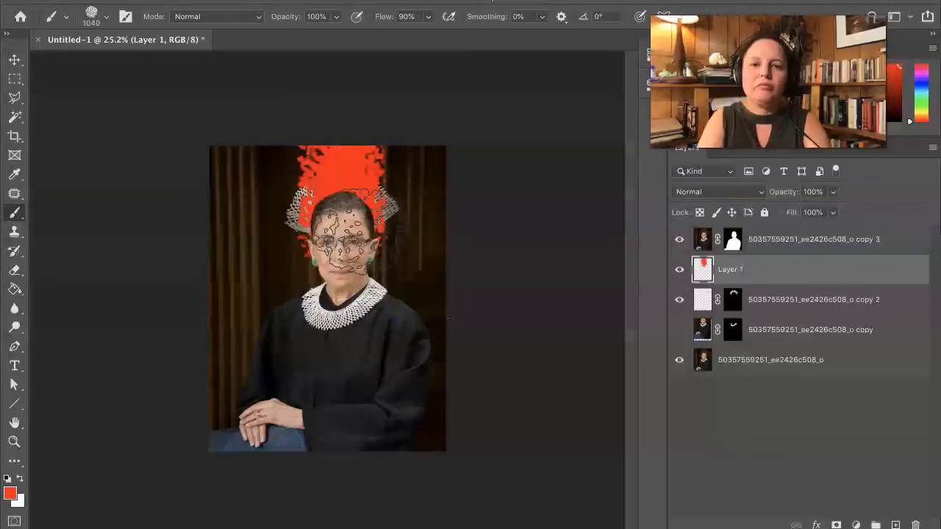
Step: Set the foreground color to pink ff00cc and paint a wide diagonal stroke on Layer 1 from the canvas's upper right corner toward the head
{"action": "left_click", "coordinate": [11, 493]}
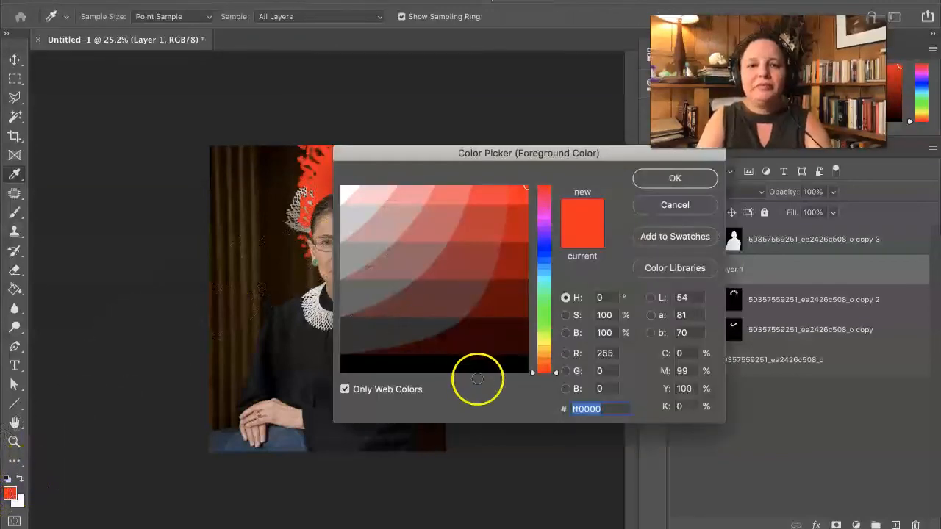
{"action": "left_click", "coordinate": [542, 213]}
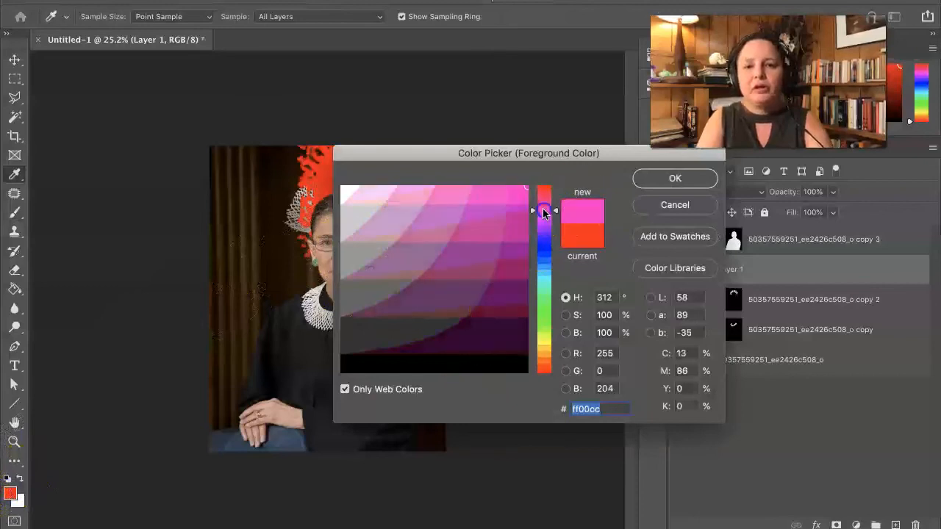
{"action": "left_click", "coordinate": [675, 178]}
{"action": "key", "text": "b"}
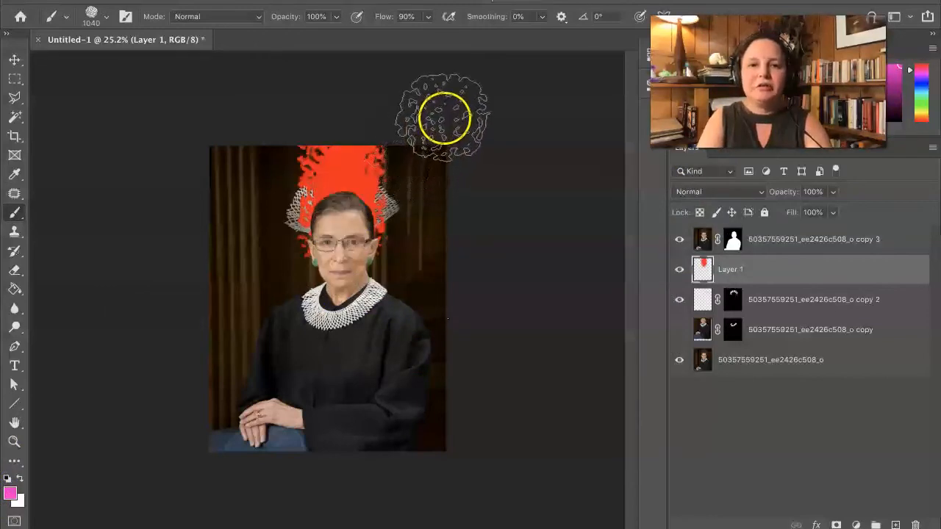
{"action": "left_click_drag", "start_coordinate": [441, 115], "coordinate": [378, 194]}
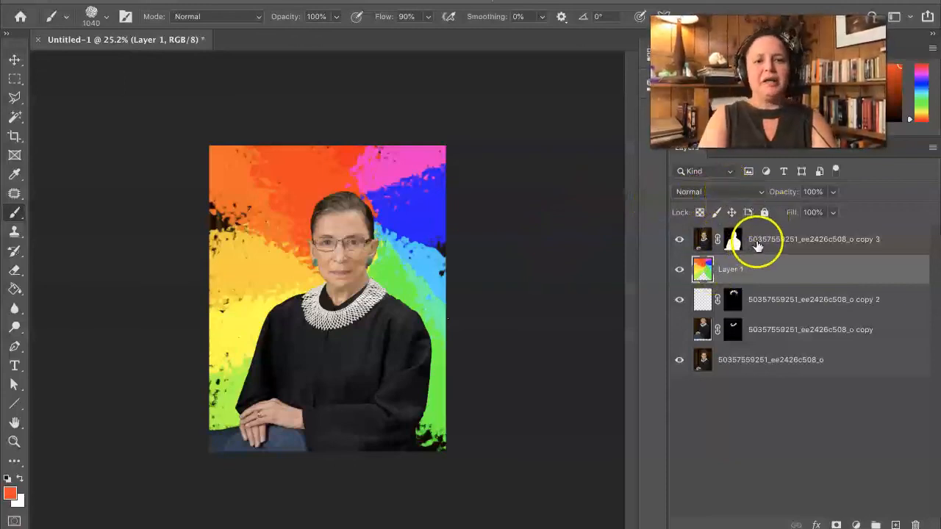
{"action": "left_click", "coordinate": [759, 296]}
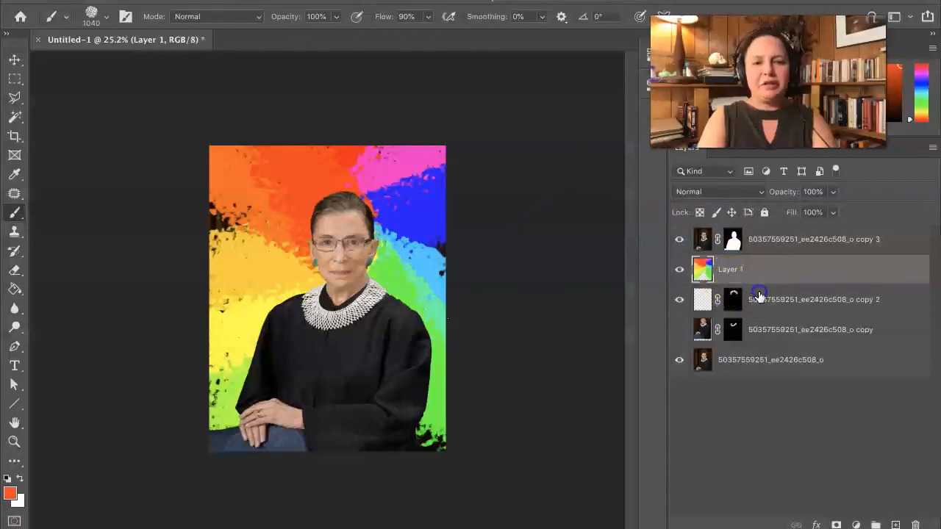
{"action": "left_click_drag", "start_coordinate": [759, 296], "coordinate": [757, 253]}
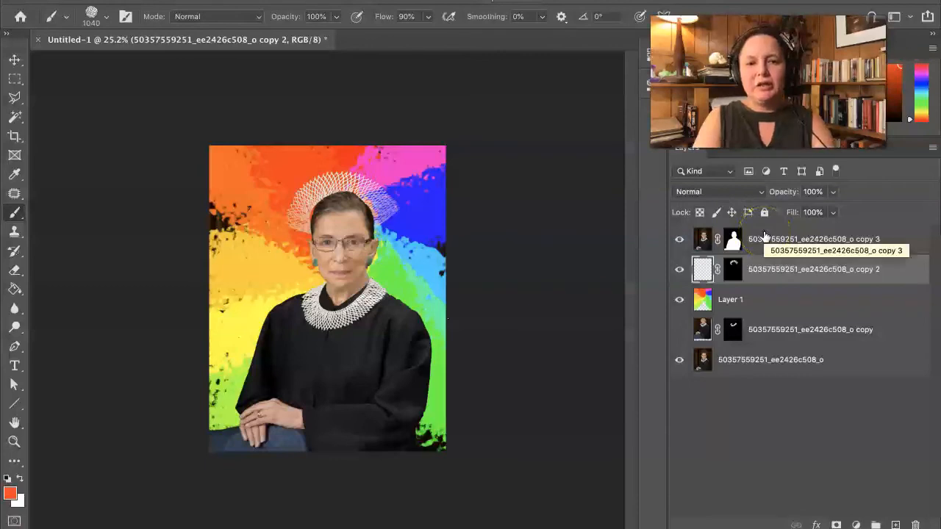
Step: Set Layer 1's blending mode to Lighter Color and its opacity to 91%
{"action": "left_click", "coordinate": [744, 303]}
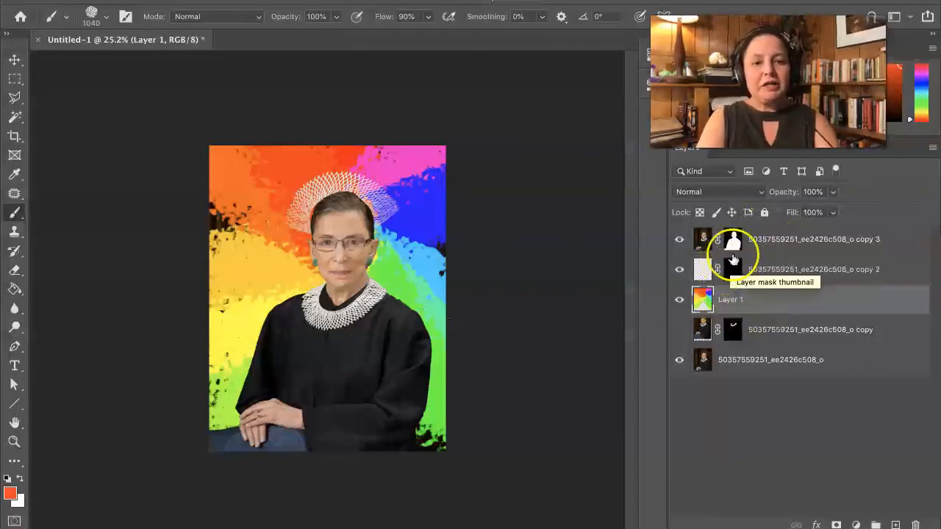
{"action": "left_click", "coordinate": [757, 191]}
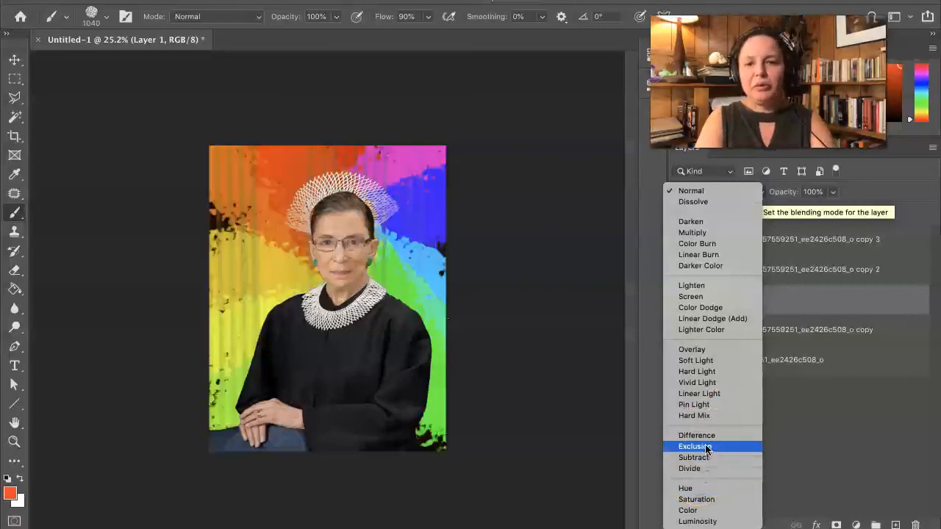
{"action": "left_click", "coordinate": [724, 330]}
{"action": "left_click_drag", "start_coordinate": [740, 304], "coordinate": [776, 298]}
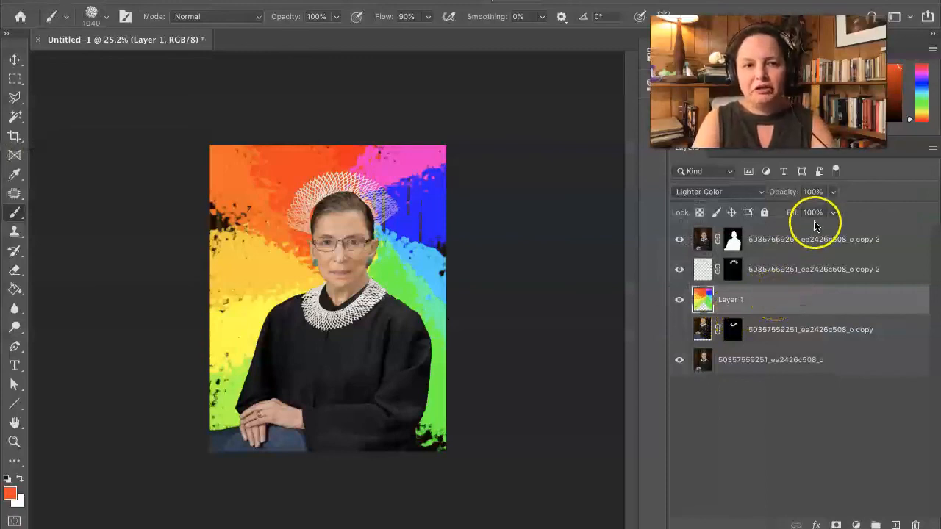
{"action": "left_click", "coordinate": [833, 192]}
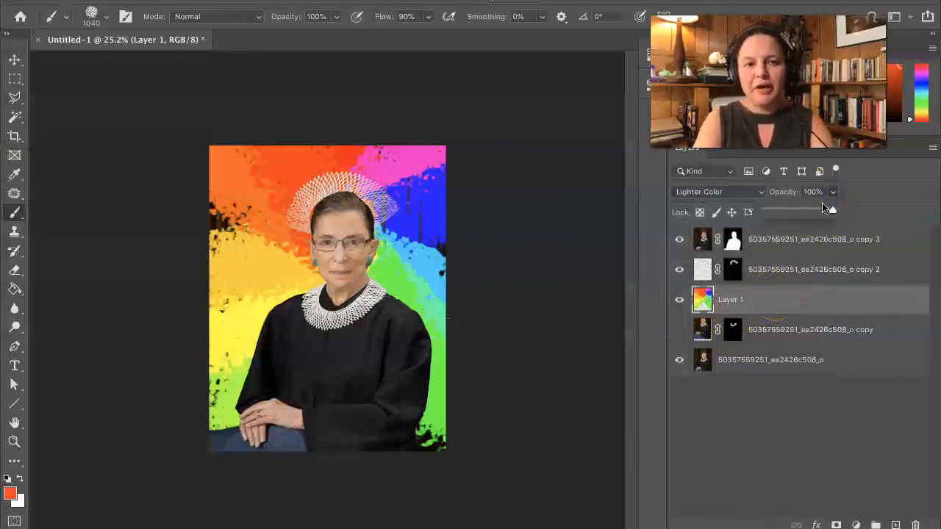
{"action": "mouse_move", "coordinate": [829, 212]}
{"action": "left_mouse_down"}
{"action": "mouse_move", "coordinate": [778, 215]}
{"action": "mouse_move", "coordinate": [827, 215]}
{"action": "left_mouse_up"}
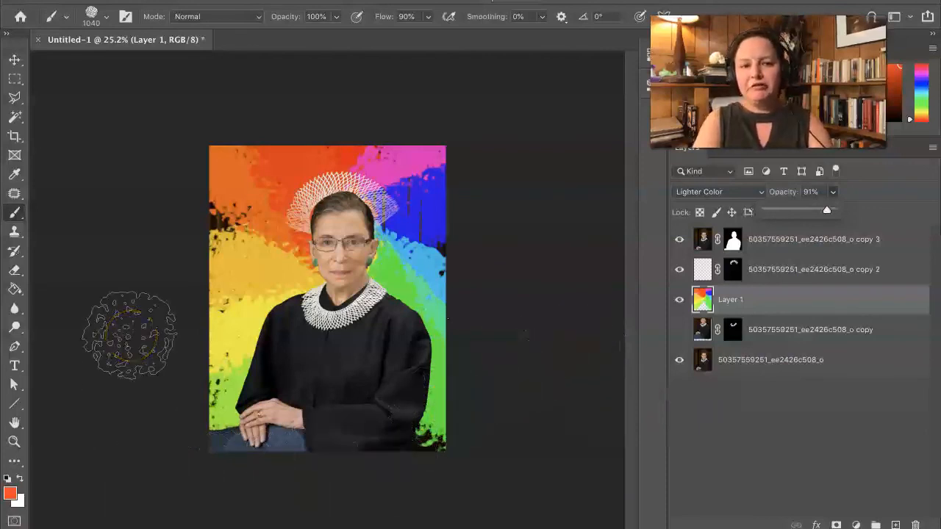
{"action": "left_click", "coordinate": [765, 364]}
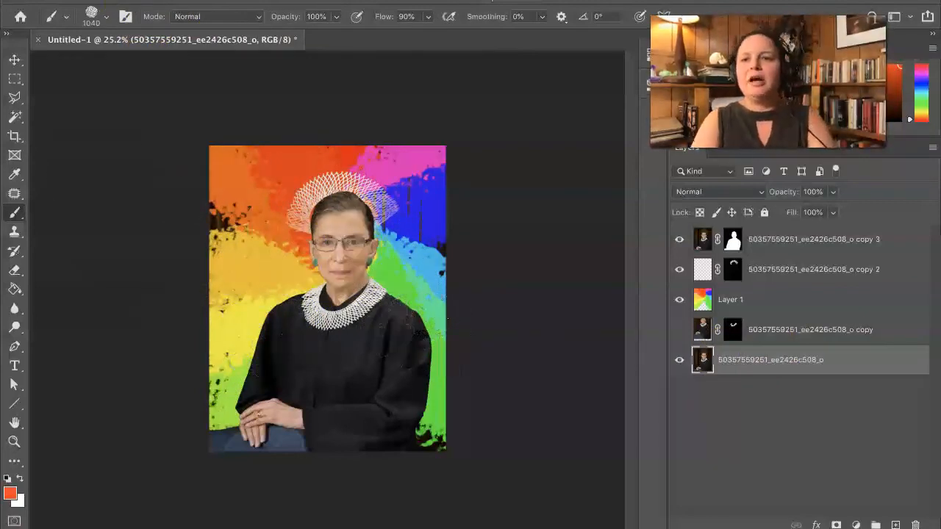
{"action": "left_click", "coordinate": [147, 0]}
{"action": "mouse_move", "coordinate": [180, 0]}
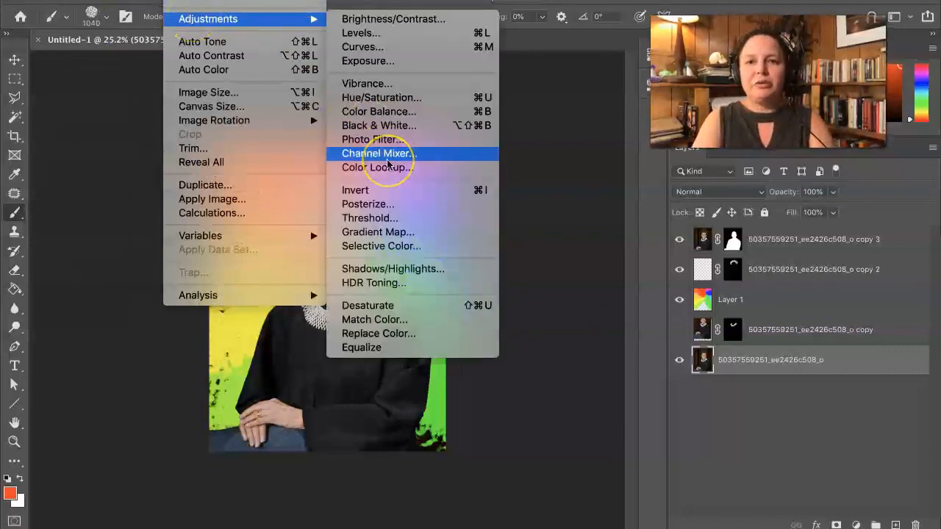
{"action": "left_click", "coordinate": [374, 204]}
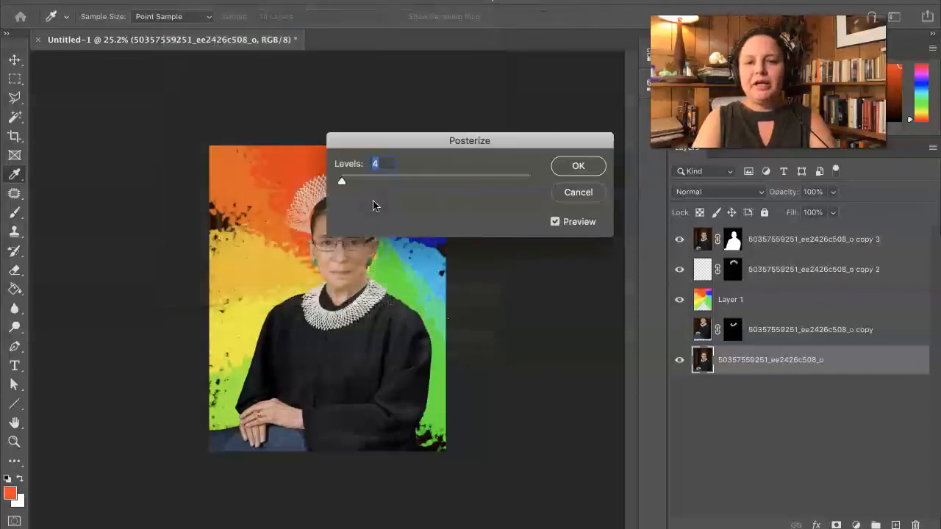
{"action": "left_click_drag", "start_coordinate": [340, 183], "coordinate": [409, 188]}
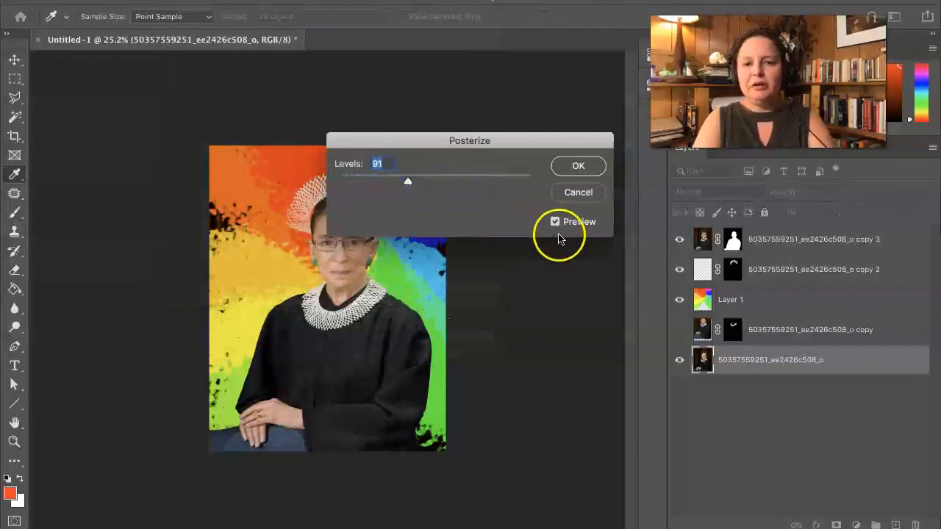
{"action": "left_click", "coordinate": [575, 194]}
{"action": "key", "text": "b"}
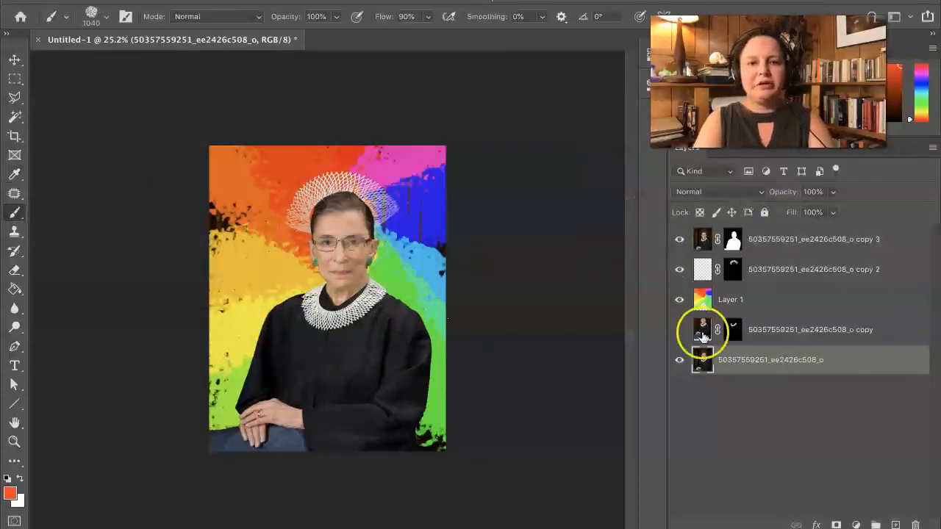
Step: Toggle the visibility of the masked figure, crown, Layer 1 and original portrait layers to examine which layer supplies the visible figure
{"action": "left_click_drag", "start_coordinate": [679, 243], "coordinate": [673, 305]}
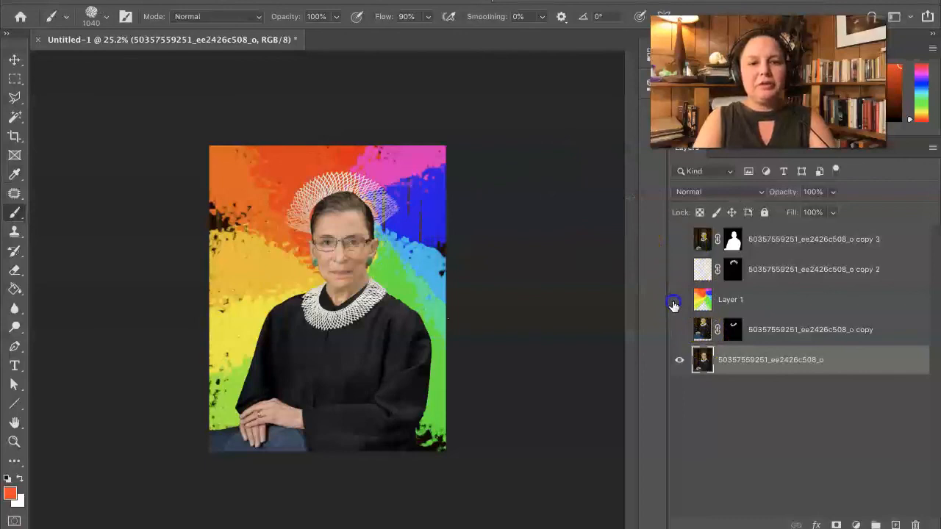
{"action": "left_click", "coordinate": [677, 299]}
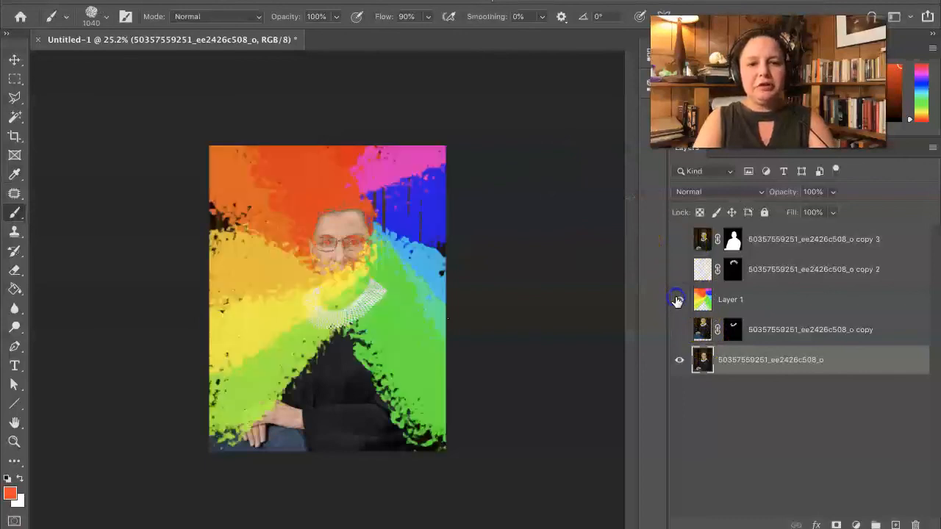
{"action": "left_click", "coordinate": [679, 361]}
{"action": "left_click", "coordinate": [681, 361]}
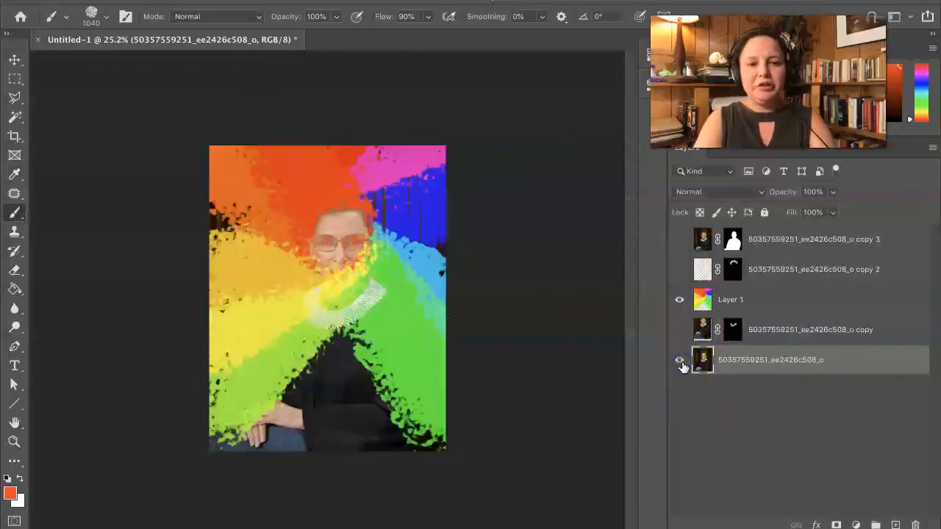
{"action": "left_click", "coordinate": [680, 240]}
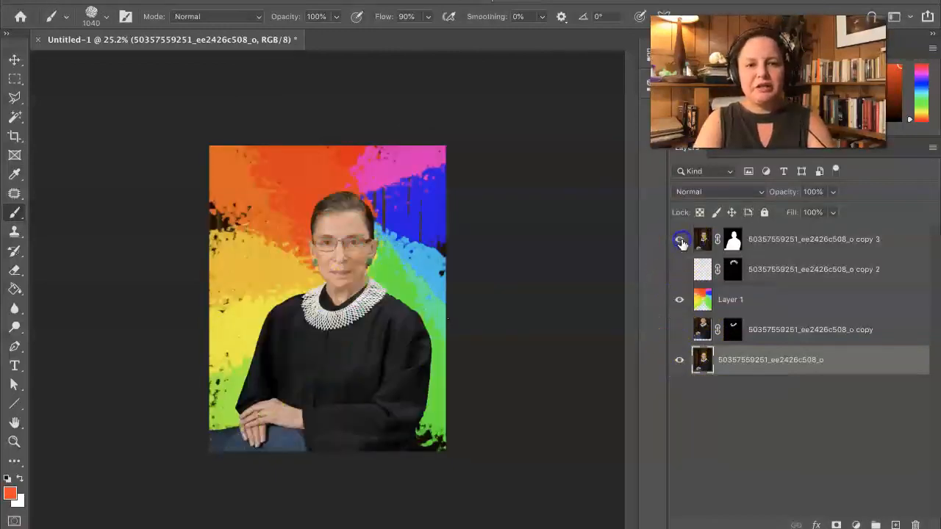
{"action": "left_click", "coordinate": [679, 240]}
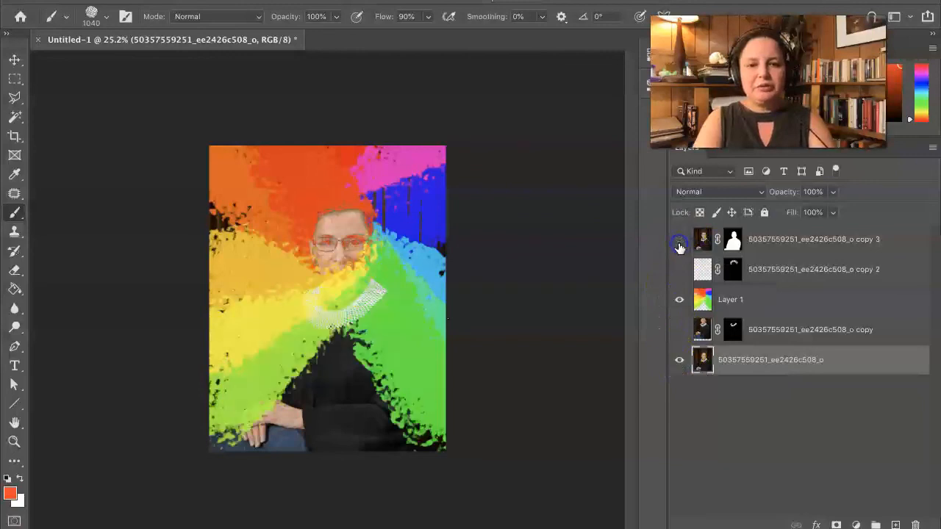
{"action": "left_click", "coordinate": [679, 240]}
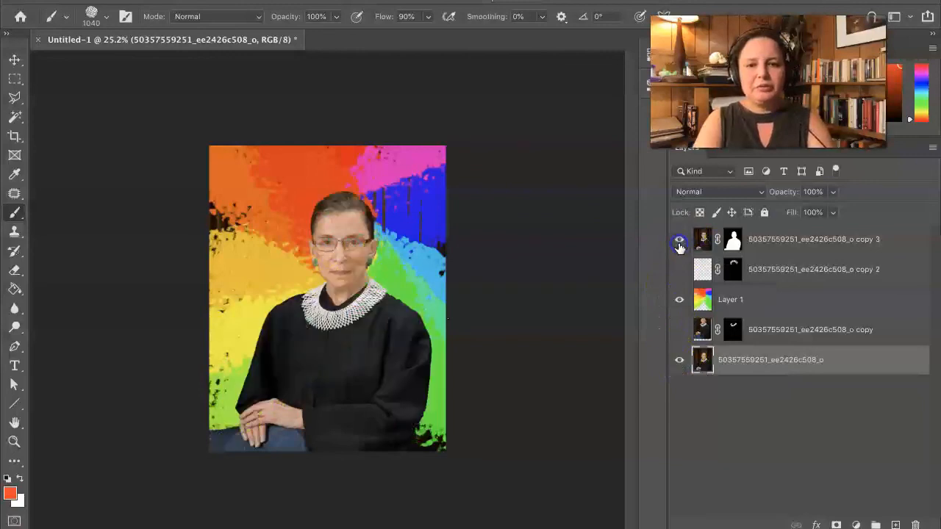
{"action": "left_click", "coordinate": [756, 247]}
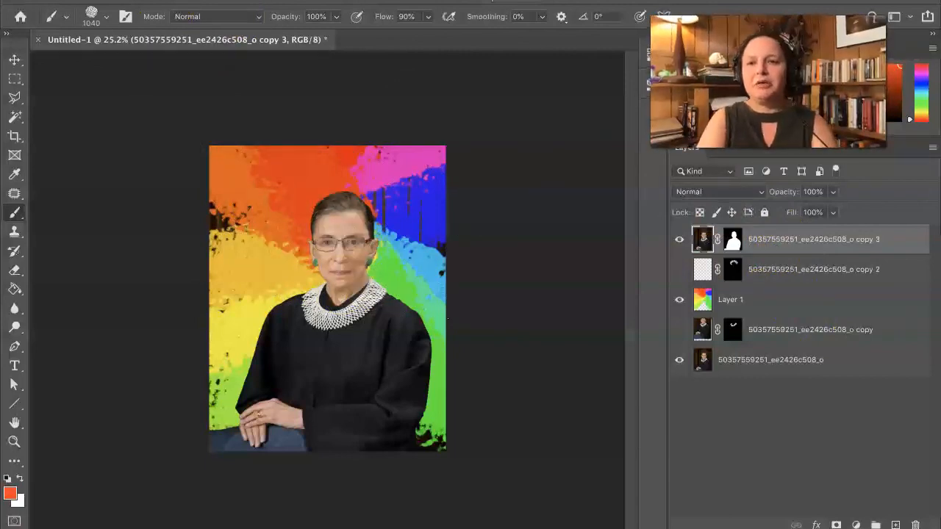
{"action": "left_click", "coordinate": [188, 0]}
{"action": "mouse_move", "coordinate": [217, 26]}
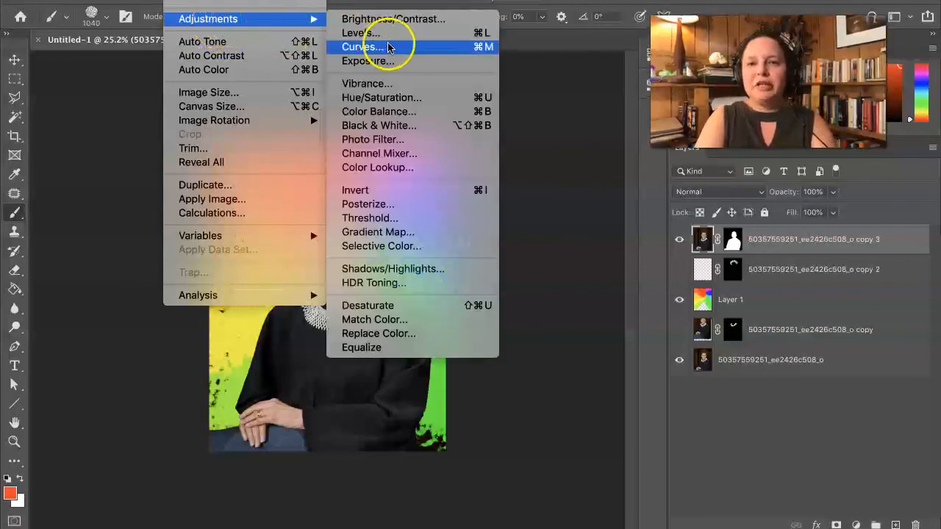
{"action": "left_click", "coordinate": [384, 203]}
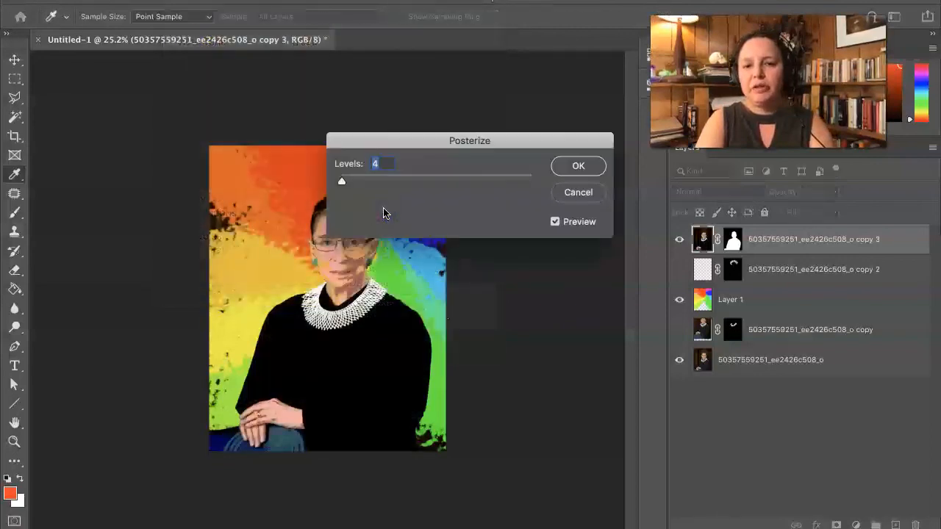
{"action": "left_click_drag", "start_coordinate": [404, 144], "coordinate": [408, 34]}
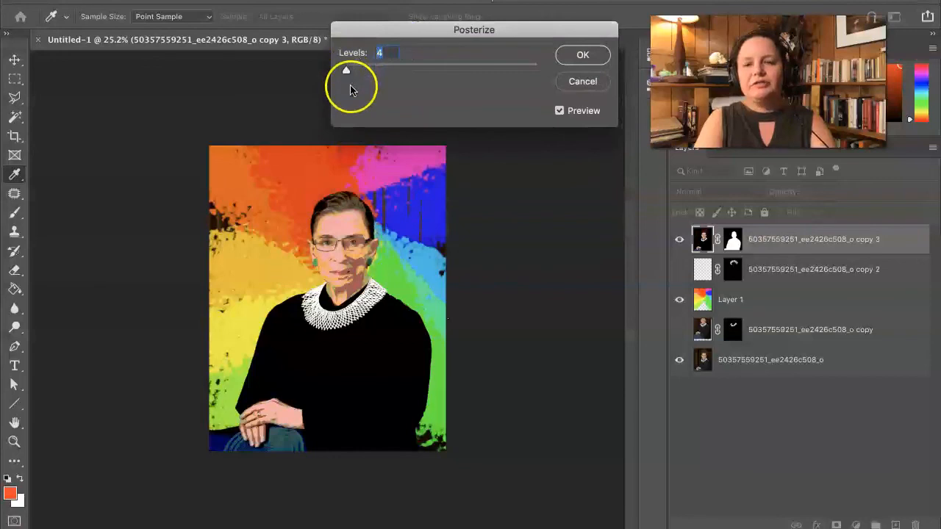
{"action": "left_click_drag", "start_coordinate": [347, 71], "coordinate": [351, 74]}
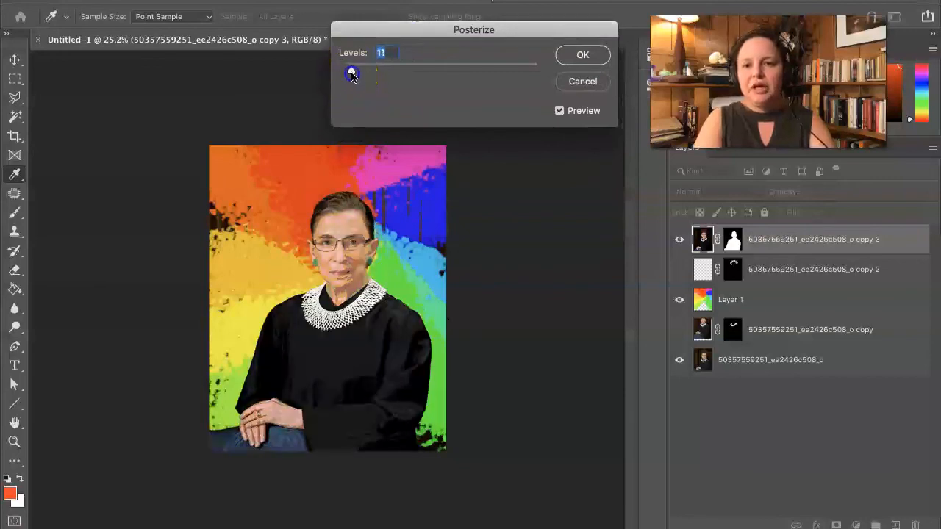
{"action": "left_click_drag", "start_coordinate": [351, 75], "coordinate": [351, 76]}
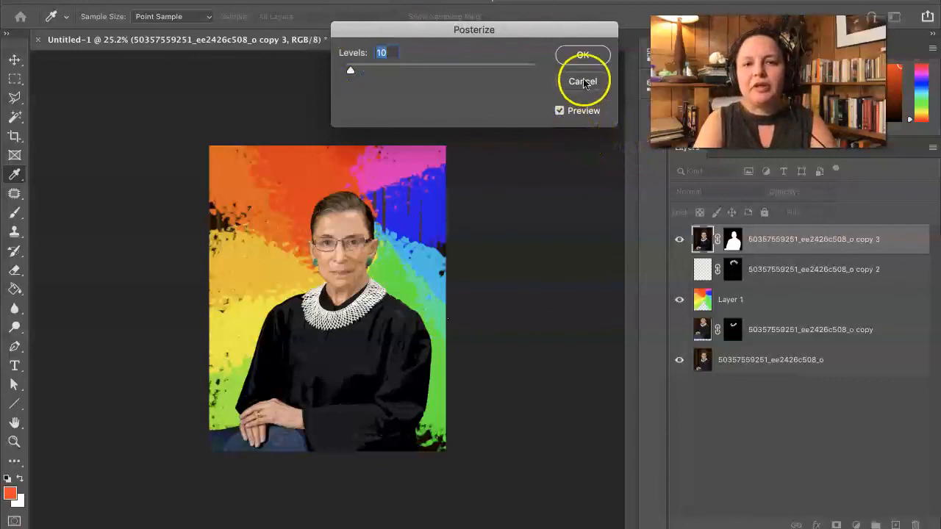
{"action": "left_click", "coordinate": [582, 55]}
{"action": "key", "text": "b"}
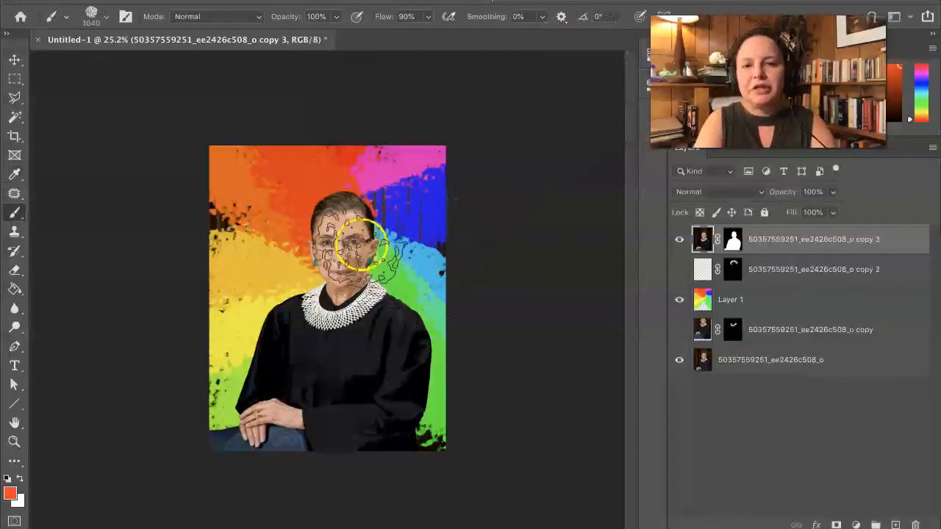
{"action": "scroll", "coordinate": [357, 243], "scroll_direction": "up", "scroll_amount": 5}
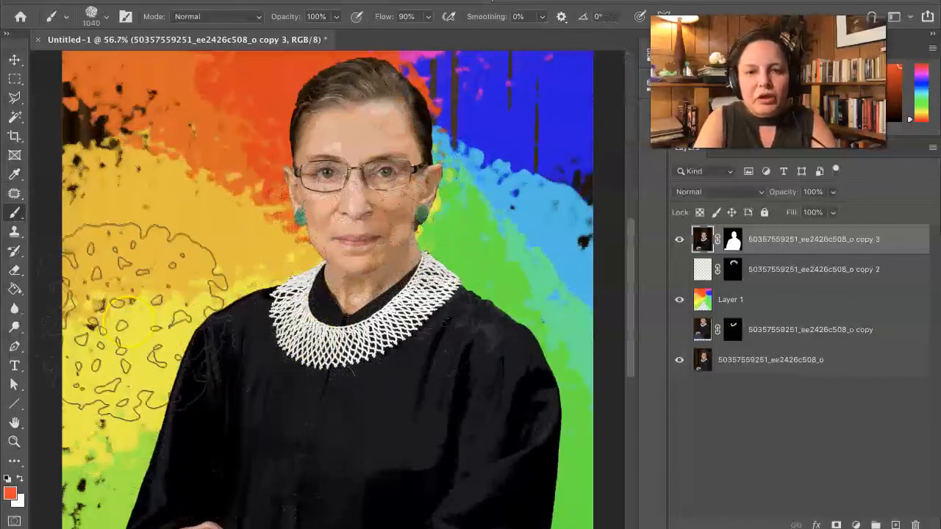
{"action": "left_click", "coordinate": [679, 269]}
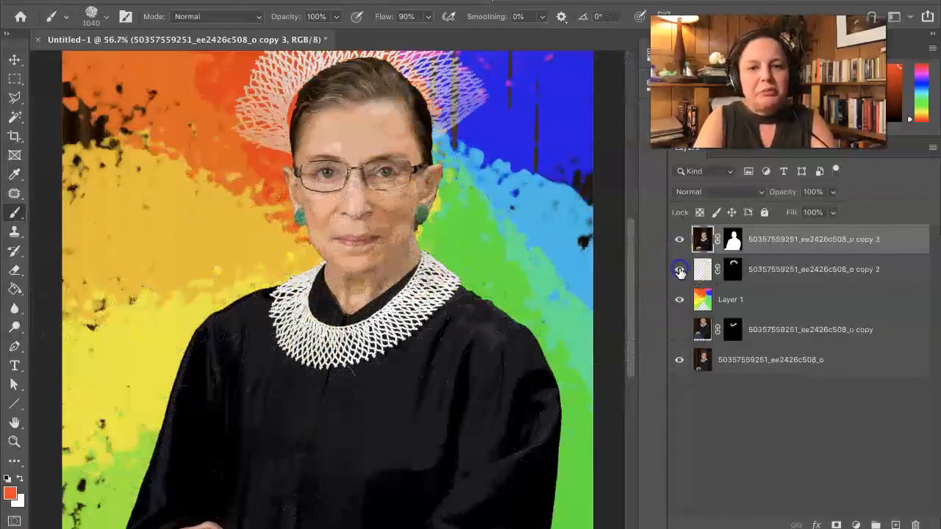
{"action": "left_click", "coordinate": [680, 330]}
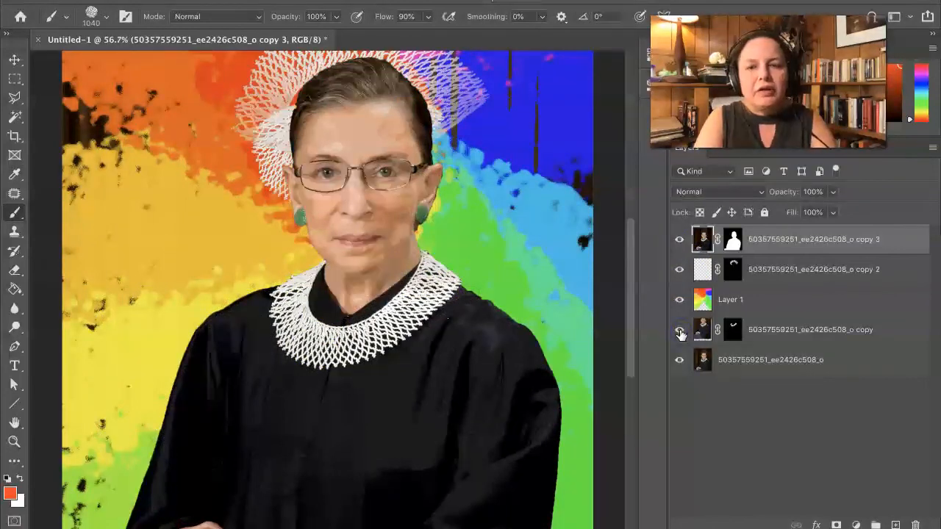
{"action": "left_click", "coordinate": [679, 331]}
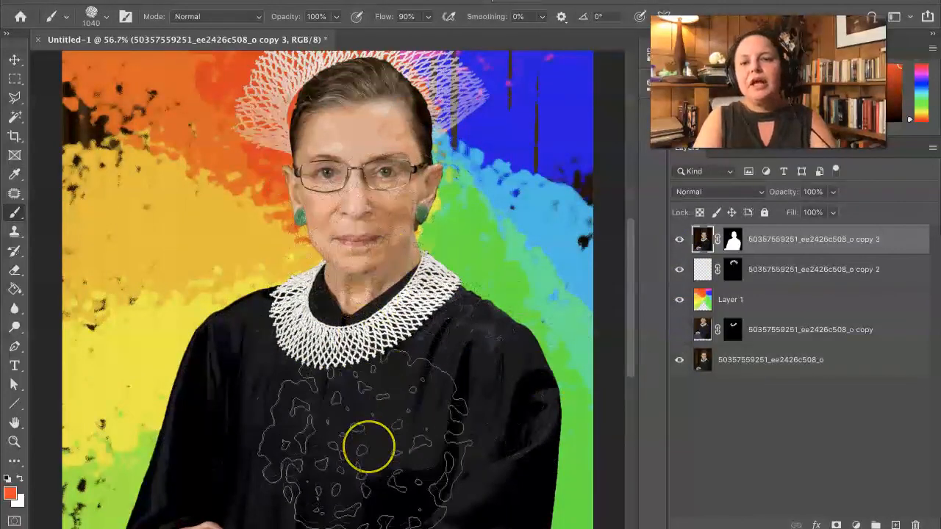
{"action": "scroll", "coordinate": [368, 447], "scroll_direction": "down", "scroll_amount": 6}
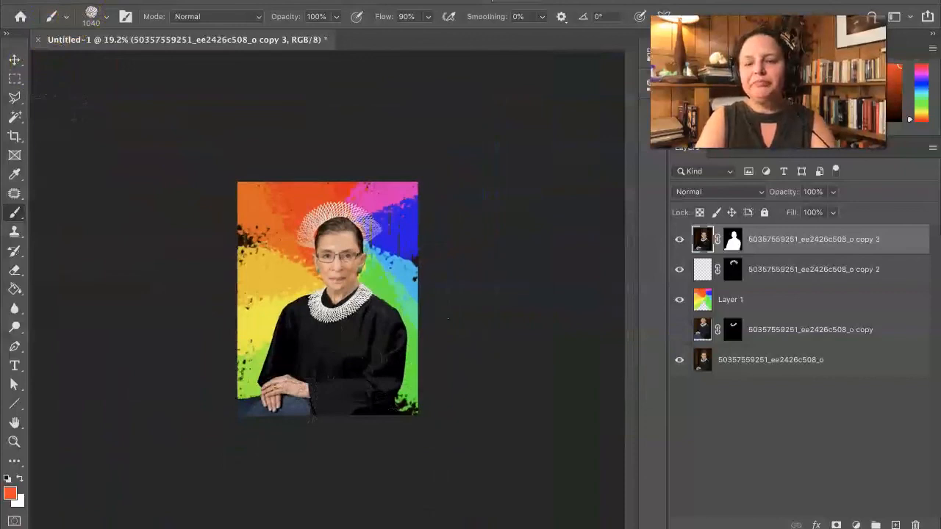
Step: Save the layered document as ruth.psd in Photoshop format in the 107 folder, with Layers and Maximize Compatibility enabled
{"action": "left_click", "coordinate": [110, 1]}
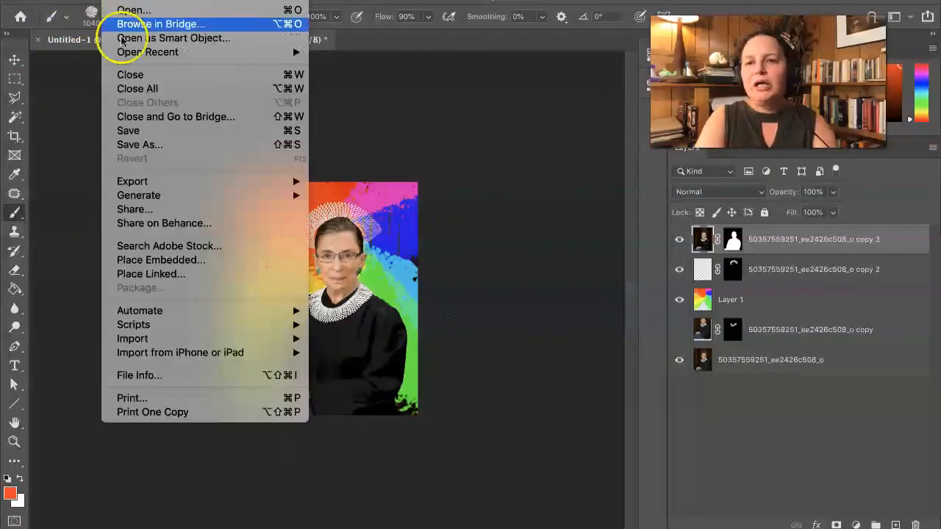
{"action": "left_click", "coordinate": [122, 143]}
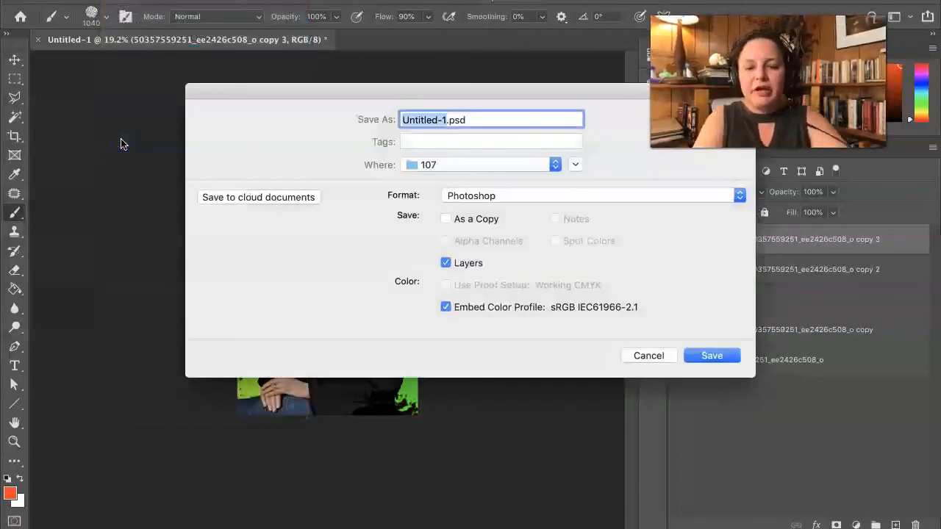
{"action": "type", "text": "ruth"}
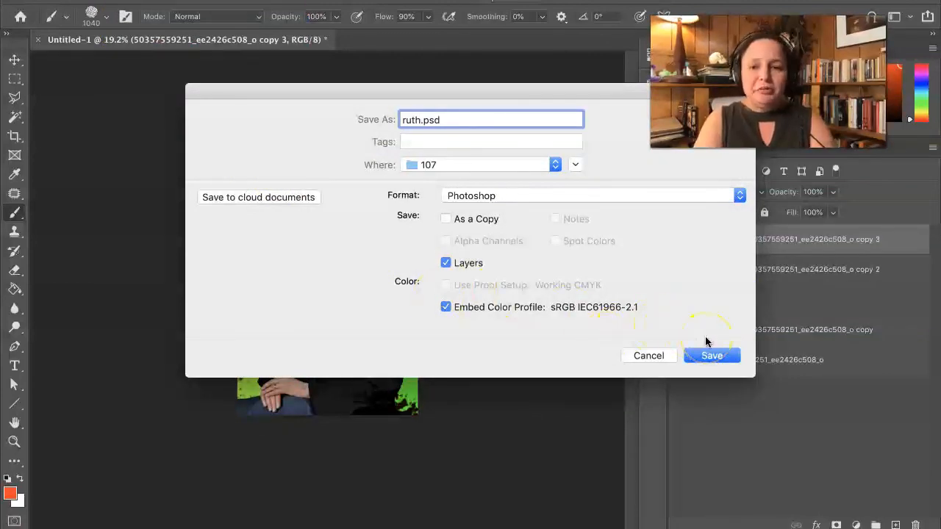
{"action": "left_click", "coordinate": [554, 167]}
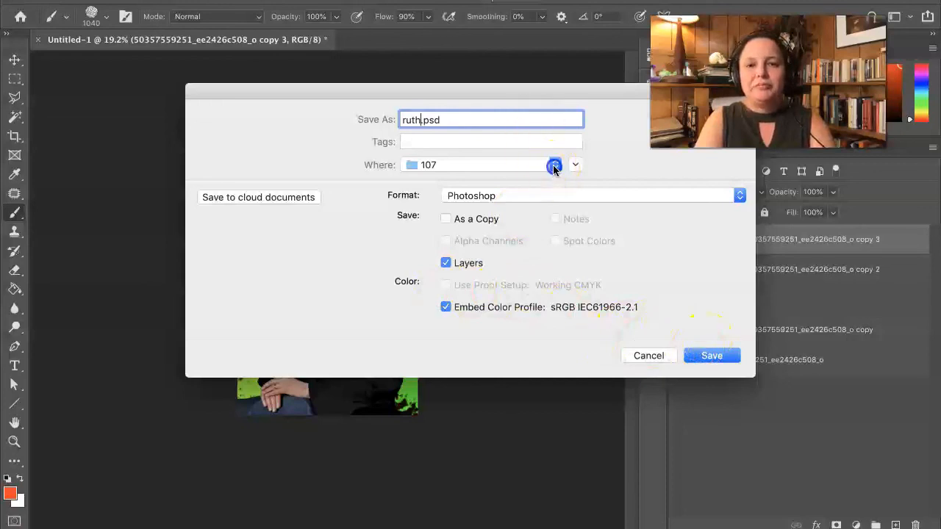
{"action": "left_click", "coordinate": [553, 169]}
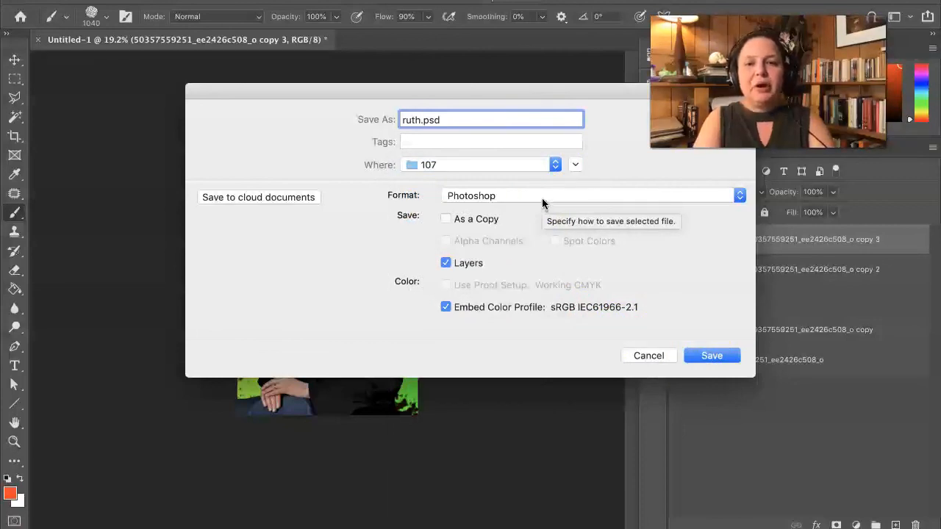
{"action": "left_click", "coordinate": [720, 355]}
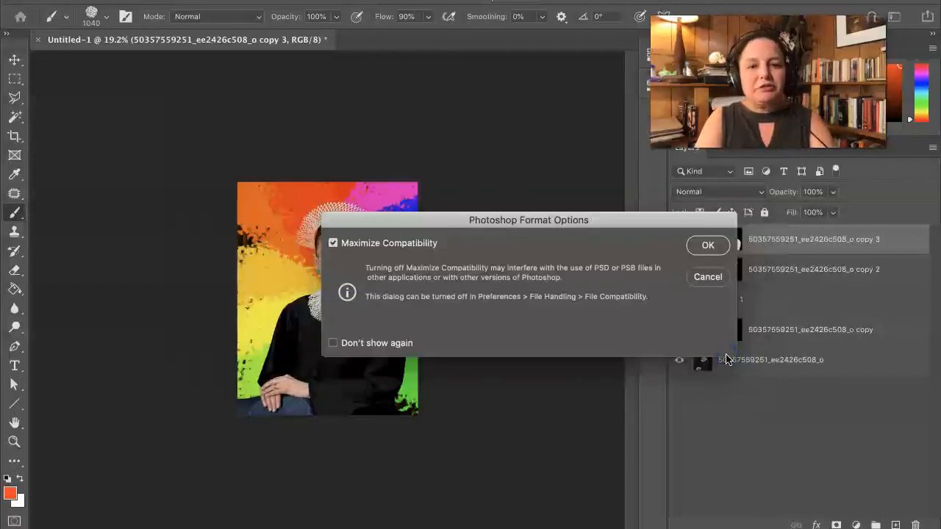
{"action": "left_click", "coordinate": [692, 250]}
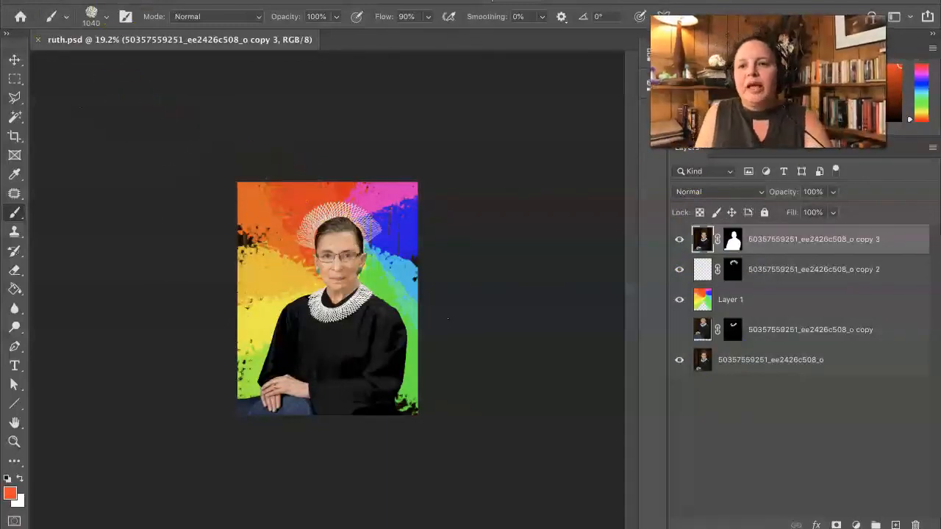
Step: Save a JPEG copy of the artwork as ruth.jpg in the 107 folder, using quality 12 (Maximum) and the Baseline ("Standard") format
{"action": "left_click", "coordinate": [118, 2]}
{"action": "mouse_move", "coordinate": [181, 195]}
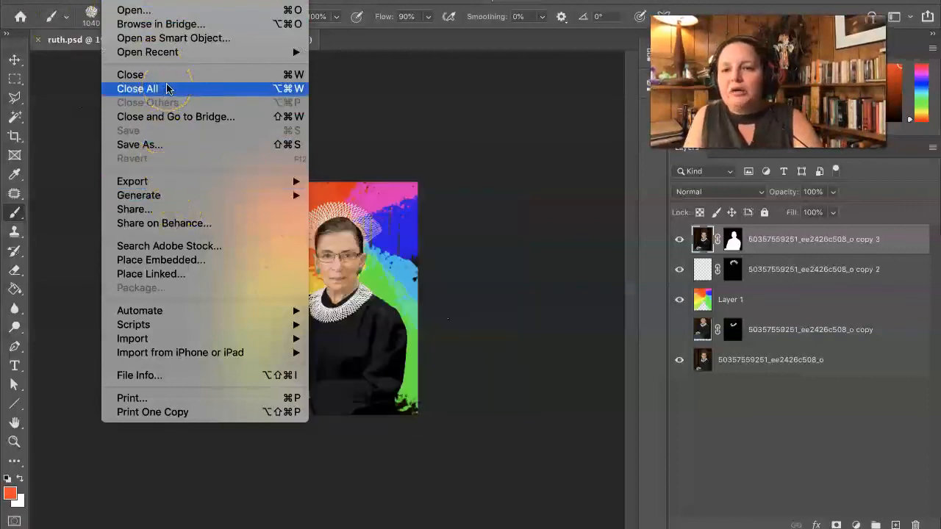
{"action": "left_click", "coordinate": [159, 144]}
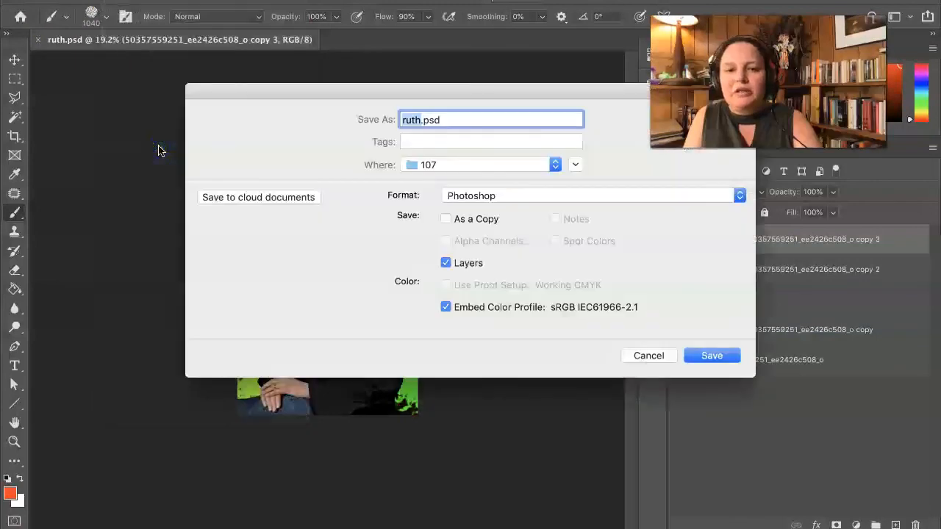
{"action": "left_click", "coordinate": [575, 195]}
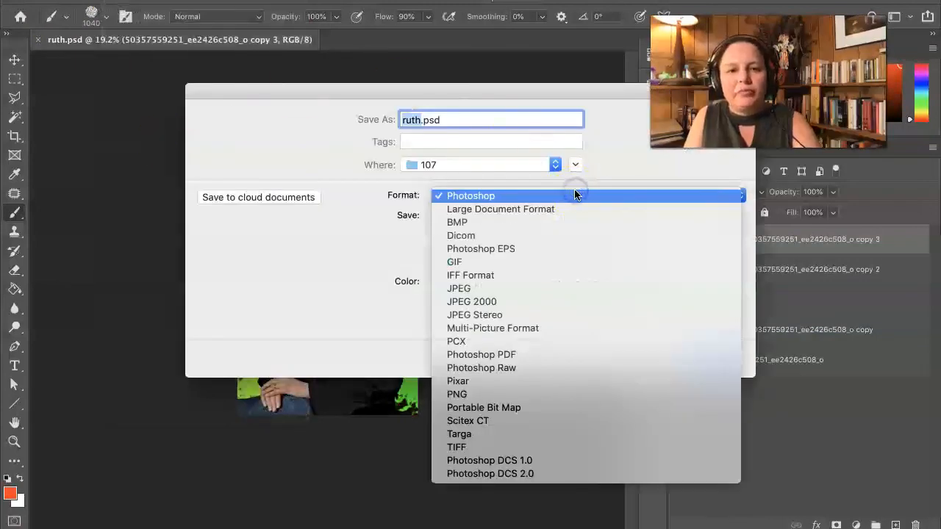
{"action": "left_click", "coordinate": [511, 289]}
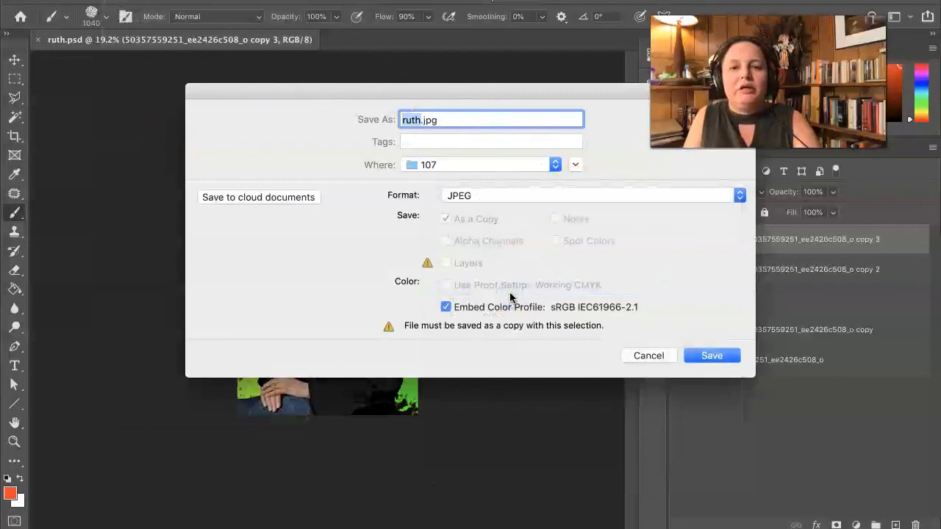
{"action": "left_click", "coordinate": [710, 359]}
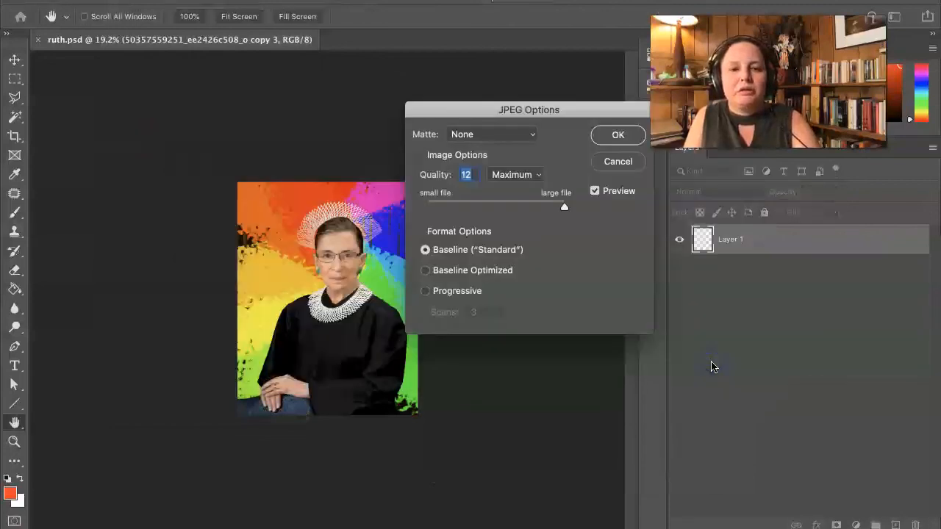
{"action": "left_click", "coordinate": [618, 135]}
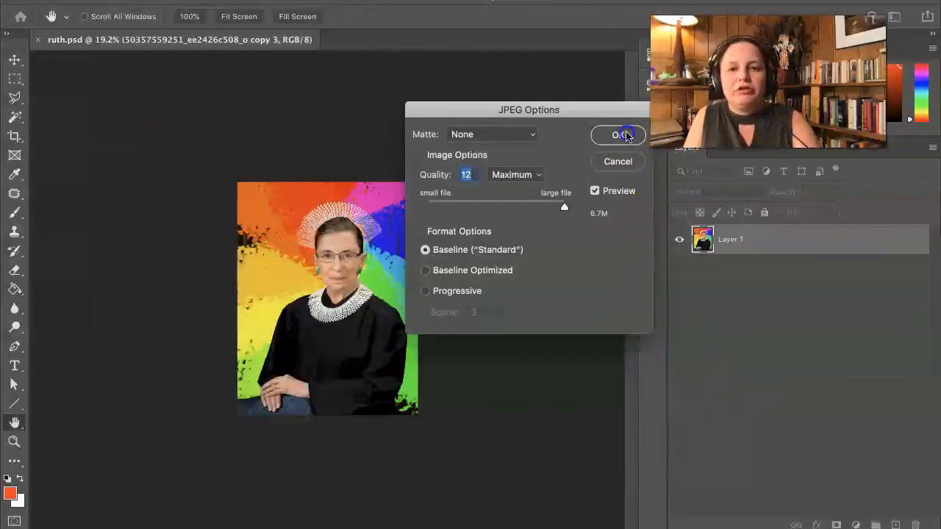